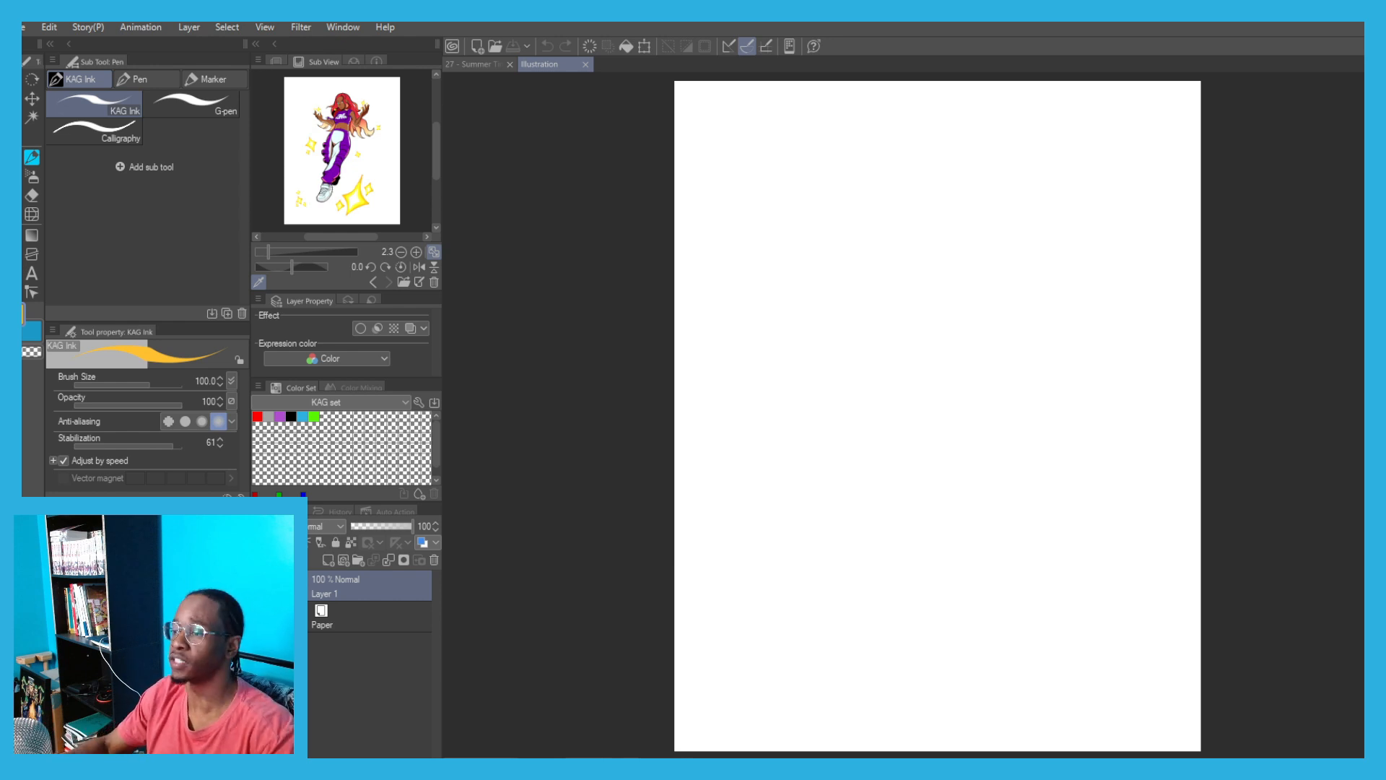
# Look at the Summer Time Karla illustration, then return to the blank Illustration canvas.
pyautogui.click(488, 66)
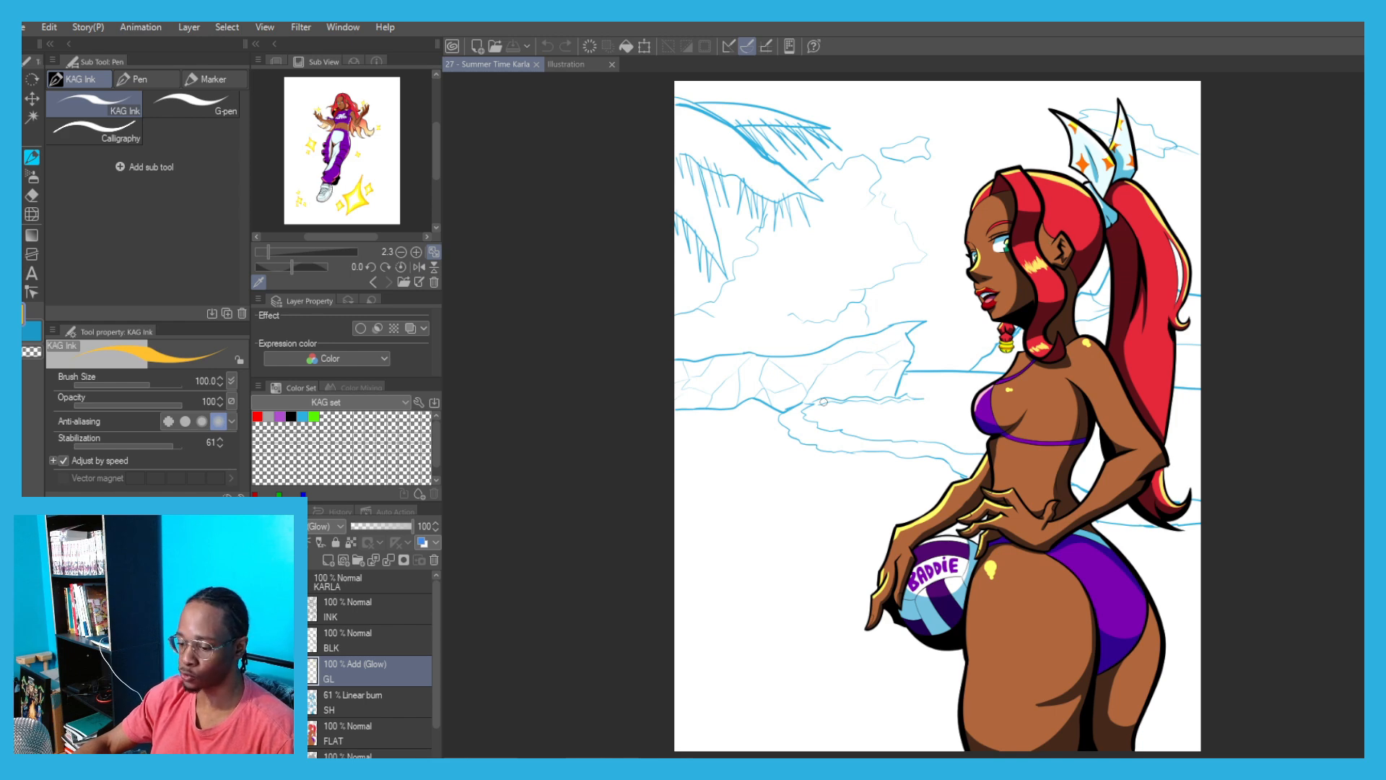
pyautogui.click(589, 67)
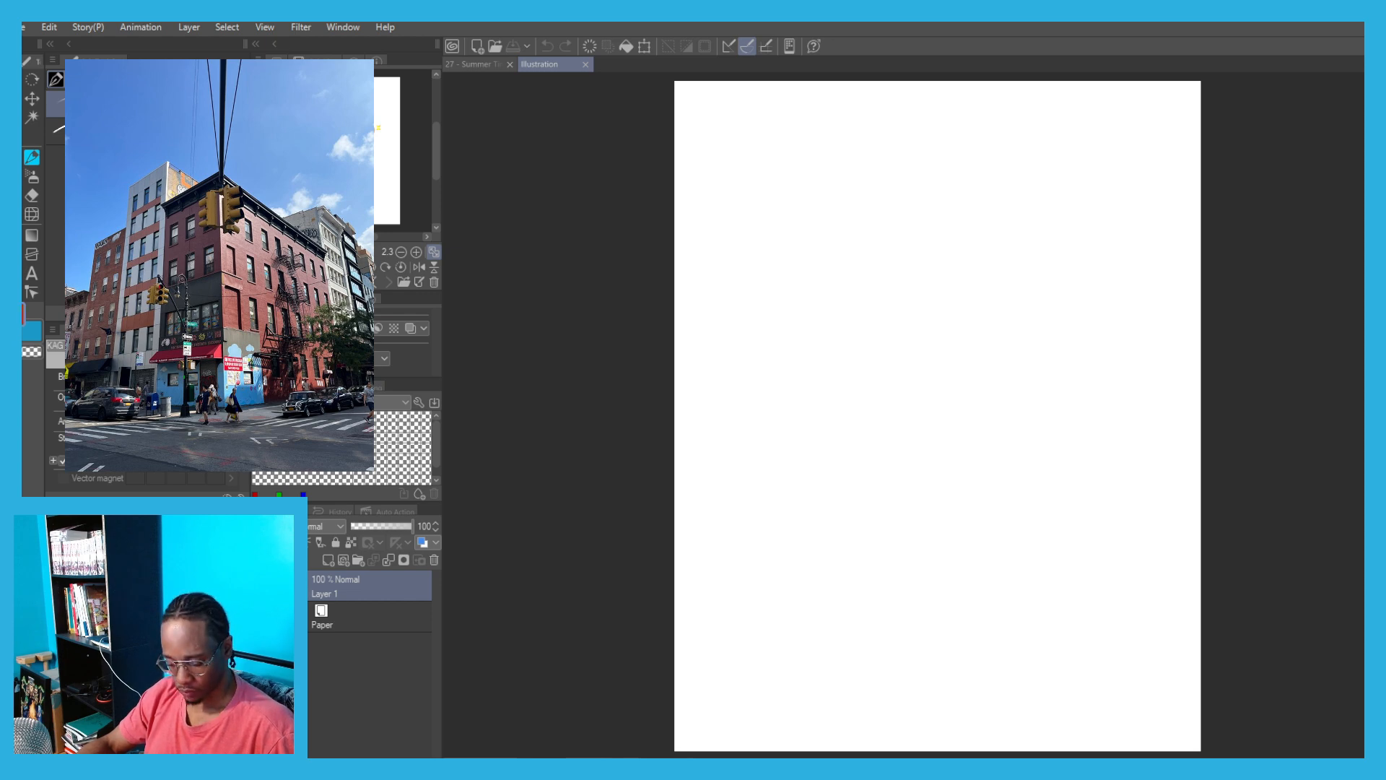
# Draw a straight vertical red line for the building's front corner and scale it down.
pyautogui.moveTo(892, 531); pyautogui.dragTo(868, 534)
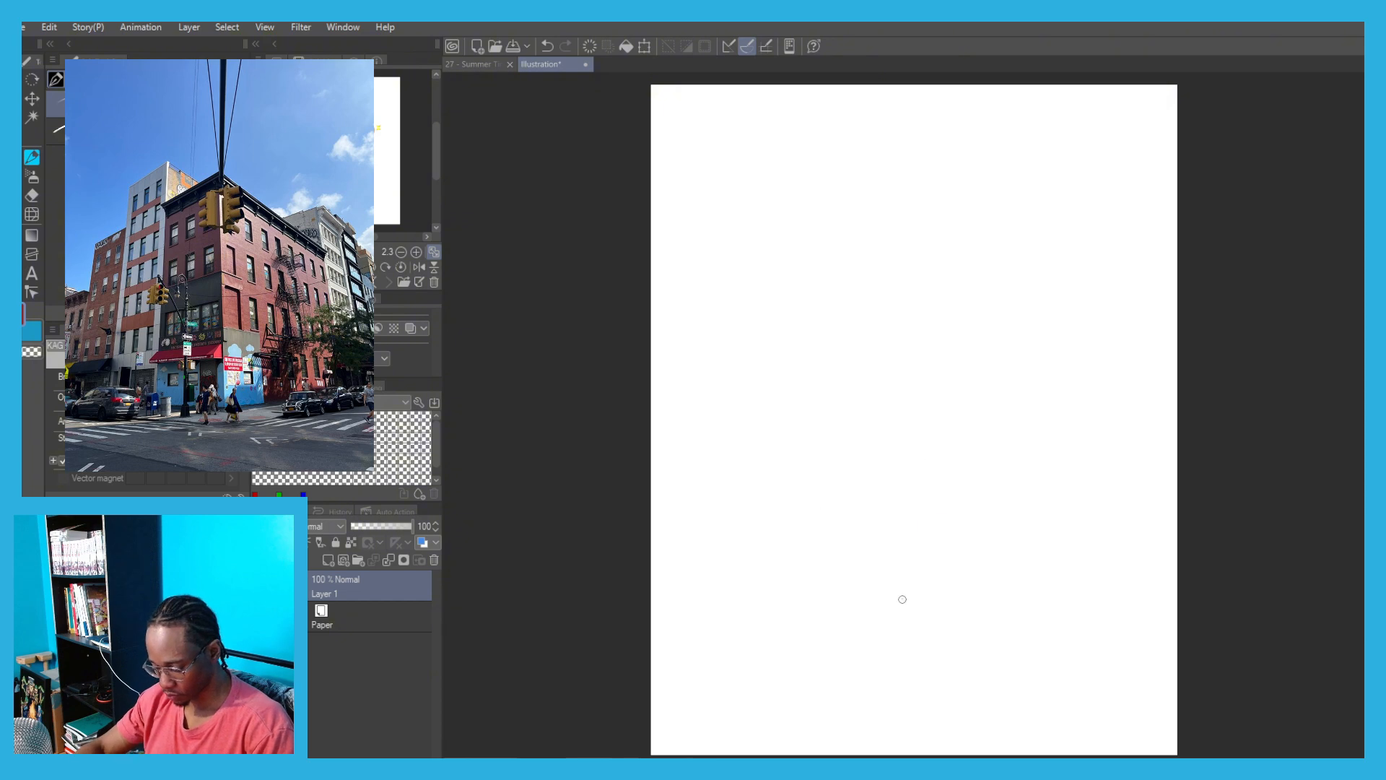
pyautogui.moveTo(901, 598); pyautogui.dragTo(901, 217)
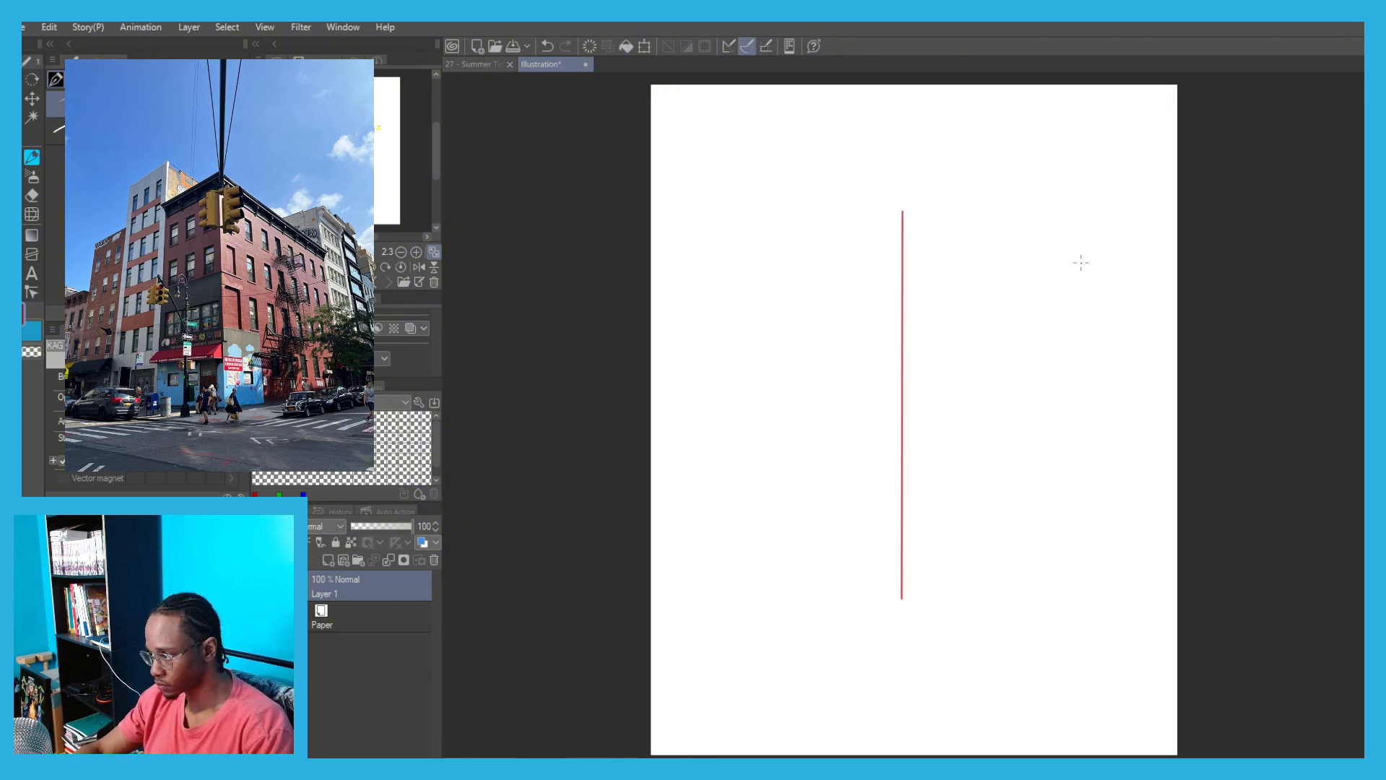
pyautogui.hotkey('ctrl', 't')
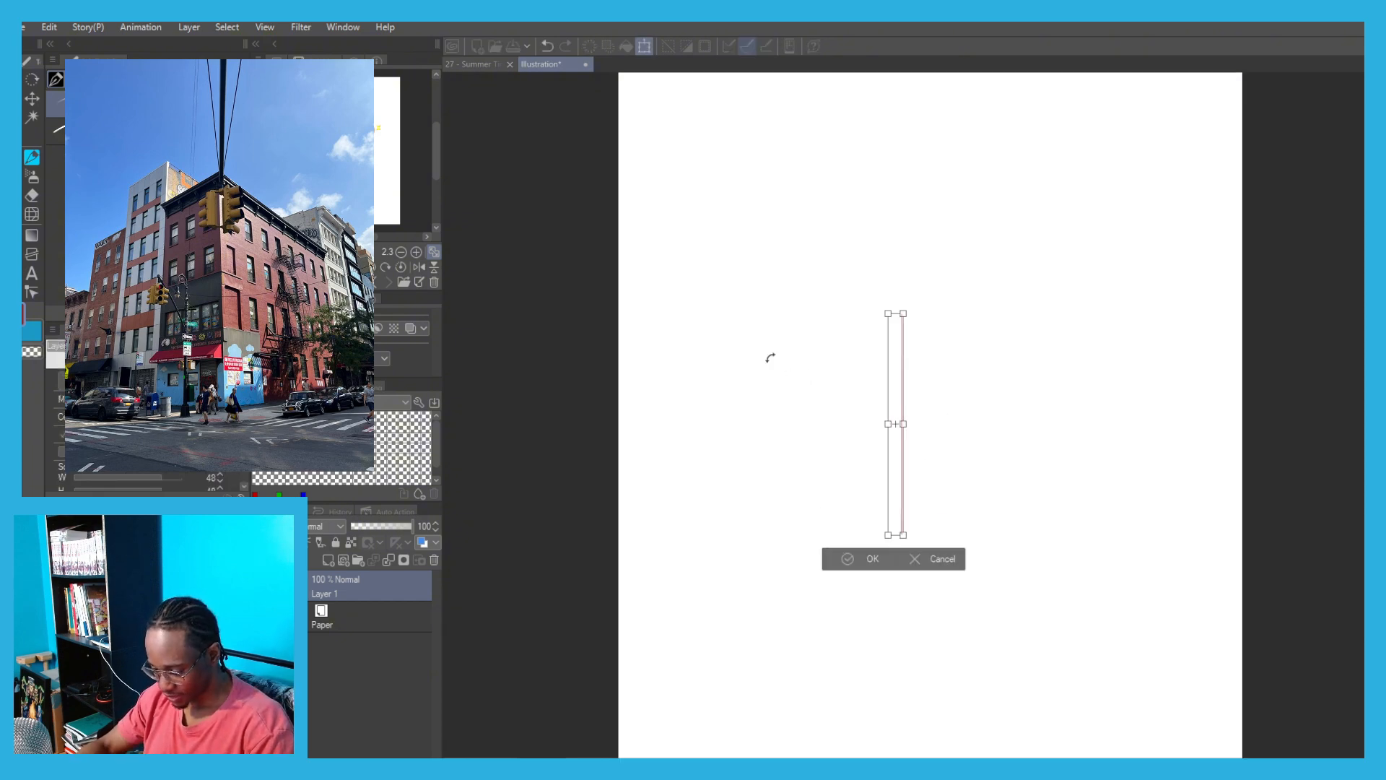
pyautogui.press('Return')
# Outline the right wall in red with converging roof and base lines and a short far edge, erasing the roofline overshoot.
pyautogui.moveTo(838, 171); pyautogui.dragTo(1101, 318)
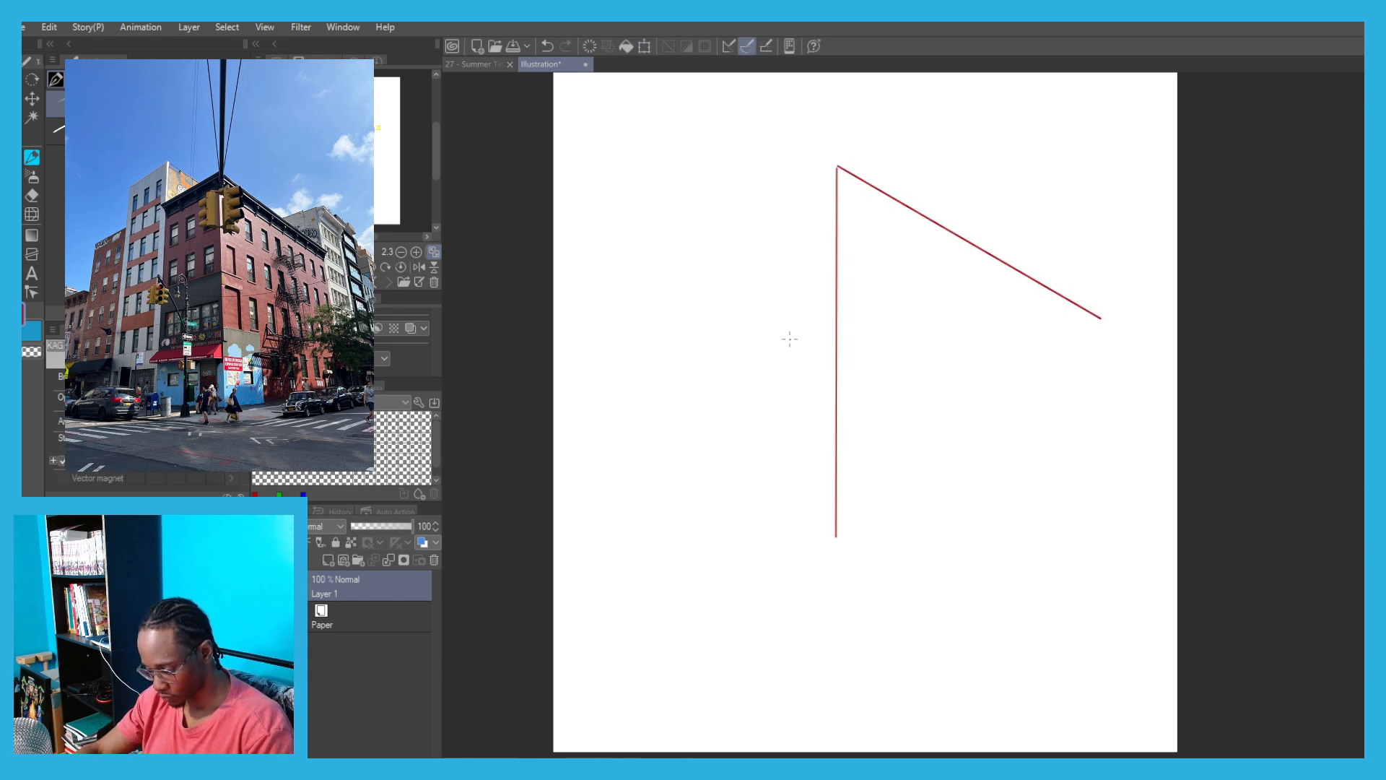
pyautogui.moveTo(839, 536); pyautogui.dragTo(1077, 452)
pyautogui.moveTo(1079, 452); pyautogui.dragTo(1083, 311)
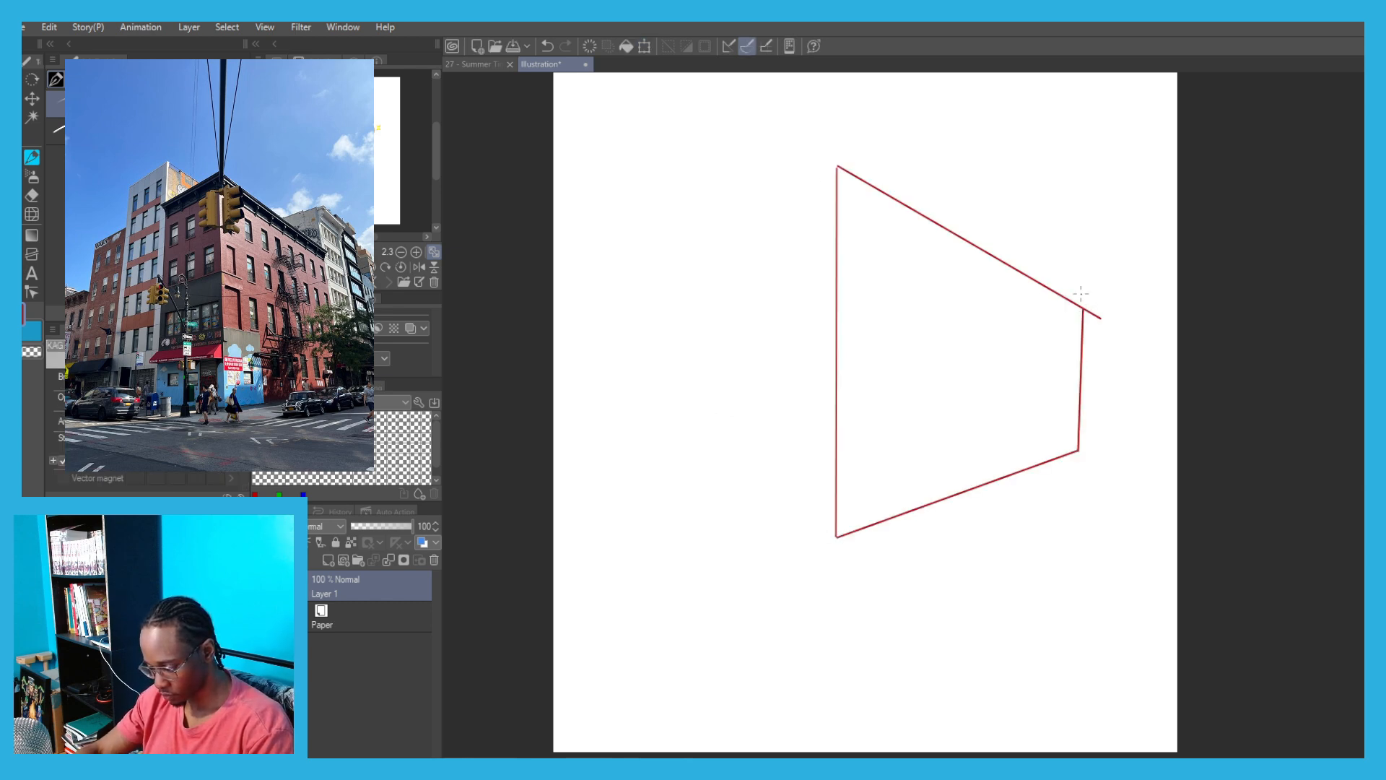
pyautogui.press('e')
pyautogui.press('p')
# Outline the building's narrower left wall in red with top, bottom and outer edge lines.
pyautogui.moveTo(838, 167); pyautogui.dragTo(695, 177)
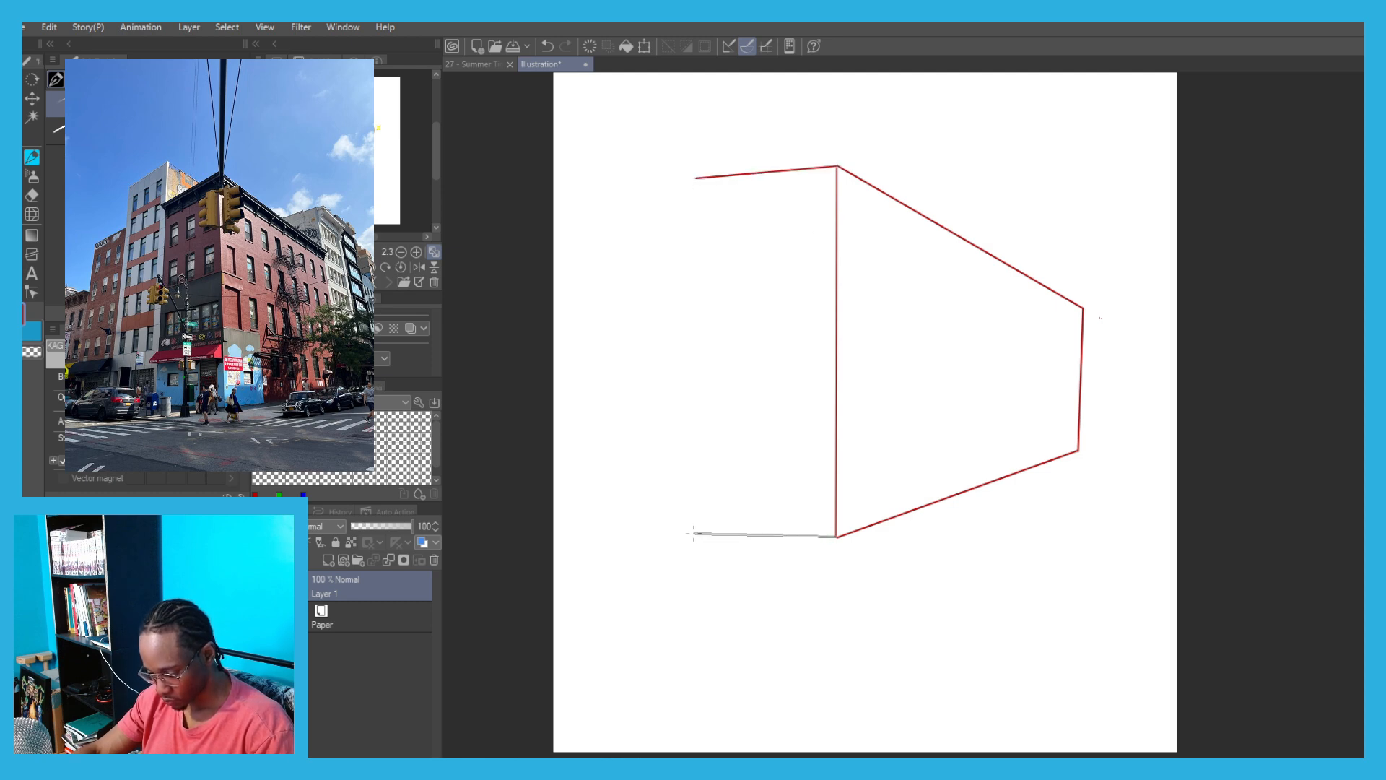
pyautogui.moveTo(692, 533); pyautogui.dragTo(836, 536)
pyautogui.moveTo(692, 533)
pyautogui.mouseDown()
pyautogui.moveTo(695, 177)
pyautogui.moveTo(832, 166)
pyautogui.mouseUp()
# Fill the building's right wall with solid red, leaving the left wall unfilled.
pyautogui.press('g')
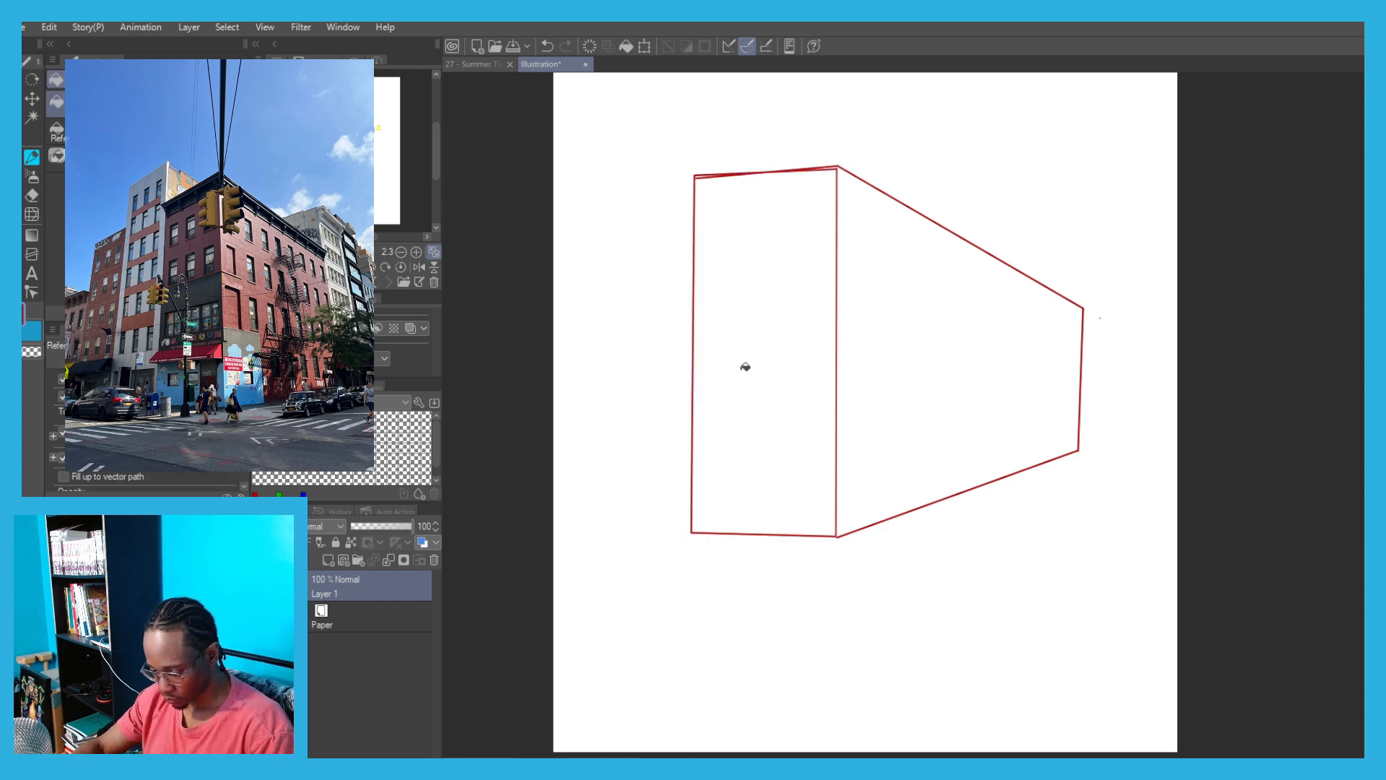
pyautogui.click(823, 361)
pyautogui.hotkey('ctrl', 'z')
pyautogui.click(877, 371)
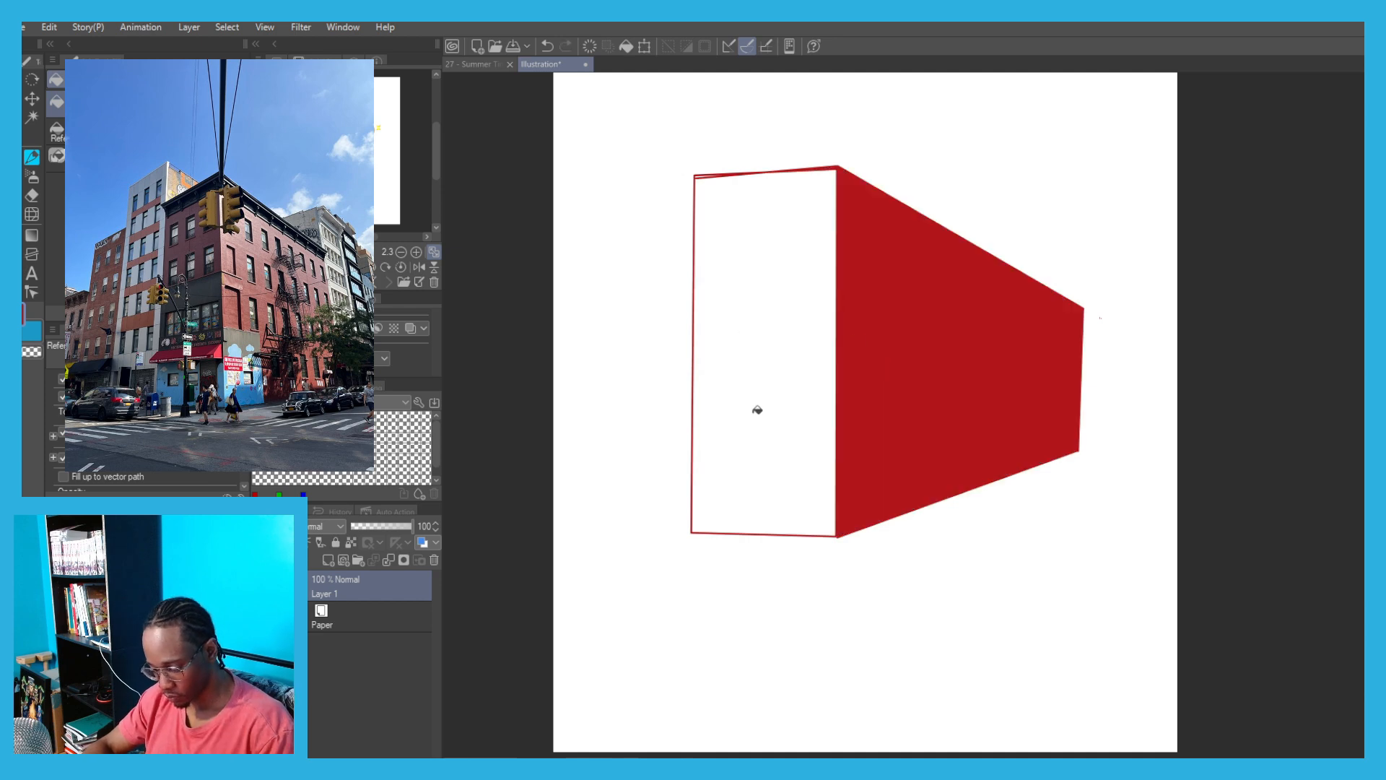
pyautogui.click(754, 411)
pyautogui.hotkey('ctrl', 'z')
# Draw a dark brown horizontal line across the left wall at about mid-height.
pyautogui.moveTo(678, 421); pyautogui.dragTo(465, 410)
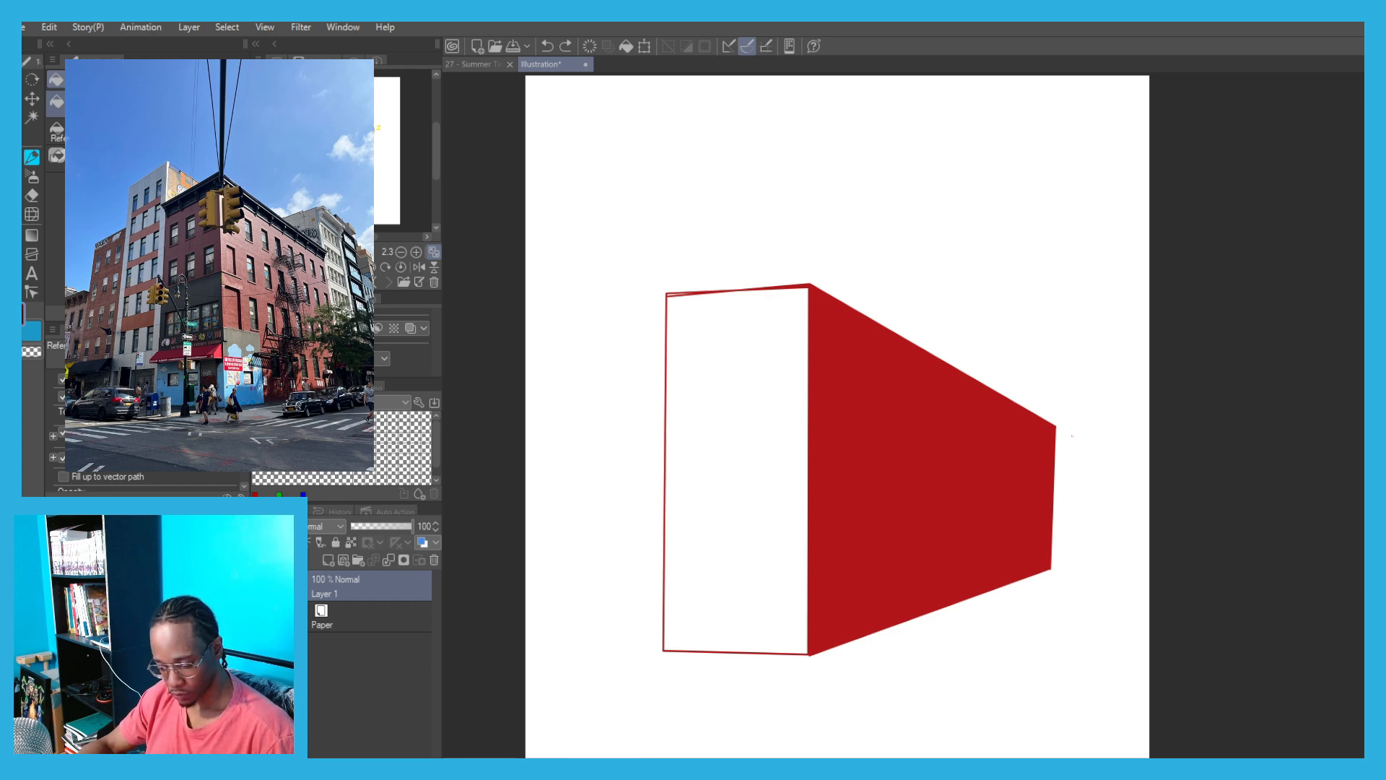
pyautogui.scroll(3, 623, 434)
pyautogui.press('p')
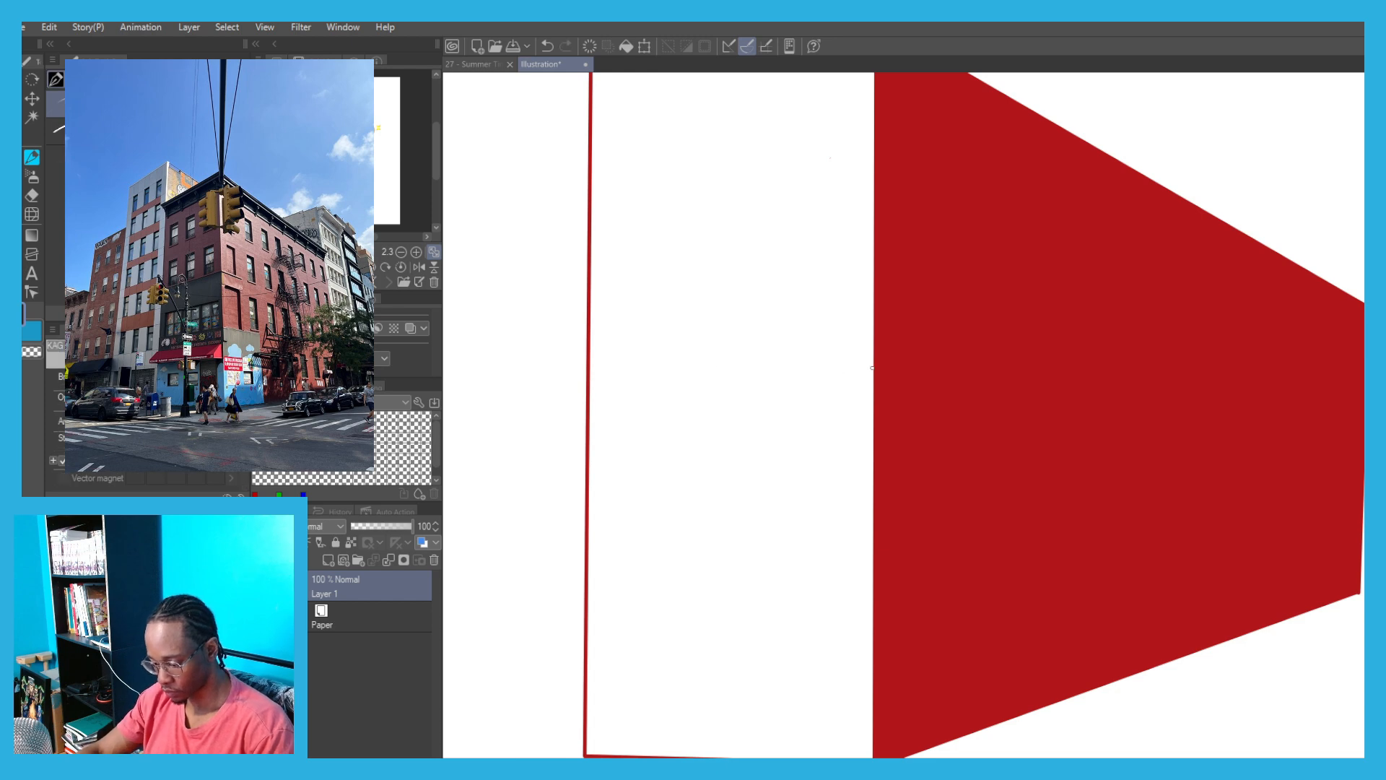
pyautogui.moveTo(873, 367); pyautogui.dragTo(588, 375)
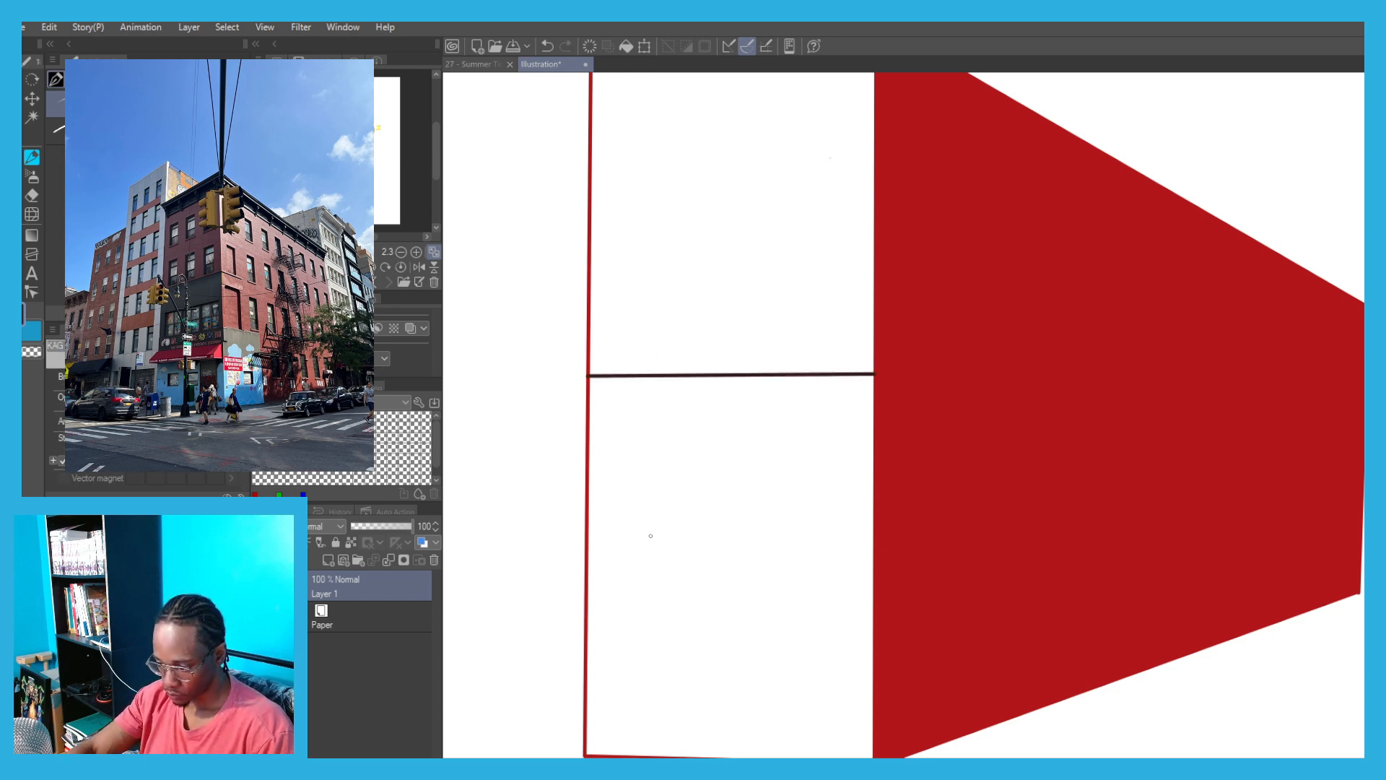
# Fill the lower part of the left wall with dark brown and recolor its leftover red outline to match.
pyautogui.press('g')
pyautogui.click(610, 470)
pyautogui.scroll(3, 613, 433)
pyautogui.scroll(-3, 588, 418)
pyautogui.scroll(2, 621, 489)
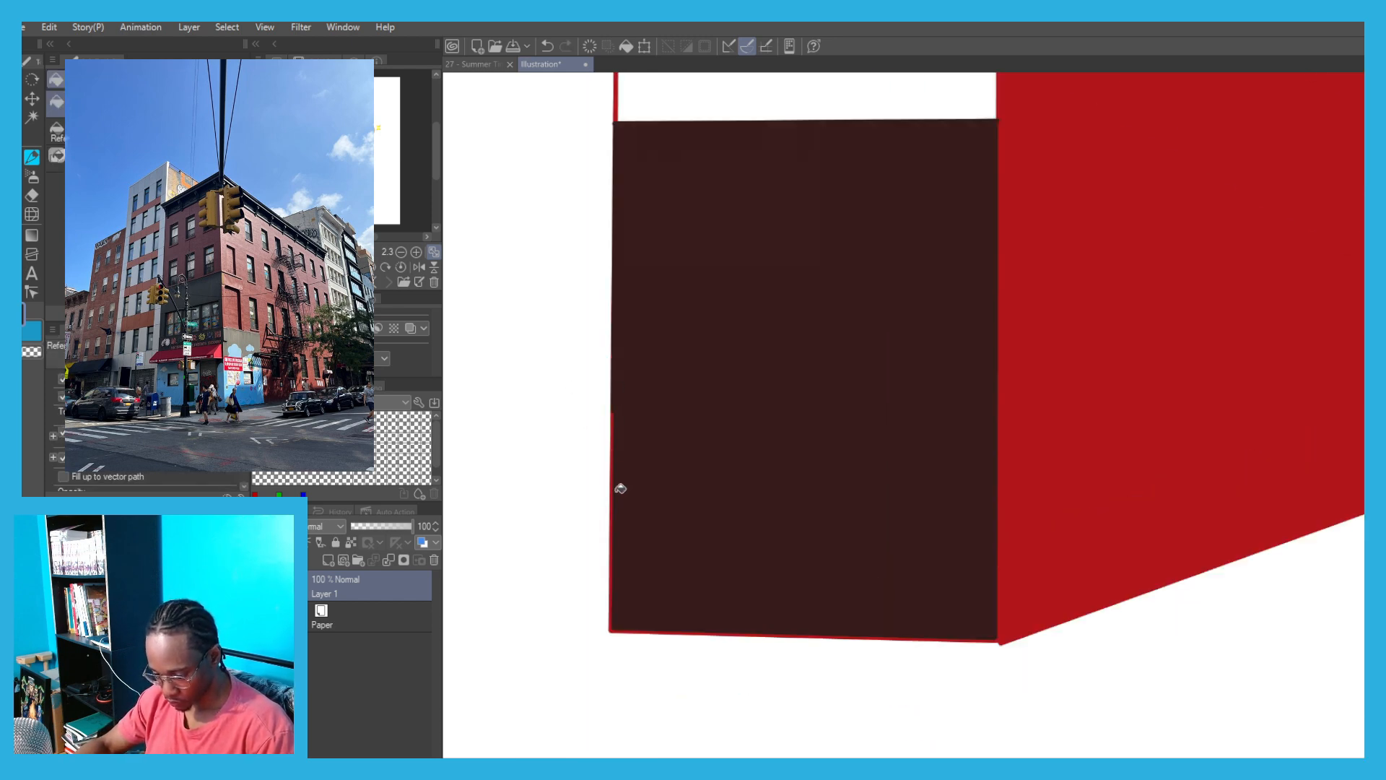
pyautogui.scroll(2, 620, 489)
pyautogui.scroll(-1, 592, 306)
pyautogui.scroll(-2, 617, 450)
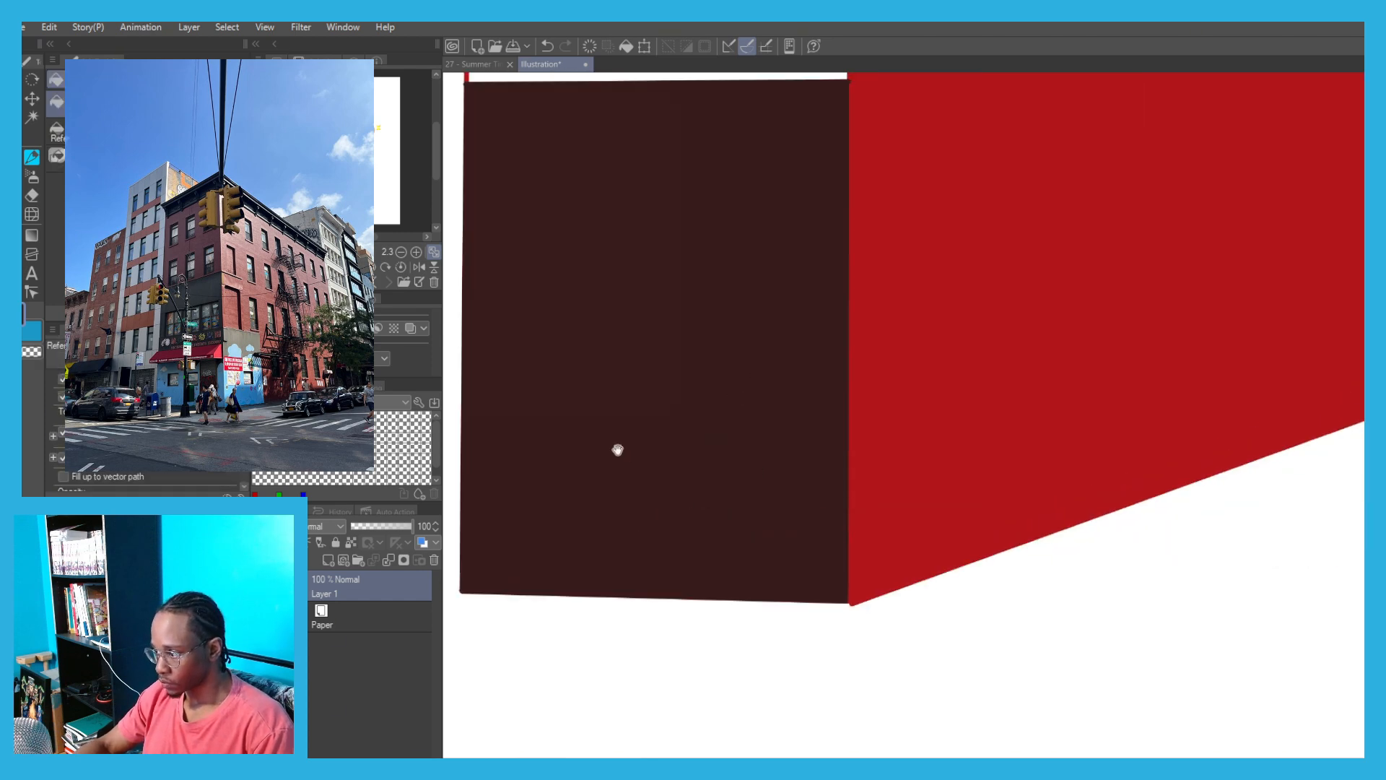
# Outline a block at the base of the right wall next to the corner and fill it with dark brown.
pyautogui.moveTo(618, 450); pyautogui.dragTo(496, 545)
pyautogui.press('p')
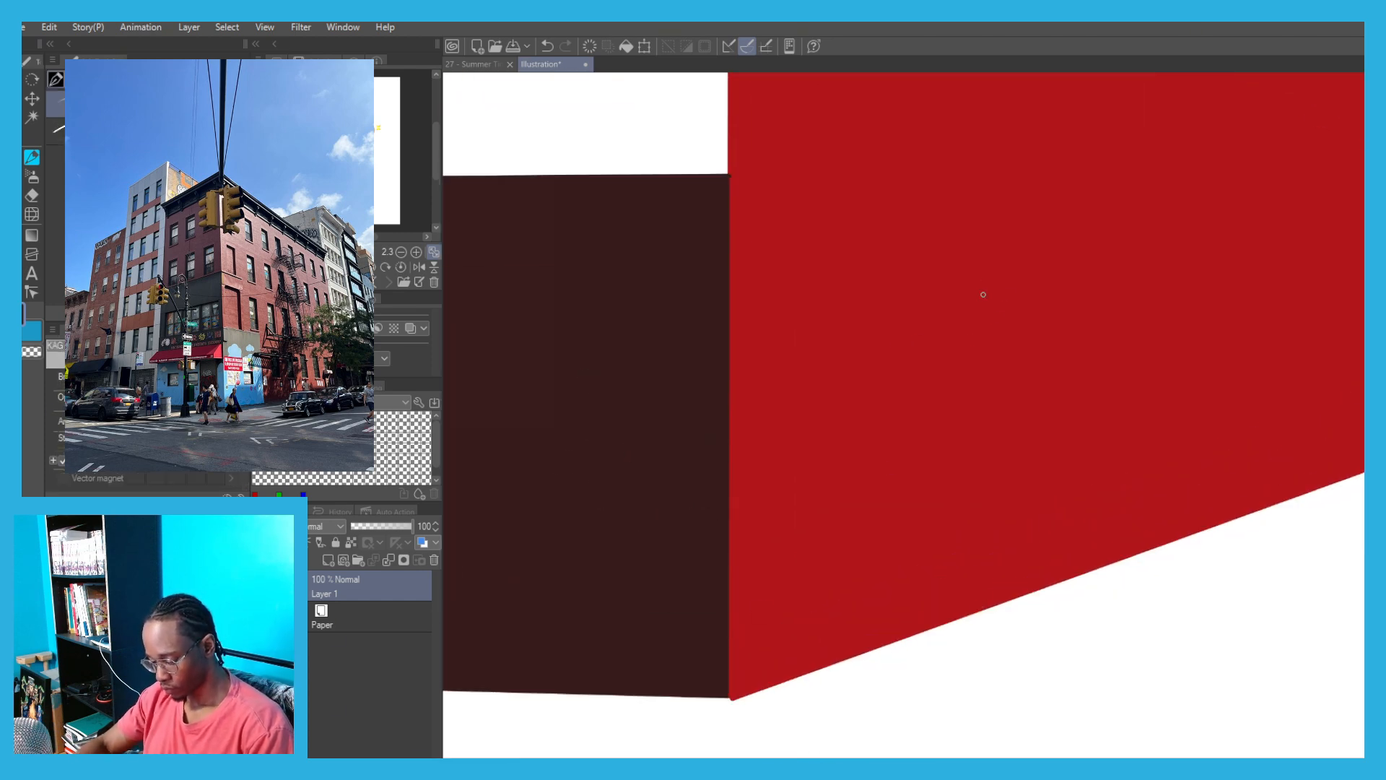
pyautogui.moveTo(979, 614); pyautogui.dragTo(989, 272)
pyautogui.moveTo(990, 272); pyautogui.dragTo(728, 257)
pyautogui.click(782, 429)
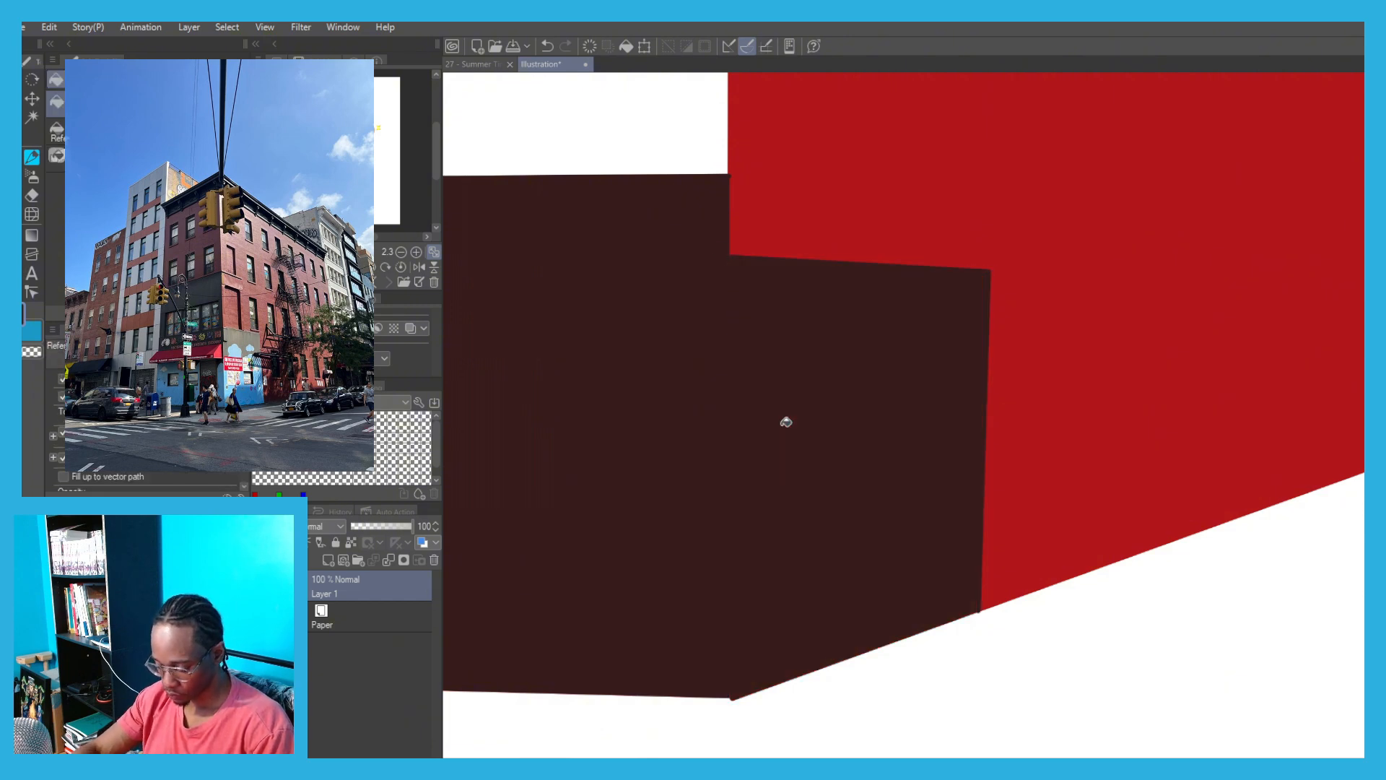
# Trim the tip of the building's bottom corner with the eraser and fill the upper left wall with red.
pyautogui.press('e')
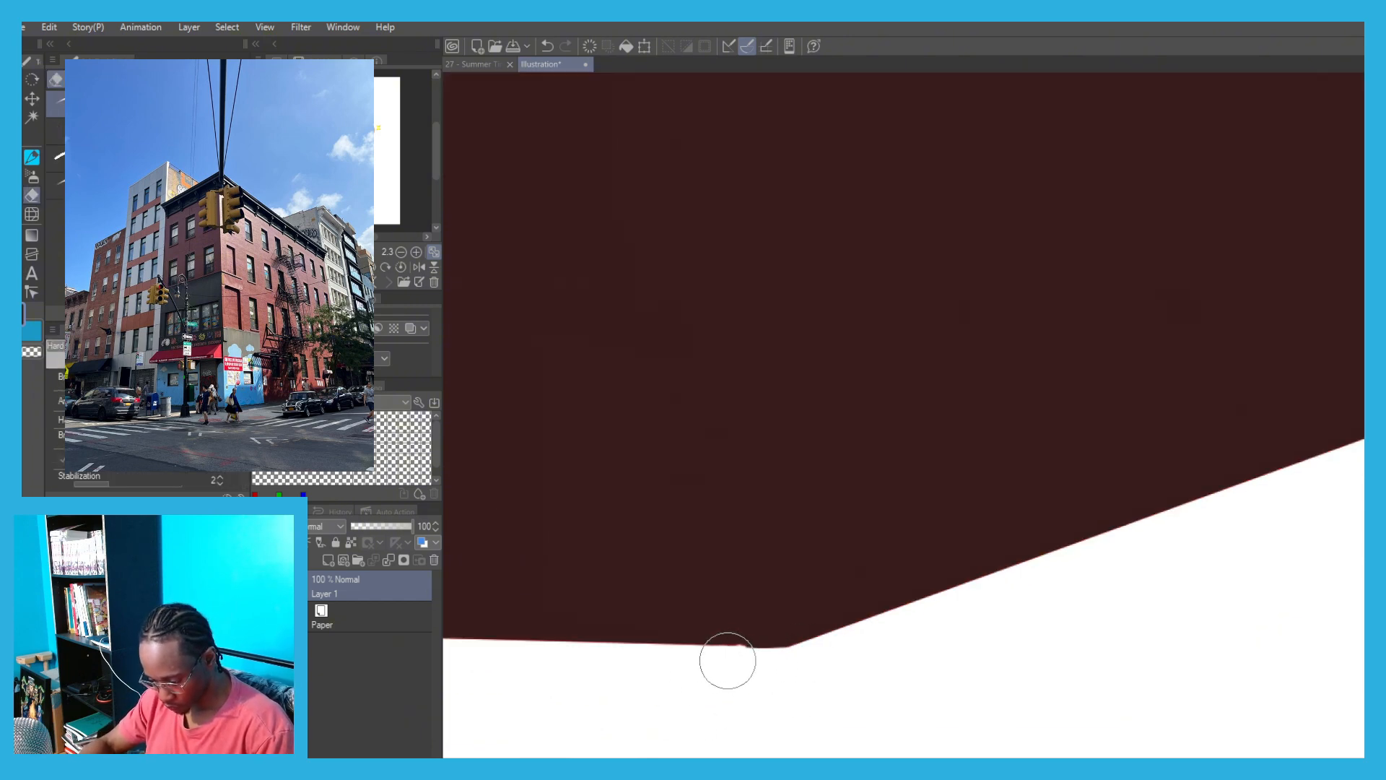
pyautogui.scroll(-5, 728, 660)
pyautogui.press('g')
pyautogui.click(679, 433)
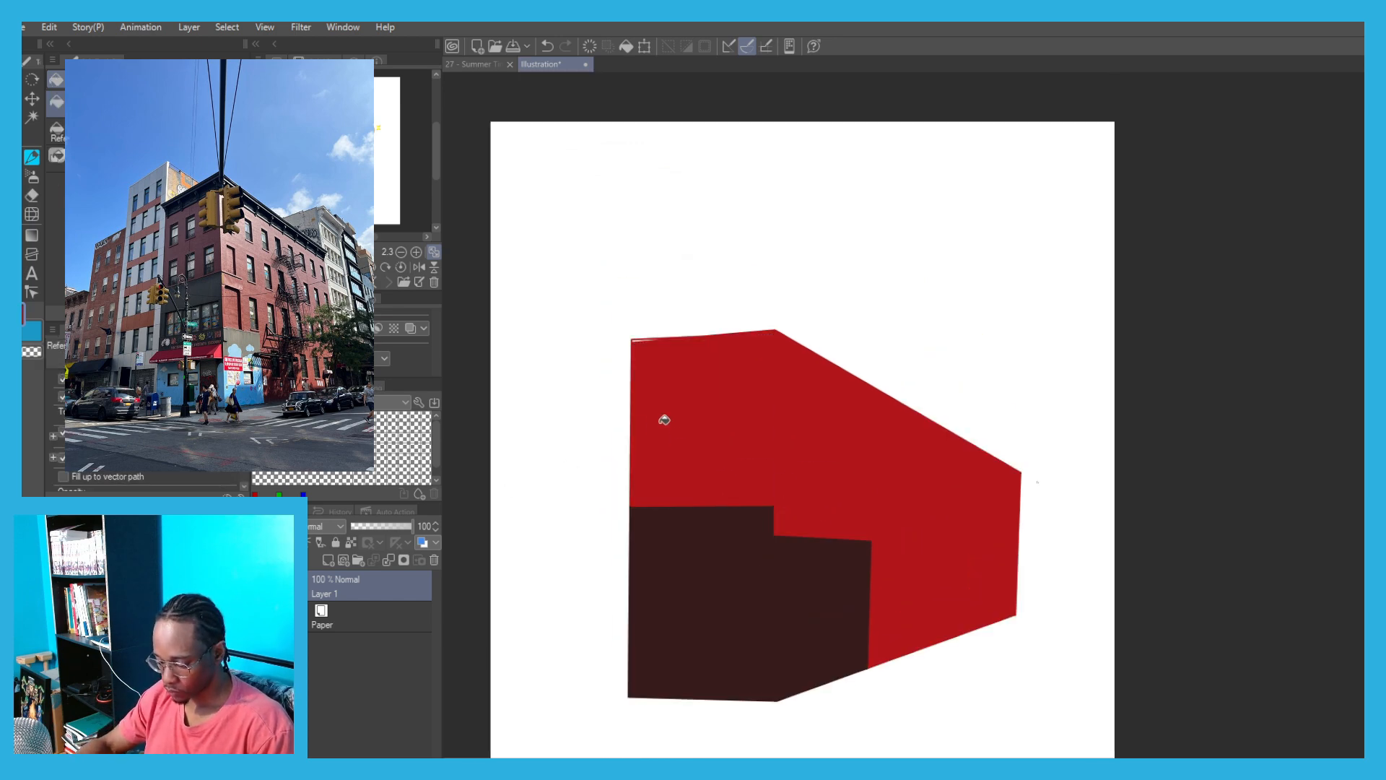
# Scale the whole building down slightly with a transform and apply it.
pyautogui.moveTo(727, 496); pyautogui.dragTo(656, 409)
pyautogui.scroll(2, 598, 412)
pyautogui.scroll(-2, 598, 412)
pyautogui.hotkey('ctrl', 't')
pyautogui.moveTo(818, 235); pyautogui.dragTo(826, 284)
pyautogui.click(795, 592)
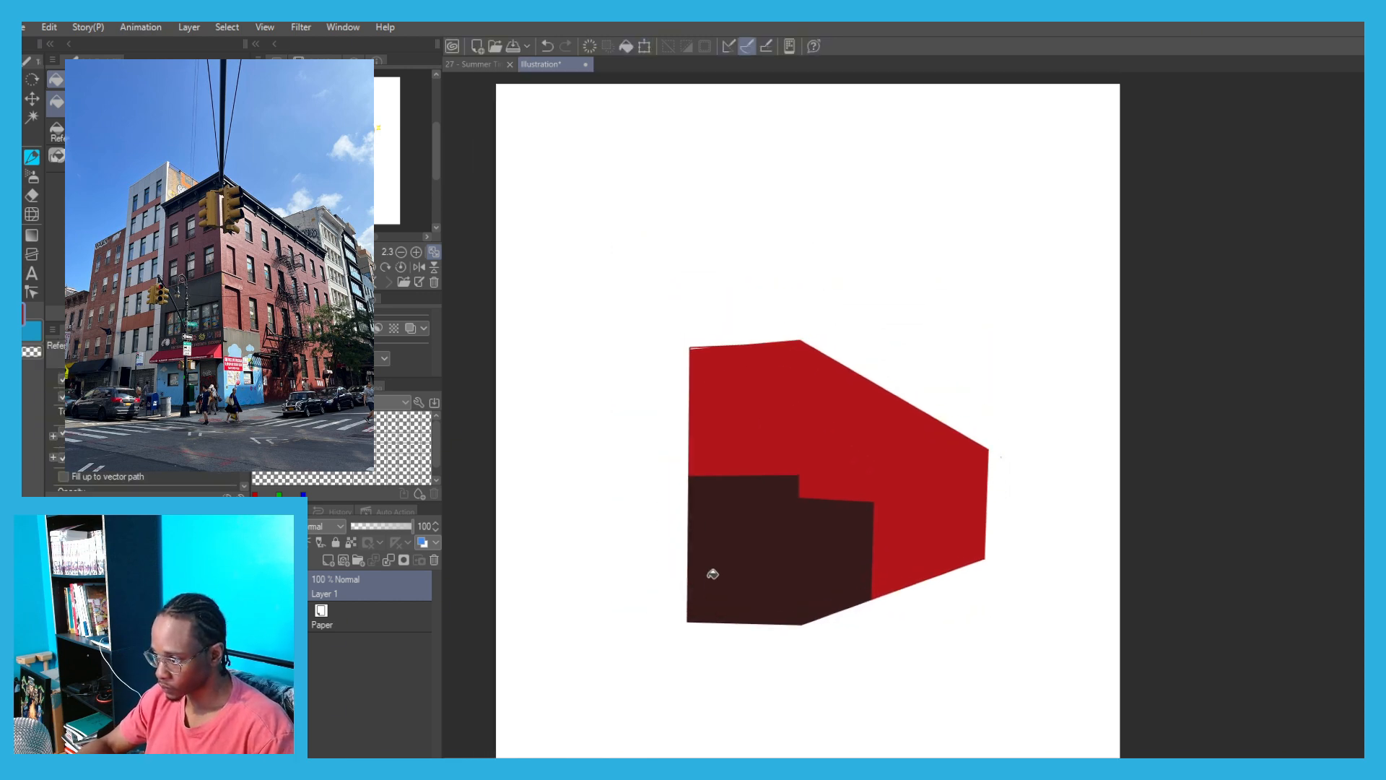
# Outline the awning's front in bright red across the dark left wall, projecting slightly past the outer edge.
pyautogui.scroll(2, 715, 573)
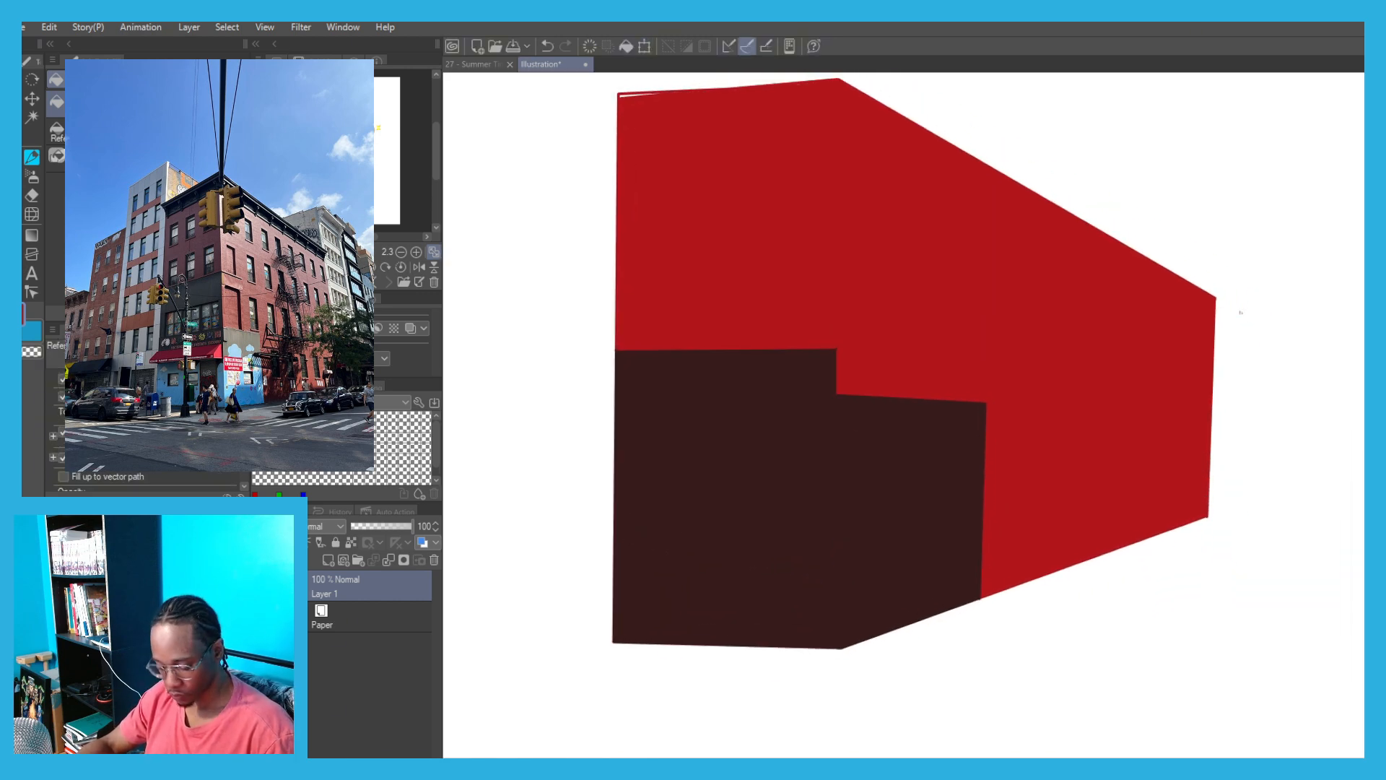
pyautogui.scroll(1, 683, 452)
pyautogui.press('p')
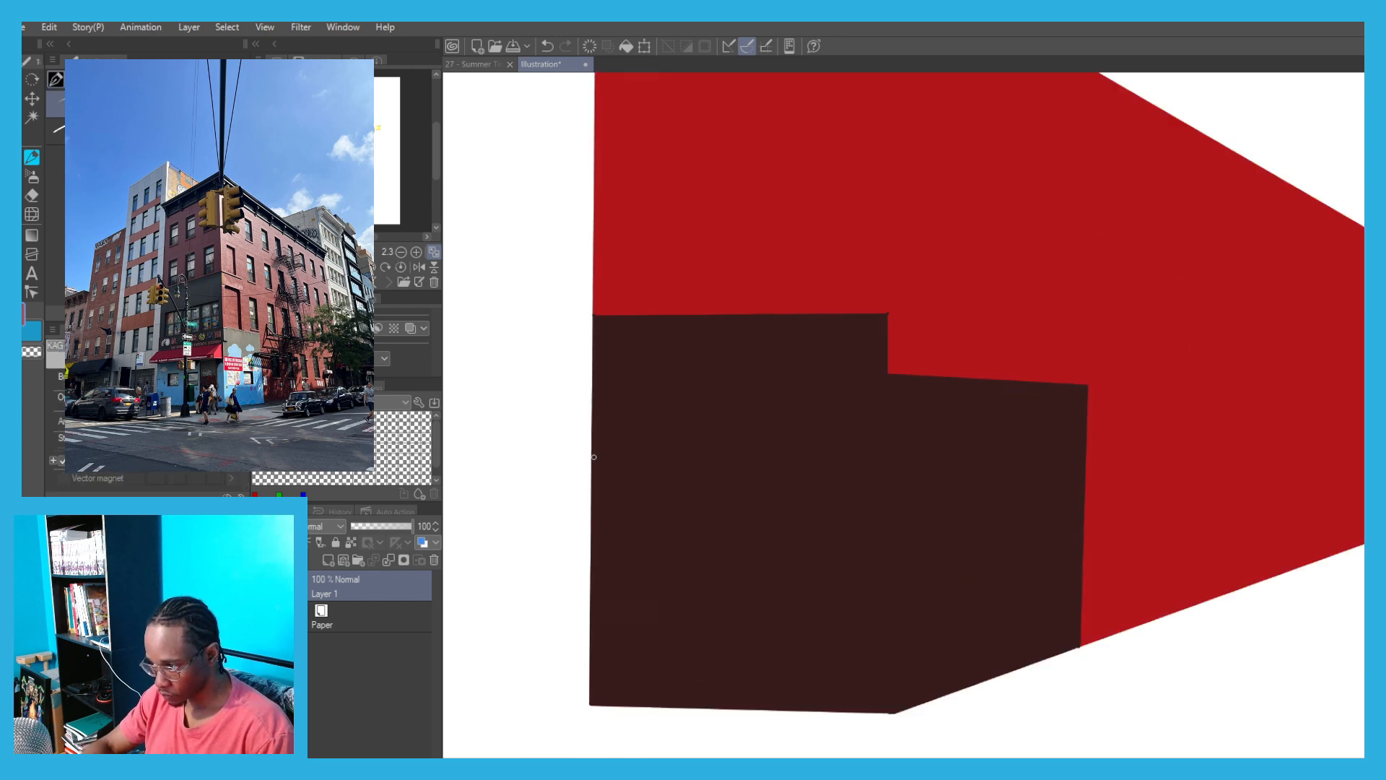
pyautogui.moveTo(590, 455); pyautogui.dragTo(895, 455)
pyautogui.hotkey('ctrl', 'z')
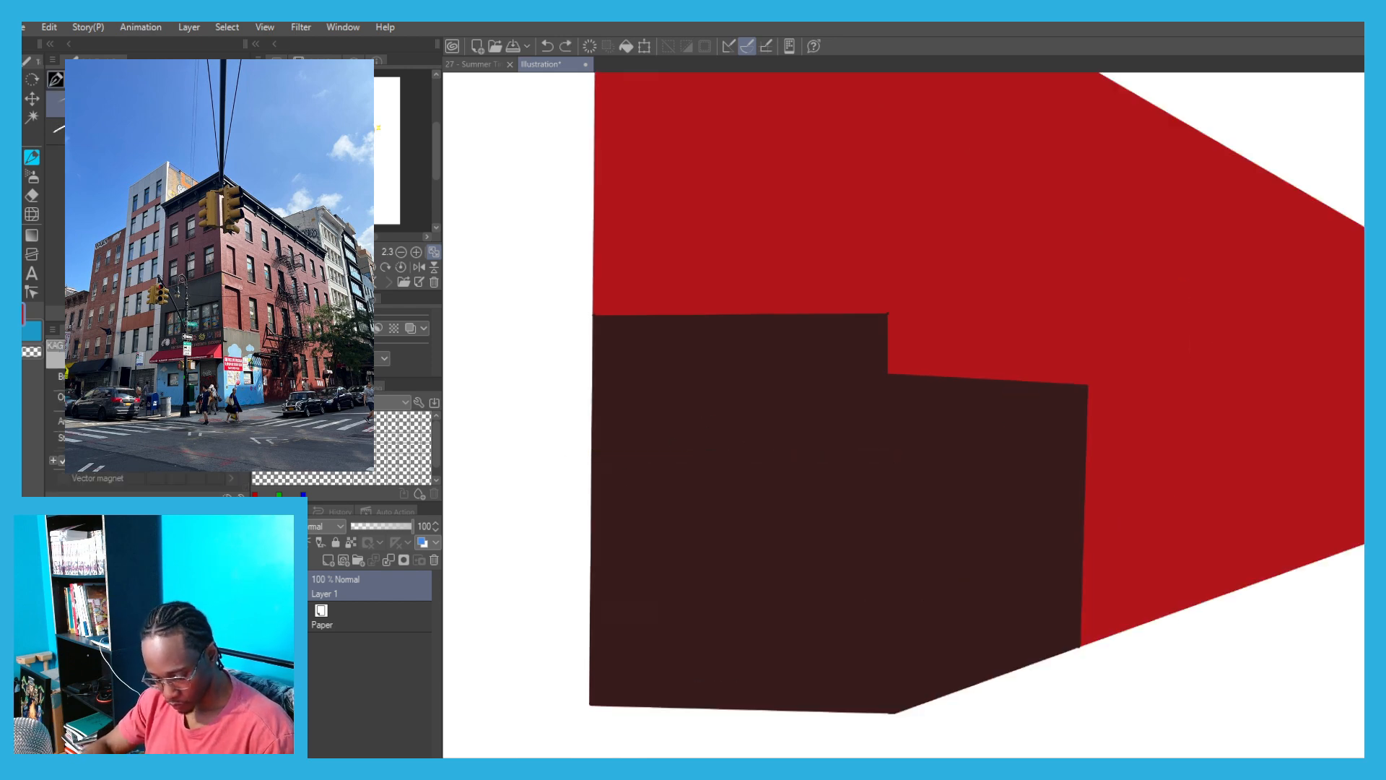
pyautogui.moveTo(592, 454)
pyautogui.mouseDown()
pyautogui.moveTo(882, 453)
pyautogui.moveTo(574, 454)
pyautogui.mouseUp()
pyautogui.moveTo(574, 454); pyautogui.dragTo(861, 491)
pyautogui.moveTo(861, 491)
pyautogui.mouseDown()
pyautogui.moveTo(860, 532)
pyautogui.moveTo(861, 518)
pyautogui.mouseUp()
pyautogui.moveTo(861, 518); pyautogui.dragTo(552, 526)
# Draw the awning's slanted end in bright red where it meets the building's corner.
pyautogui.moveTo(883, 455)
pyautogui.mouseDown()
pyautogui.moveTo(882, 531)
pyautogui.moveTo(897, 544)
pyautogui.mouseUp()
pyautogui.scroll(2, 881, 531)
pyautogui.hotkey('ctrl', 'z')
pyautogui.moveTo(897, 398); pyautogui.dragTo(855, 473)
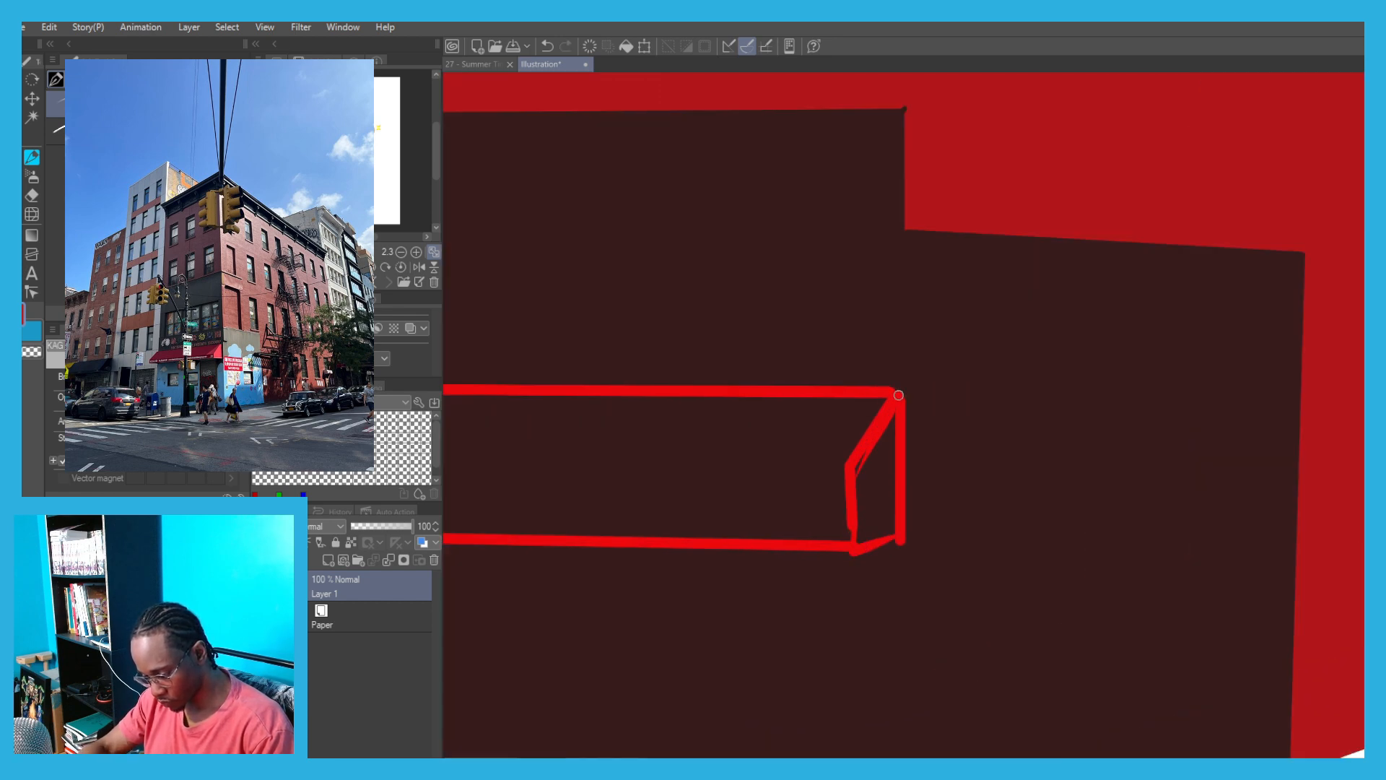
# Fill the awning's front and its slanted end with bright red, covering the remaining gaps.
pyautogui.scroll(-2, 865, 488)
pyautogui.click(622, 474)
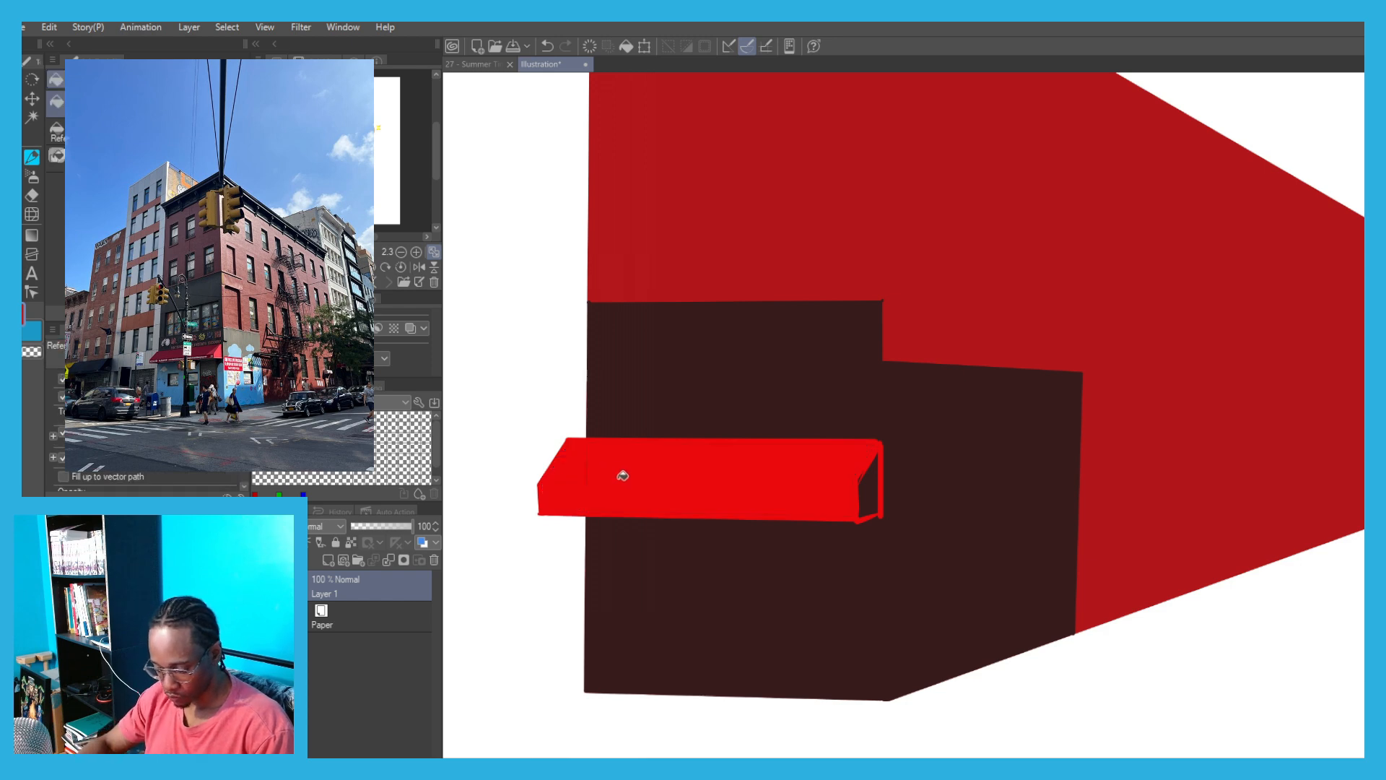
pyautogui.click(867, 477)
pyautogui.scroll(2, 863, 479)
pyautogui.click(858, 483)
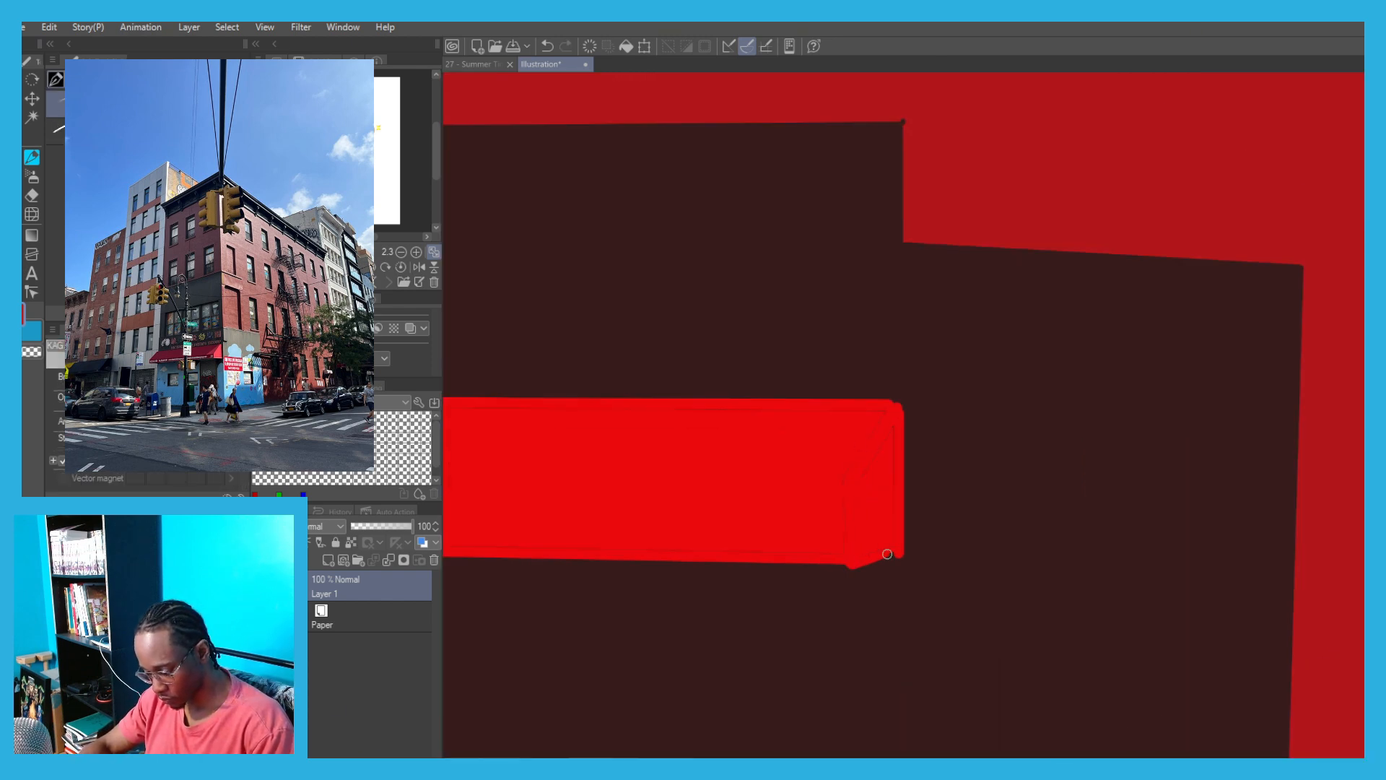
pyautogui.press('g')
# Extend the dark brown area of the left wall upward by outlining a strip above it and filling it in.
pyautogui.scroll(-4, 794, 405)
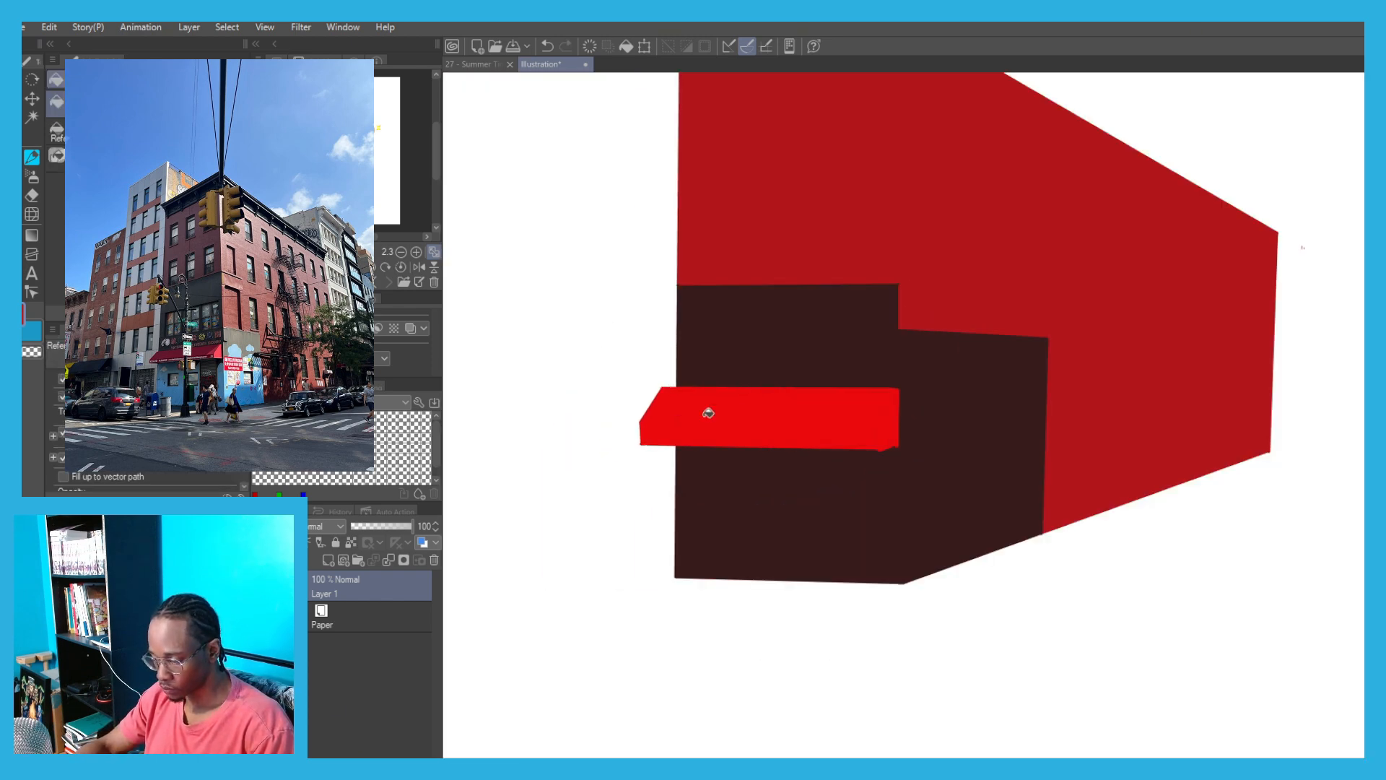
pyautogui.moveTo(709, 413); pyautogui.dragTo(622, 416)
pyautogui.keyDown('alt'); pyautogui.click(622, 416); pyautogui.keyUp('alt')
pyautogui.press('p')
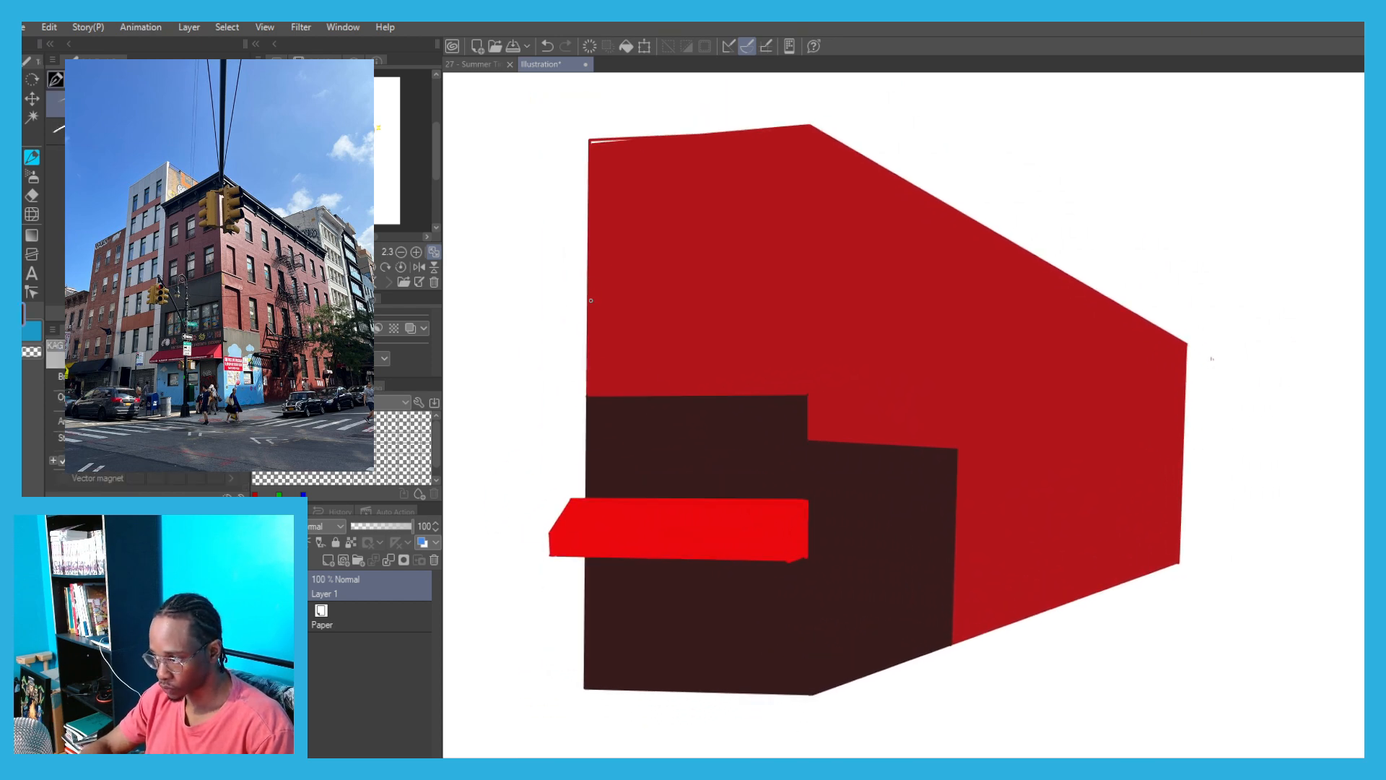
pyautogui.moveTo(811, 311); pyautogui.dragTo(811, 397)
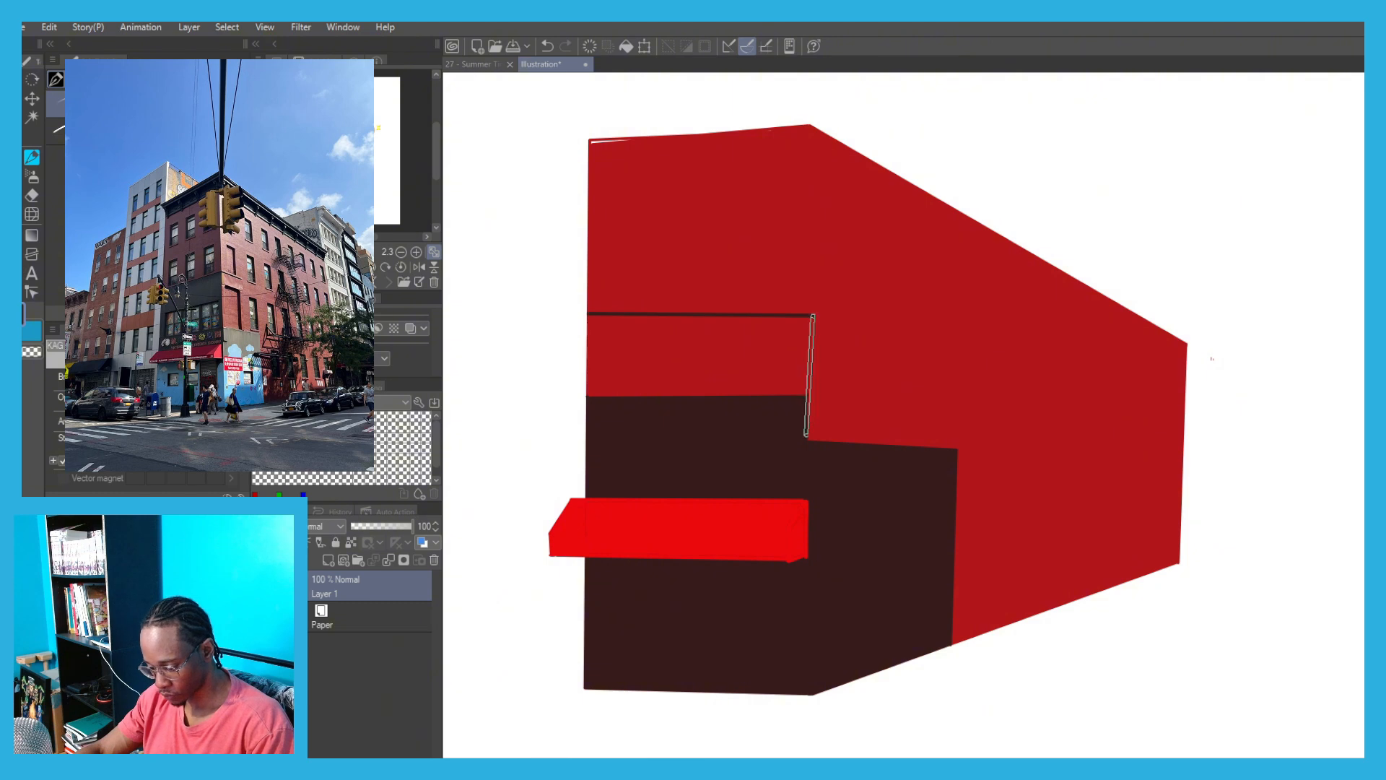
pyautogui.press('g')
pyautogui.click(623, 350)
# Outline the storefront wall below the awning in light blue and fill it with the same color.
pyautogui.scroll(-3, 614, 375)
pyautogui.scroll(3, 653, 458)
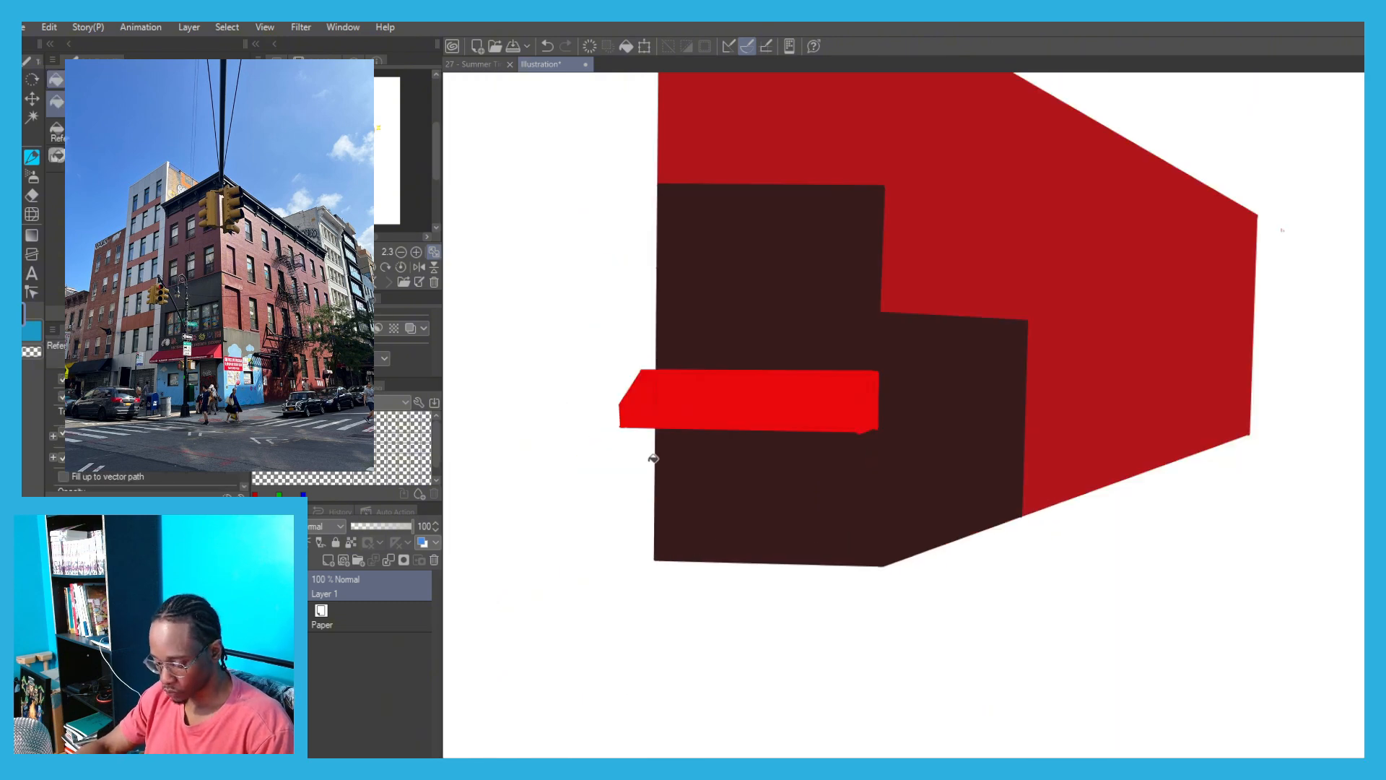
pyautogui.click(31, 331)
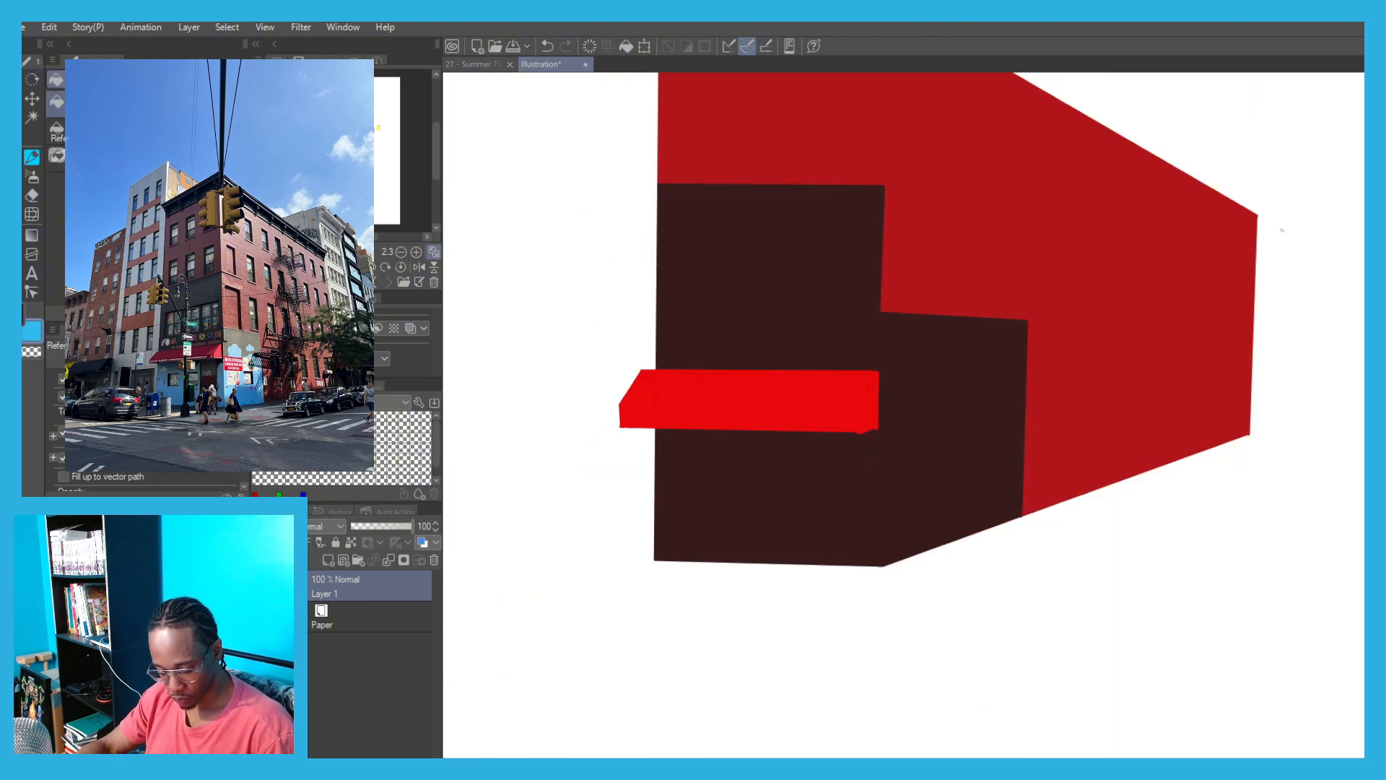
pyautogui.scroll(2, 694, 498)
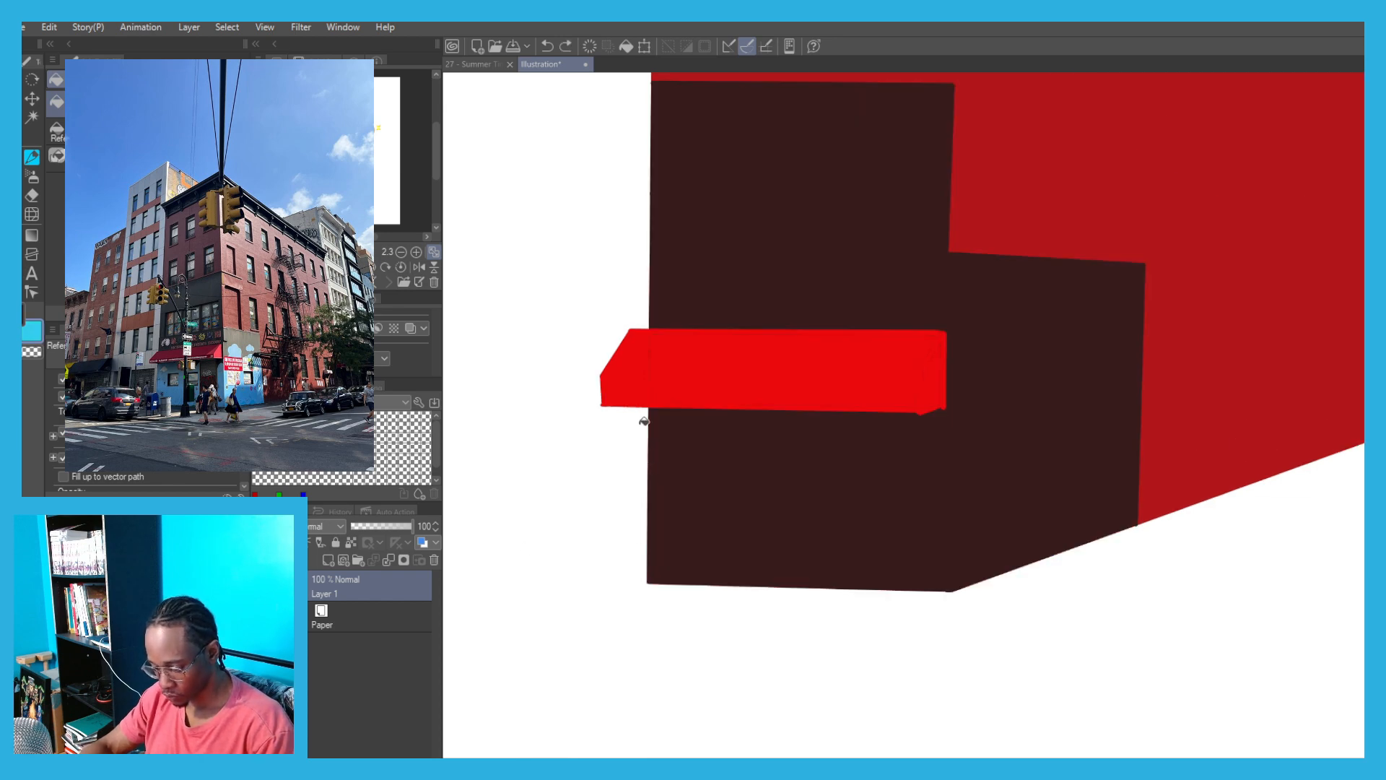
pyautogui.scroll(2, 647, 409)
pyautogui.press('p')
pyautogui.moveTo(1023, 352)
pyautogui.mouseDown()
pyautogui.moveTo(1021, 621)
pyautogui.moveTo(575, 609)
pyautogui.moveTo(577, 348)
pyautogui.mouseUp()
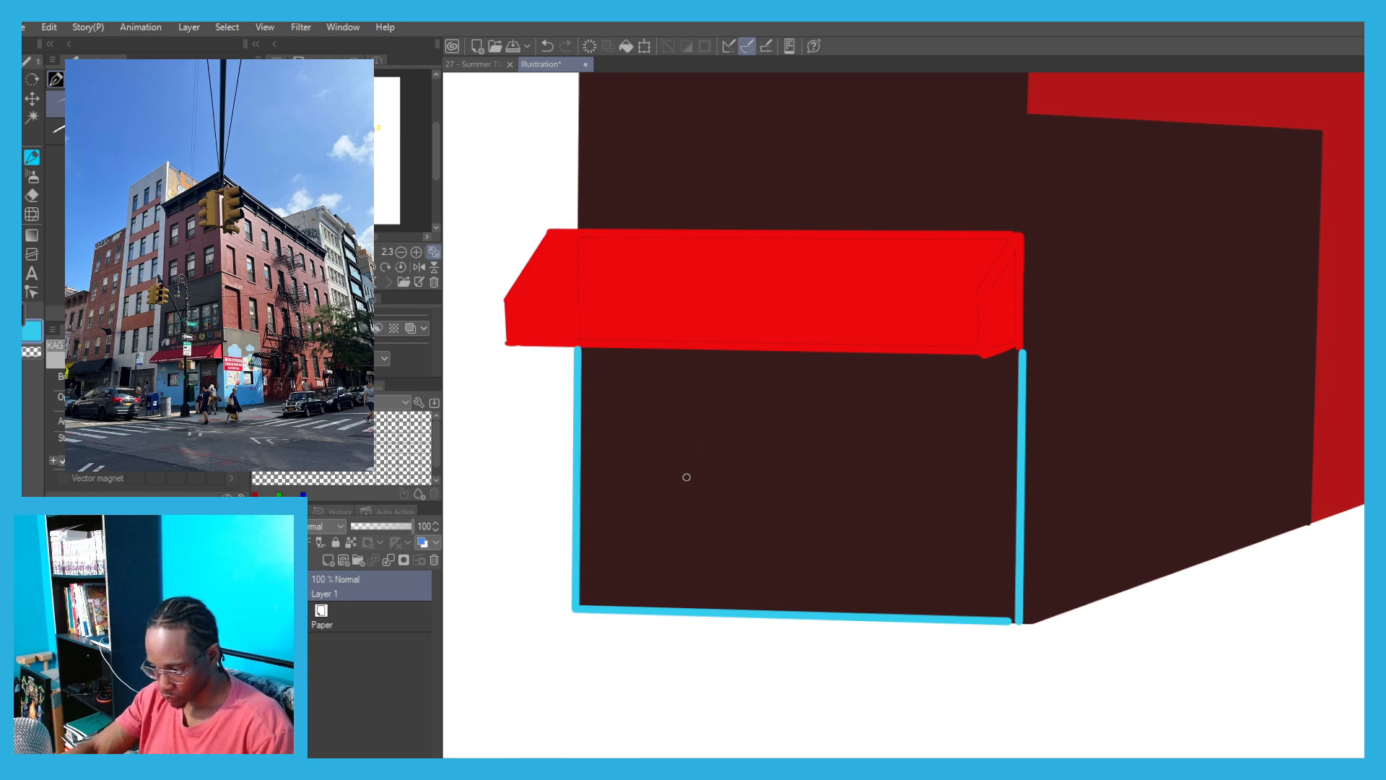
pyautogui.press('g')
pyautogui.click(689, 453)
# Outline a cloud-shaped top edge and the far vertical edge of a light blue mural on the right wall's dark brown area.
pyautogui.press('p')
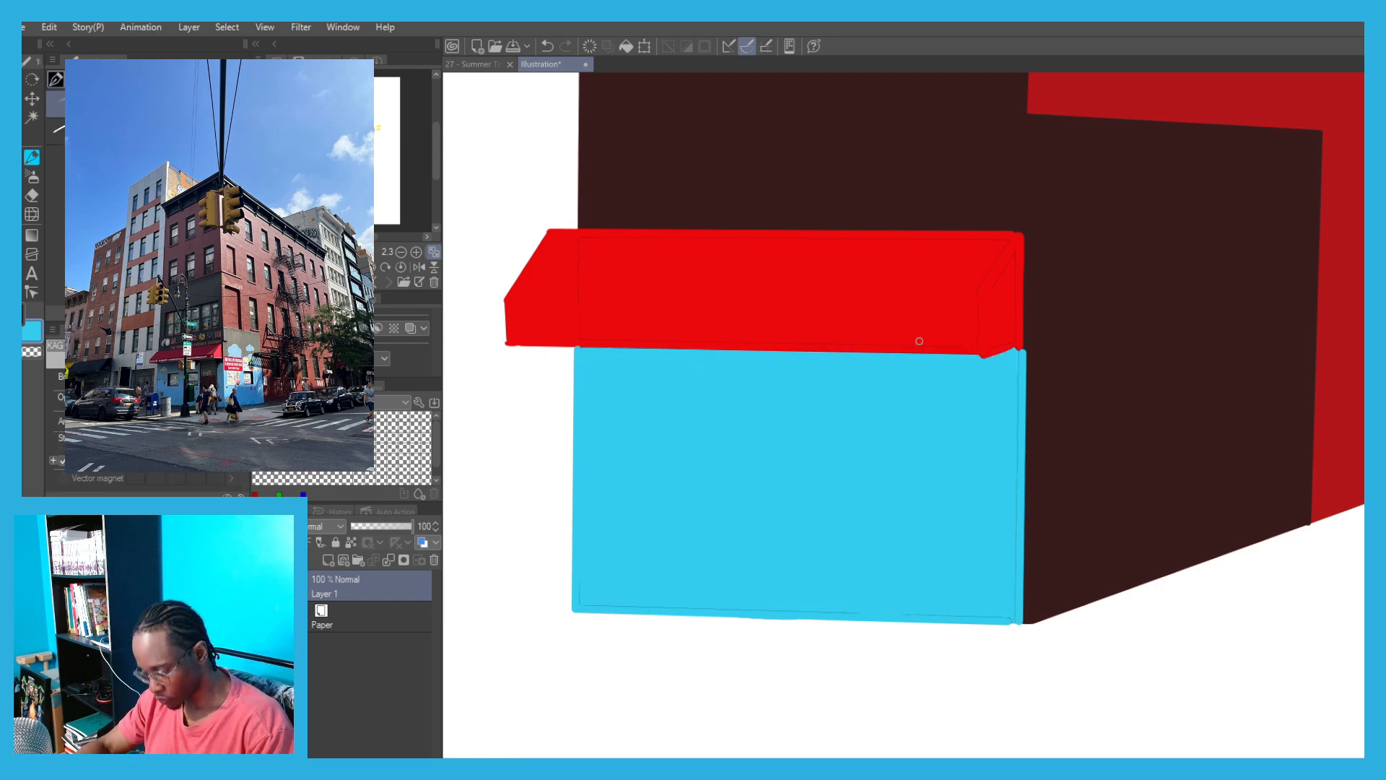
pyautogui.moveTo(965, 373)
pyautogui.mouseDown()
pyautogui.moveTo(712, 477)
pyautogui.moveTo(735, 464)
pyautogui.mouseUp()
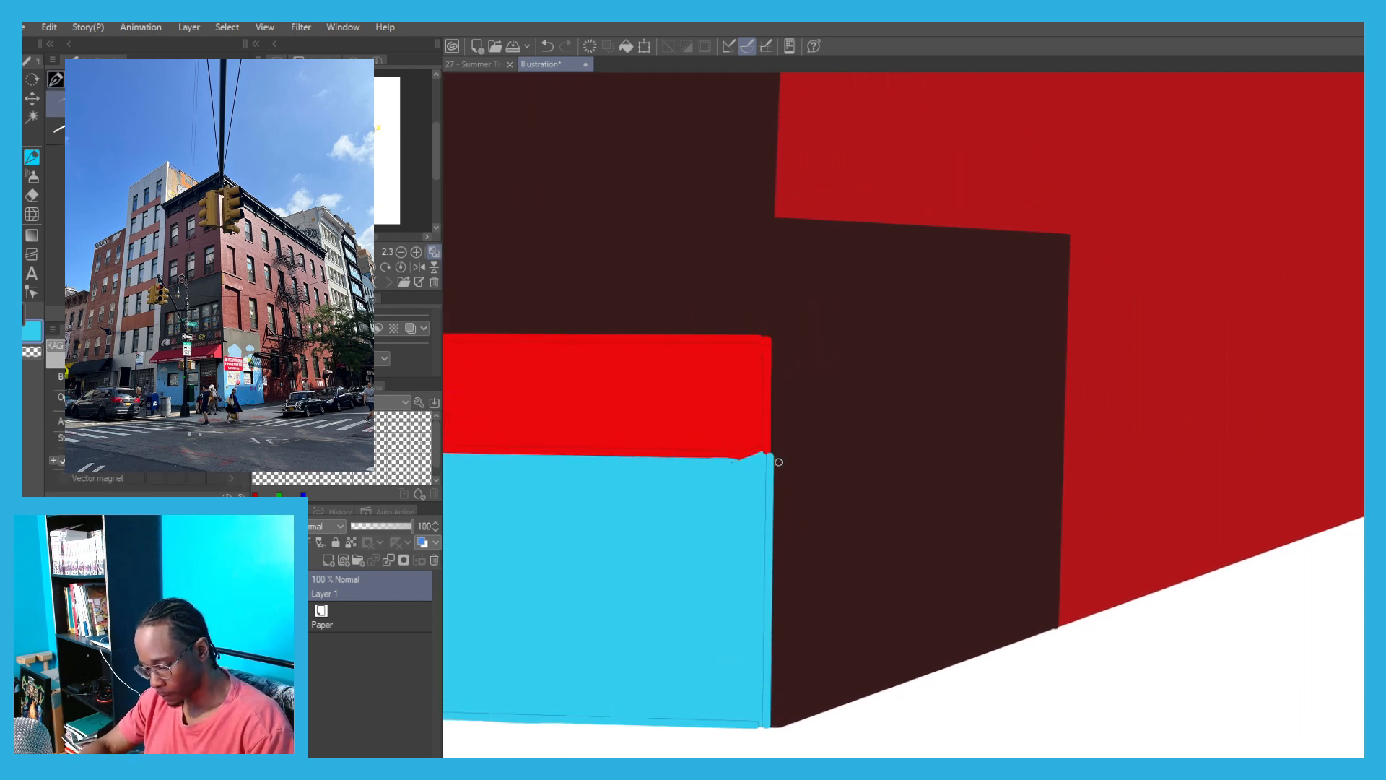
pyautogui.moveTo(913, 368)
pyautogui.mouseDown()
pyautogui.moveTo(836, 391)
pyautogui.moveTo(827, 452)
pyautogui.moveTo(776, 491)
pyautogui.moveTo(914, 370)
pyautogui.moveTo(942, 437)
pyautogui.moveTo(995, 435)
pyautogui.moveTo(1050, 396)
pyautogui.mouseUp()
pyautogui.hotkey('ctrl', 'z')
pyautogui.moveTo(995, 436)
pyautogui.mouseDown()
pyautogui.moveTo(1047, 396)
pyautogui.moveTo(1069, 408)
pyautogui.moveTo(1061, 500)
pyautogui.mouseUp()
pyautogui.hotkey('ctrl', 'z')
pyautogui.hotkey('ctrl', 'z')
pyautogui.hotkey('ctrl', 'z')
pyautogui.moveTo(1065, 412); pyautogui.dragTo(1058, 630)
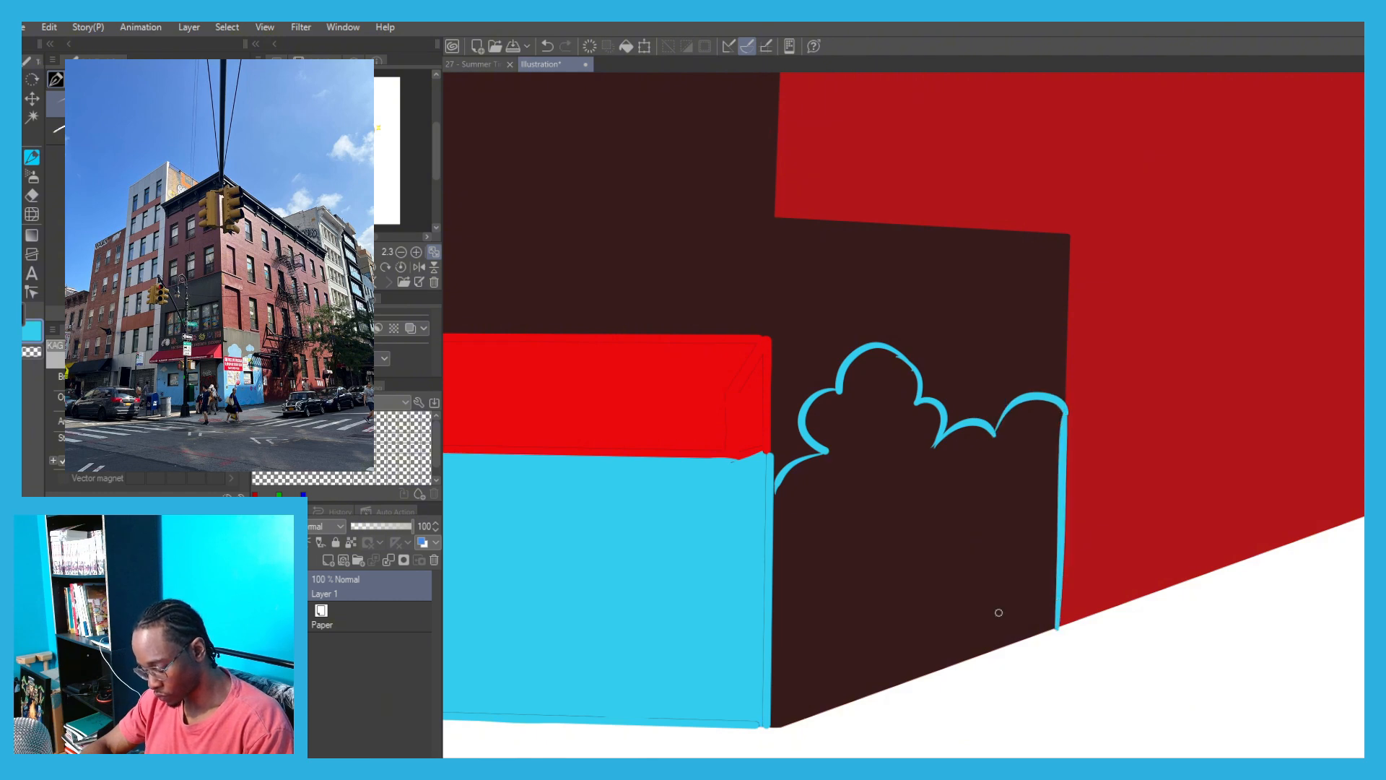
# Close the mural's outline along the right wall's base and fill the shape with the same light blue.
pyautogui.keyDown('shift'); pyautogui.click(772, 729); pyautogui.keyUp('shift')
pyautogui.press('g')
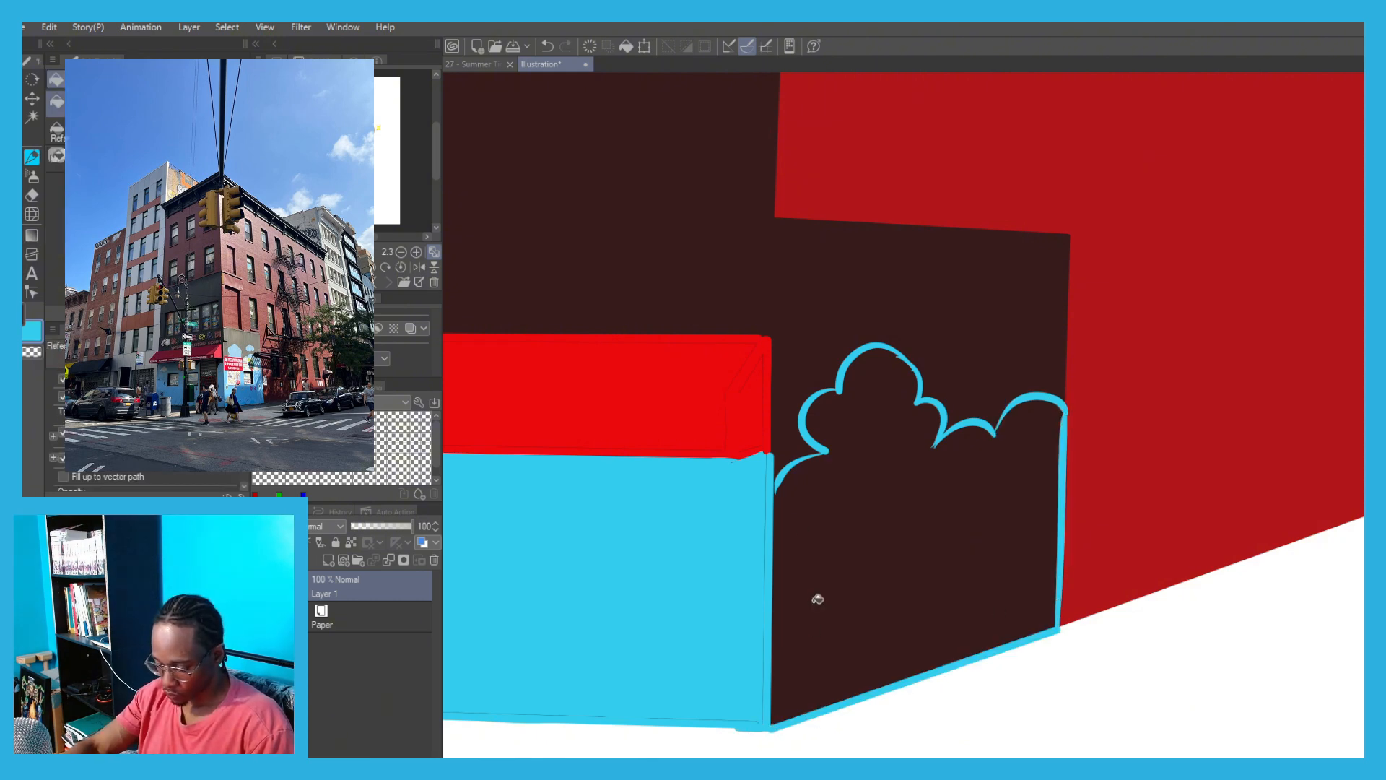
pyautogui.click(810, 603)
pyautogui.hotkey('ctrl', '0')
pyautogui.scroll(5, 784, 566)
pyautogui.hotkey('ctrl', '0')
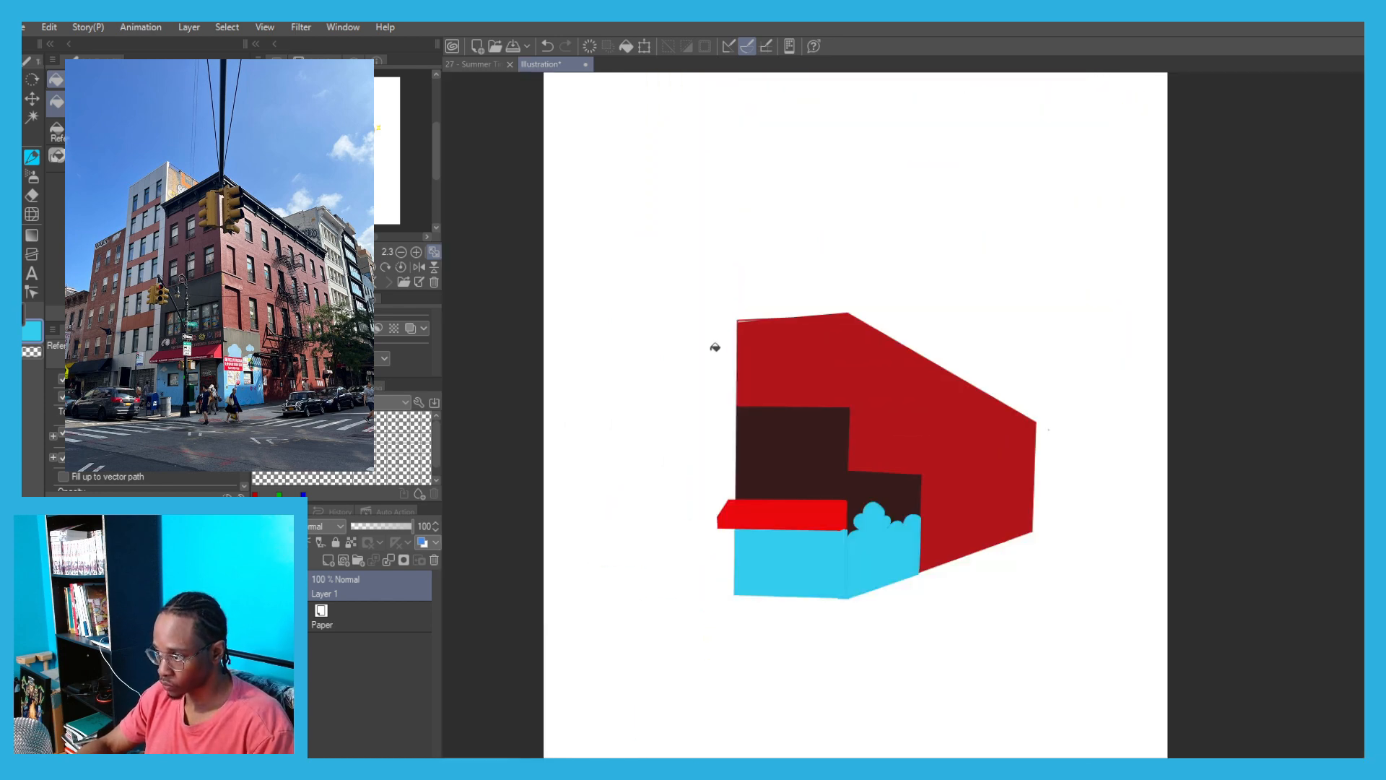
# Sample the wall's red to cover the thin gap along the building's top edge, and rename the layer to B1.
pyautogui.scroll(5, 779, 359)
pyautogui.keyDown('alt'); pyautogui.click(782, 359); pyautogui.keyUp('alt')
pyautogui.scroll(-4, 699, 271)
pyautogui.scroll(4, 779, 356)
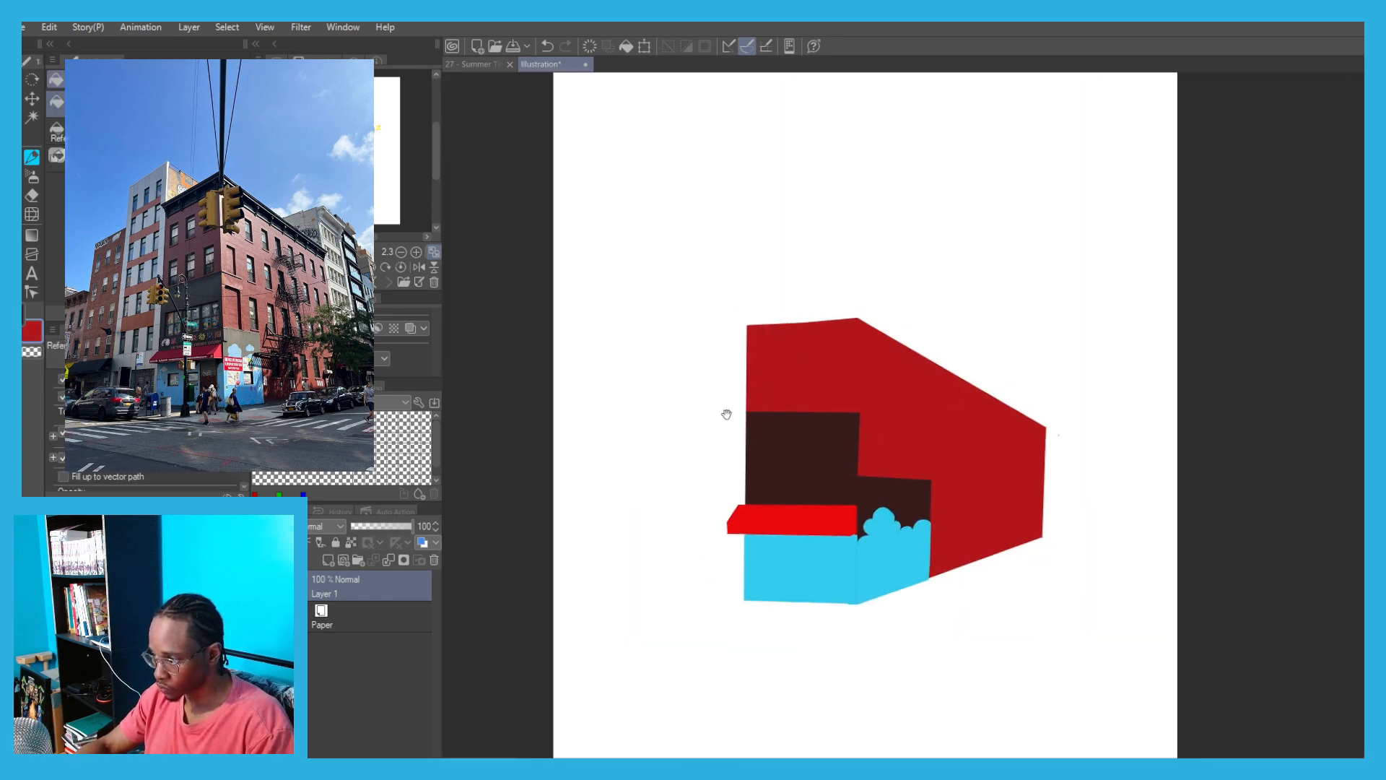
pyautogui.doubleClick(322, 593)
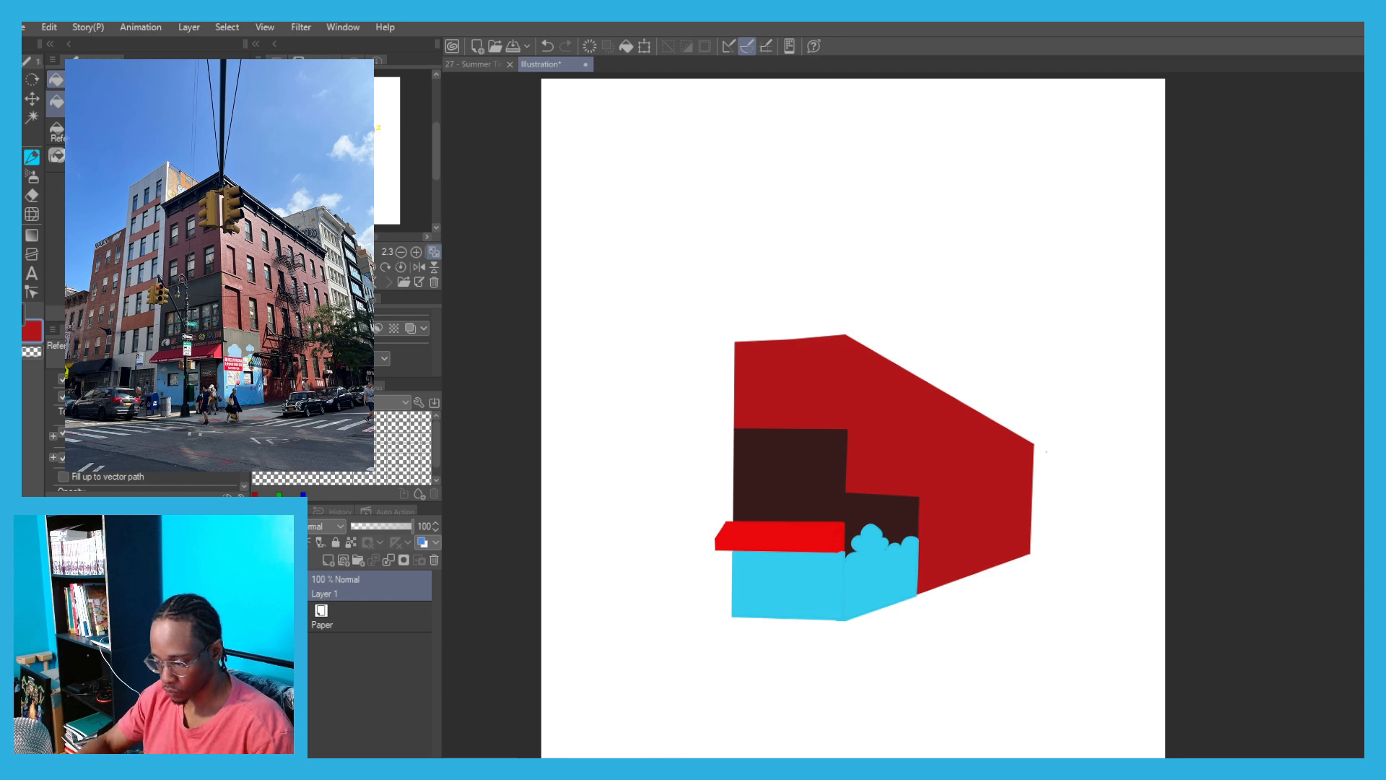
pyautogui.write('B1')
pyautogui.press('Return')
# Outline a dark gray overhanging cornice along the rooflines of both walls, with slanted ends extending past the building's outer edges.
pyautogui.moveTo(804, 345); pyautogui.dragTo(798, 383)
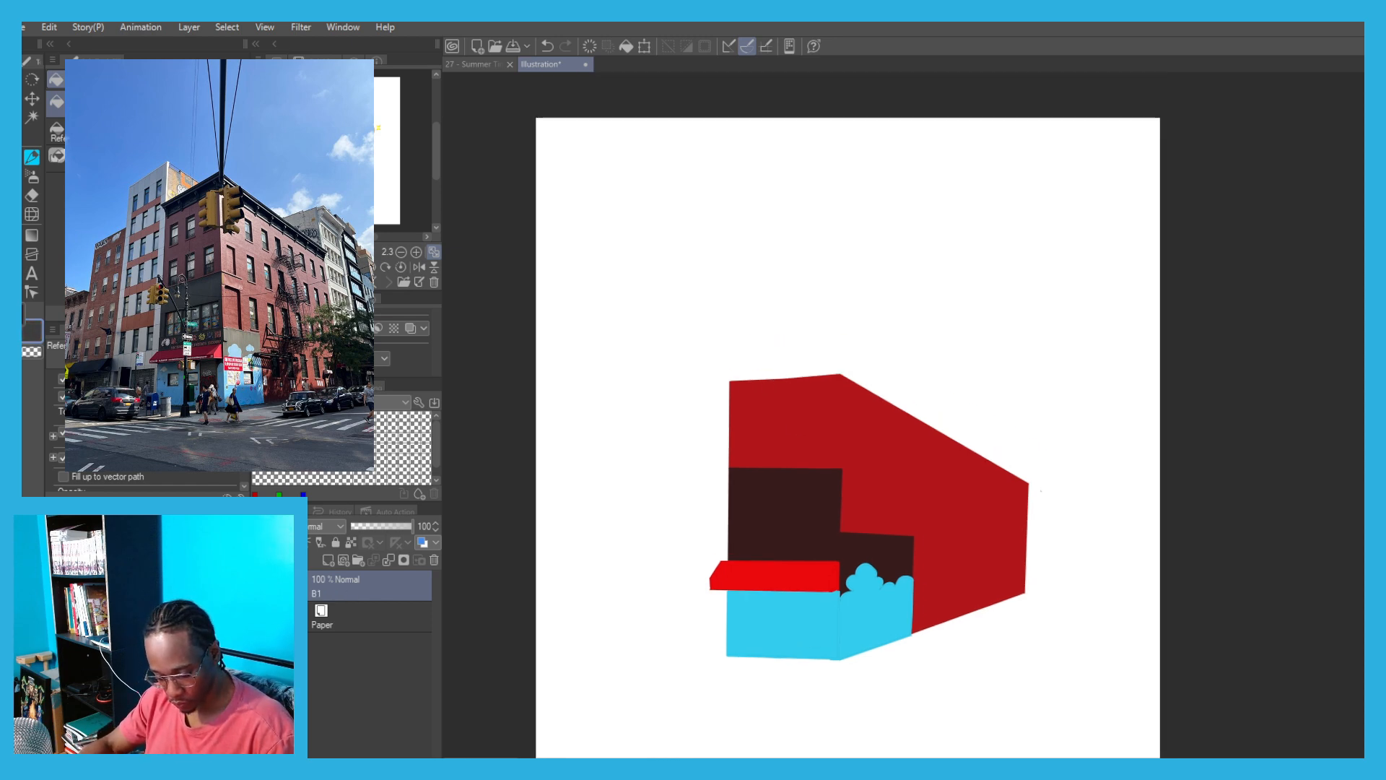
pyautogui.scroll(3, 747, 375)
pyautogui.press('p')
pyautogui.moveTo(699, 392)
pyautogui.mouseDown()
pyautogui.moveTo(679, 318)
pyautogui.moveTo(591, 322)
pyautogui.moveTo(921, 307)
pyautogui.moveTo(741, 240)
pyautogui.mouseUp()
pyautogui.moveTo(709, 240); pyautogui.dragTo(1231, 560)
pyautogui.scroll(2, 1229, 572)
pyautogui.moveTo(1220, 574)
pyautogui.mouseDown()
pyautogui.moveTo(1167, 628)
pyautogui.moveTo(1218, 594)
pyautogui.moveTo(1168, 627)
pyautogui.mouseUp()
pyautogui.hotkey('ctrl', 'z')
pyautogui.hotkey('ctrl', 'z')
pyautogui.hotkey('ctrl', 'z')
pyautogui.moveTo(1219, 593); pyautogui.dragTo(1167, 627)
pyautogui.hotkey('ctrl', 'z')
pyautogui.hotkey('ctrl', 'z')
pyautogui.scroll(-8, 932, 427)
pyautogui.scroll(5, 817, 372)
# Fill the outlined cornice above both walls with dark gray.
pyautogui.press('g')
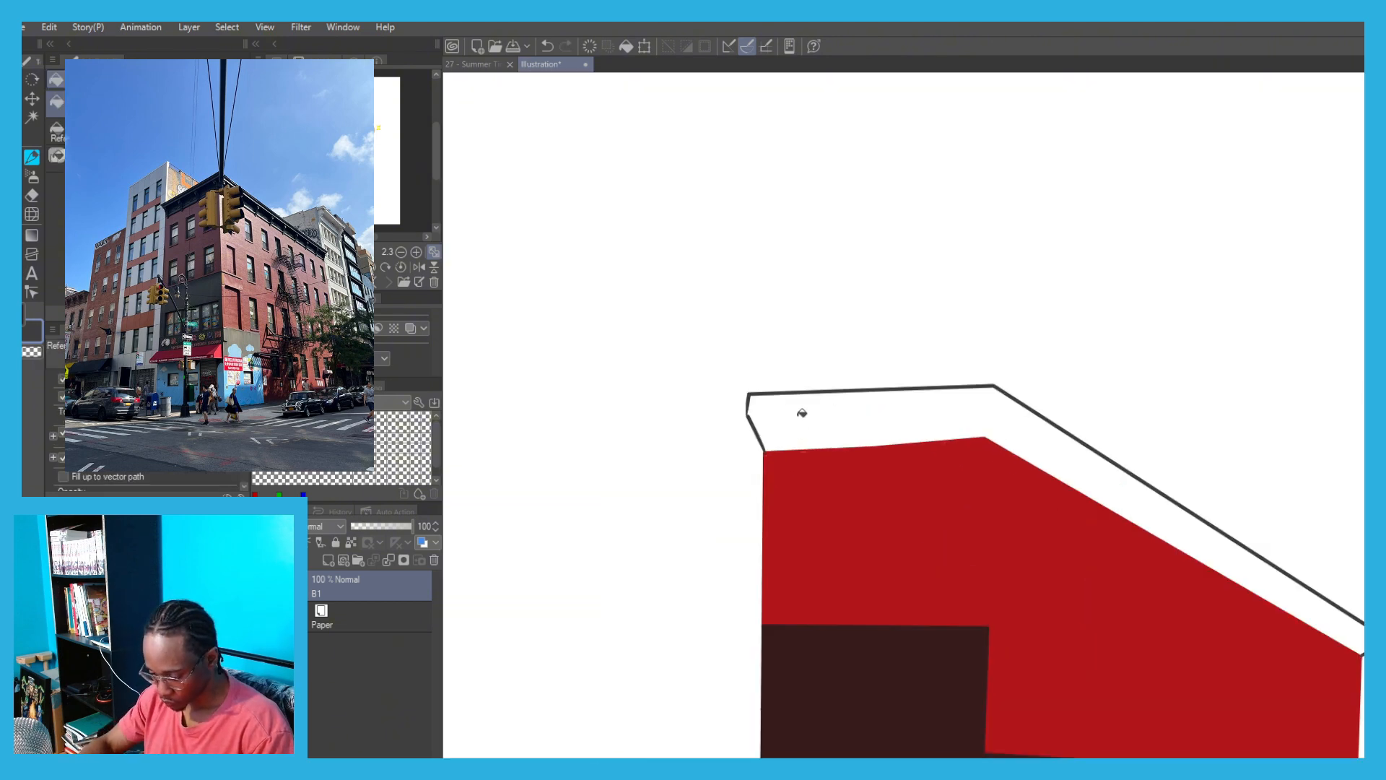
pyautogui.click(802, 408)
pyautogui.scroll(-6, 740, 380)
pyautogui.scroll(3, 740, 381)
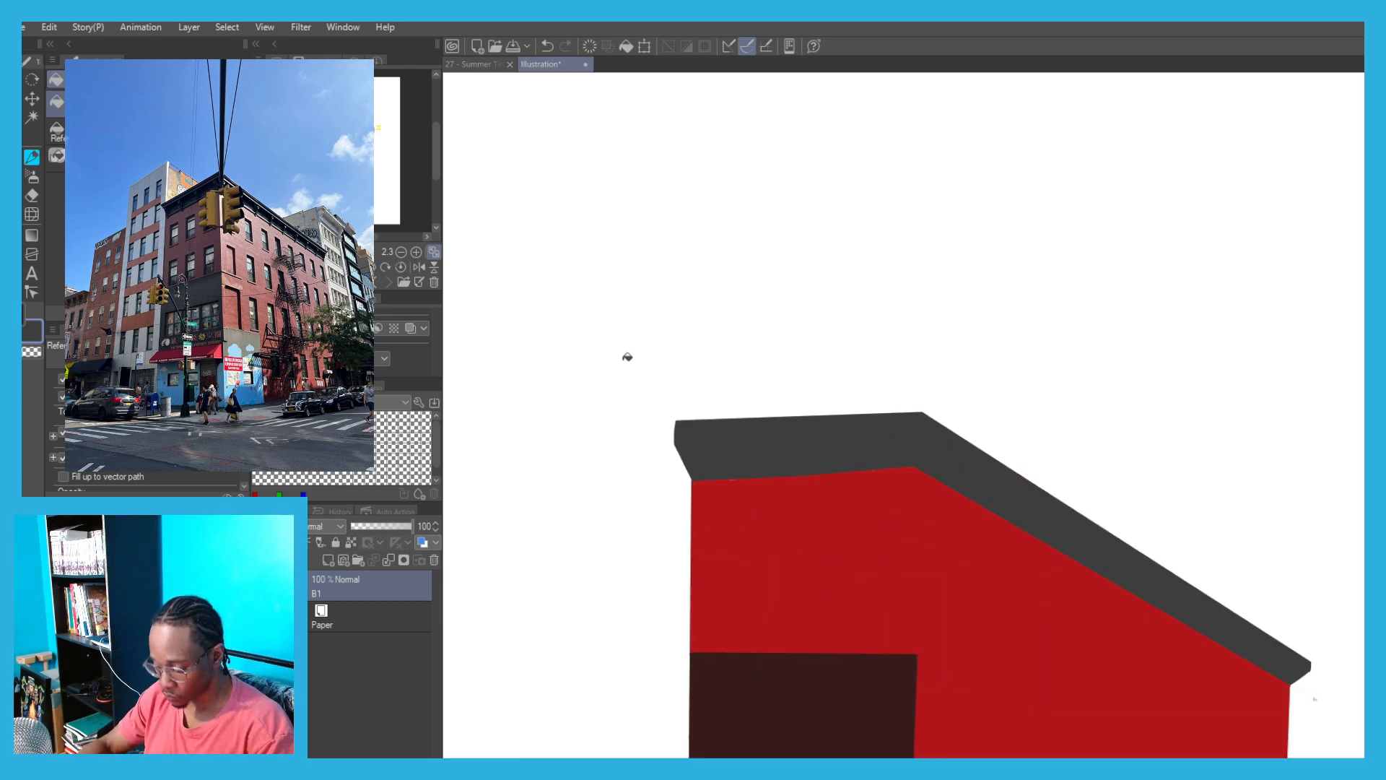
pyautogui.scroll(-2, 629, 353)
pyautogui.scroll(3, 613, 424)
pyautogui.scroll(-3, 666, 406)
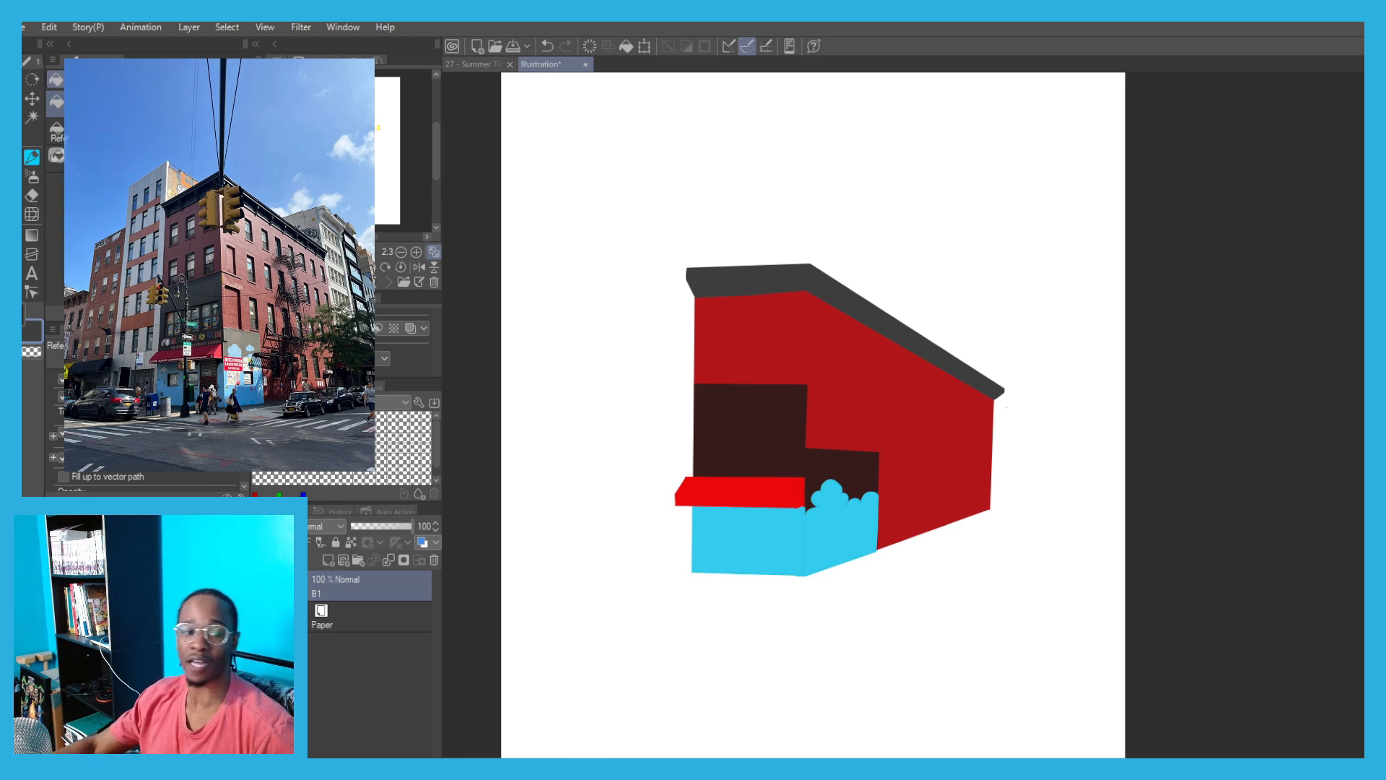
# Add a new layer and draw a tall gray-blue rectangular window frame near the left wall's upper outer corner.
pyautogui.click(328, 561)
pyautogui.scroll(5, 618, 449)
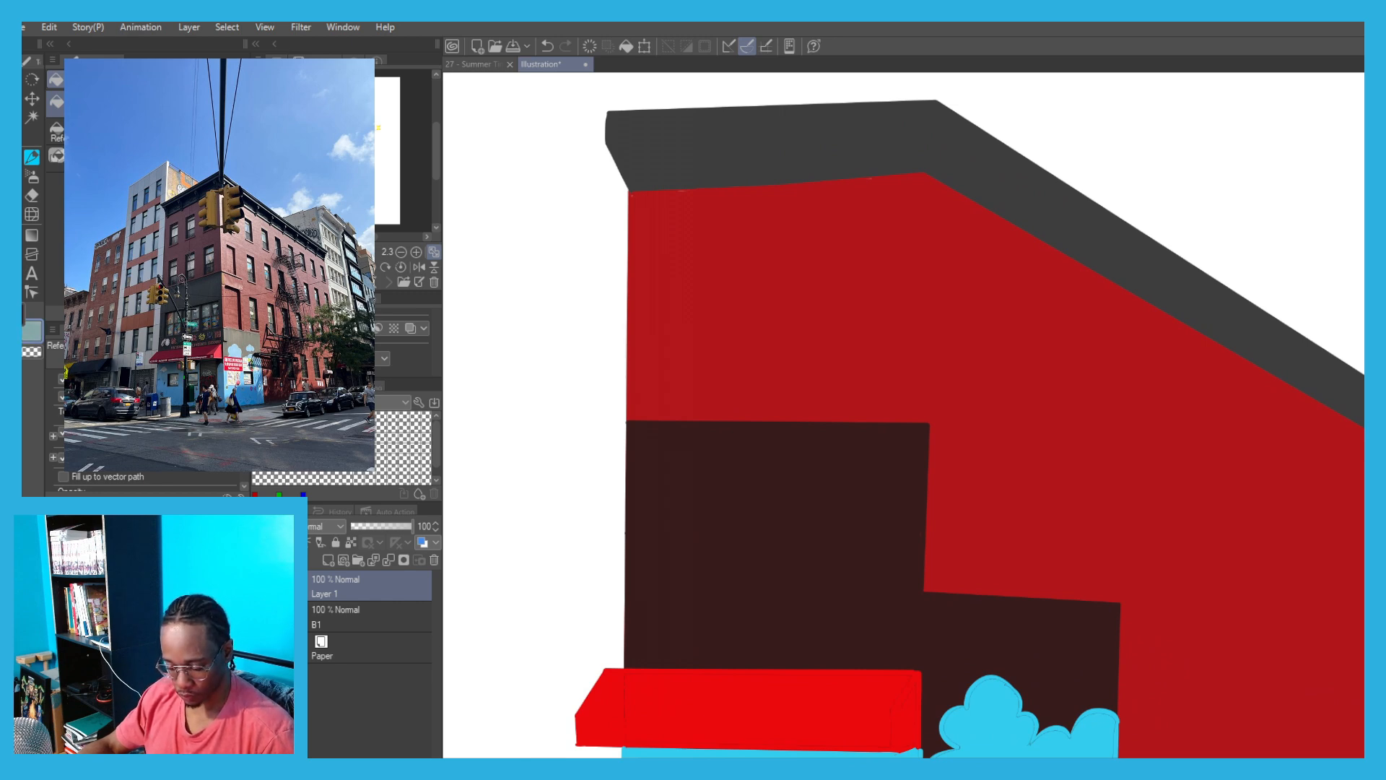
pyautogui.moveTo(571, 440); pyautogui.dragTo(598, 481)
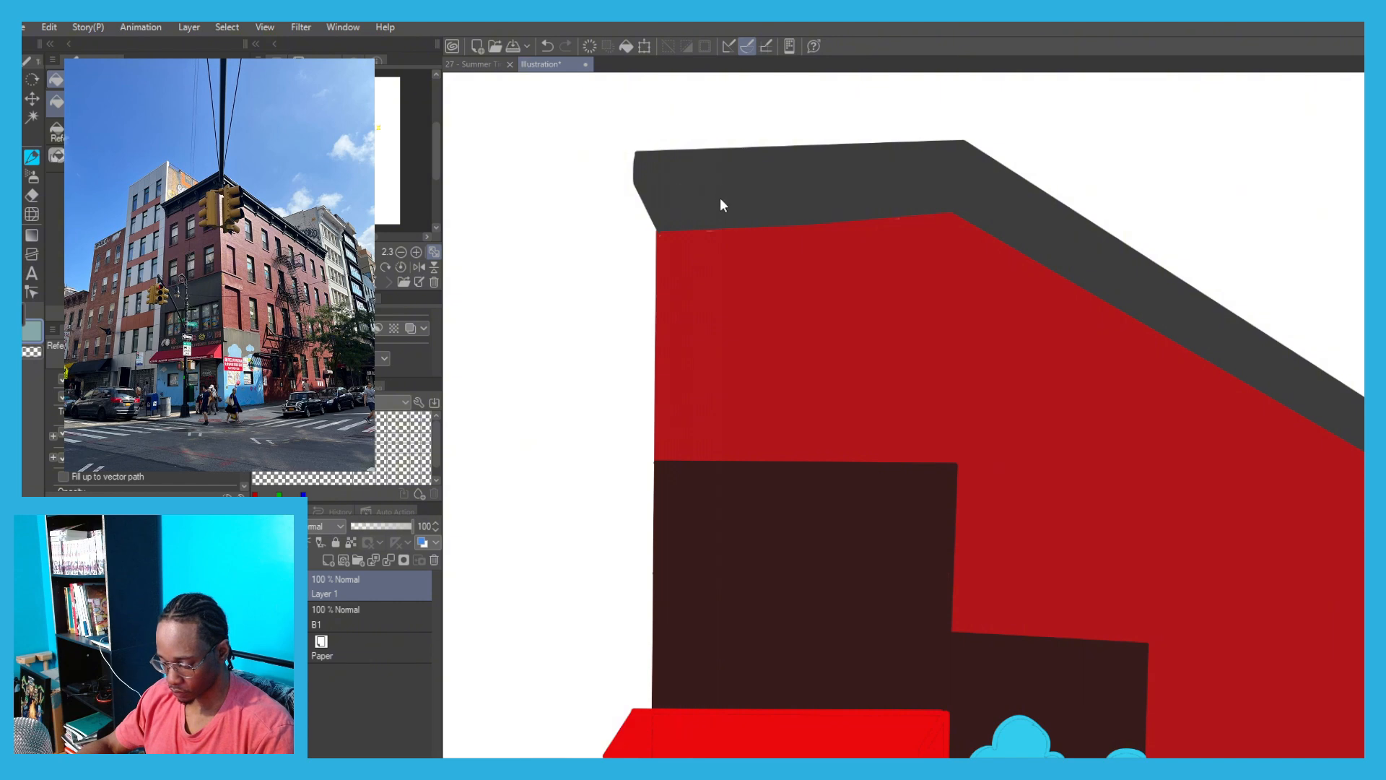
pyautogui.press('u')
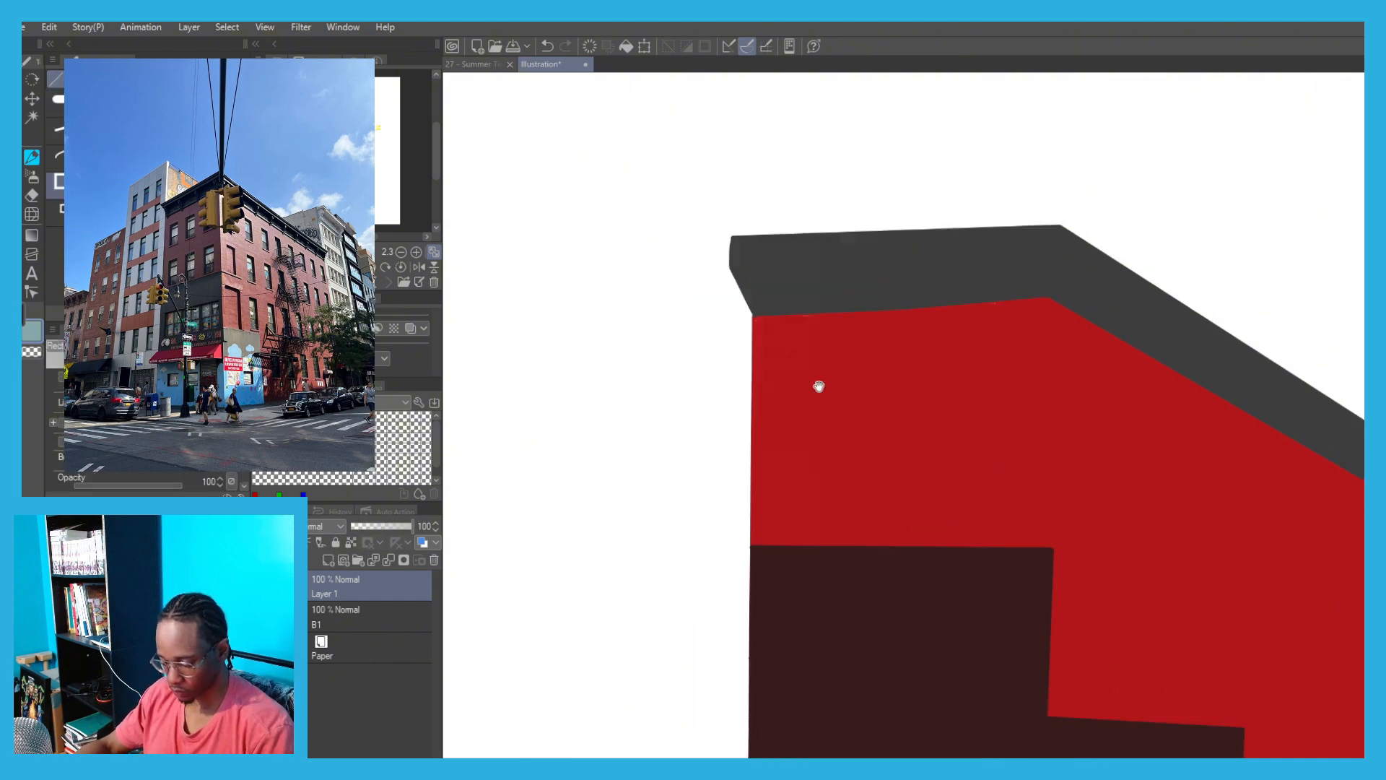
pyautogui.moveTo(738, 338); pyautogui.dragTo(850, 568)
pyautogui.scroll(-2, 711, 398)
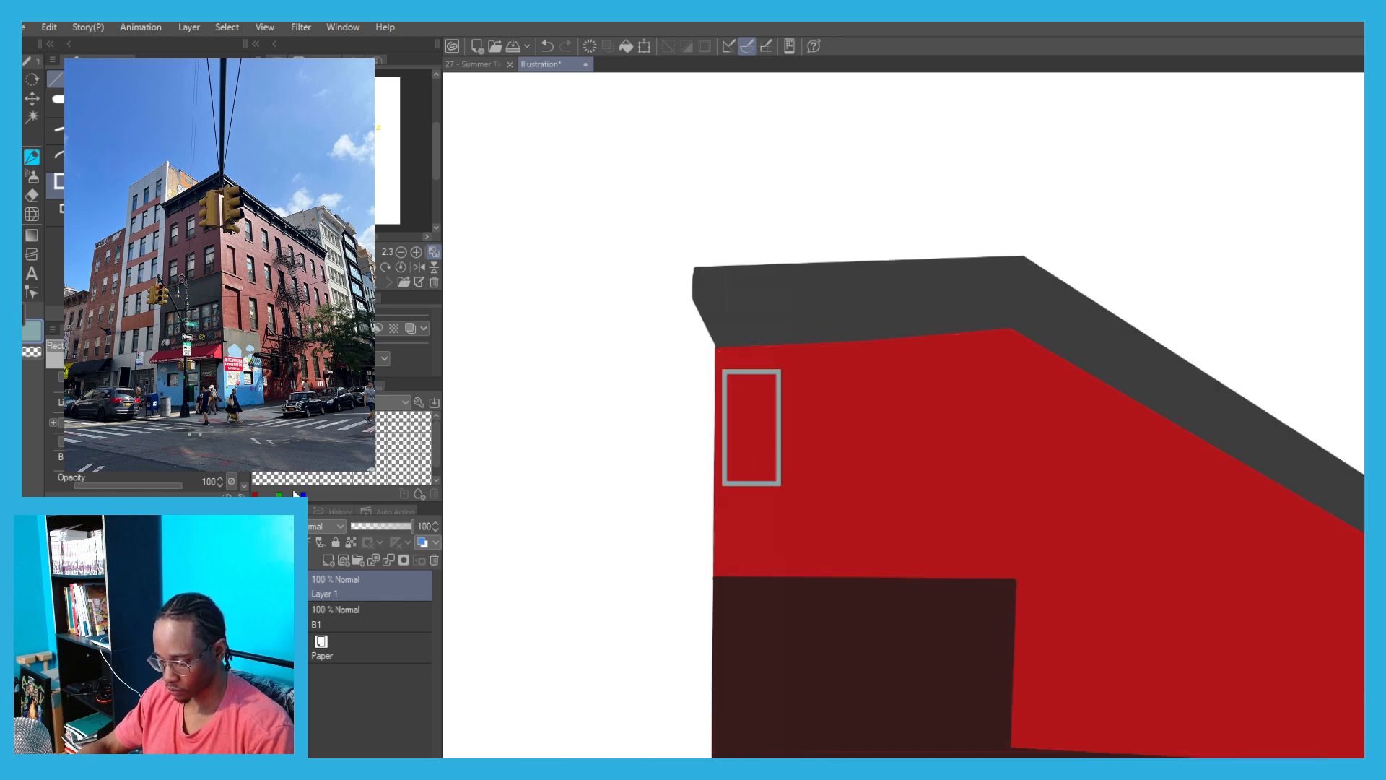
# Transform the window frame, shrinking it to about 85% width and 74% height while slanting it toward the wall's perspective.
pyautogui.hotkey('ctrl', 't')
pyautogui.scroll(-3, 671, 379)
pyautogui.scroll(3, 704, 373)
pyautogui.moveTo(720, 384); pyautogui.dragTo(720, 376)
pyautogui.moveTo(690, 405); pyautogui.dragTo(695, 394)
pyautogui.moveTo(672, 374); pyautogui.dragTo(671, 371)
pyautogui.moveTo(672, 491); pyautogui.dragTo(670, 491)
pyautogui.moveTo(695, 448); pyautogui.dragTo(695, 446)
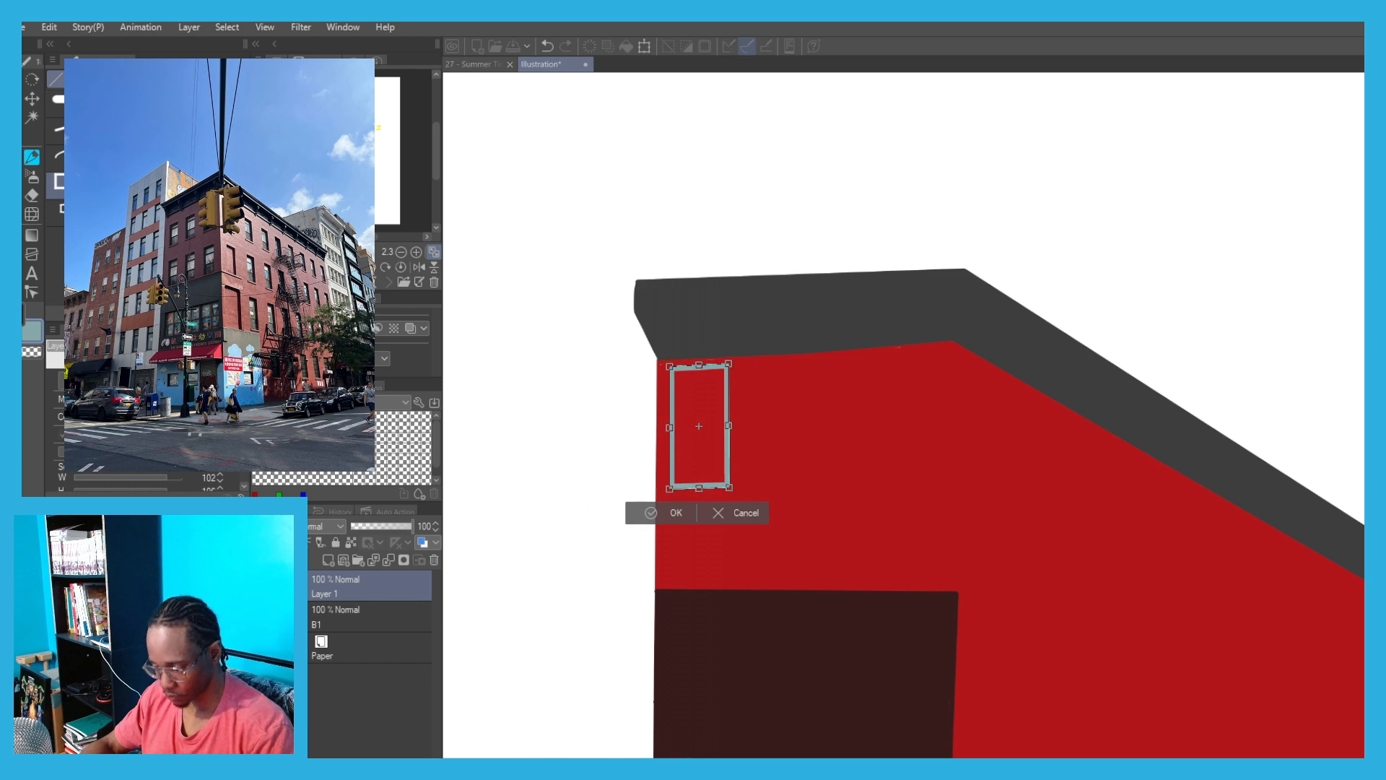
pyautogui.moveTo(699, 369); pyautogui.dragTo(691, 397)
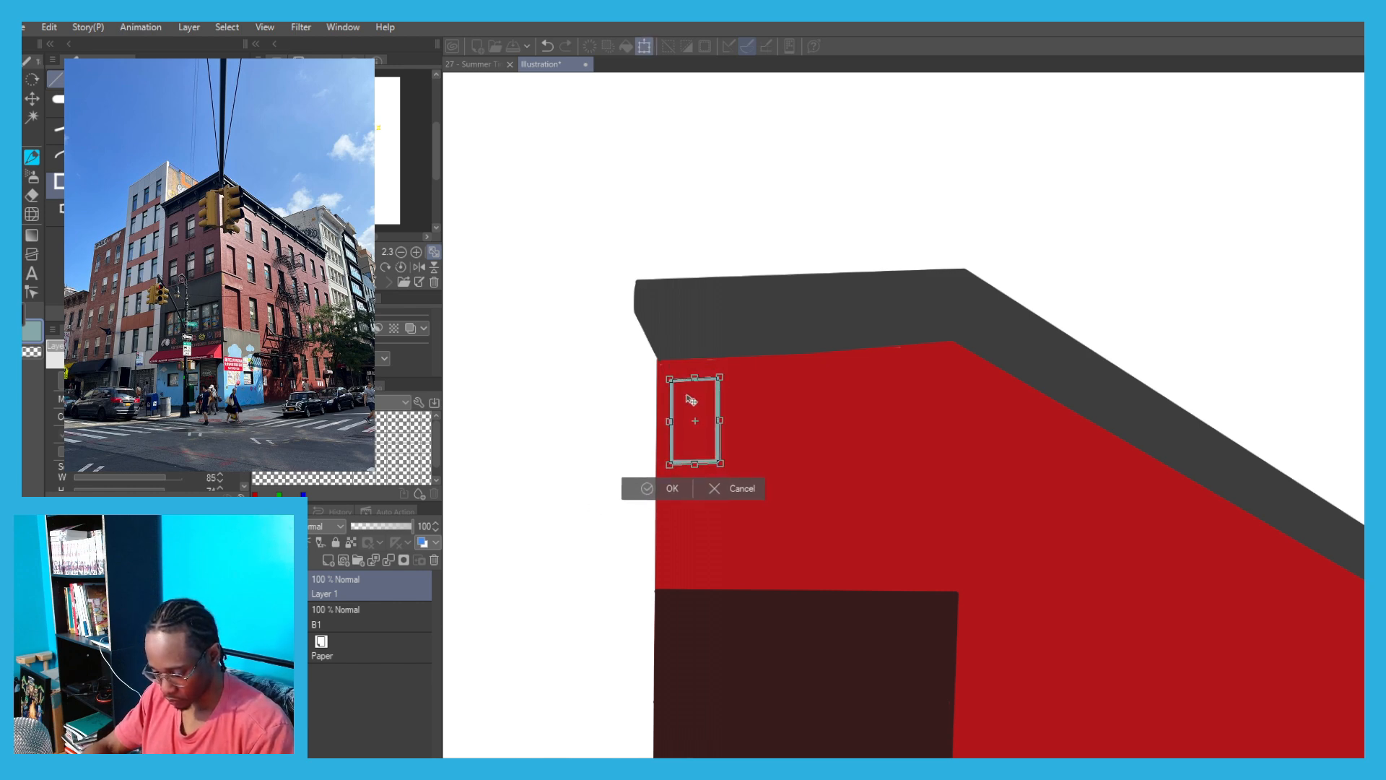
pyautogui.scroll(-3, 692, 390)
pyautogui.scroll(3, 687, 389)
pyautogui.scroll(2, 691, 392)
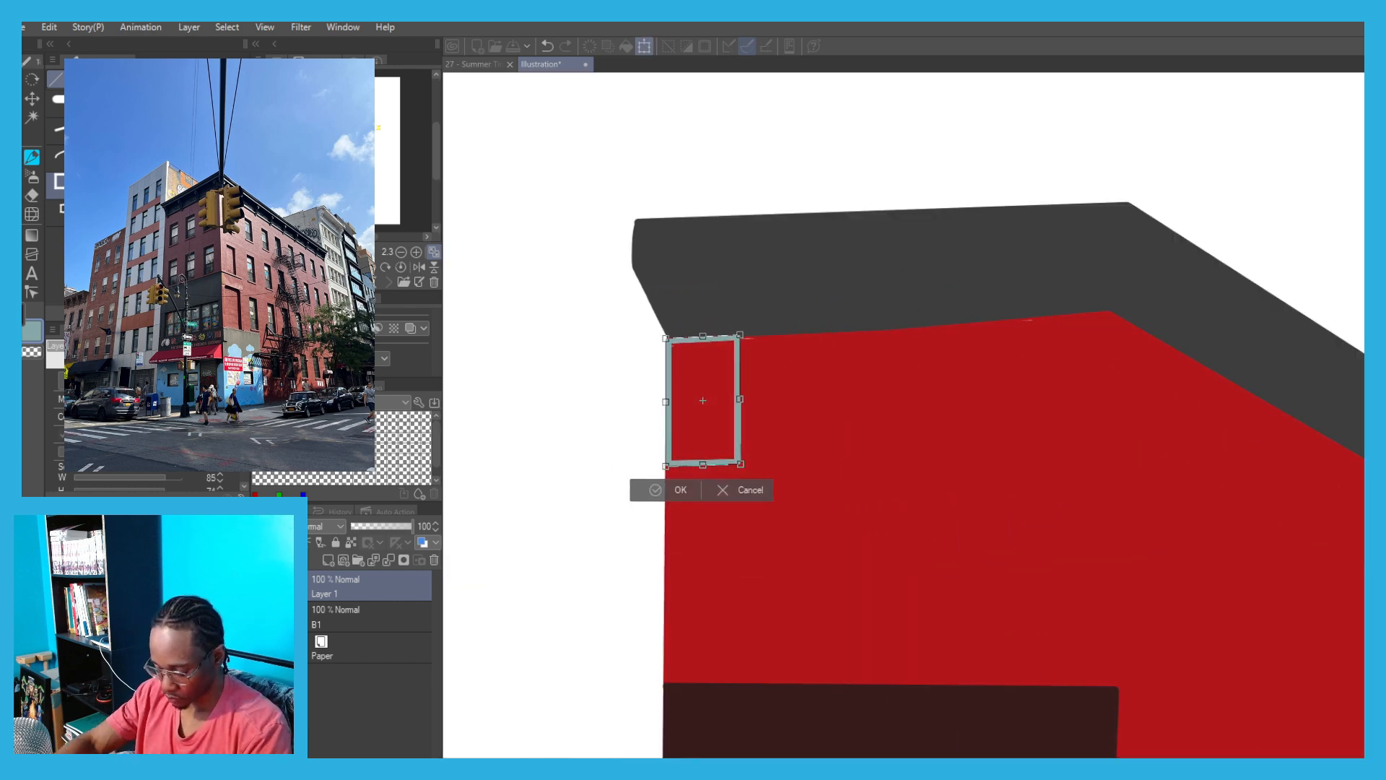
# Align the window frame's corners with the wall edge and roofline slant, place it just inside the wall, and apply the transform.
pyautogui.scroll(5, 655, 451)
pyautogui.moveTo(686, 489); pyautogui.dragTo(685, 485)
pyautogui.moveTo(671, 172); pyautogui.dragTo(673, 370)
pyautogui.moveTo(689, 298); pyautogui.dragTo(686, 294)
pyautogui.moveTo(909, 289); pyautogui.dragTo(910, 283)
pyautogui.scroll(-5, 816, 303)
pyautogui.scroll(3, 860, 336)
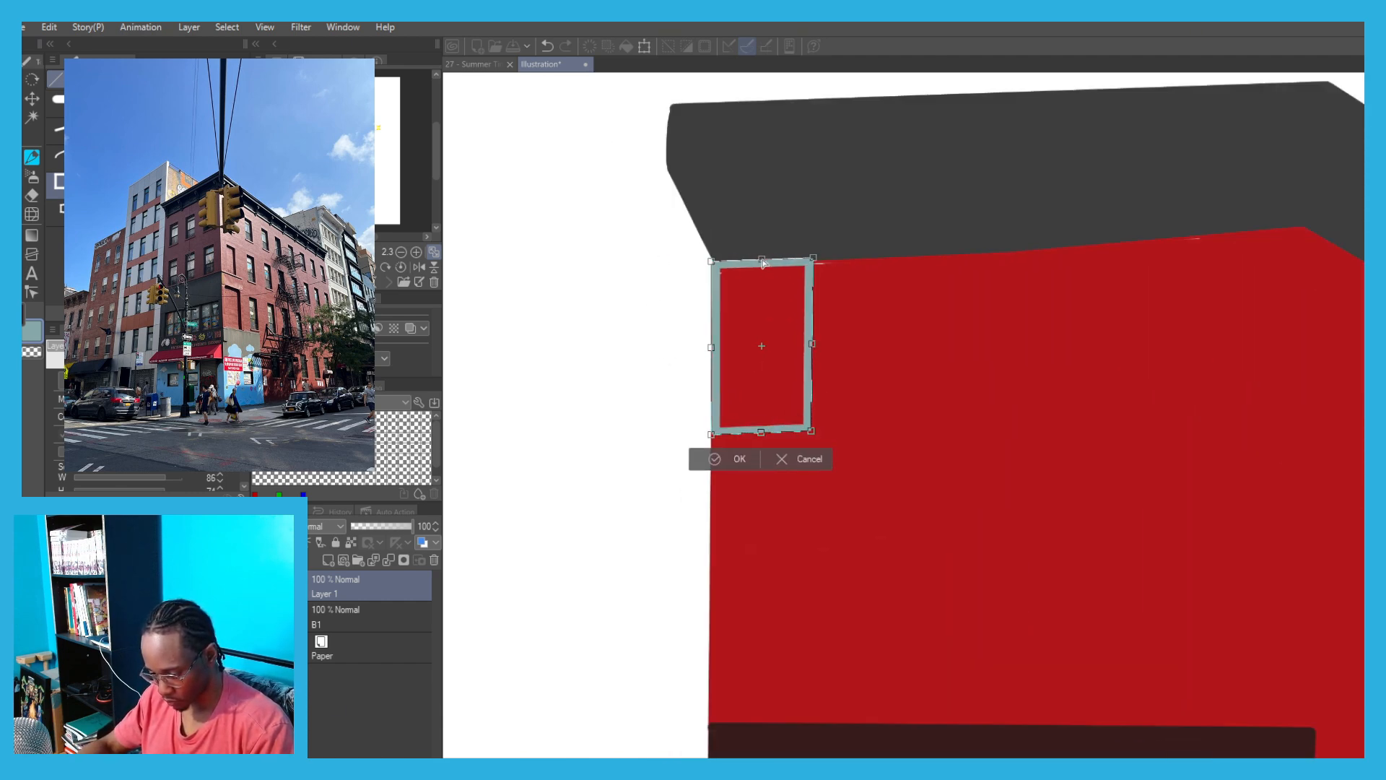
pyautogui.moveTo(744, 296); pyautogui.dragTo(764, 348)
pyautogui.scroll(-3, 674, 343)
pyautogui.scroll(2, 744, 310)
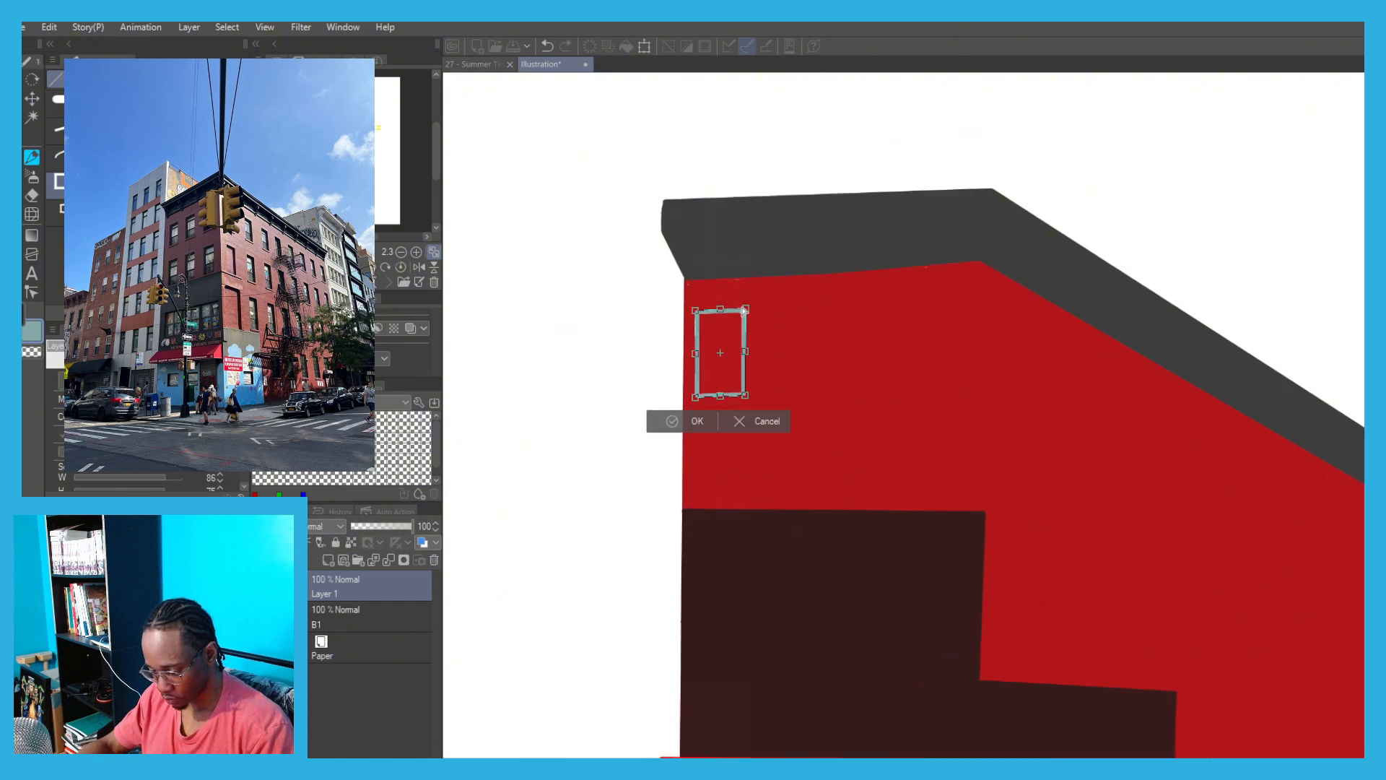
pyautogui.click(672, 421)
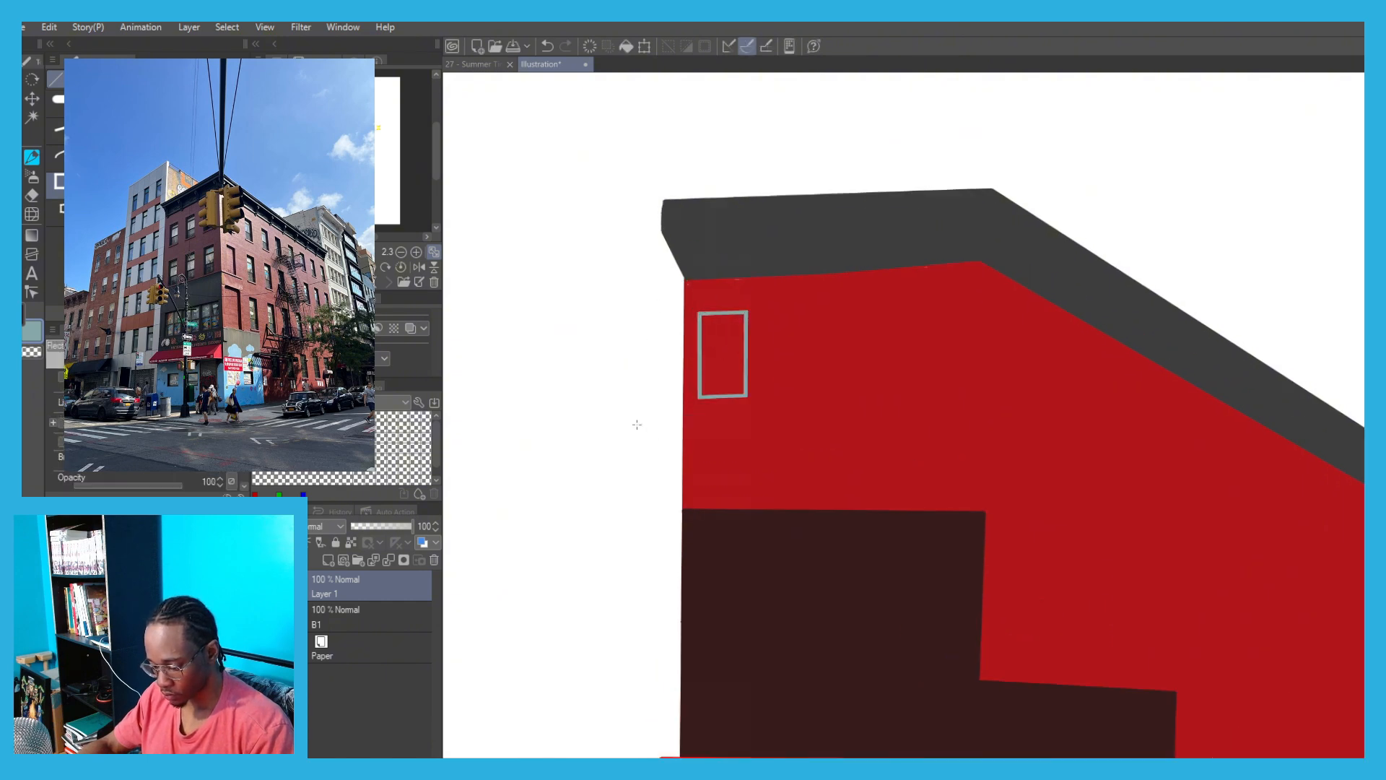
# Fill the window frame with gray-blue and place a copy of the window beside it under the cornice.
pyautogui.press('g')
pyautogui.click(718, 340)
pyautogui.hotkey('ctrl', 'c')
pyautogui.hotkey('ctrl', 'v')
pyautogui.hotkey('ctrl', 't')
pyautogui.moveTo(726, 339); pyautogui.dragTo(885, 325)
pyautogui.click(741, 420)
# Place a third copy of the window toward the building's corner and merge all three windows into one layer.
pyautogui.hotkey('ctrl', 'c')
pyautogui.hotkey('ctrl', 'v')
pyautogui.hotkey('ctrl', 't')
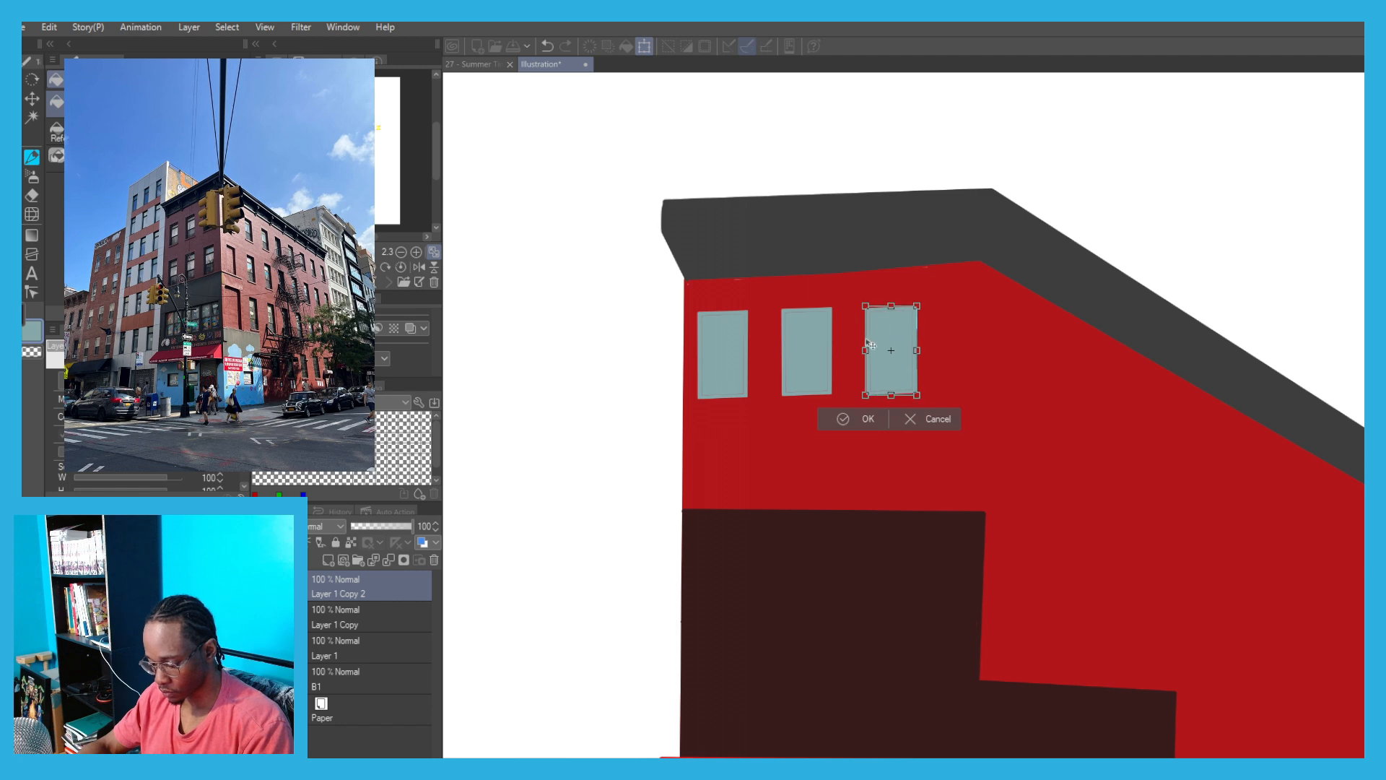
pyautogui.click(845, 418)
pyautogui.click(389, 561)
pyautogui.click(388, 561)
# Widen the row of three windows to about 120% so it spans the left wall, and adjust its corners for perspective.
pyautogui.hotkey('ctrl', 't')
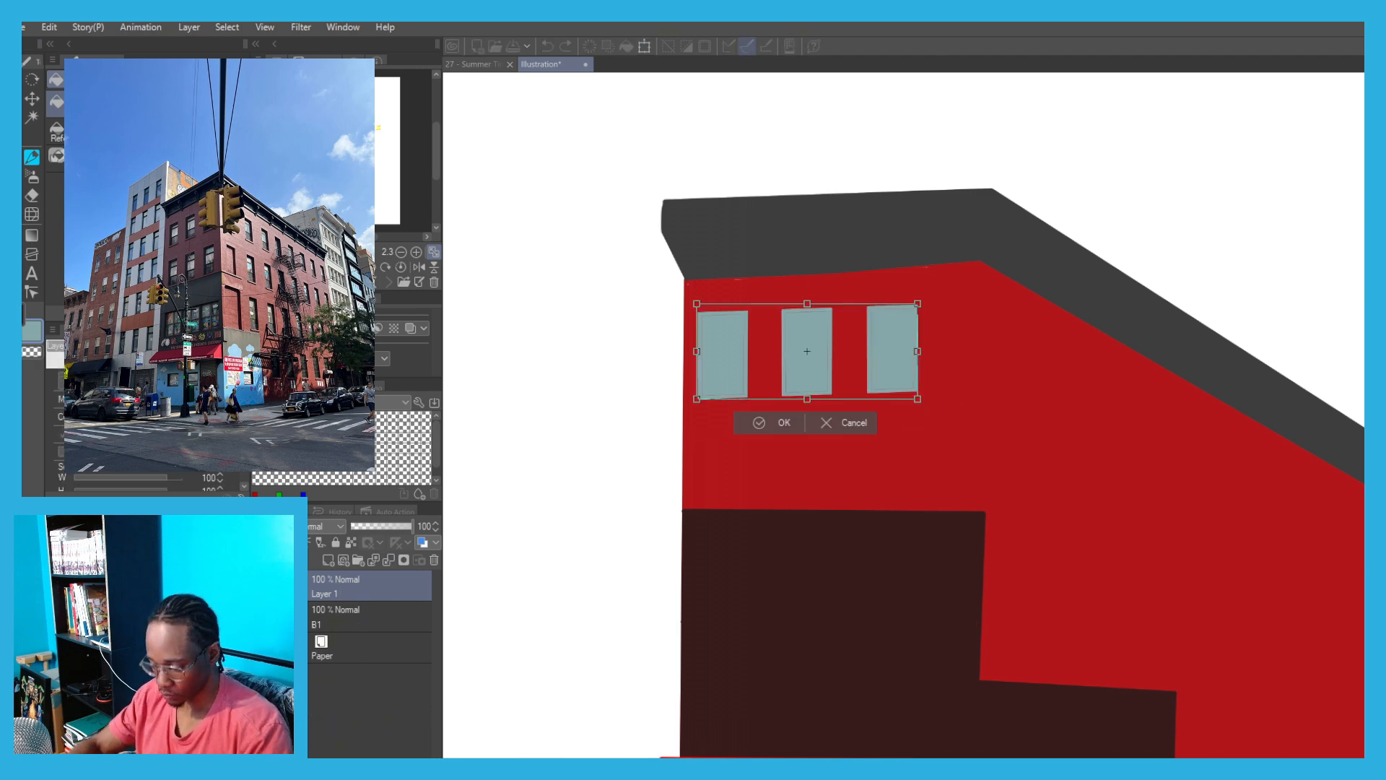
pyautogui.moveTo(918, 352); pyautogui.dragTo(960, 354)
pyautogui.moveTo(736, 314); pyautogui.dragTo(732, 298)
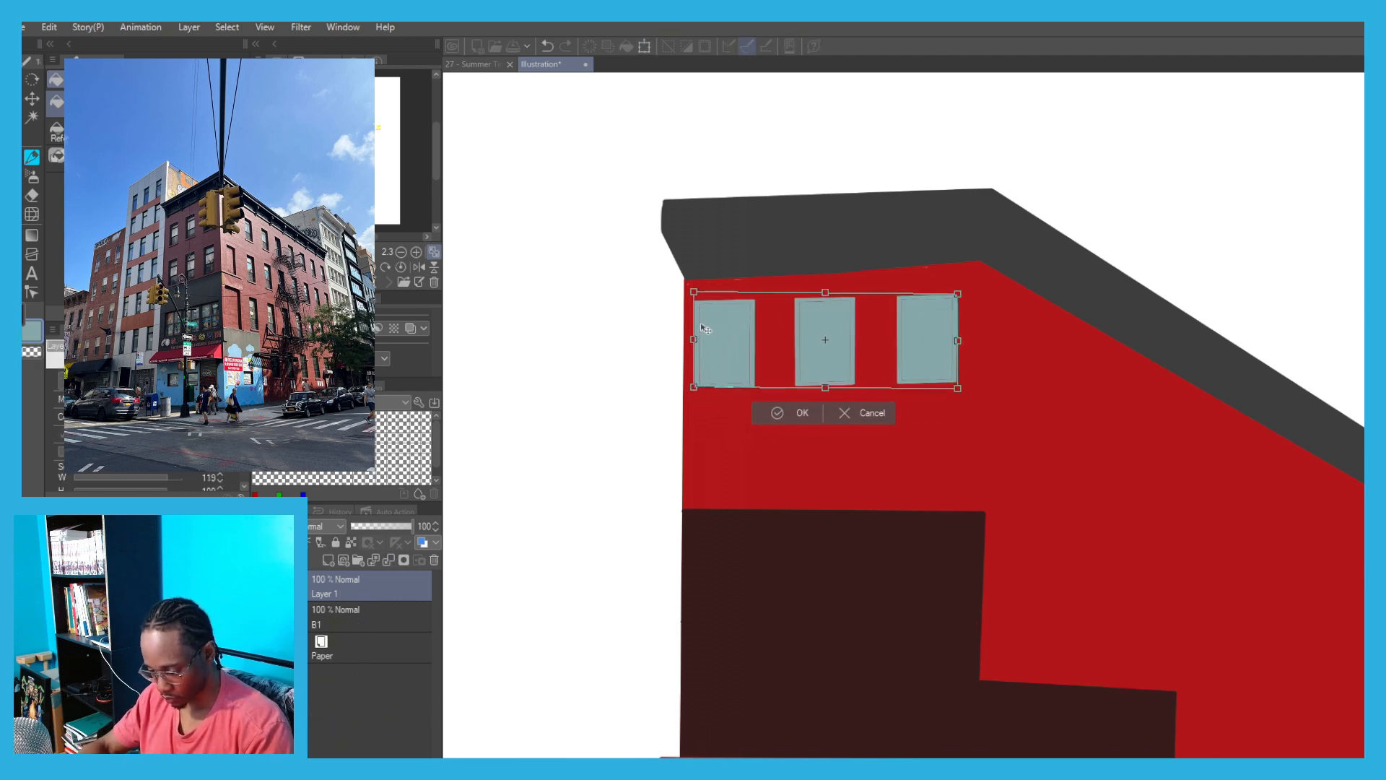
pyautogui.moveTo(822, 291)
pyautogui.mouseDown()
pyautogui.moveTo(824, 272)
pyautogui.moveTo(826, 290)
pyautogui.mouseUp()
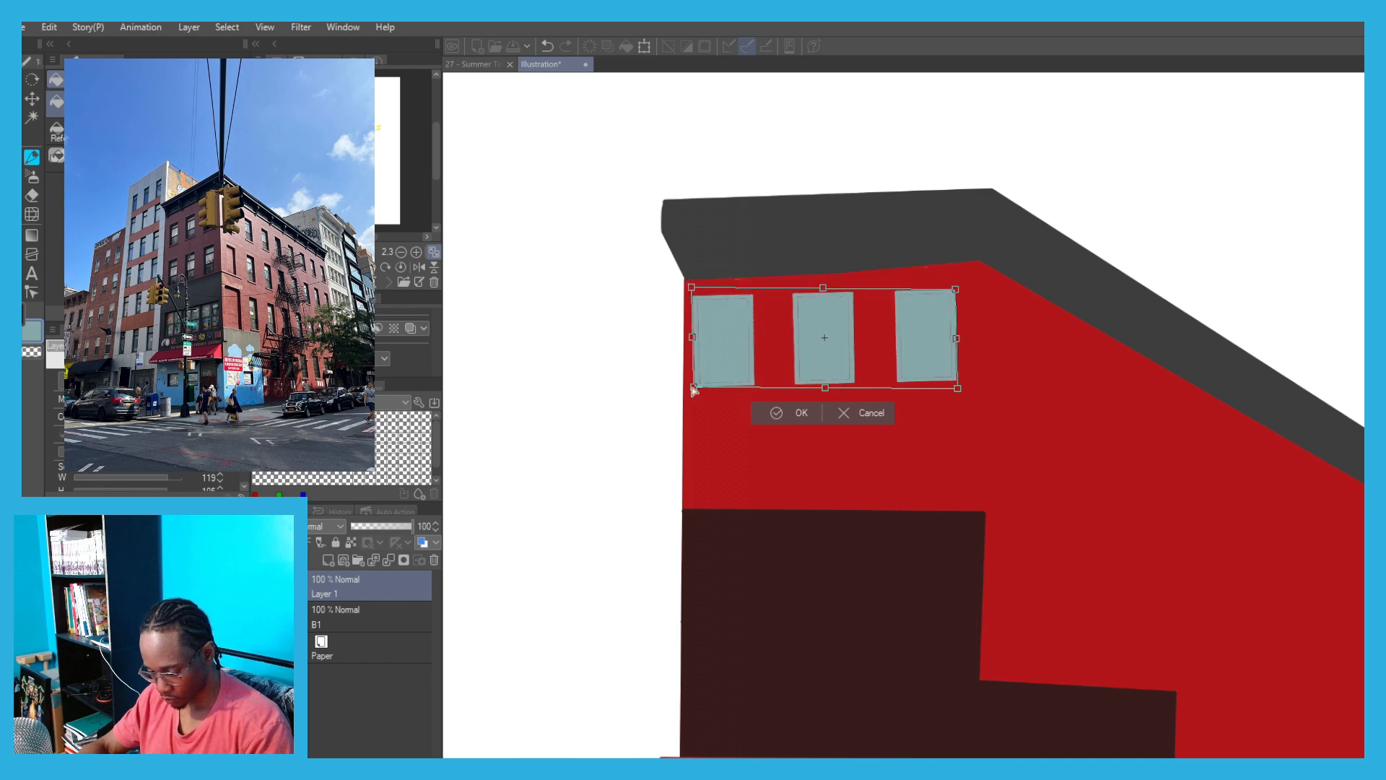
pyautogui.moveTo(694, 388); pyautogui.dragTo(691, 391)
pyautogui.scroll(-1, 692, 387)
pyautogui.moveTo(891, 387); pyautogui.dragTo(891, 393)
pyautogui.moveTo(792, 312); pyautogui.dragTo(792, 316)
# Tilt and reshape the window row to follow the roofline, position it just below the cornice, and apply the transform.
pyautogui.moveTo(778, 369); pyautogui.dragTo(780, 351)
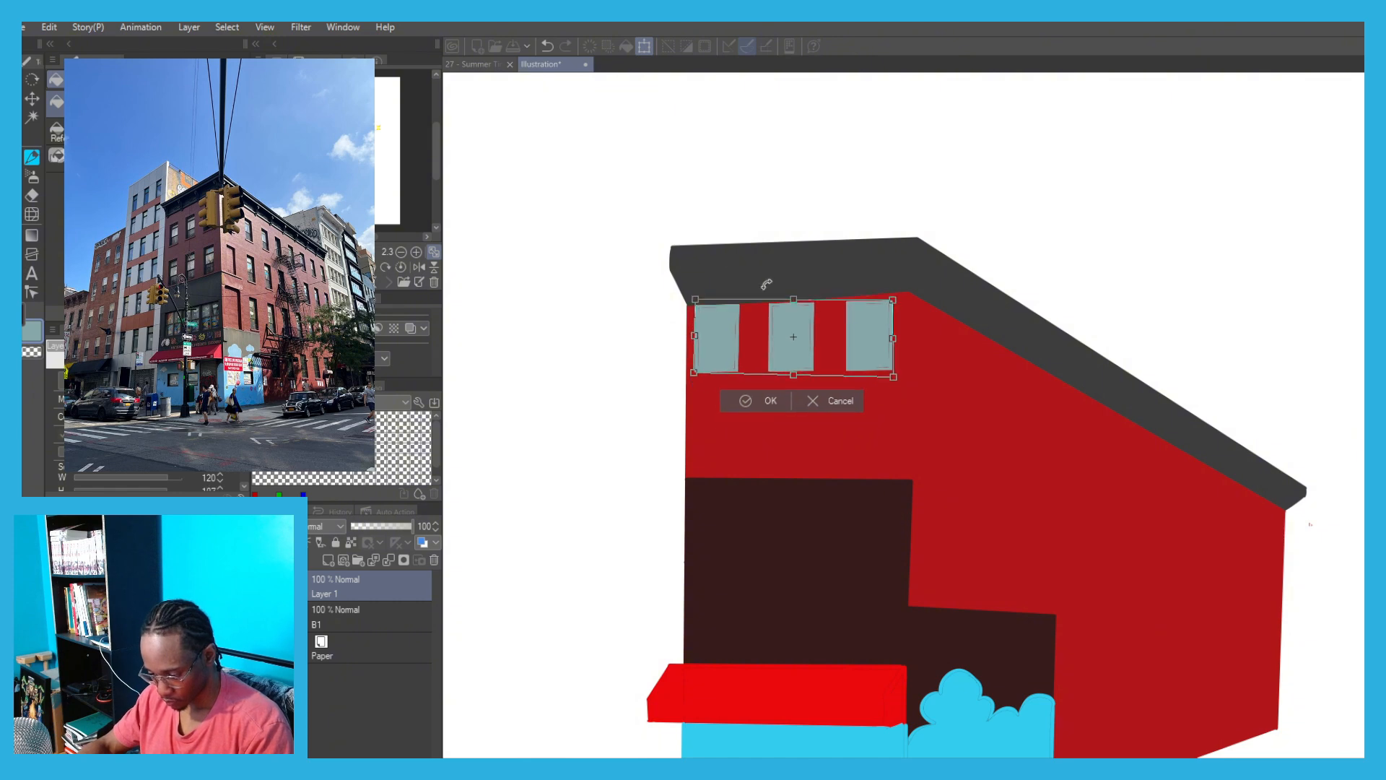
pyautogui.moveTo(768, 284); pyautogui.dragTo(765, 285)
pyautogui.moveTo(767, 332); pyautogui.dragTo(764, 329)
pyautogui.moveTo(702, 267); pyautogui.dragTo(713, 313)
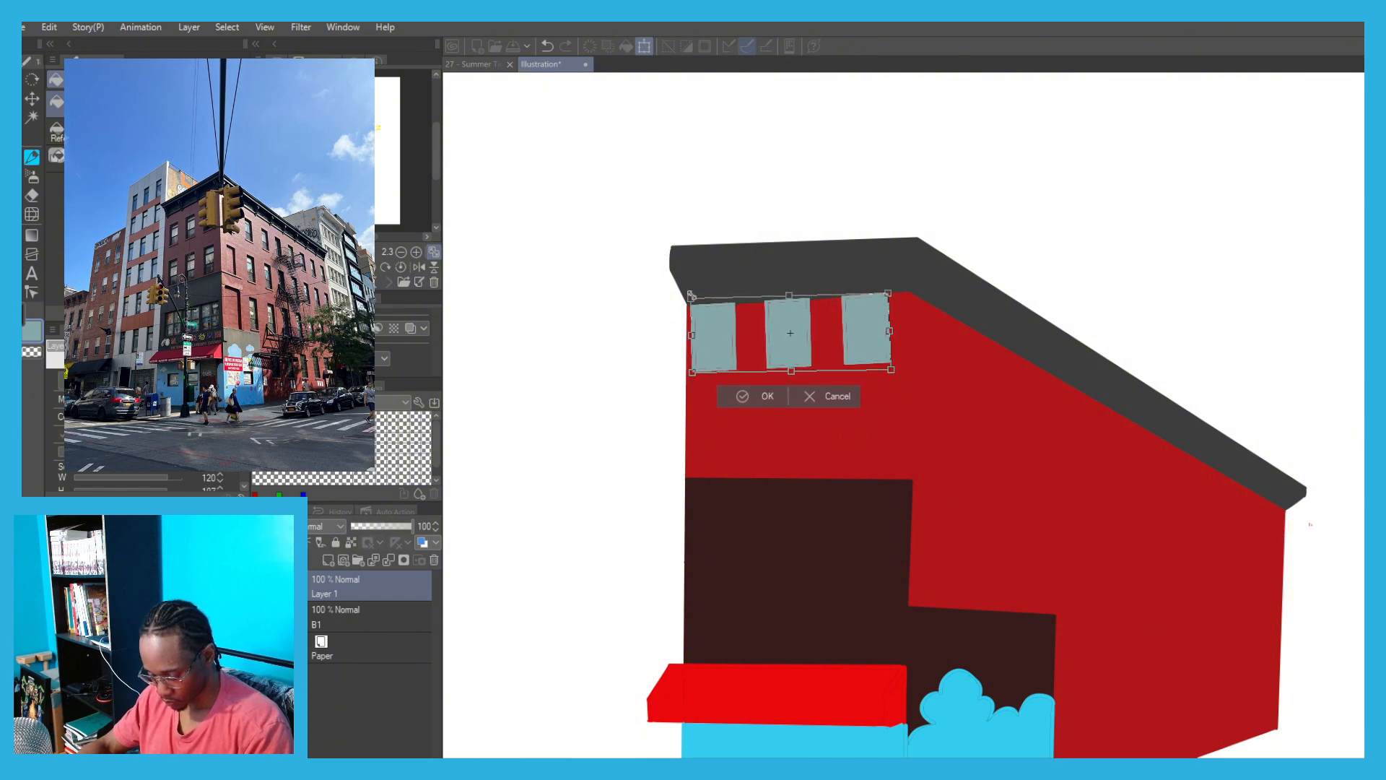
pyautogui.scroll(4, 581, 374)
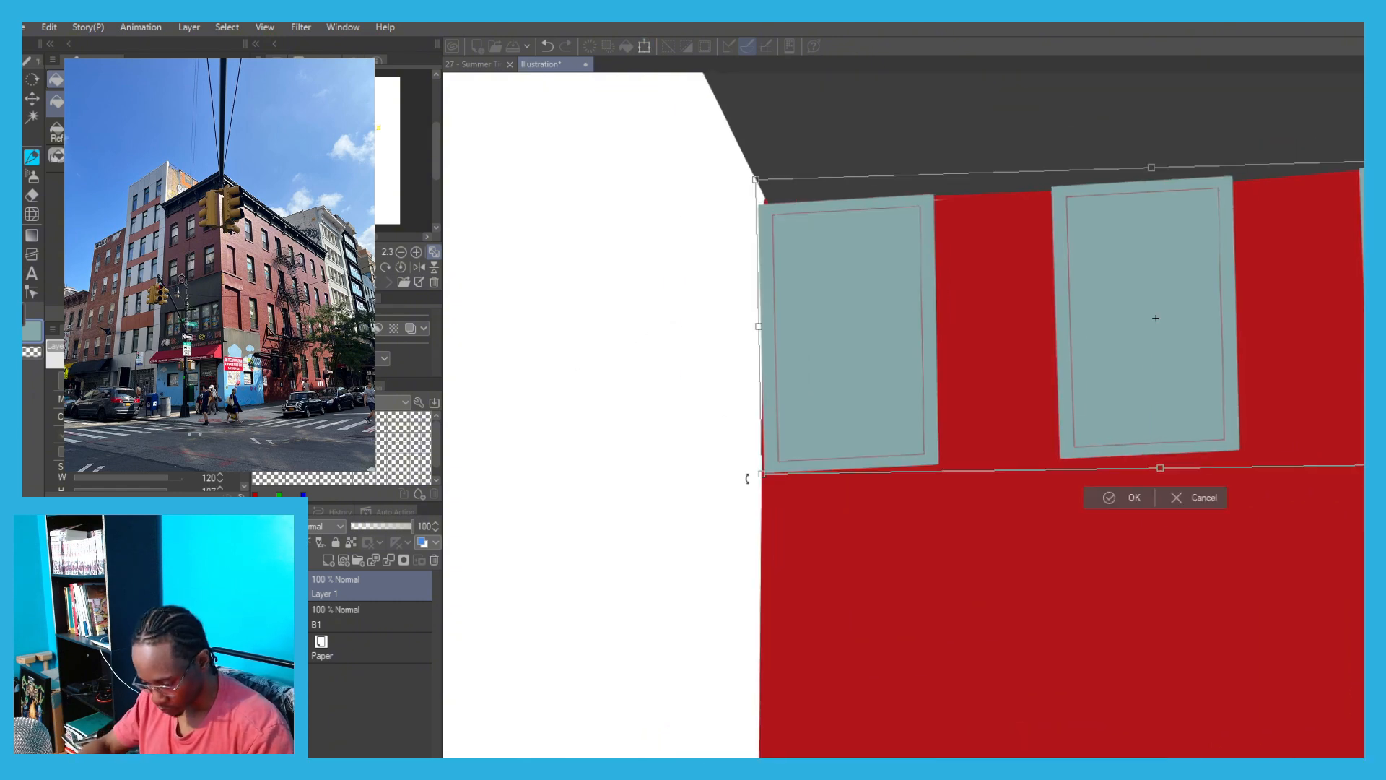
pyautogui.scroll(-2, 800, 241)
pyautogui.scroll(-3, 800, 241)
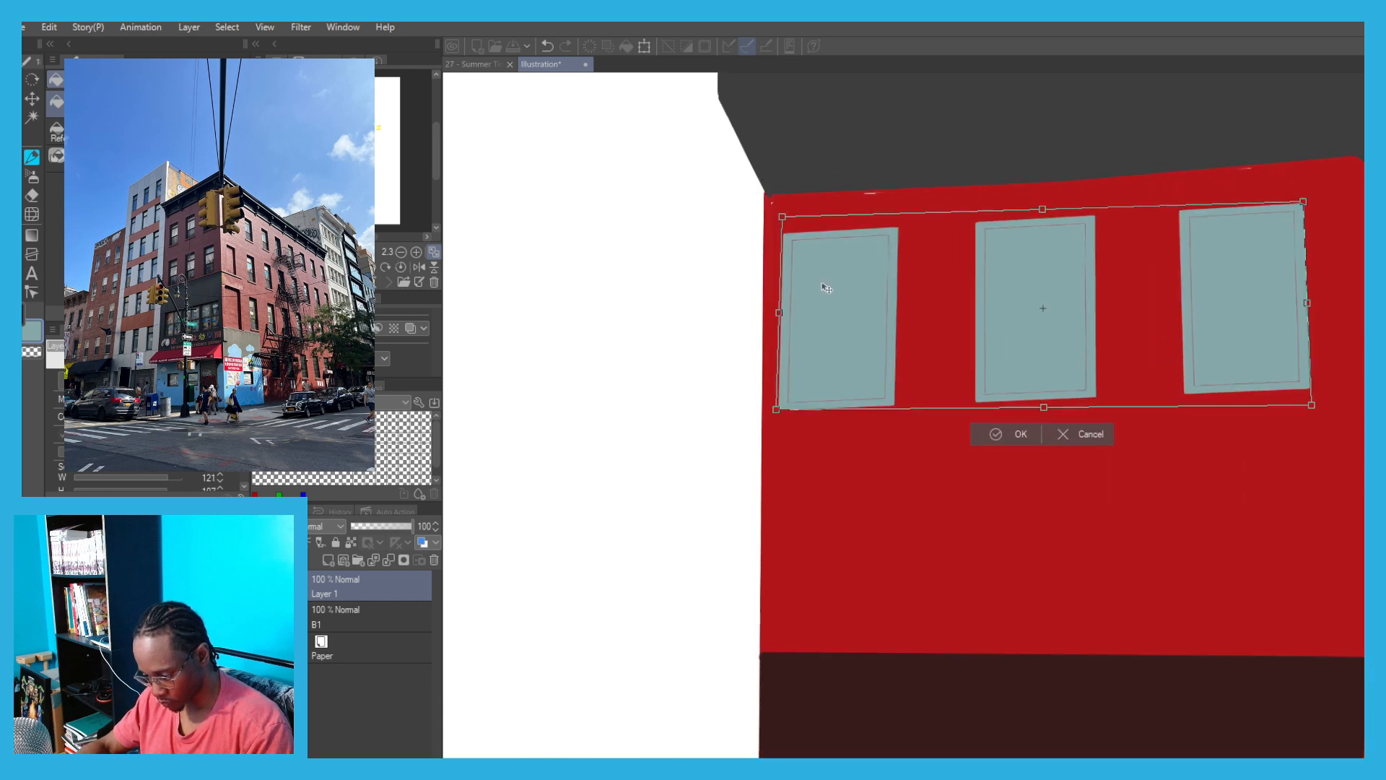
pyautogui.click(829, 353)
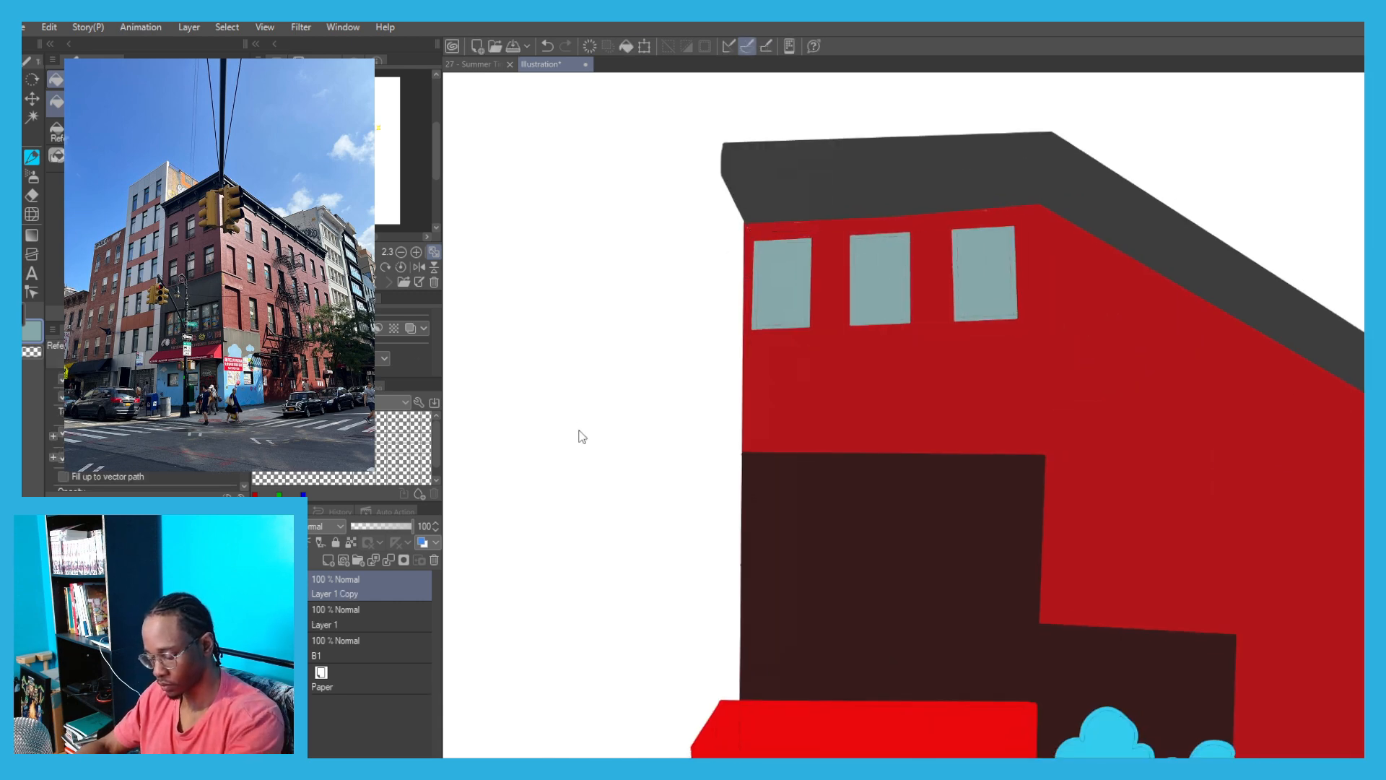
# Duplicate the window row and place the copy directly beneath the first row, above the dark brown area.
pyautogui.hotkey('ctrl', 'c')
pyautogui.hotkey('ctrl', 'v')
pyautogui.hotkey('ctrl', 't')
pyautogui.moveTo(787, 300); pyautogui.dragTo(762, 365)
pyautogui.scroll(-3, 731, 337)
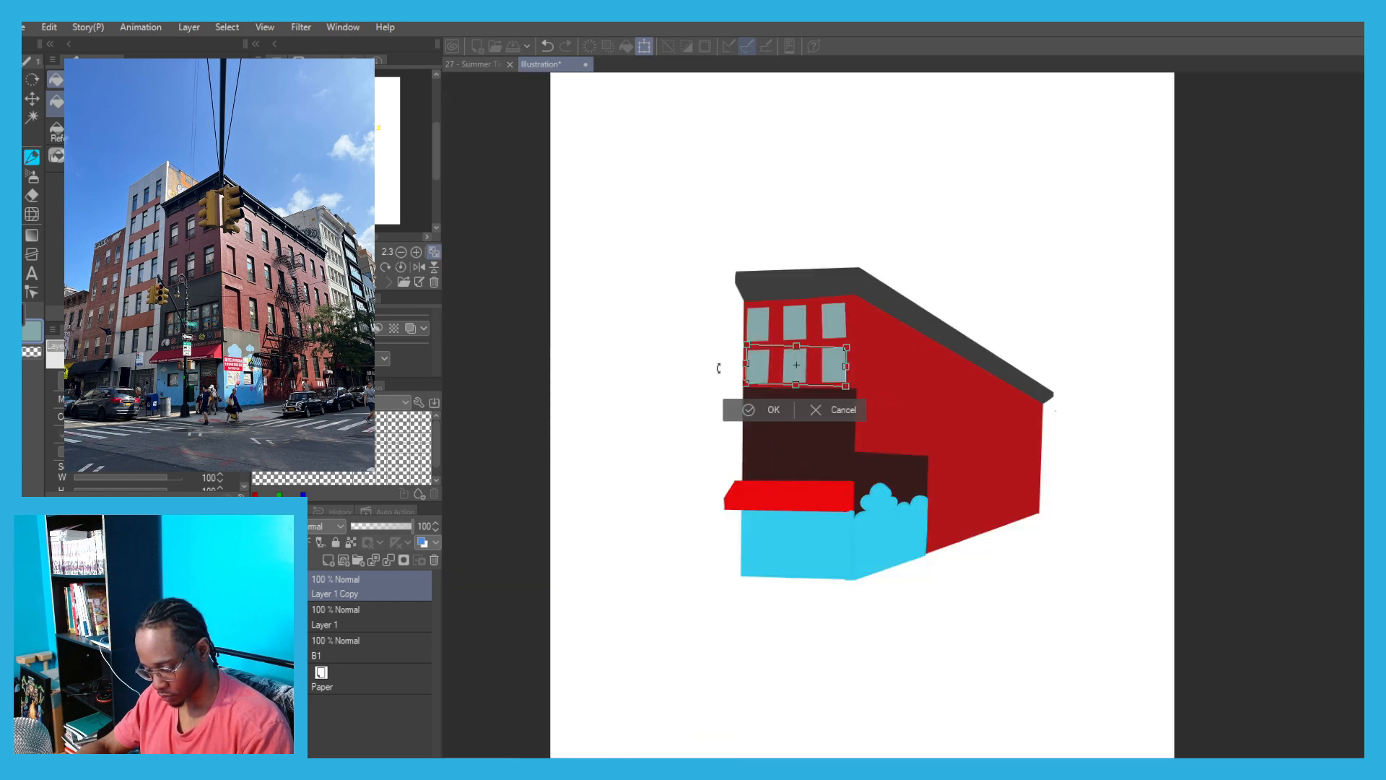
pyautogui.press('Return')
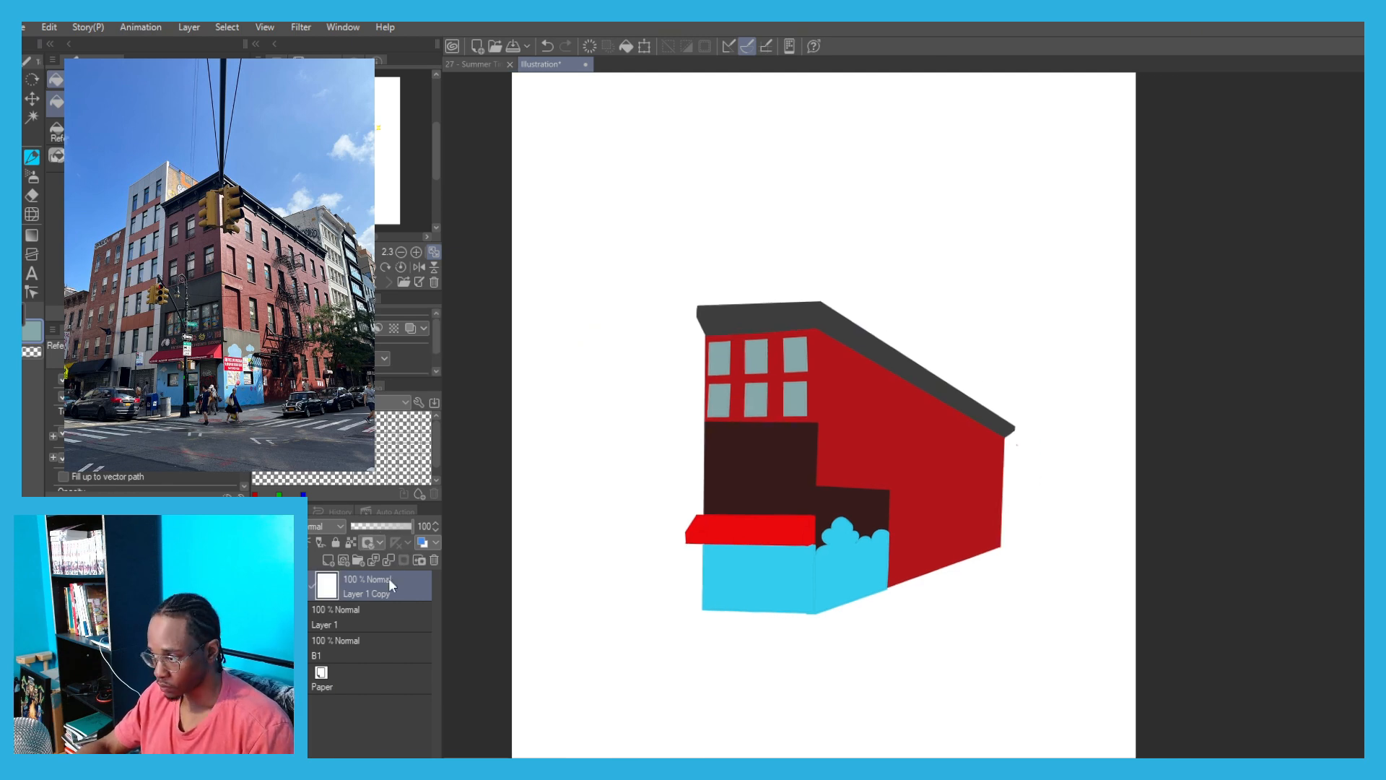
# Undo the layer mask added to the copied window row and merge that row into Layer 1.
pyautogui.scroll(3, 580, 519)
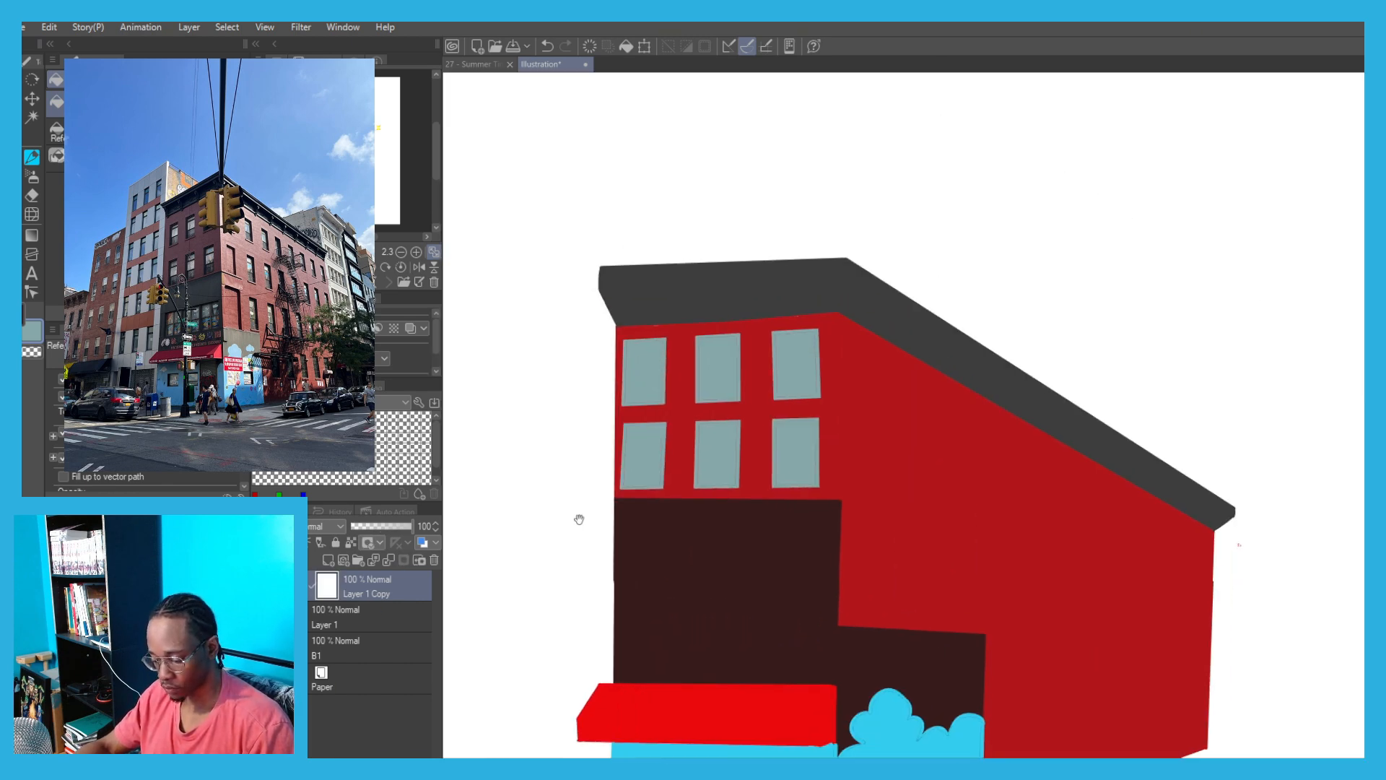
pyautogui.scroll(2, 579, 519)
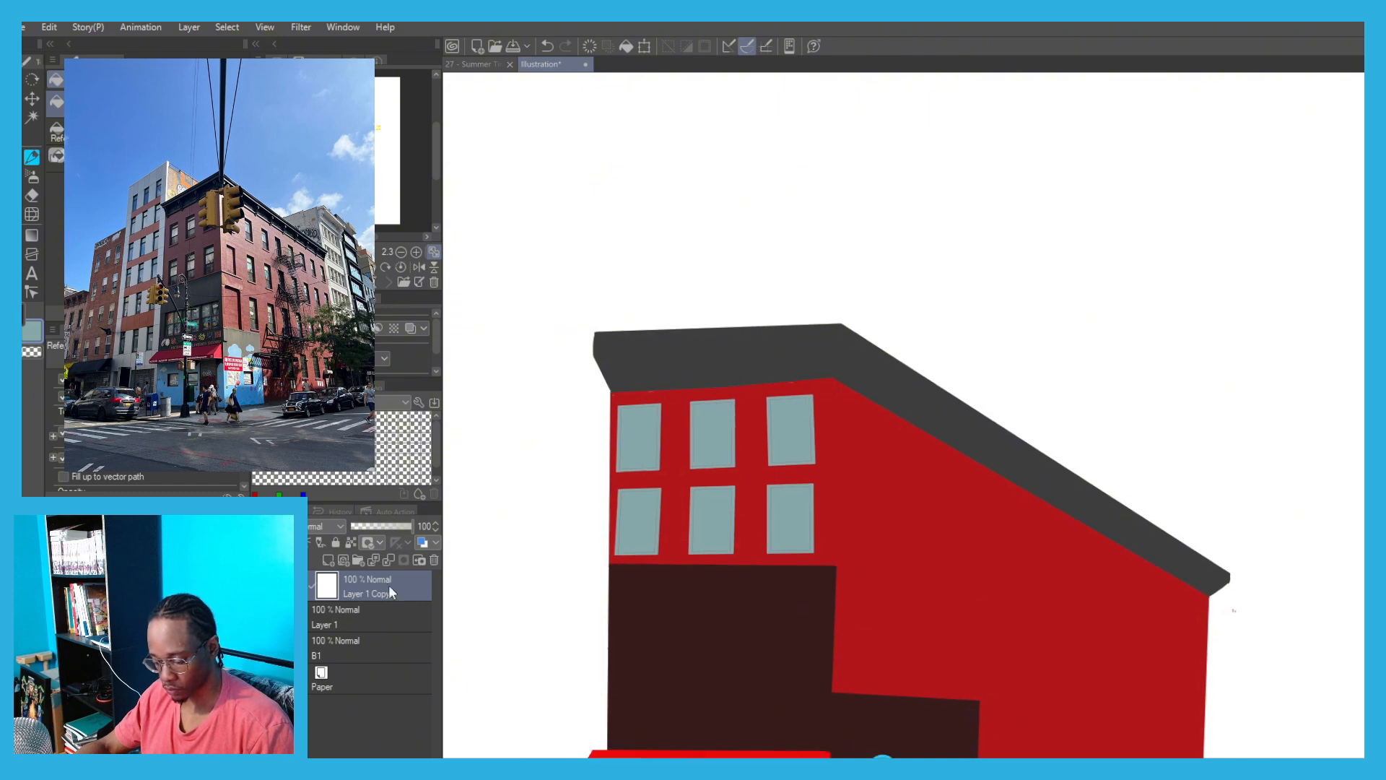
pyautogui.hotkey('ctrl', 'z')
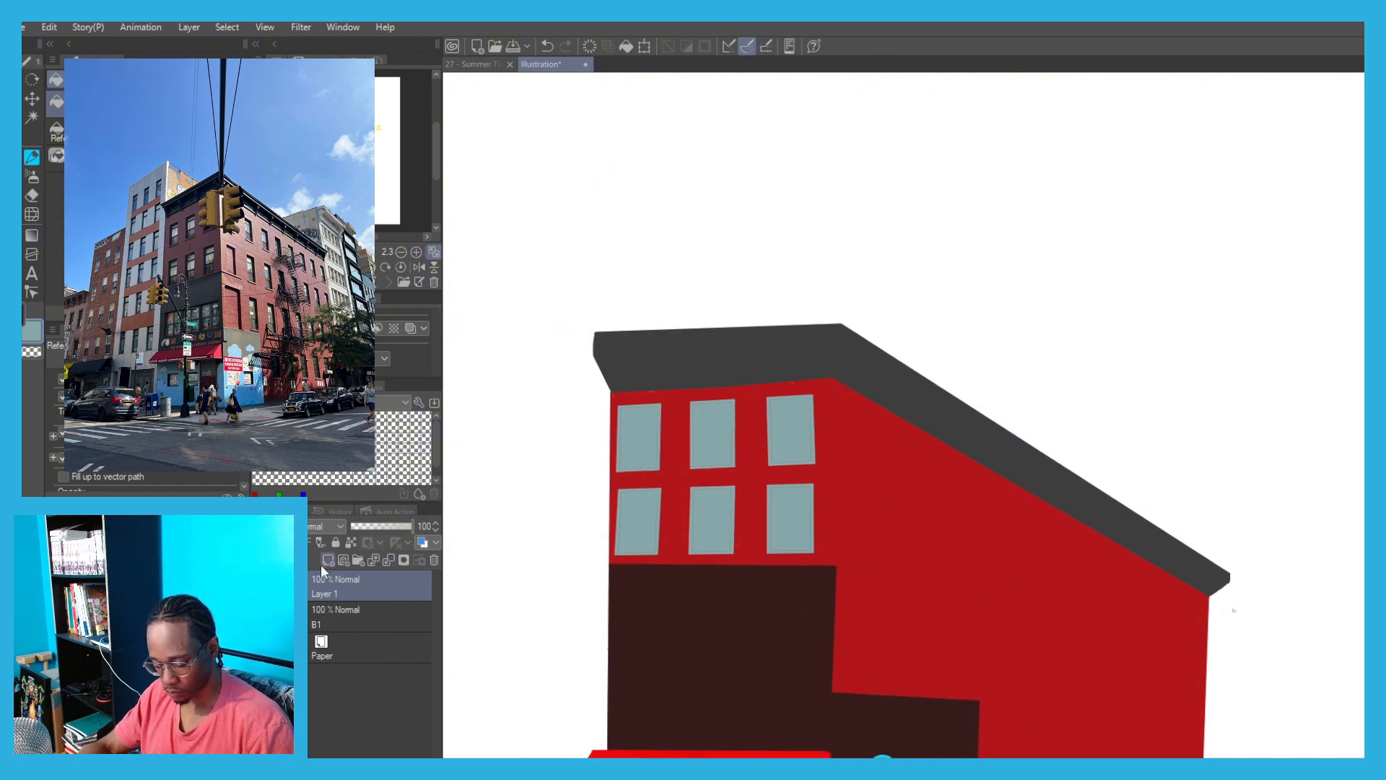
# Add a layer above Layer 1 and outline a tall rectangular window on the right wall below the cornice.
pyautogui.click(327, 561)
pyautogui.press('u')
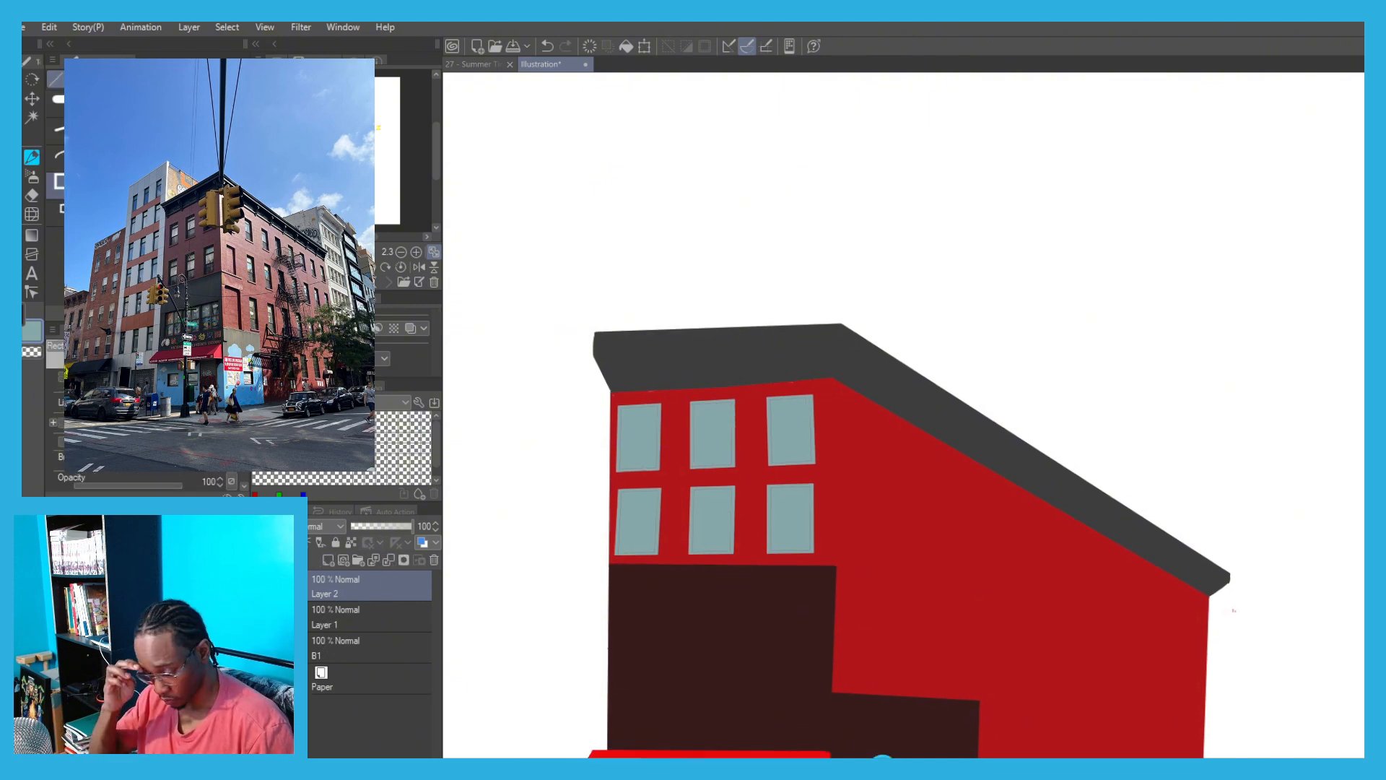
pyautogui.scroll(2, 886, 427)
pyautogui.moveTo(828, 374); pyautogui.dragTo(893, 498)
pyautogui.hotkey('ctrl', 'z')
pyautogui.moveTo(842, 381); pyautogui.dragTo(913, 496)
# Try to distort and shrink the window outline to match the right wall's perspective, placing it just below the cornice.
pyautogui.hotkey('ctrl', 't')
pyautogui.scroll(2, 859, 390)
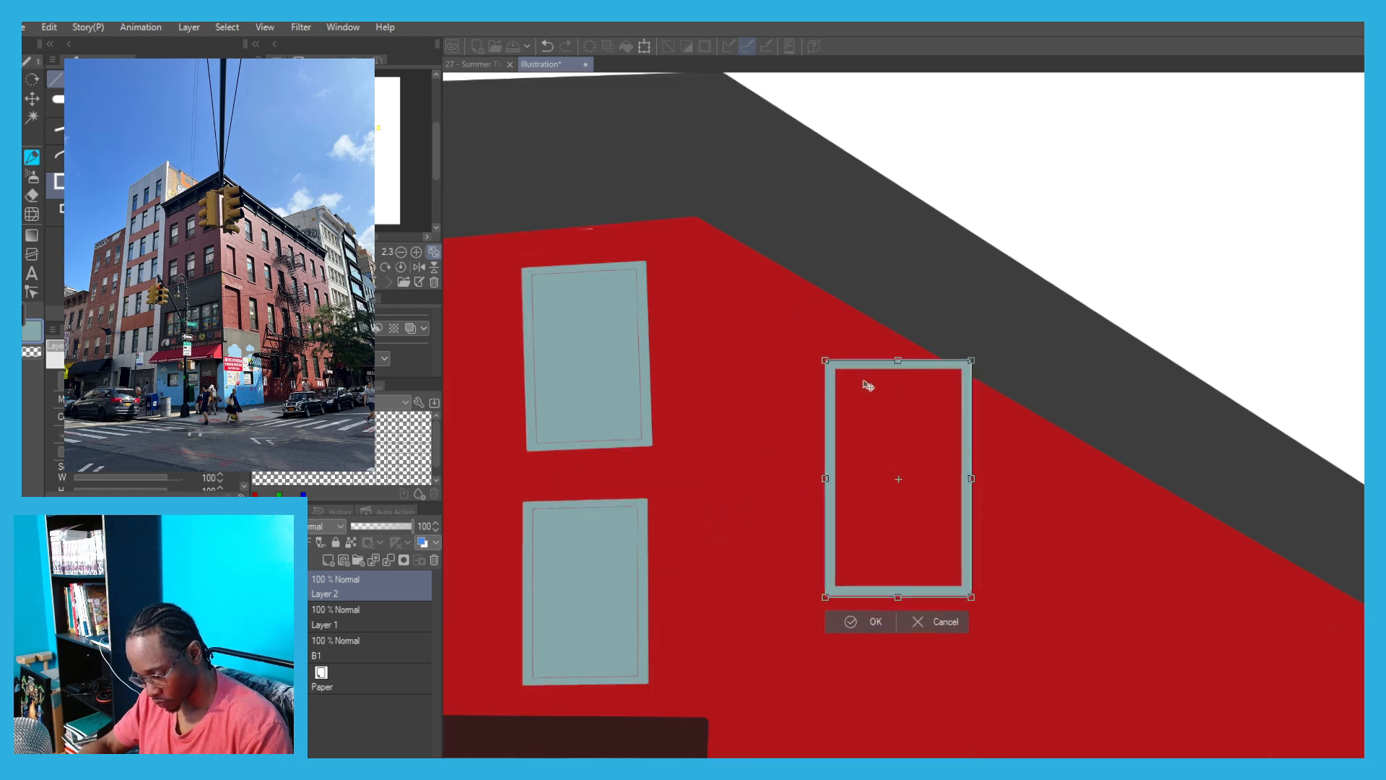
pyautogui.moveTo(830, 365); pyautogui.dragTo(845, 300)
pyautogui.scroll(-4, 844, 300)
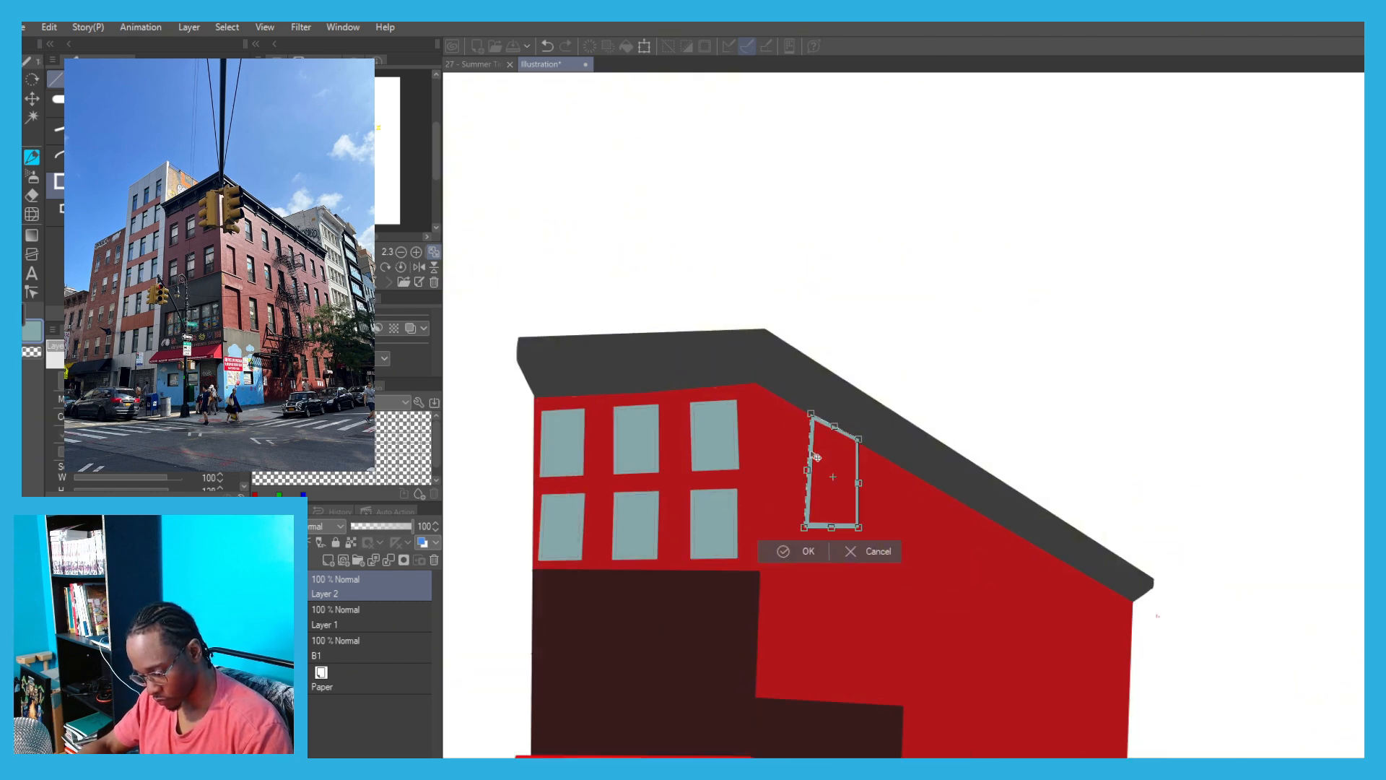
pyautogui.scroll(2, 794, 405)
pyautogui.moveTo(888, 664); pyautogui.dragTo(866, 604)
pyautogui.scroll(-2, 792, 478)
pyautogui.scroll(-2, 793, 478)
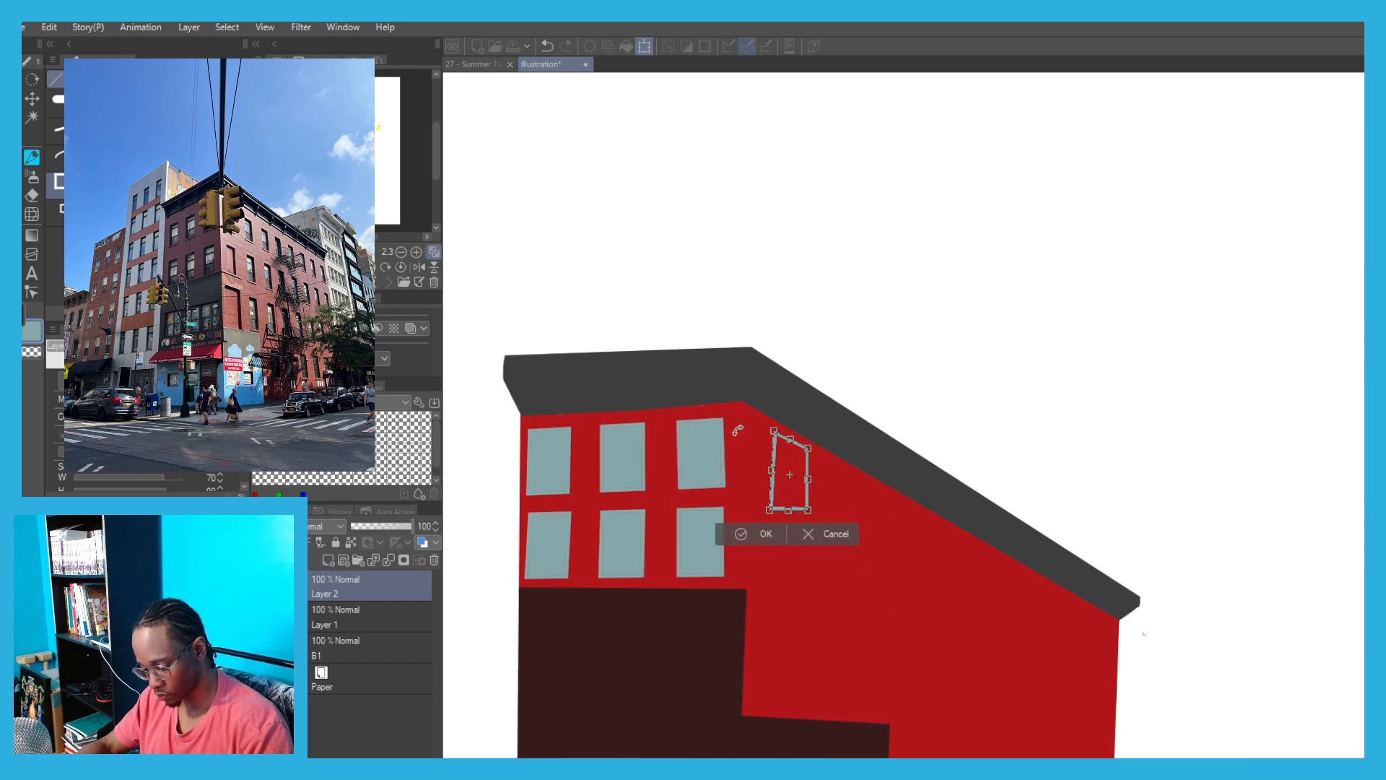
pyautogui.scroll(-2, 776, 460)
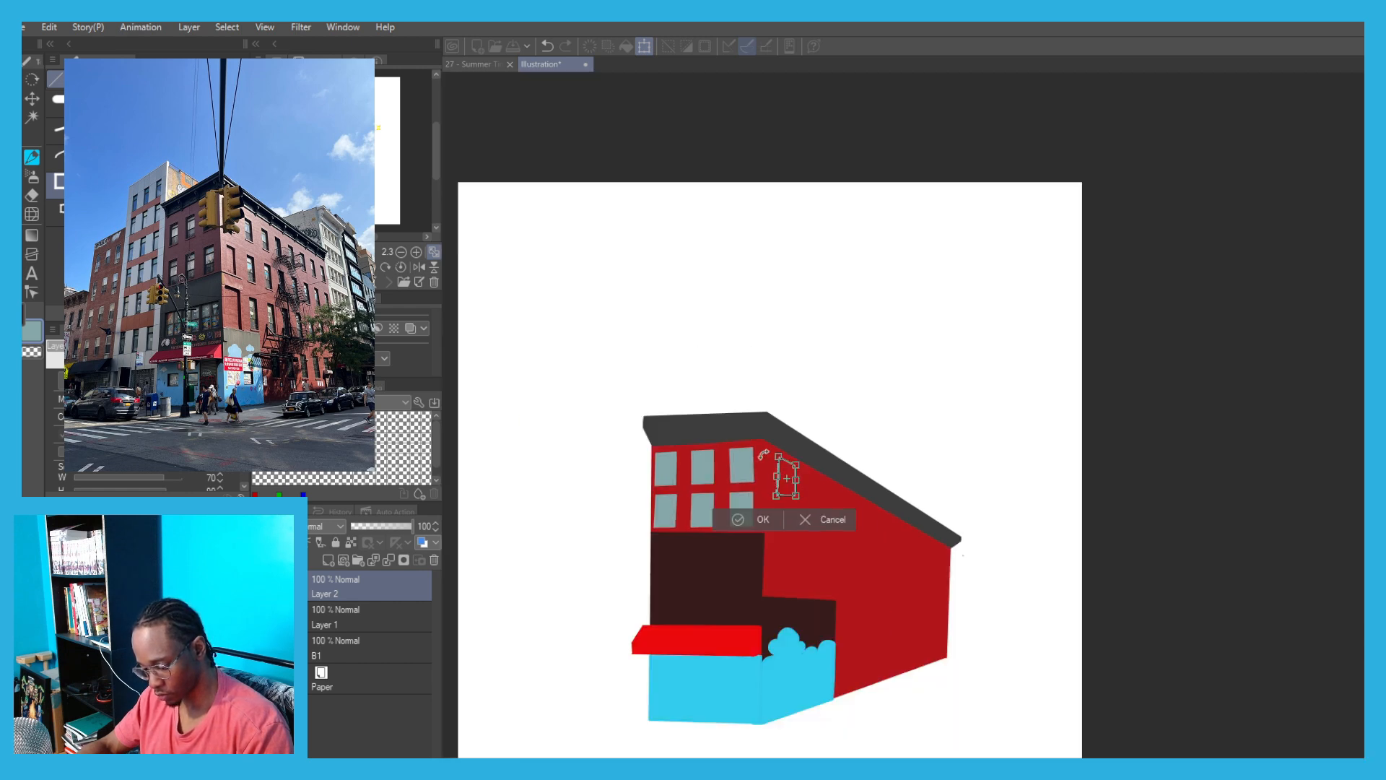
pyautogui.scroll(3, 765, 480)
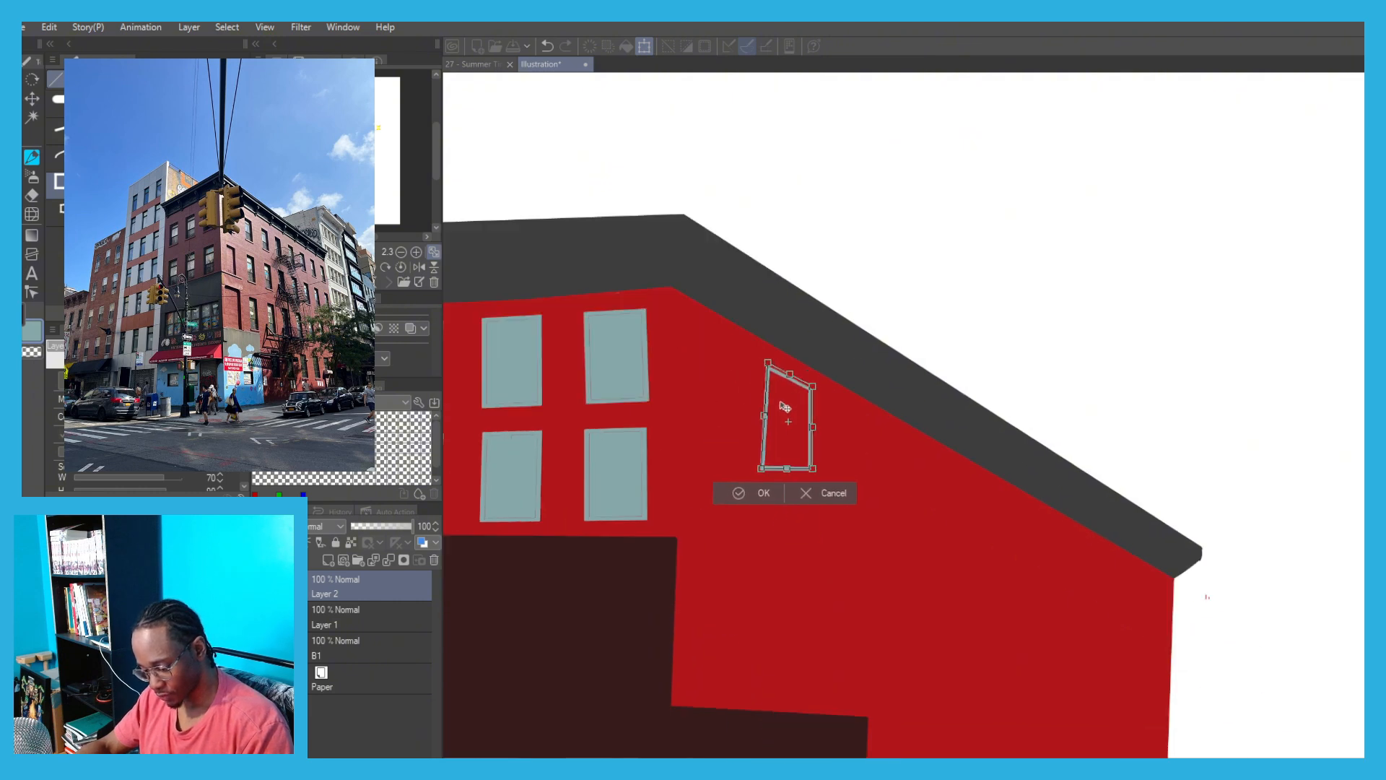
pyautogui.moveTo(794, 390); pyautogui.dragTo(834, 433)
pyautogui.scroll(-1, 782, 411)
pyautogui.click(765, 477)
# Try duplicating the right-wall window outline beside the first, then undo both outlines.
pyautogui.hotkey('ctrl', 'c')
pyautogui.hotkey('ctrl', 'v')
pyautogui.hotkey('ctrl', 't')
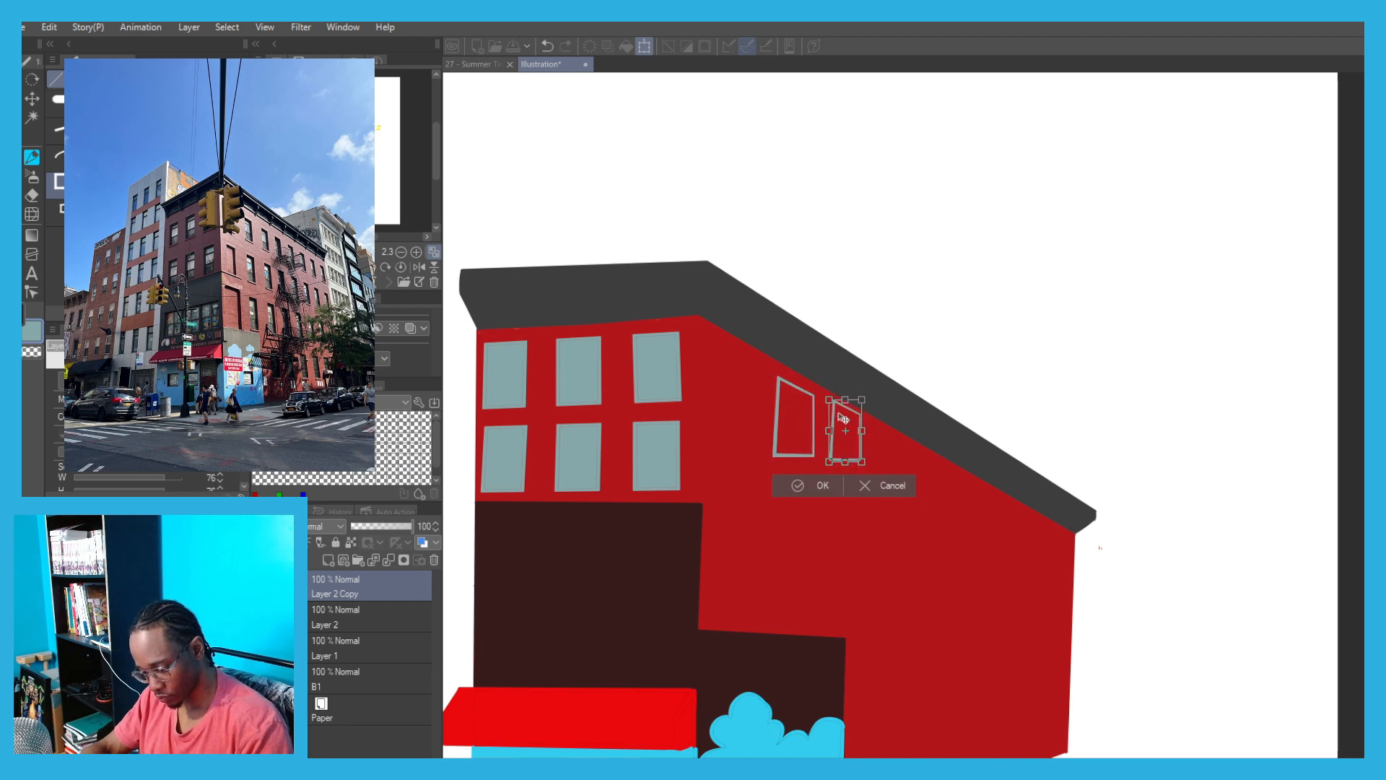
pyautogui.hotkey('ctrl', 'z')
pyautogui.hotkey('ctrl', 'z')
pyautogui.hotkey('ctrl', 'z')
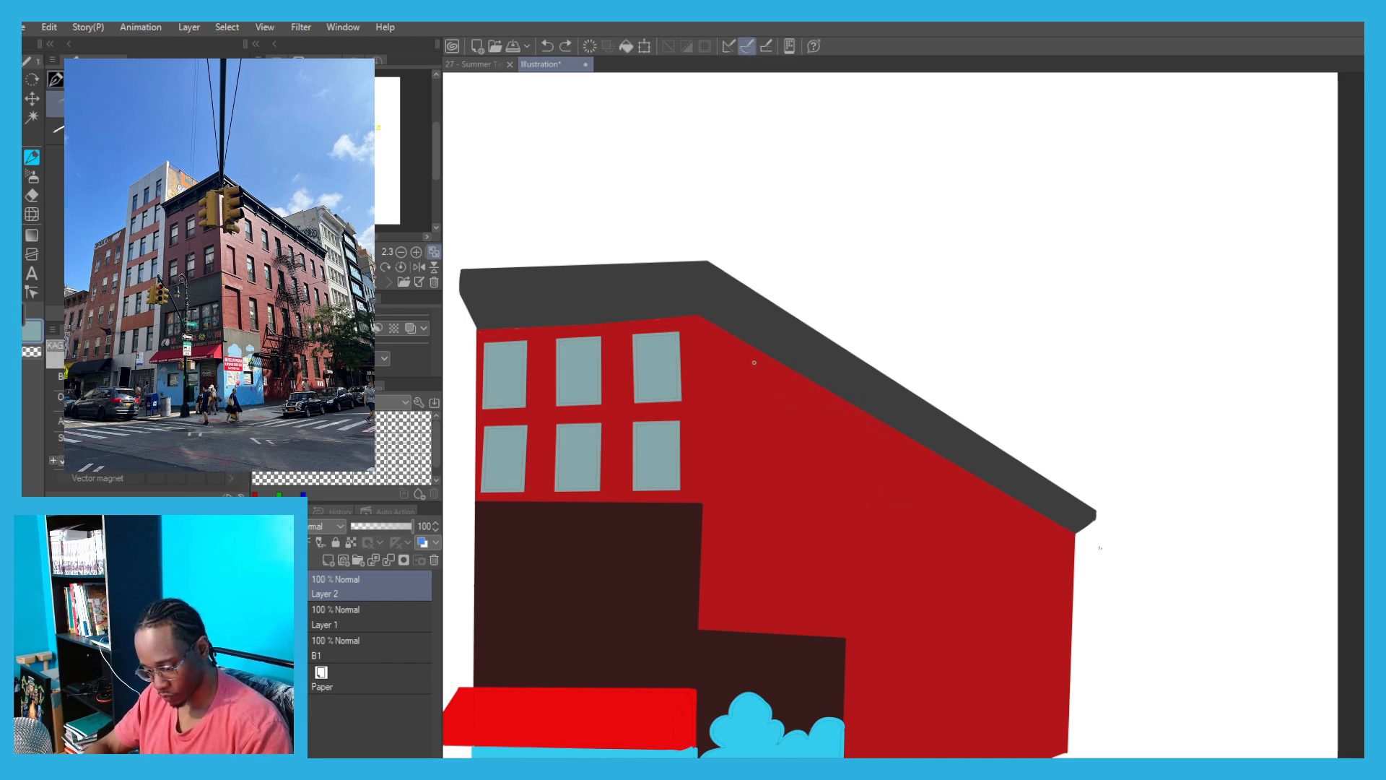
# Draw two straight gray-blue lines along the right wall, following the roofline, as the window row's upper and lower edges.
pyautogui.press('p')
pyautogui.moveTo(721, 344)
pyautogui.mouseDown()
pyautogui.moveTo(1101, 554)
pyautogui.moveTo(706, 401)
pyautogui.mouseUp()
pyautogui.scroll(3, 694, 307)
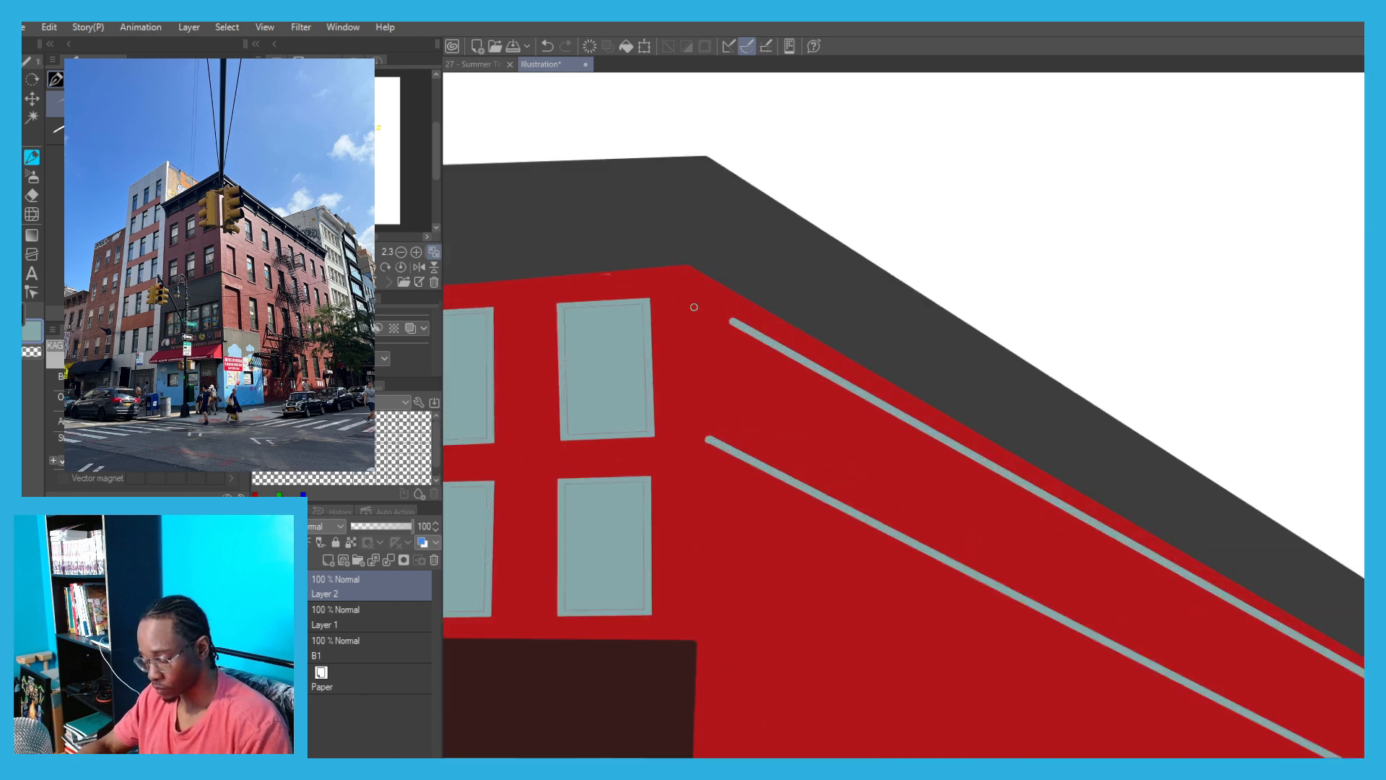
# Draw vertical dividers between the two sloping lines, spaced closer toward the far end, to outline the right wall's windows.
pyautogui.moveTo(729, 319); pyautogui.dragTo(734, 450)
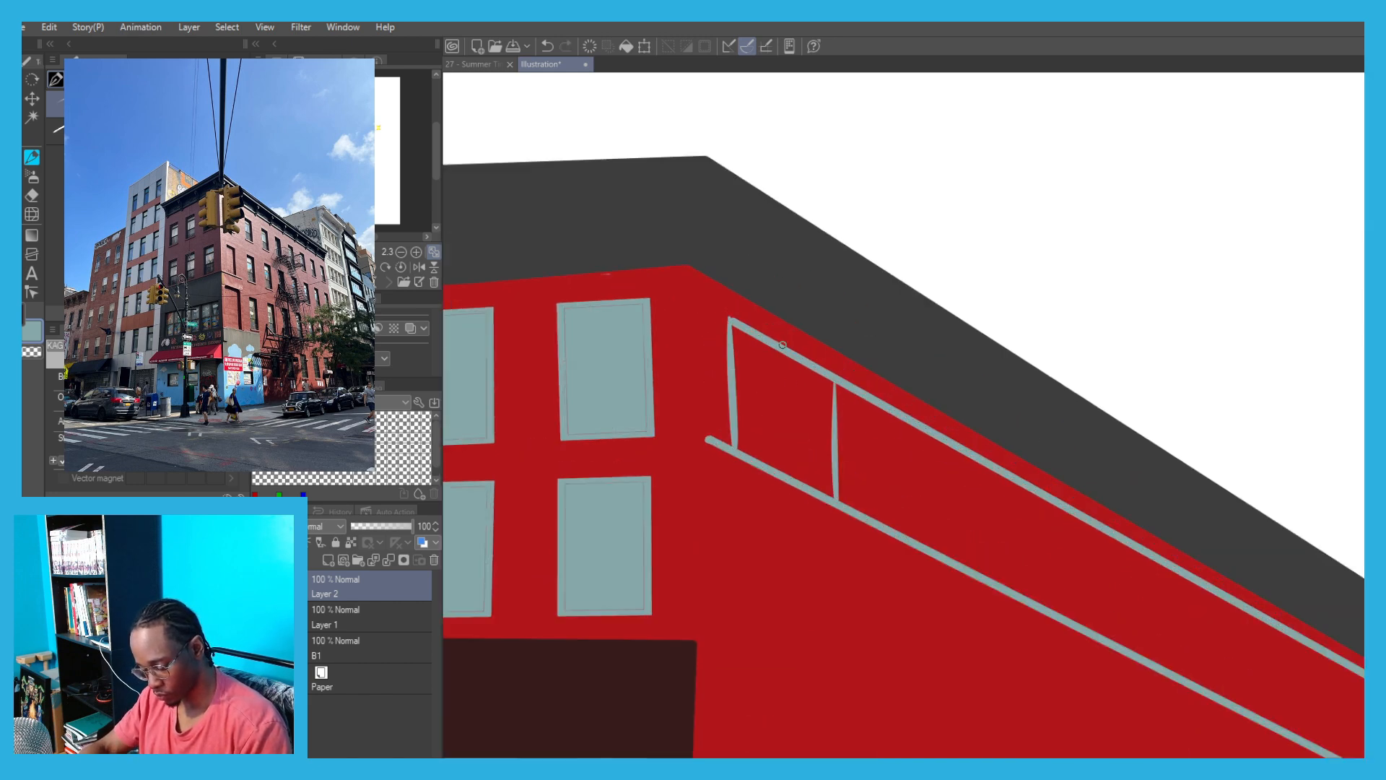
pyautogui.moveTo(816, 498); pyautogui.dragTo(817, 497)
pyautogui.moveTo(920, 438); pyautogui.dragTo(833, 341)
pyautogui.hotkey('ctrl', 'z')
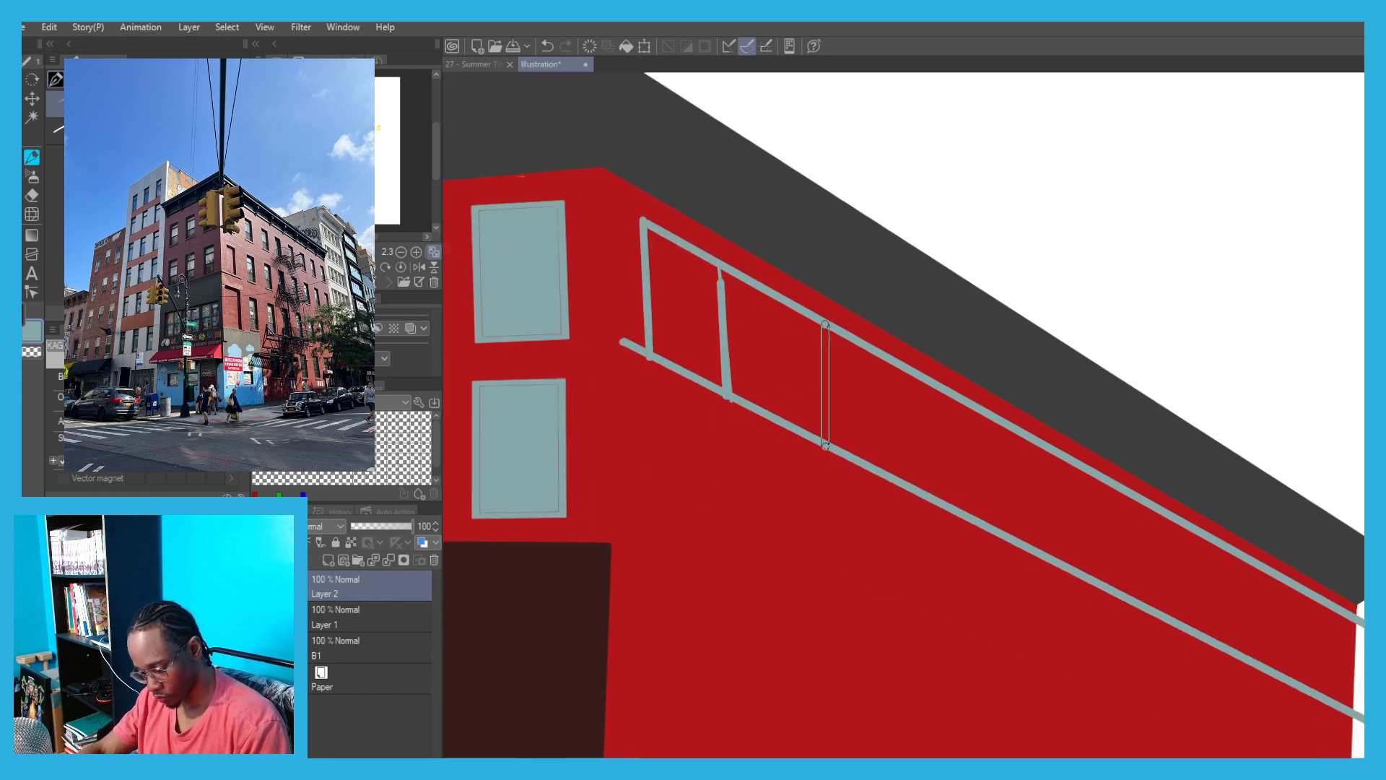
pyautogui.moveTo(899, 366); pyautogui.dragTo(900, 479)
pyautogui.moveTo(1002, 531); pyautogui.dragTo(1001, 534)
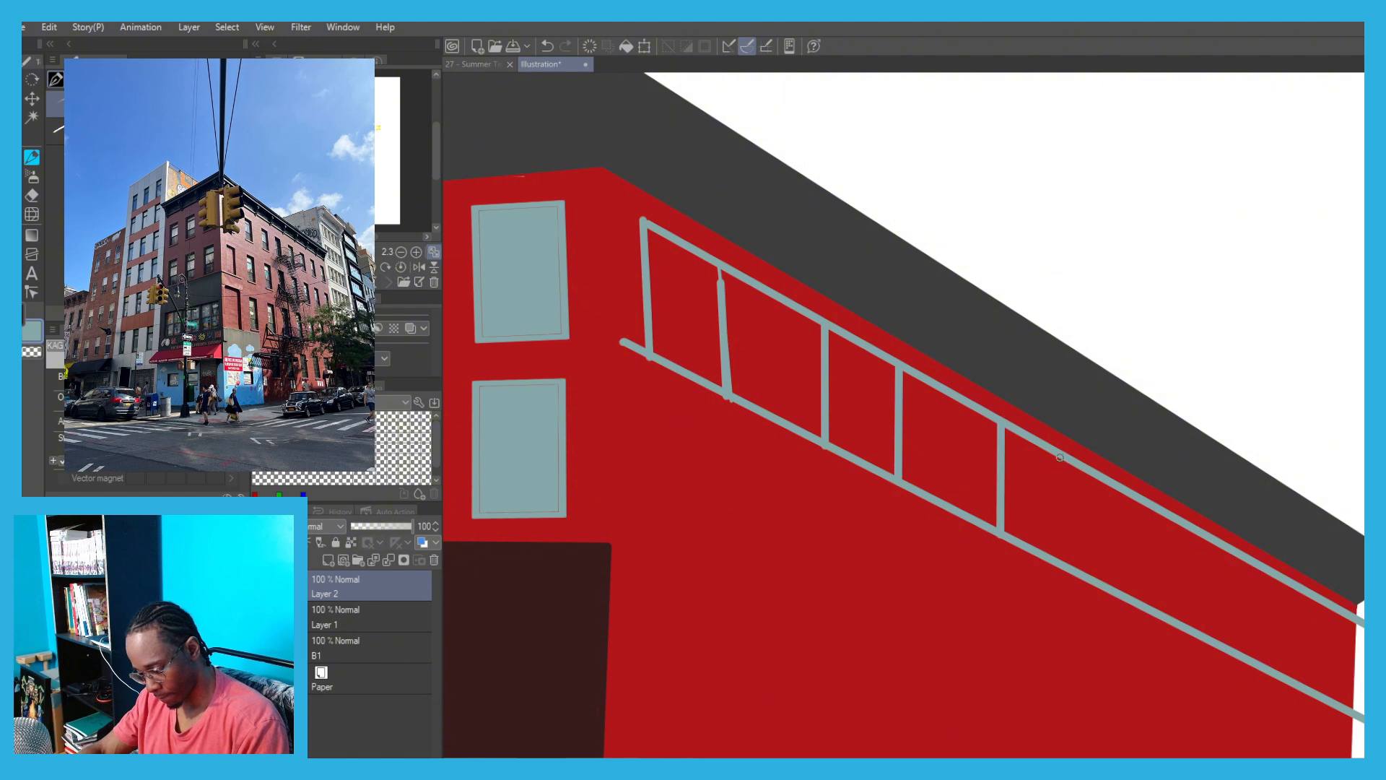
pyautogui.moveTo(1077, 574); pyautogui.dragTo(1076, 574)
pyautogui.hotkey('ctrl', 'z')
pyautogui.moveTo(1065, 465); pyautogui.dragTo(1072, 567)
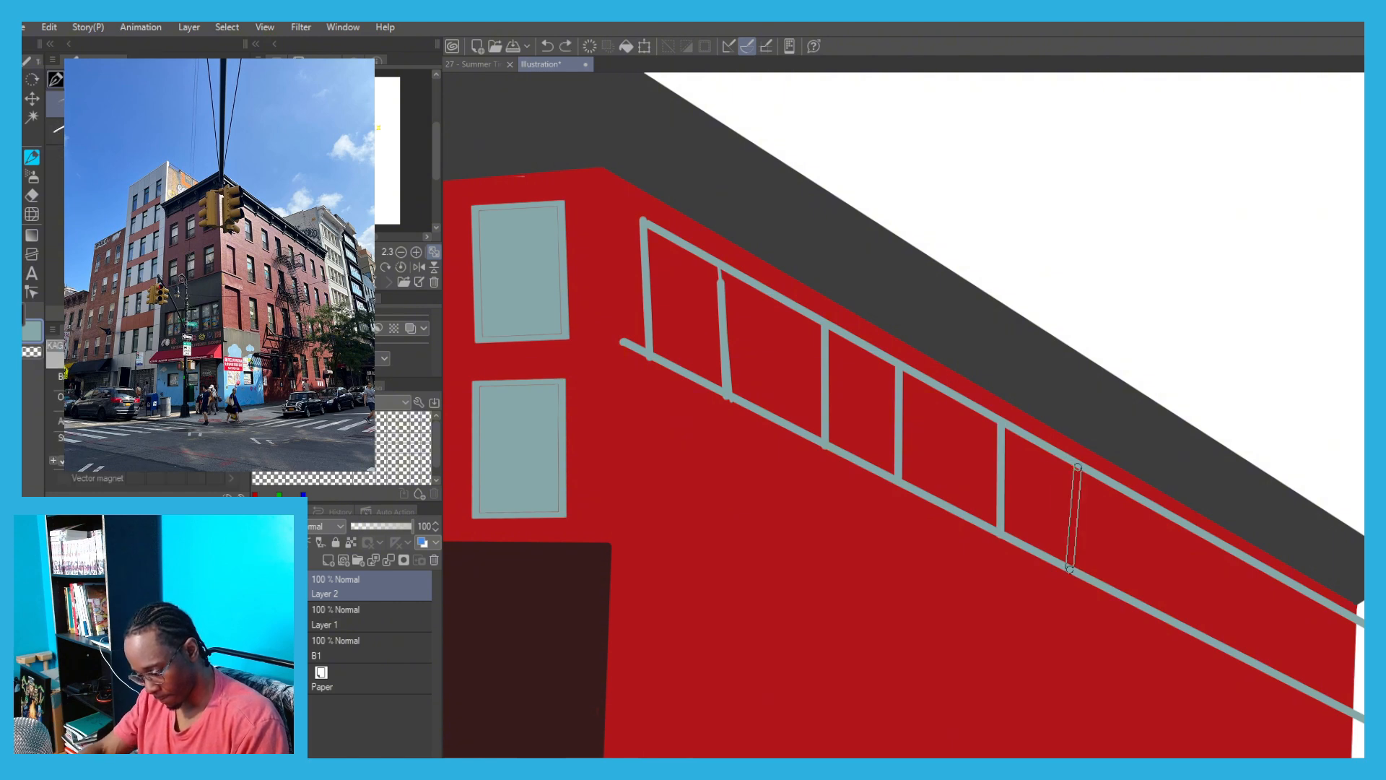
pyautogui.hotkey('ctrl', 'z')
pyautogui.moveTo(1078, 467); pyautogui.dragTo(1077, 570)
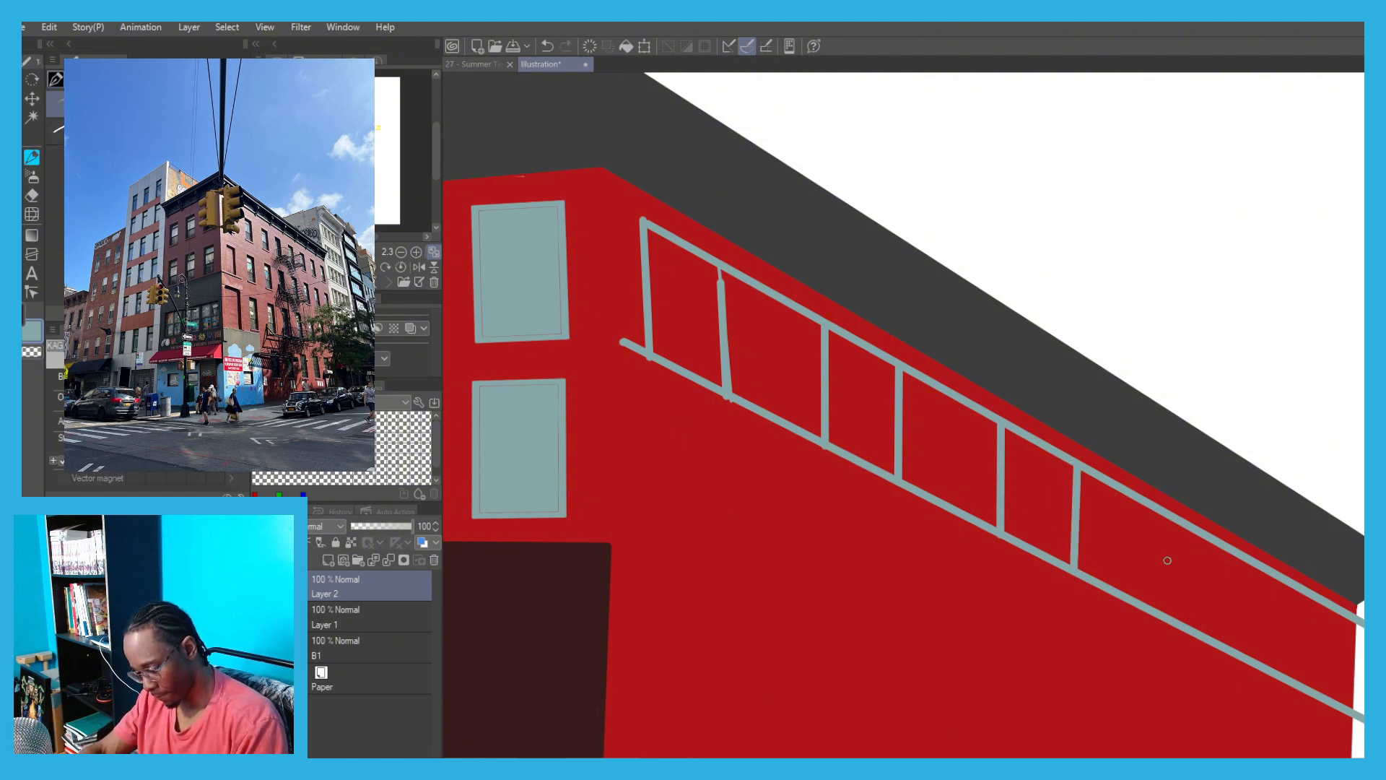
pyautogui.moveTo(1293, 588); pyautogui.dragTo(1287, 681)
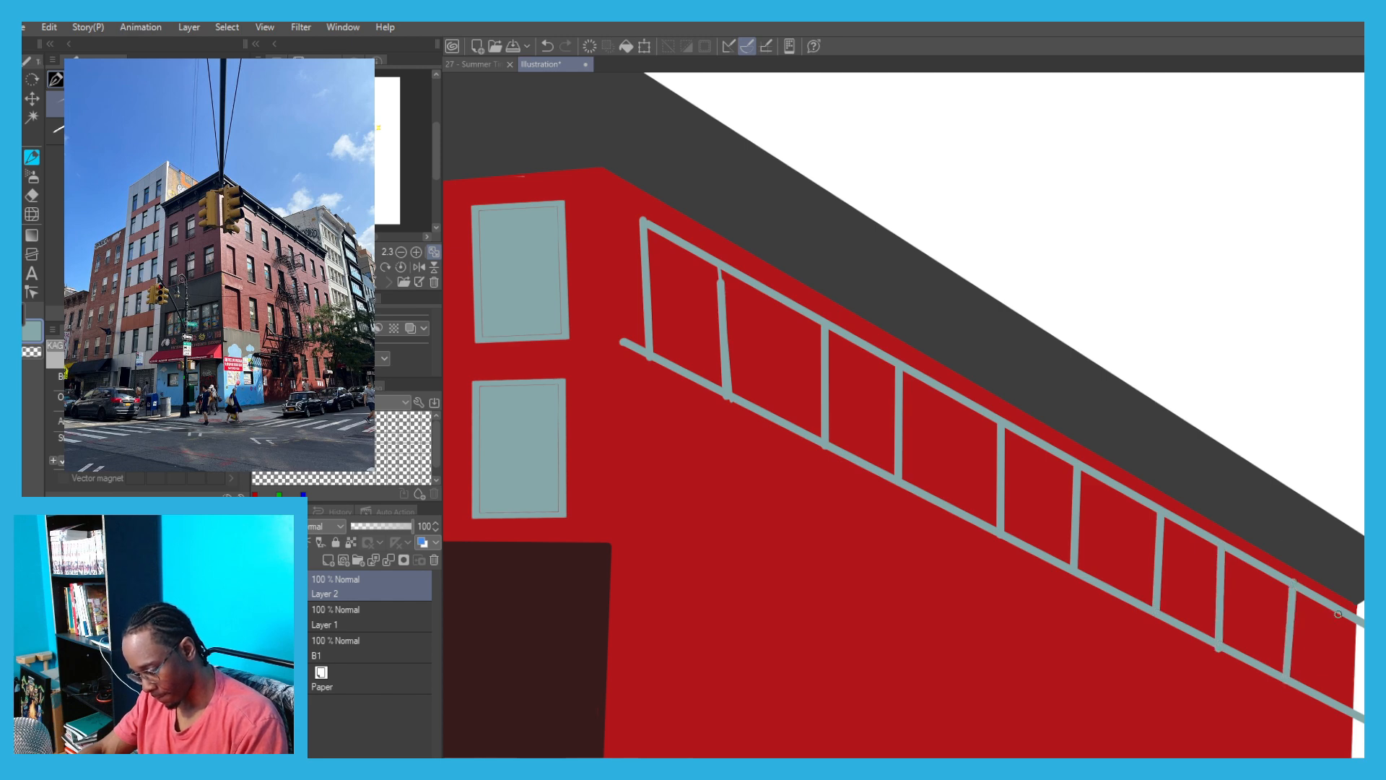
# Fill five alternate cells with gray-blue as windows and erase the line sections connecting them.
pyautogui.press('g')
pyautogui.click(686, 303)
pyautogui.click(861, 401)
pyautogui.click(1038, 498)
pyautogui.click(1188, 578)
pyautogui.click(1311, 642)
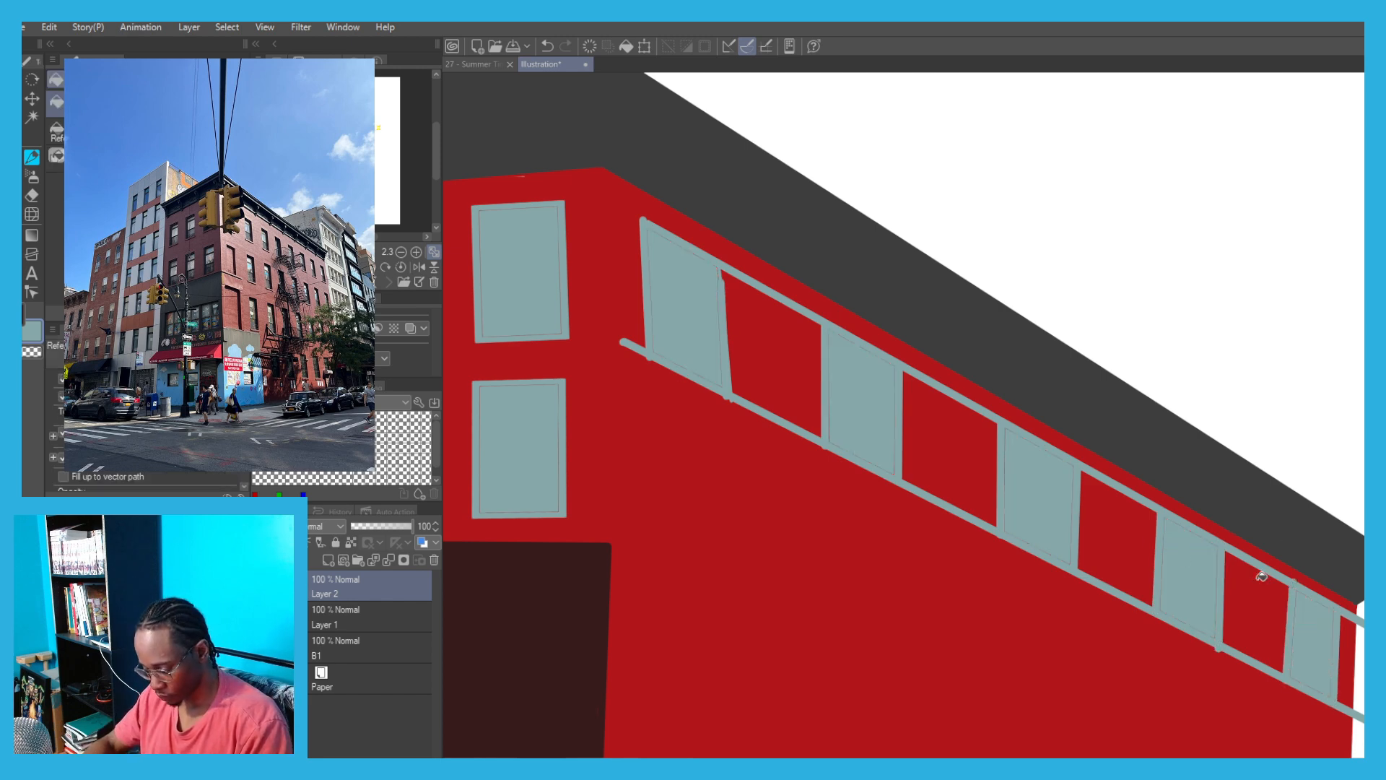
pyautogui.press('e')
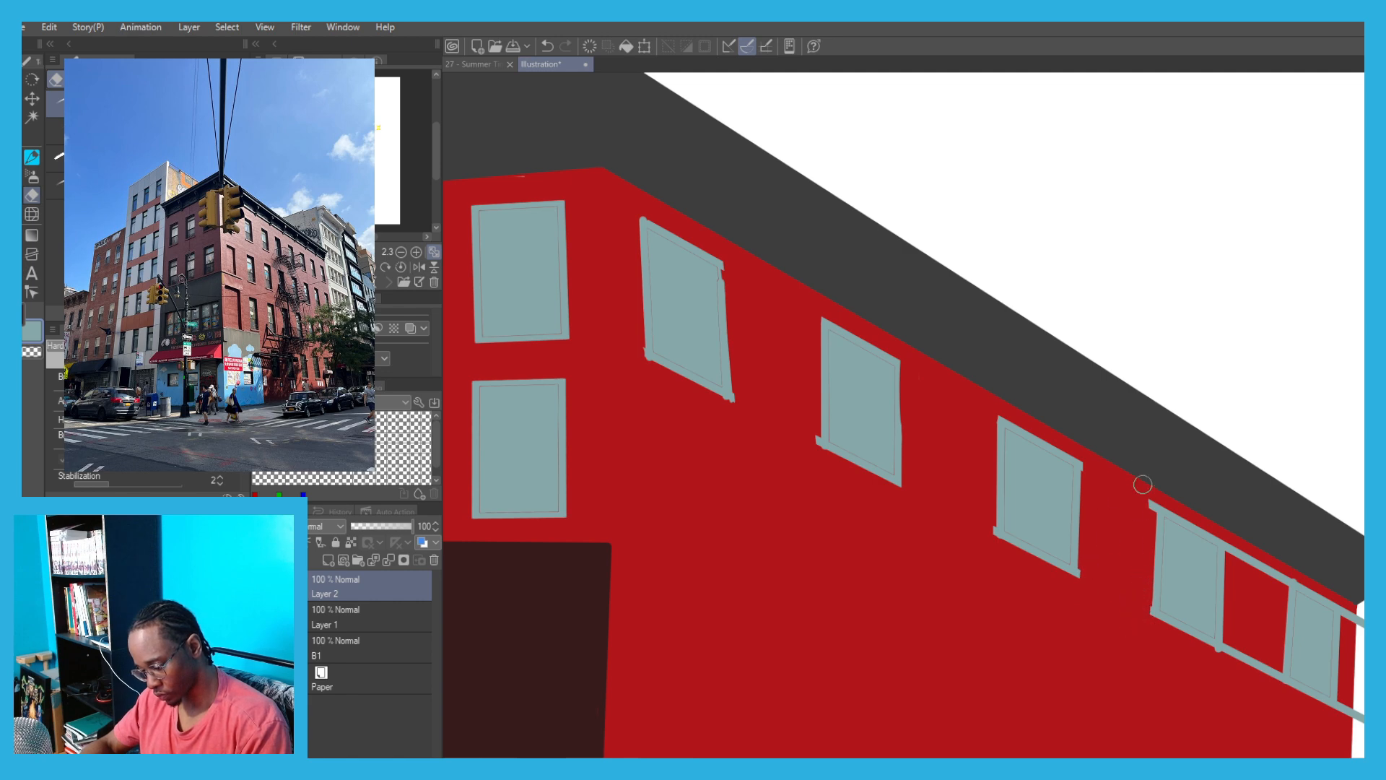
pyautogui.moveTo(1270, 607); pyautogui.dragTo(1028, 462)
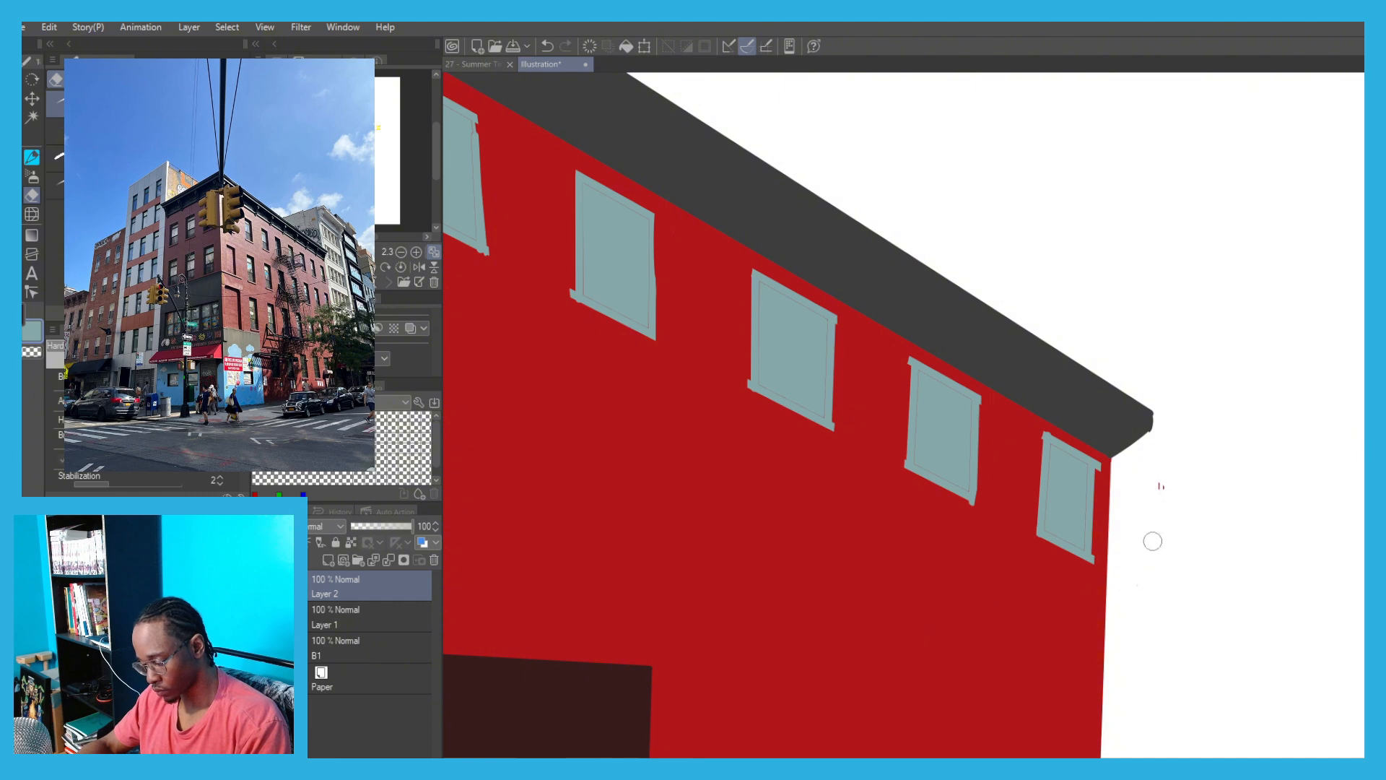
# Duplicate the right wall's window row and place the copy directly beneath it as the second row.
pyautogui.hotkey('ctrl', '-')
pyautogui.hotkey('ctrl', '-')
pyautogui.moveTo(460, 353); pyautogui.dragTo(541, 370)
pyautogui.hotkey('ctrl', 'c')
pyautogui.hotkey('ctrl', 'v')
pyautogui.hotkey('ctrl', 't')
pyautogui.moveTo(751, 304); pyautogui.dragTo(748, 388)
pyautogui.click(869, 635)
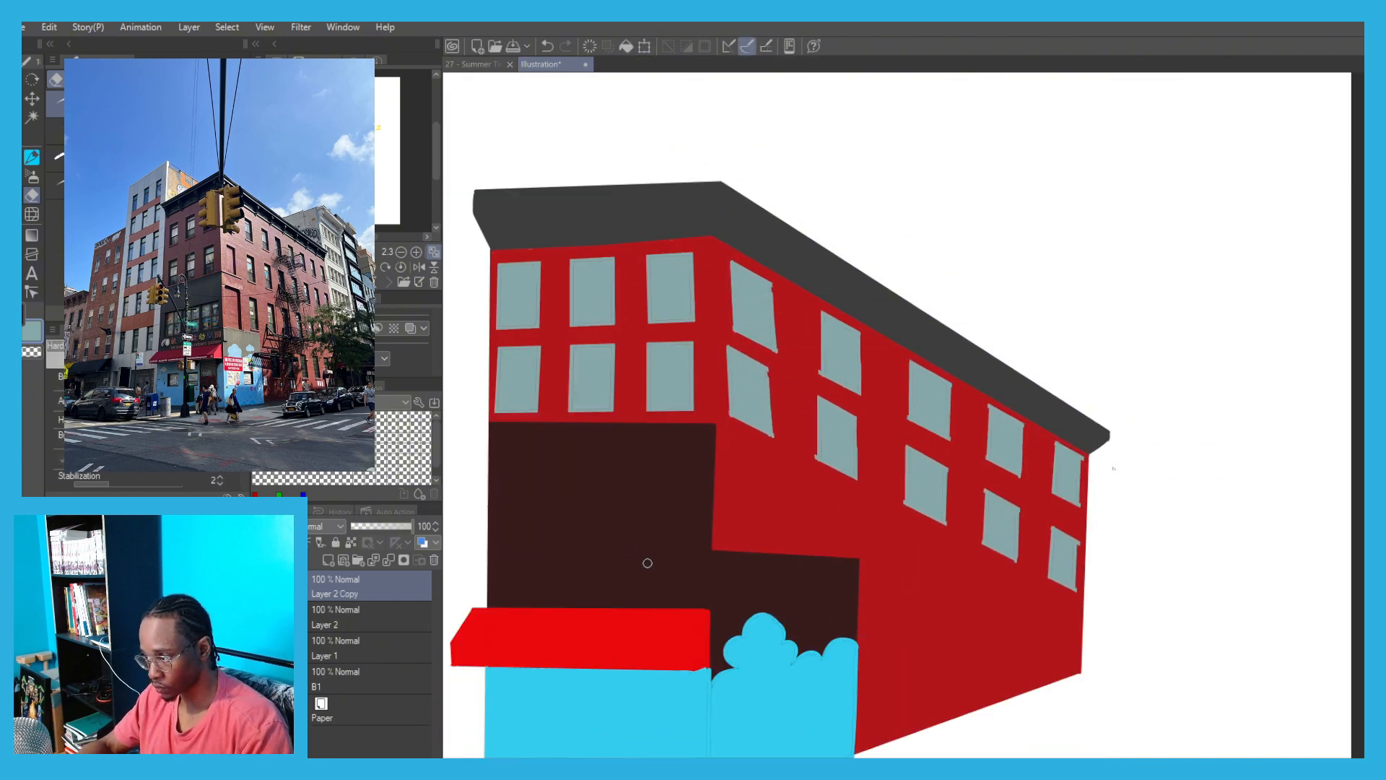
# Duplicate the window row again and place it beneath the second row, leaving out the window nearest the building's corner.
pyautogui.hotkey('ctrl', 'c')
pyautogui.hotkey('ctrl', 'v')
pyautogui.hotkey('ctrl', 't')
pyautogui.moveTo(767, 428)
pyautogui.mouseDown()
pyautogui.moveTo(768, 510)
pyautogui.moveTo(743, 463)
pyautogui.moveTo(737, 492)
pyautogui.mouseUp()
pyautogui.click(858, 706)
pyautogui.scroll(-5, 782, 526)
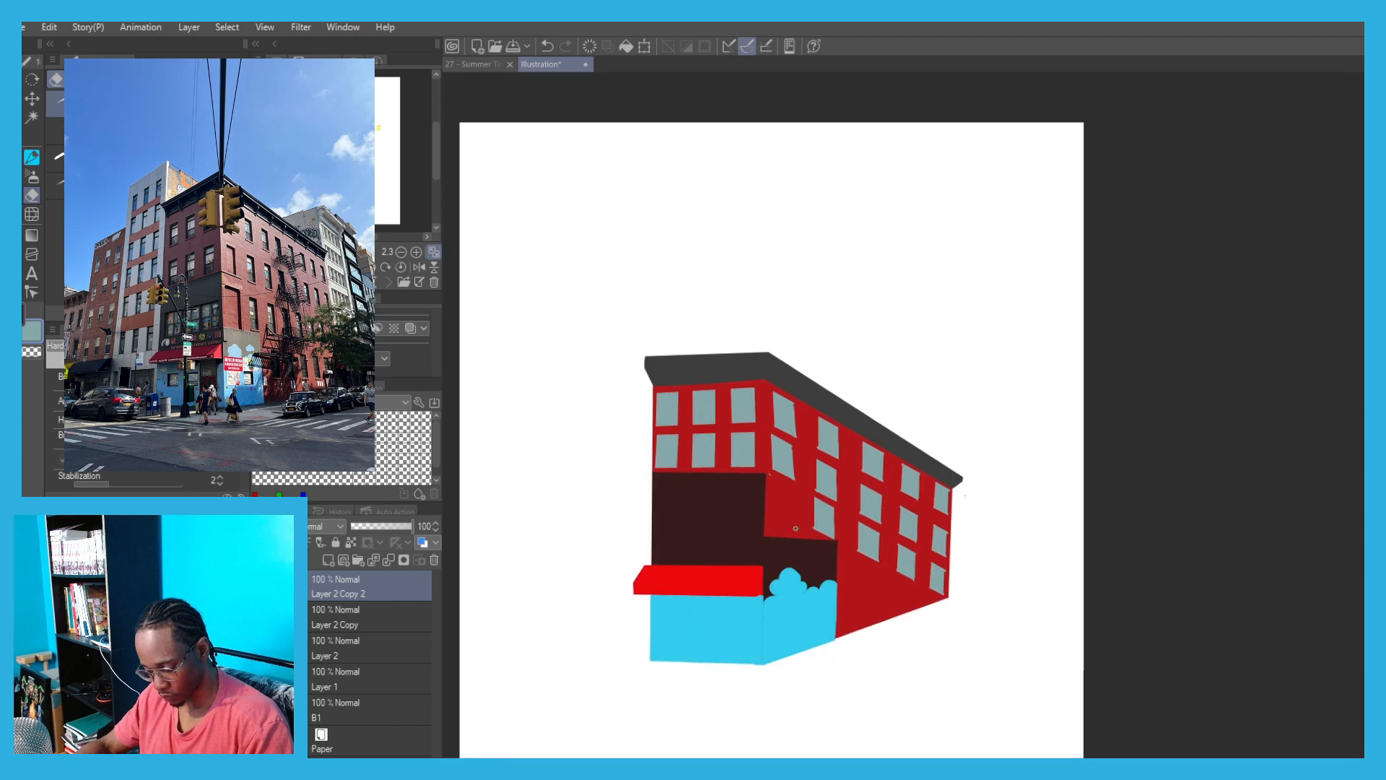
pyautogui.scroll(5, 713, 484)
pyautogui.scroll(-5, 625, 492)
pyautogui.scroll(6, 531, 395)
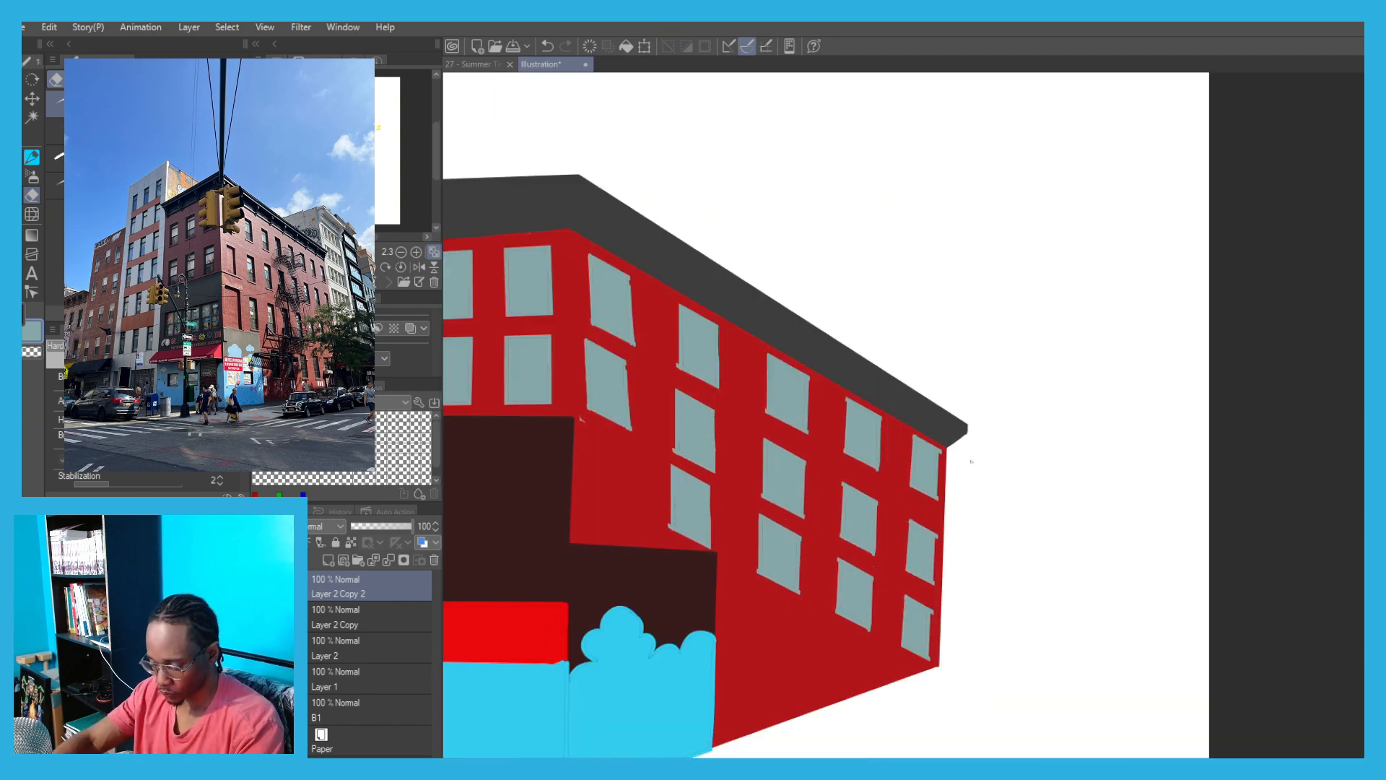
# Select the third window row and reshape its corners so the row slopes less steeply toward the wall's far end.
pyautogui.hotkey('ctrl', 't')
pyautogui.press('Escape')
pyautogui.moveTo(735, 606)
pyautogui.mouseDown()
pyautogui.moveTo(693, 439)
pyautogui.moveTo(736, 608)
pyautogui.mouseUp()
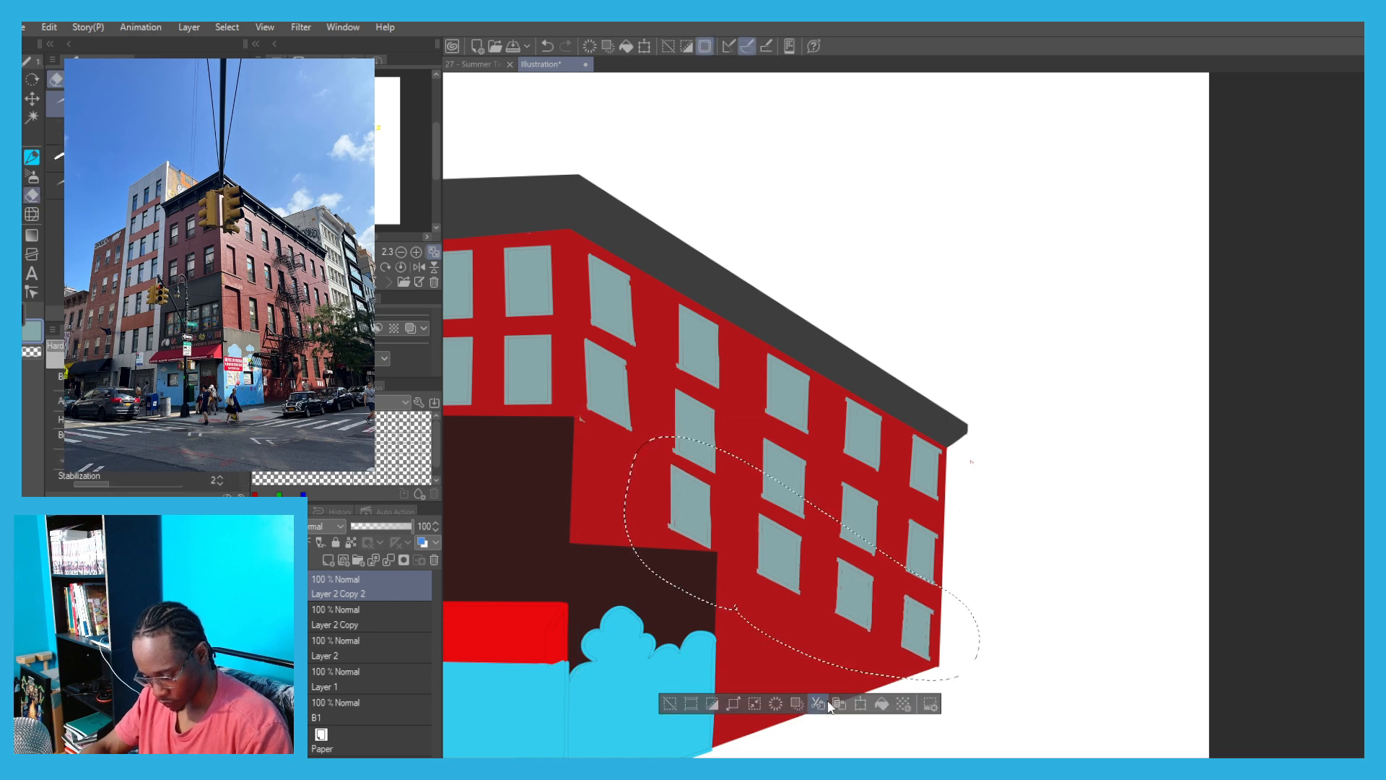
pyautogui.click(817, 703)
pyautogui.hotkey('ctrl', 'v')
pyautogui.hotkey('ctrl', 't')
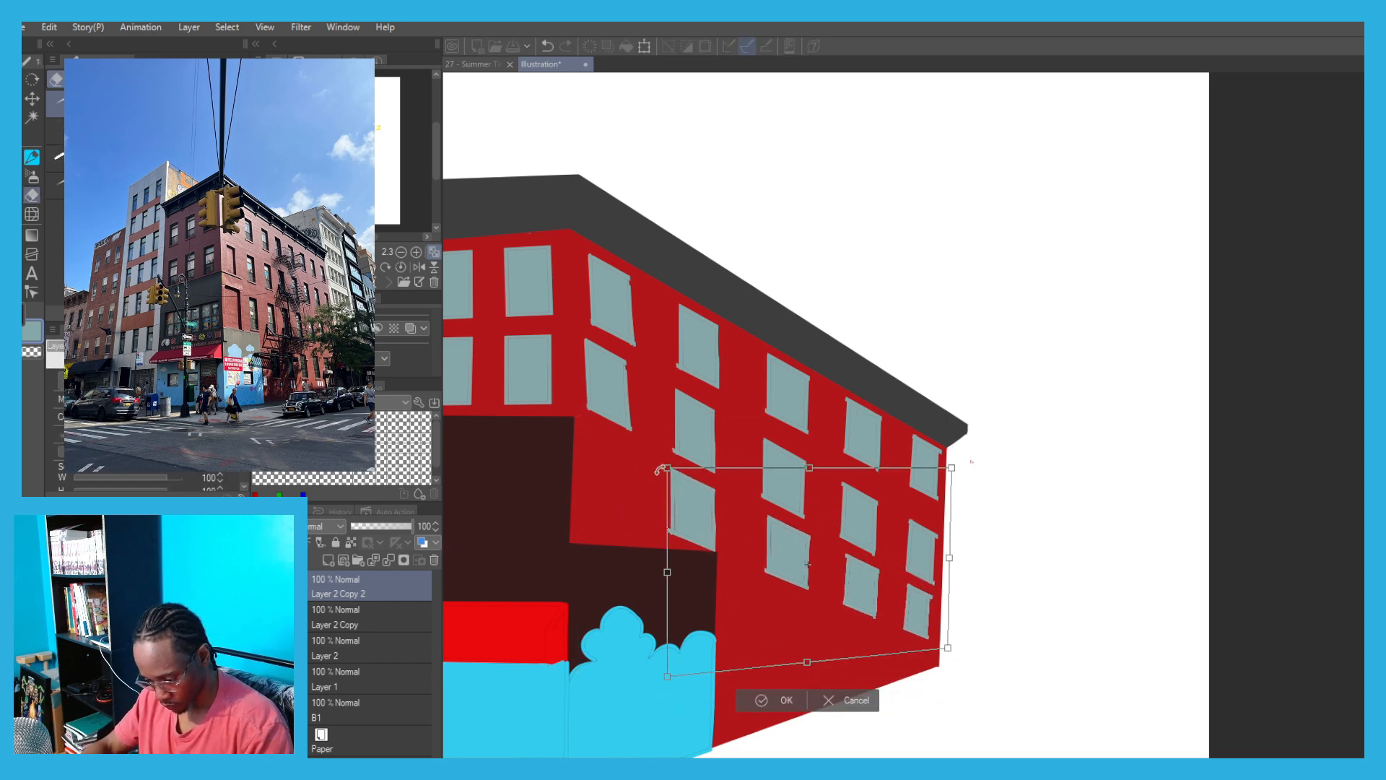
pyautogui.moveTo(660, 469); pyautogui.dragTo(657, 473)
pyautogui.moveTo(836, 617); pyautogui.dragTo(833, 620)
pyautogui.moveTo(946, 646); pyautogui.dragTo(949, 650)
pyautogui.moveTo(770, 520); pyautogui.dragTo(973, 641)
pyautogui.press('Return')
# On layer B1, paint wall red over the dark brown area's upper edge on the right wall so it slopes in perspective.
pyautogui.click(361, 710)
pyautogui.scroll(2, 701, 575)
pyautogui.moveTo(707, 592); pyautogui.dragTo(876, 636)
pyautogui.hotkey('ctrl', 'z')
pyautogui.press('p')
pyautogui.moveTo(724, 602); pyautogui.dragTo(835, 623)
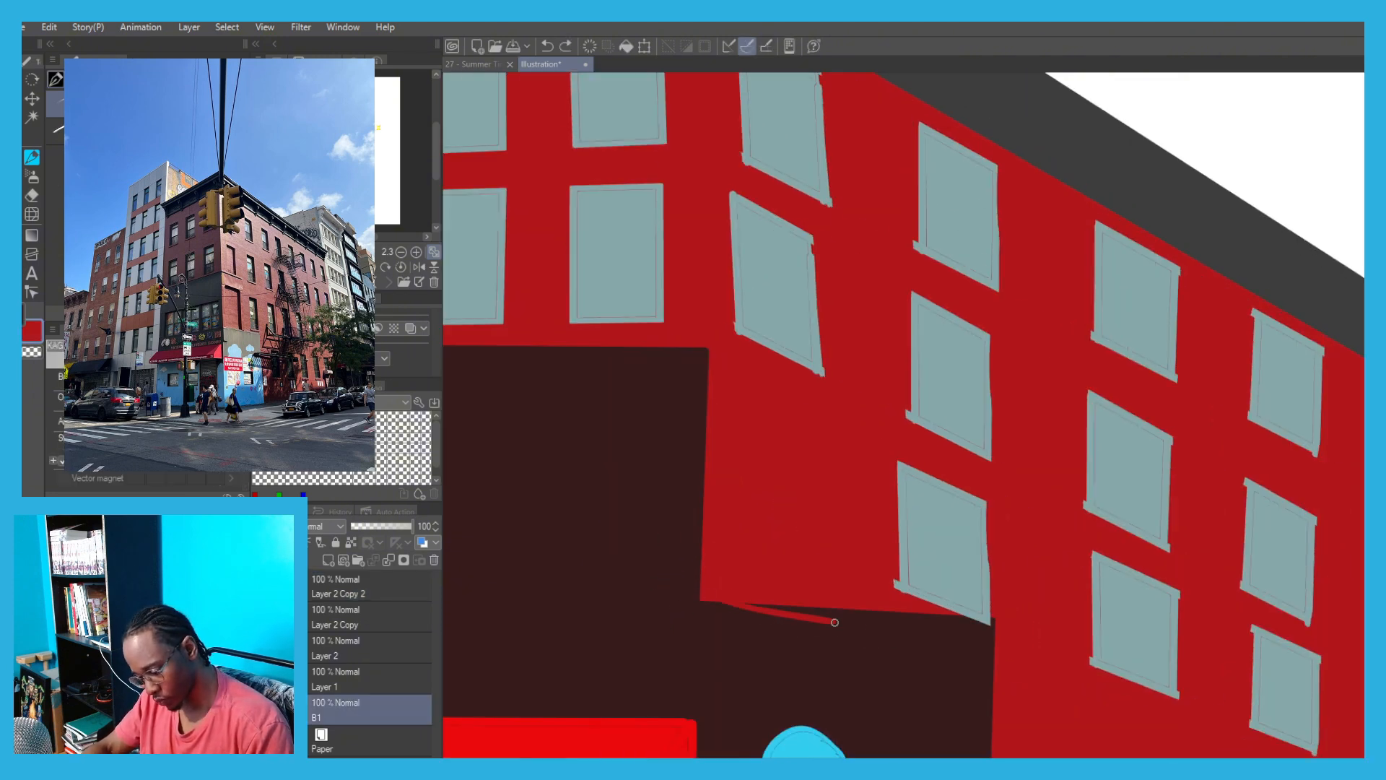
pyautogui.click(145, 104)
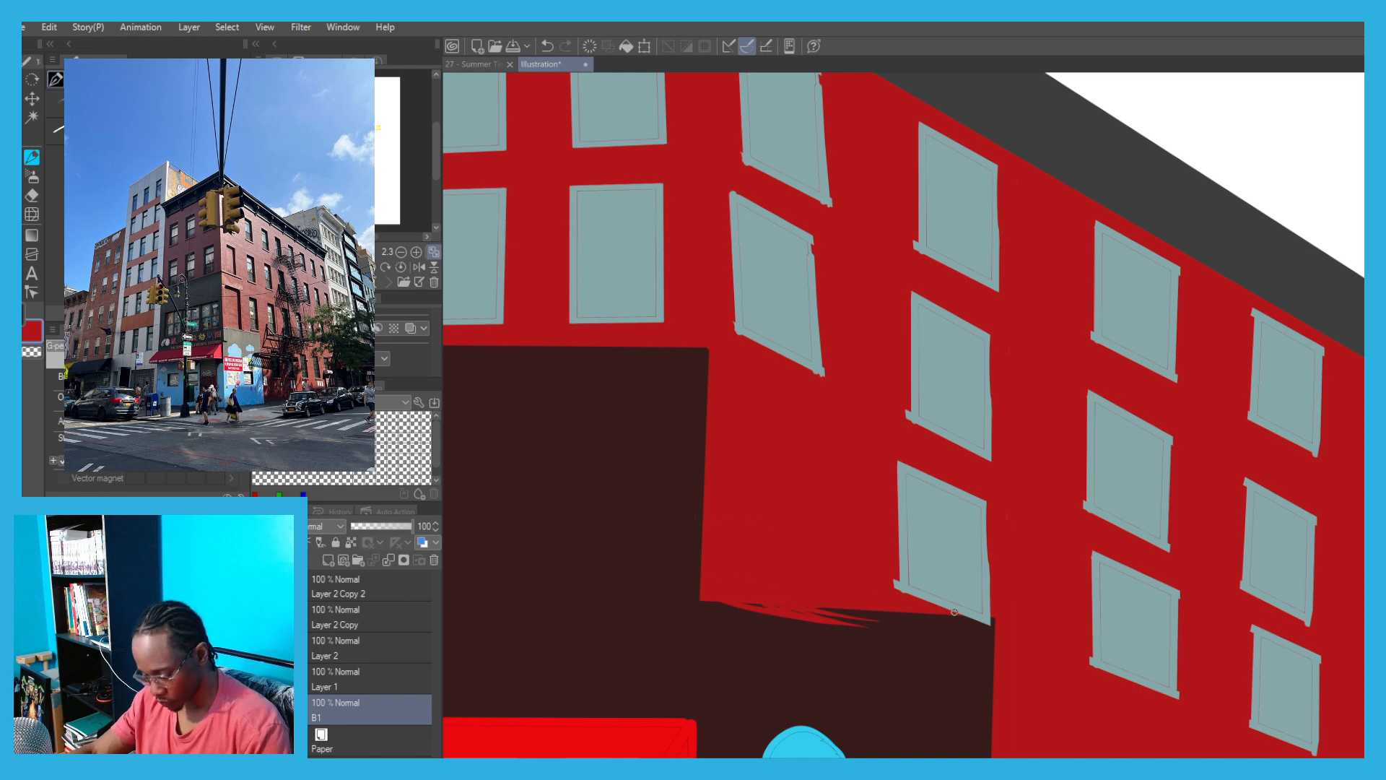
pyautogui.moveTo(981, 618); pyautogui.dragTo(783, 607)
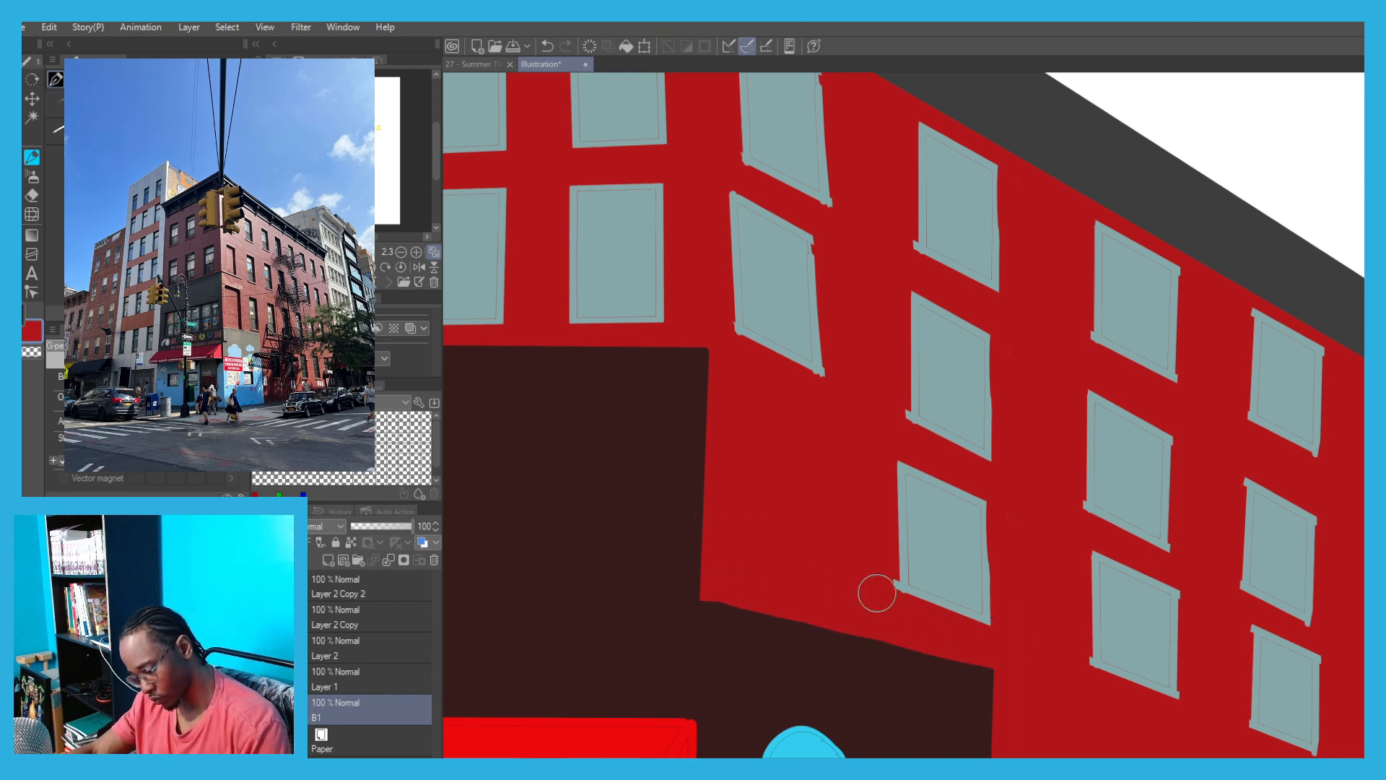
pyautogui.scroll(-2, 734, 532)
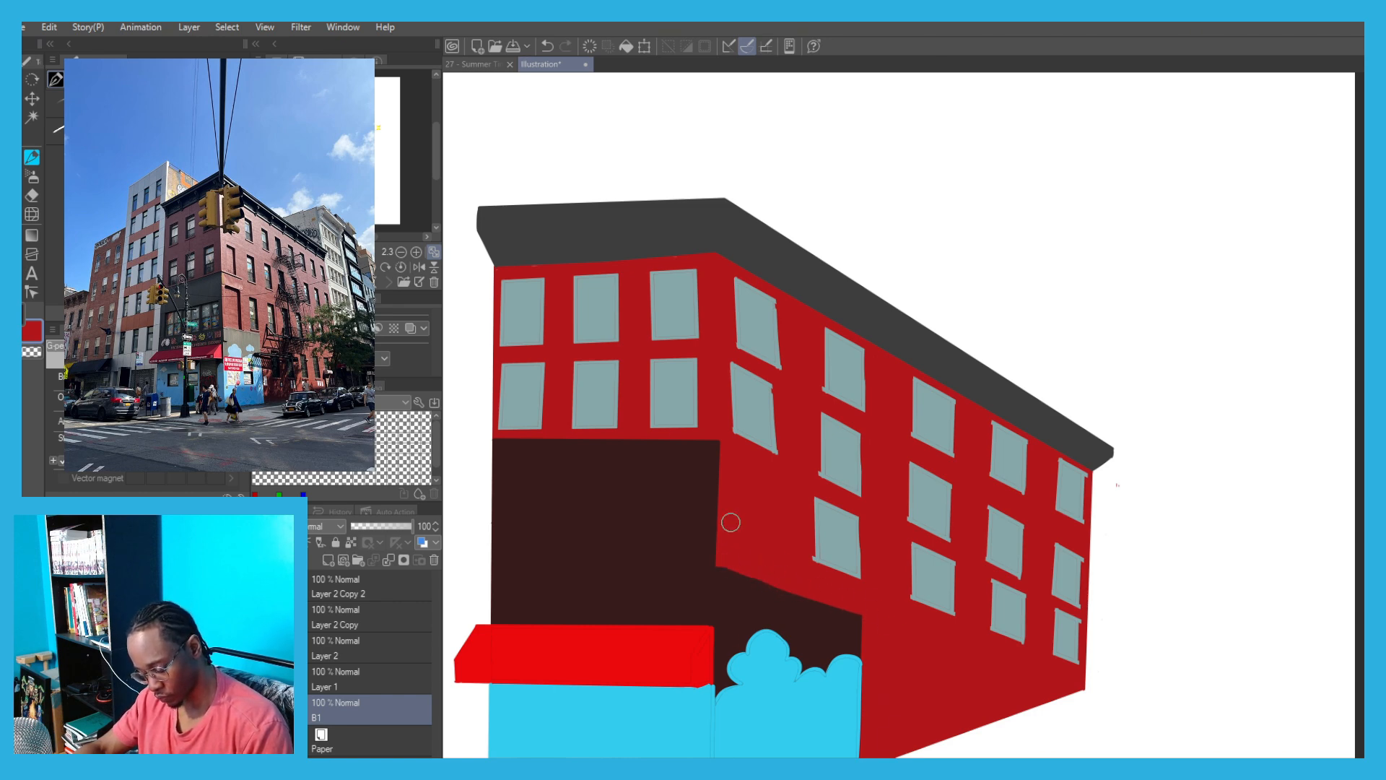
# Merge the three right-wall window layers down into Layer 1.
pyautogui.scroll(-4, 731, 522)
pyautogui.scroll(3, 582, 429)
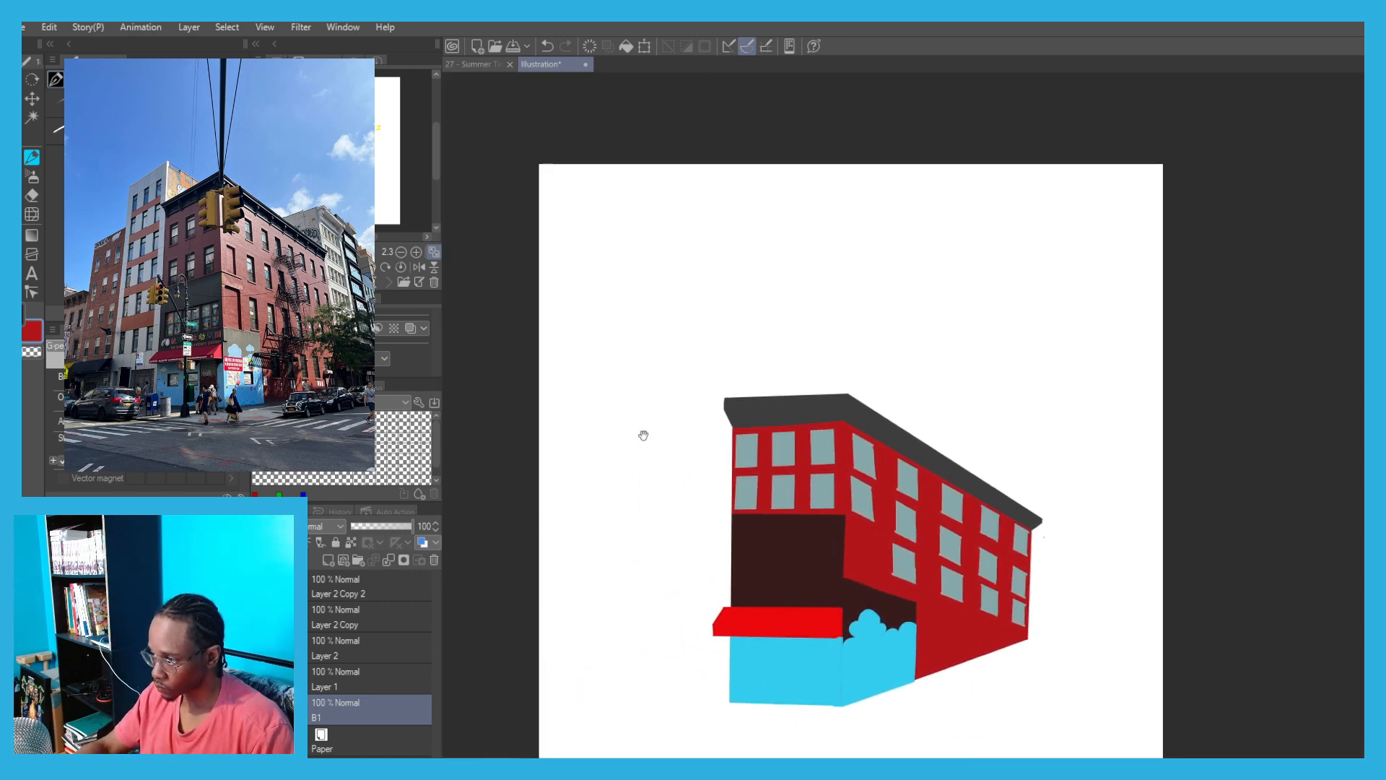
pyautogui.scroll(3, 756, 485)
pyautogui.moveTo(678, 545); pyautogui.dragTo(590, 538)
pyautogui.click(390, 572)
pyautogui.hotkey('ctrl', 'e')
pyautogui.hotkey('ctrl', 'e')
pyautogui.hotkey('ctrl', 'e')
pyautogui.scroll(-3, 796, 398)
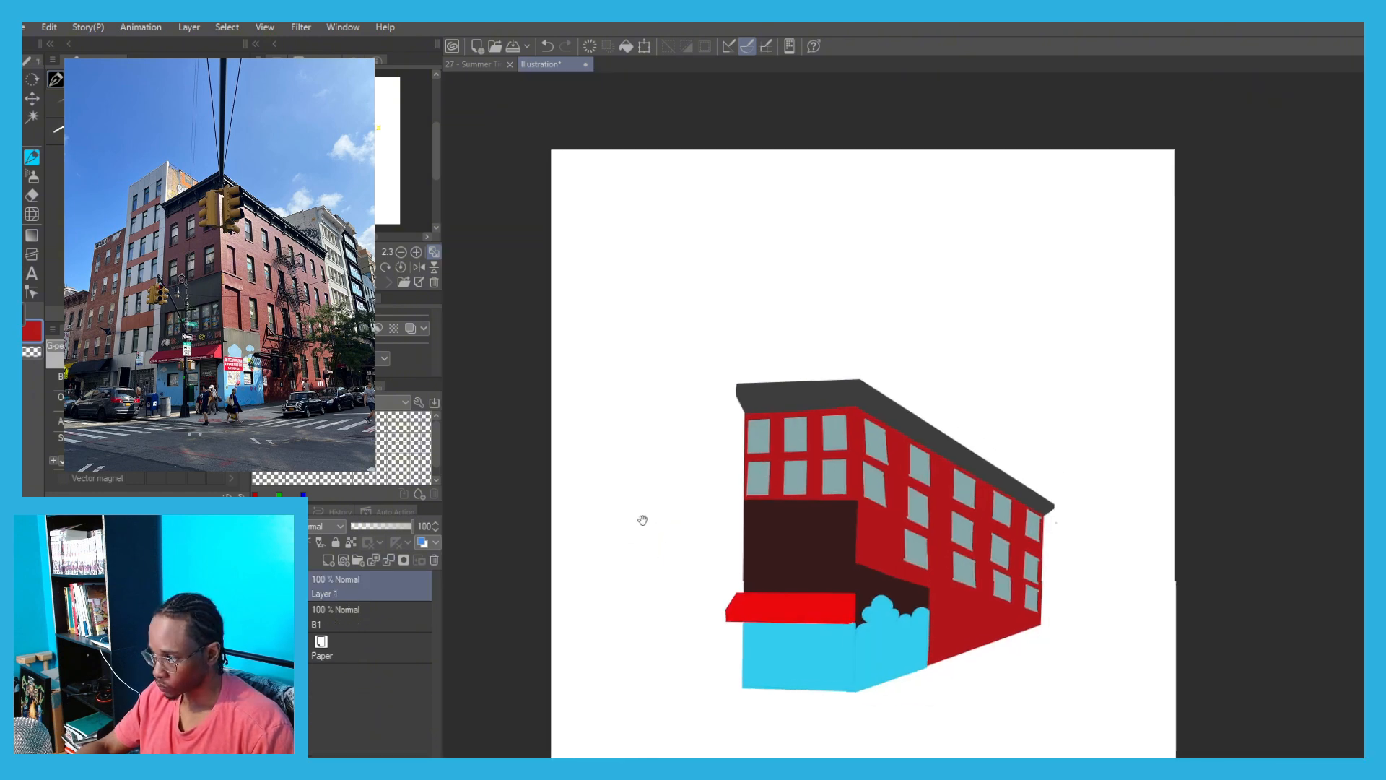
# Switch to a textured brush with bright blue and add a new layer between B1 and Paper.
pyautogui.press('p')
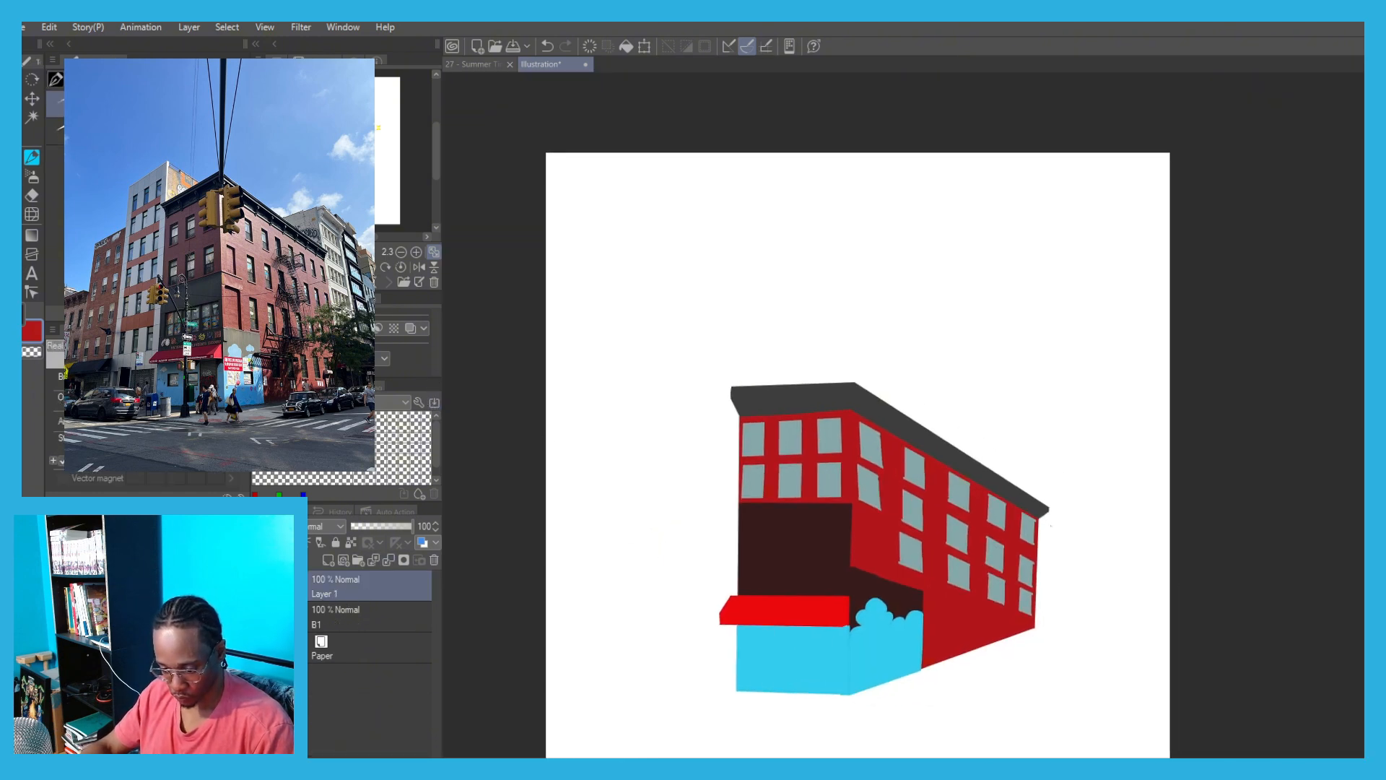
pyautogui.press('p')
pyautogui.scroll(2, 859, 455)
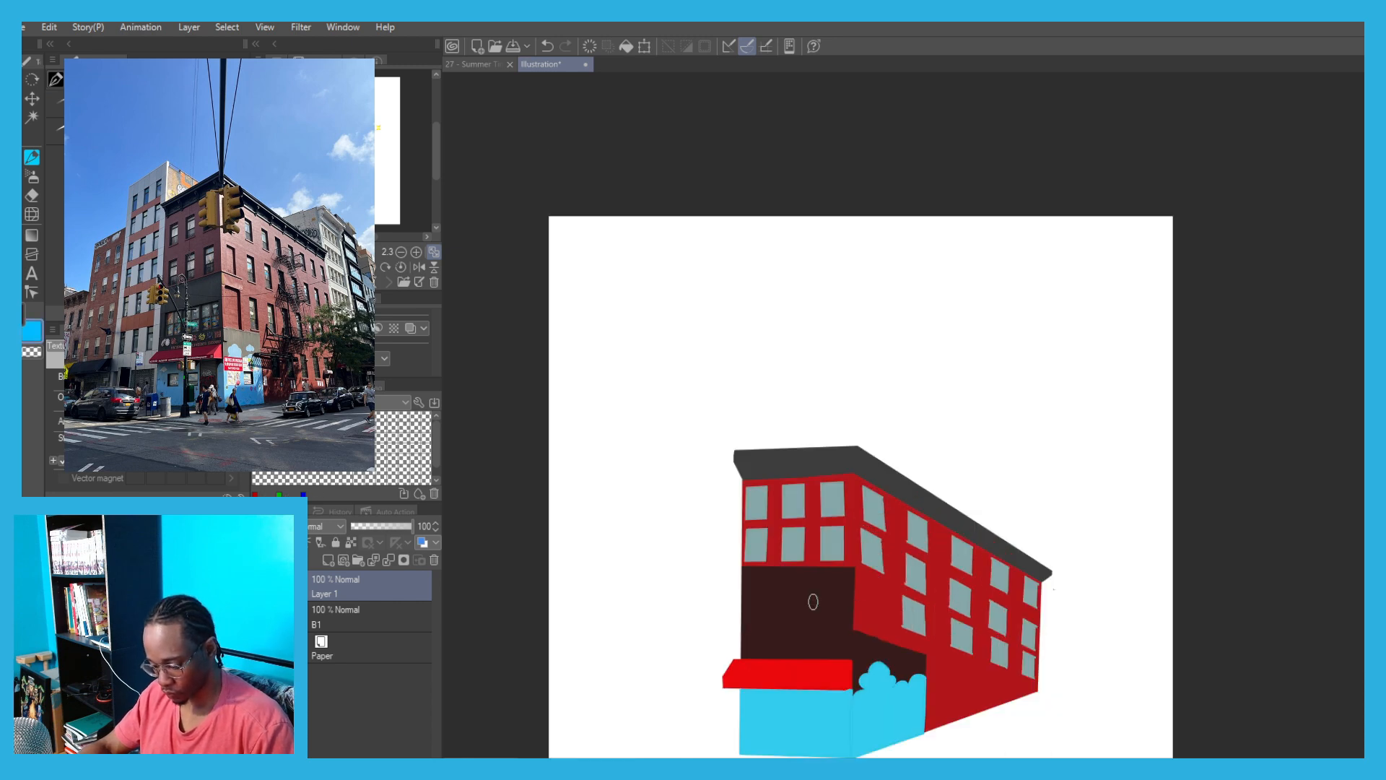
pyautogui.click(340, 648)
pyautogui.click(328, 560)
# Paint a loose bright blue sky behind the building with broad strokes, rotating the canvas while painting and straightening it again.
pyautogui.scroll(-5, 1062, 542)
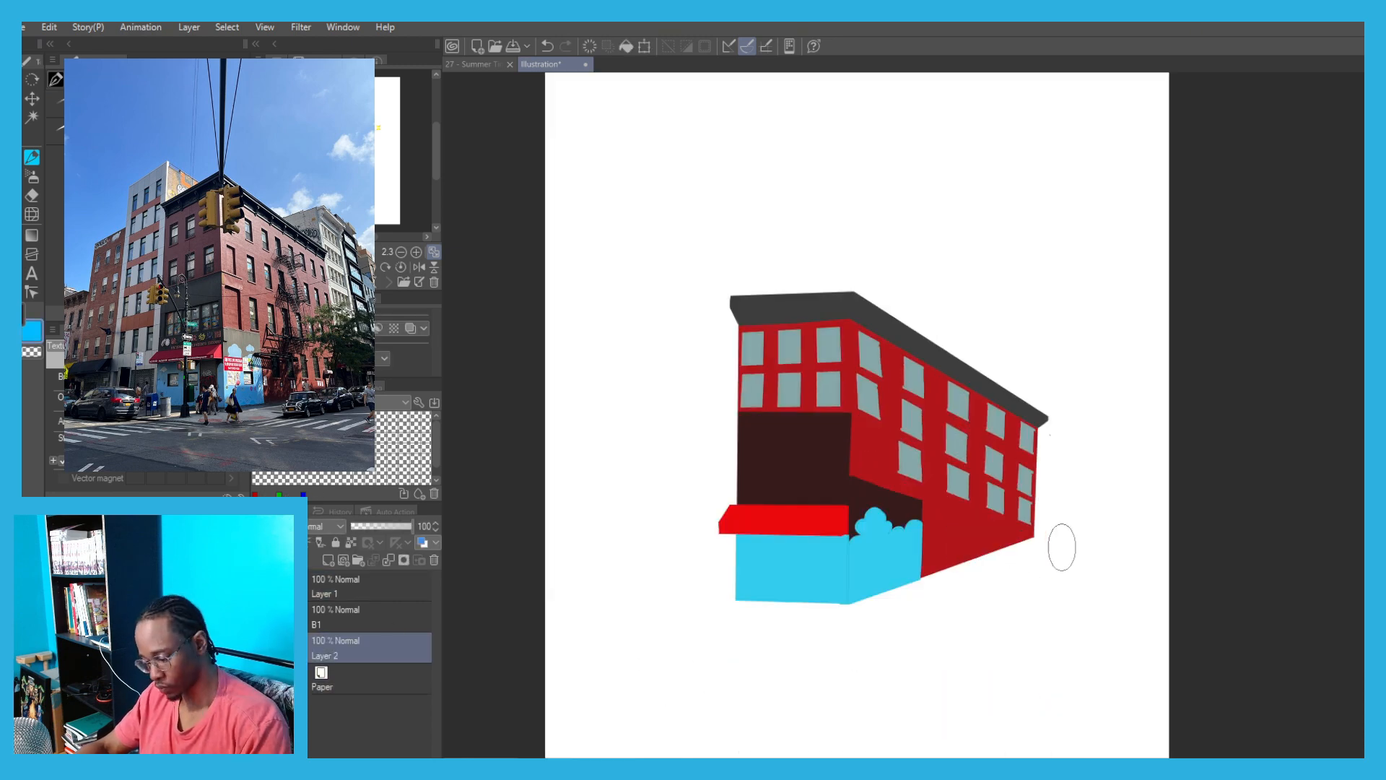
pyautogui.moveTo(1062, 541)
pyautogui.mouseDown()
pyautogui.moveTo(578, 462)
pyautogui.moveTo(670, 369)
pyautogui.moveTo(1061, 405)
pyautogui.mouseUp()
pyautogui.press('r')
pyautogui.moveTo(938, 289)
pyautogui.mouseDown()
pyautogui.moveTo(1040, 448)
pyautogui.moveTo(1026, 505)
pyautogui.mouseUp()
pyautogui.moveTo(860, 177)
pyautogui.mouseDown()
pyautogui.moveTo(914, 311)
pyautogui.moveTo(960, 378)
pyautogui.moveTo(994, 286)
pyautogui.moveTo(1163, 598)
pyautogui.moveTo(1011, 174)
pyautogui.mouseUp()
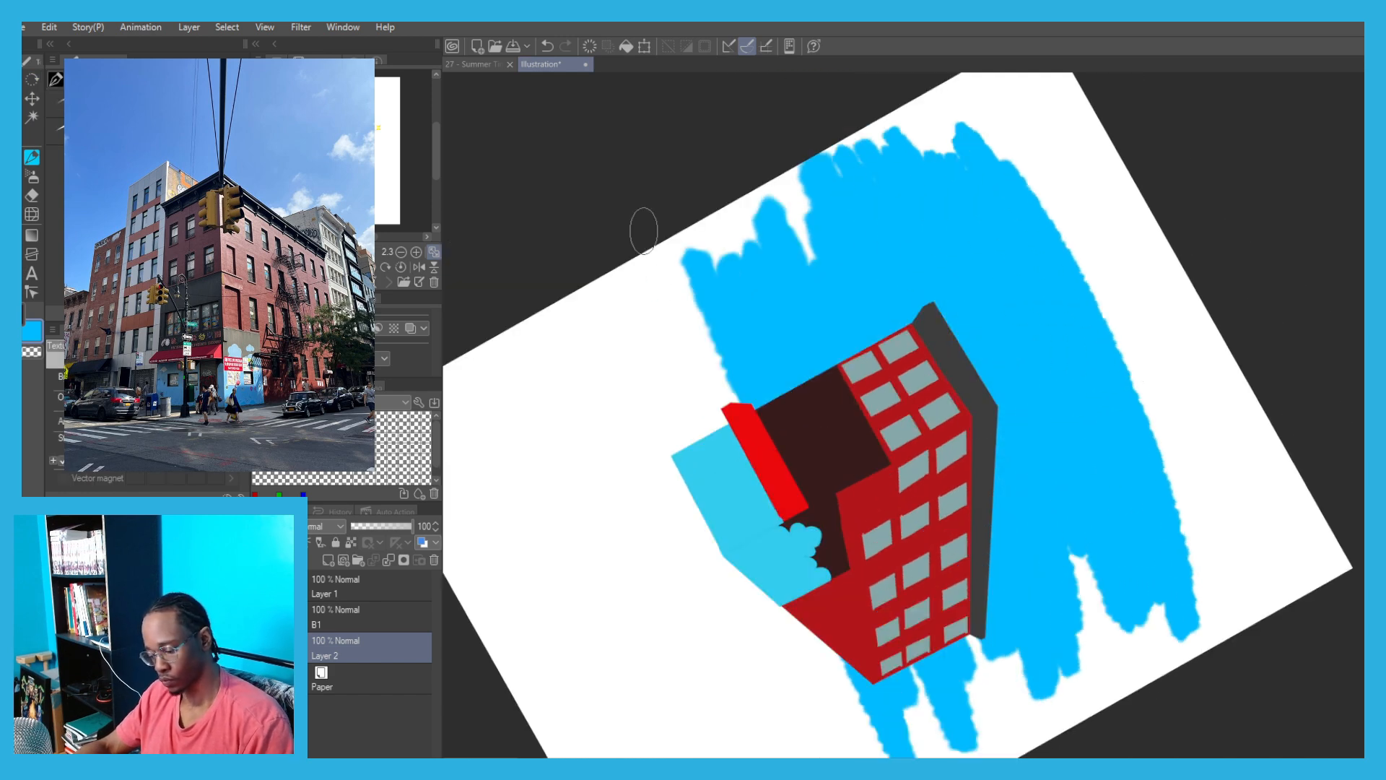
pyautogui.moveTo(654, 253)
pyautogui.mouseDown()
pyautogui.moveTo(610, 285)
pyautogui.moveTo(904, 613)
pyautogui.mouseUp()
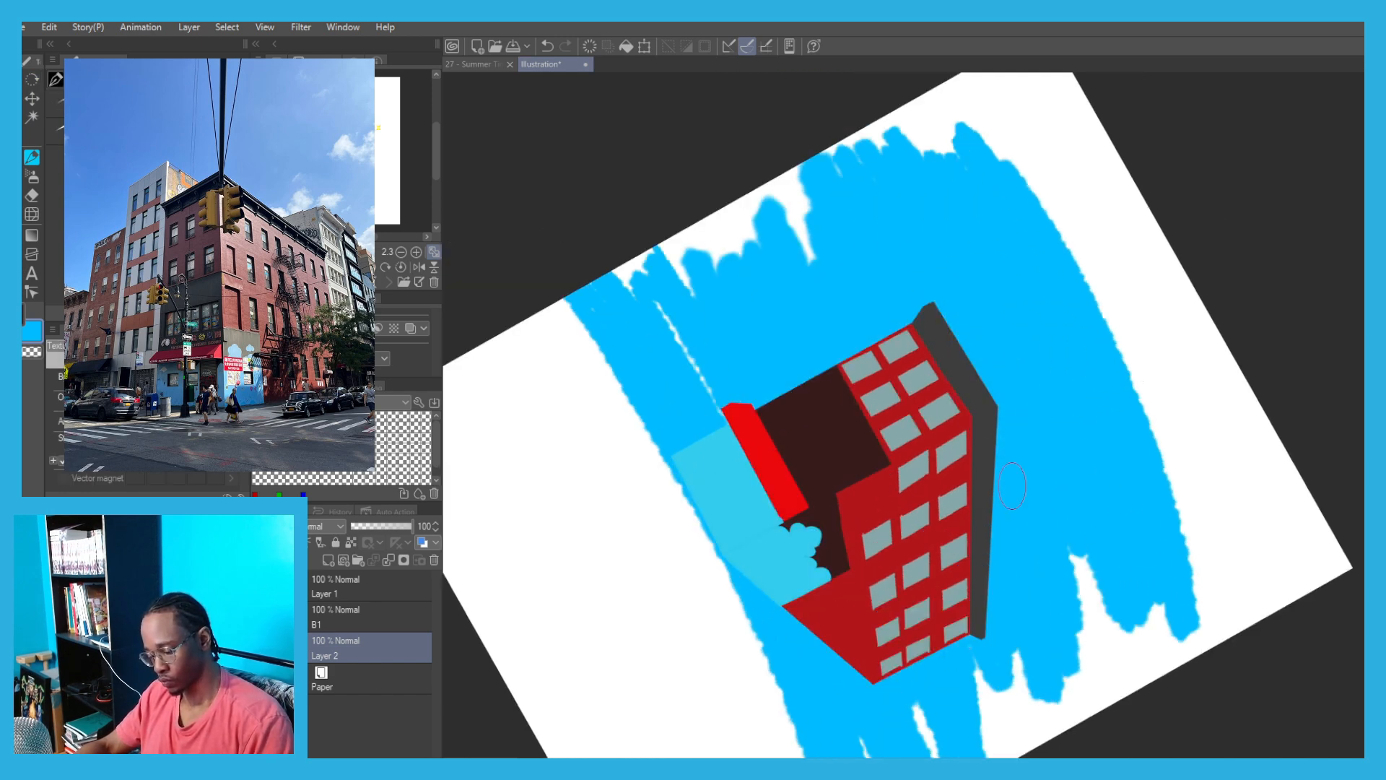
pyautogui.moveTo(1177, 577); pyautogui.dragTo(953, 87)
pyautogui.press('r')
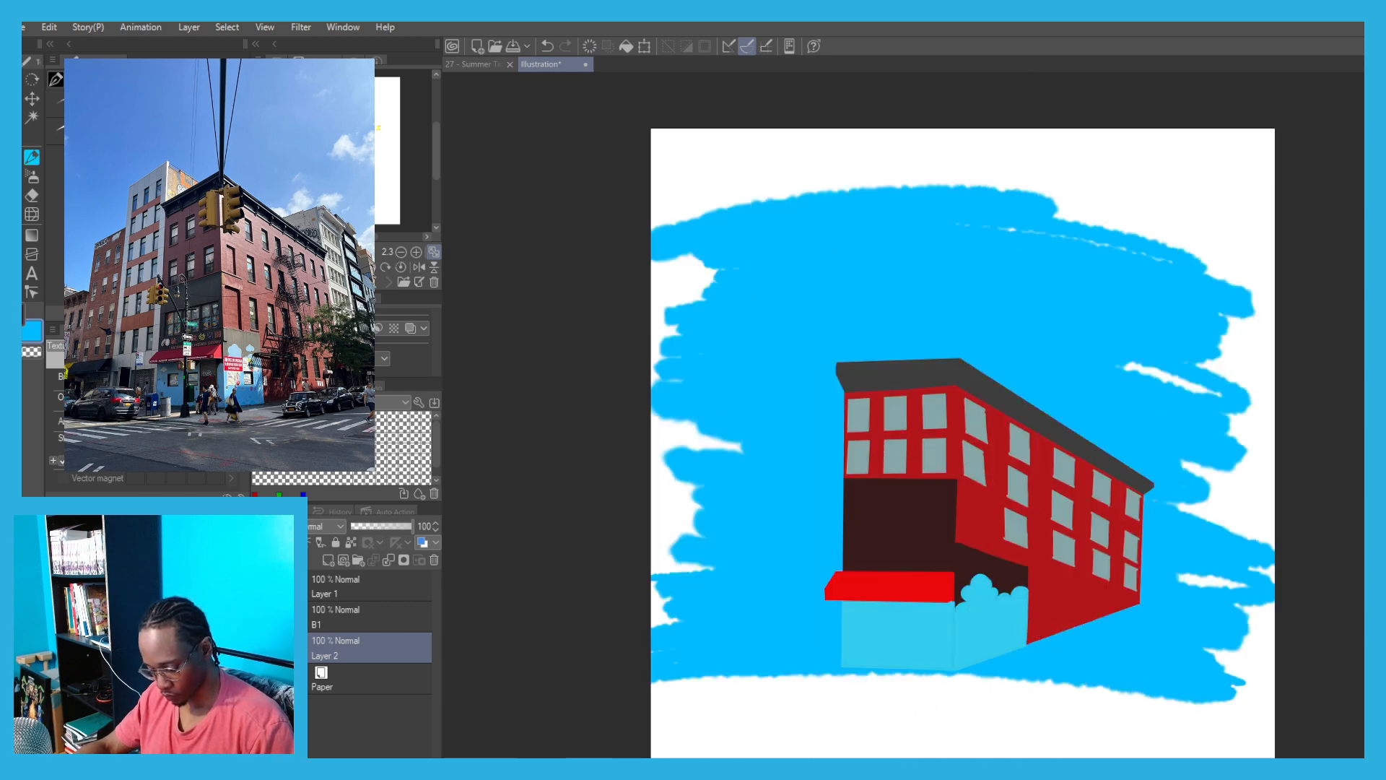
# Lighten the bright blue sky on Layer 2 to a pale blue with a hue/saturation/luminosity adjustment.
pyautogui.press('space')
pyautogui.moveTo(582, 677); pyautogui.dragTo(556, 655)
pyautogui.hotkey('ctrl', 'u')
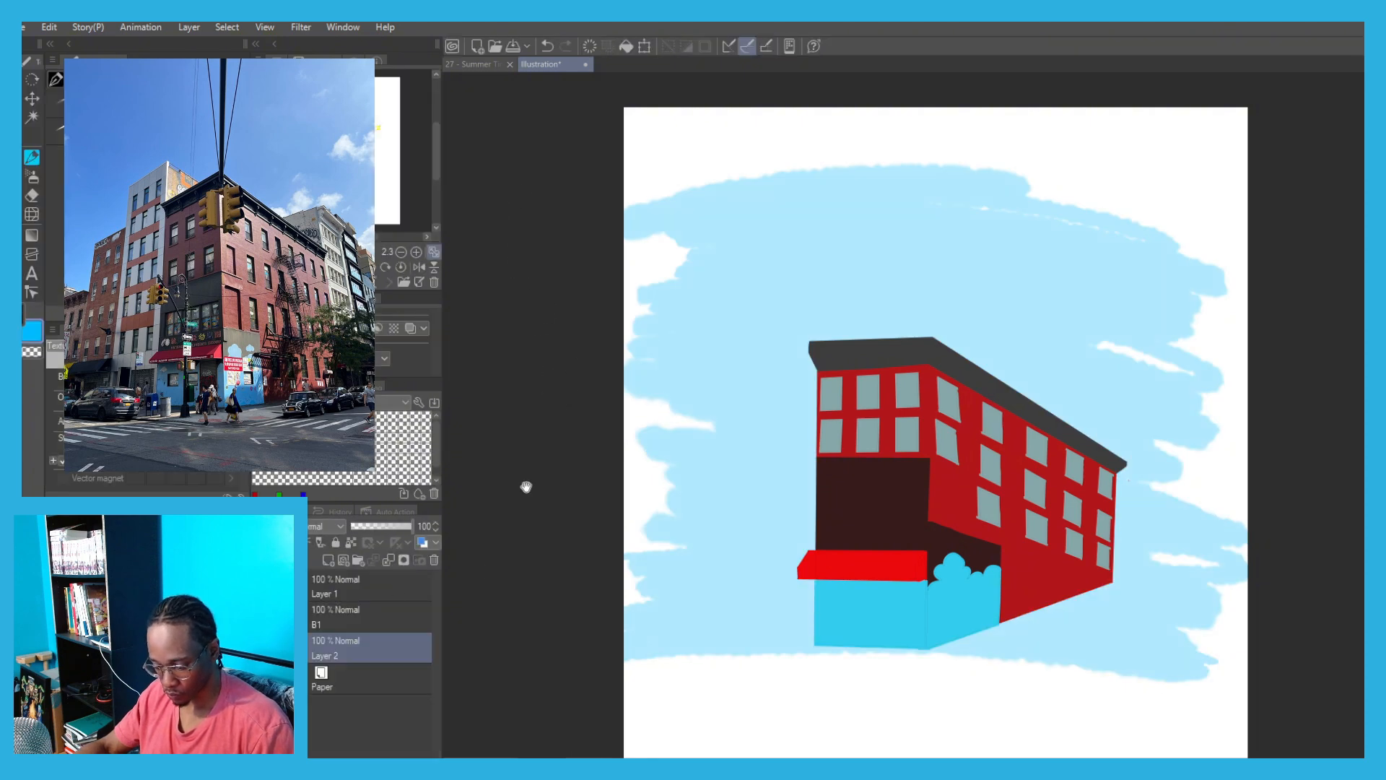
# Add a new layer named B2, place it between B1 and Layer 2, and switch to white.
pyautogui.click(334, 591)
pyautogui.click(330, 562)
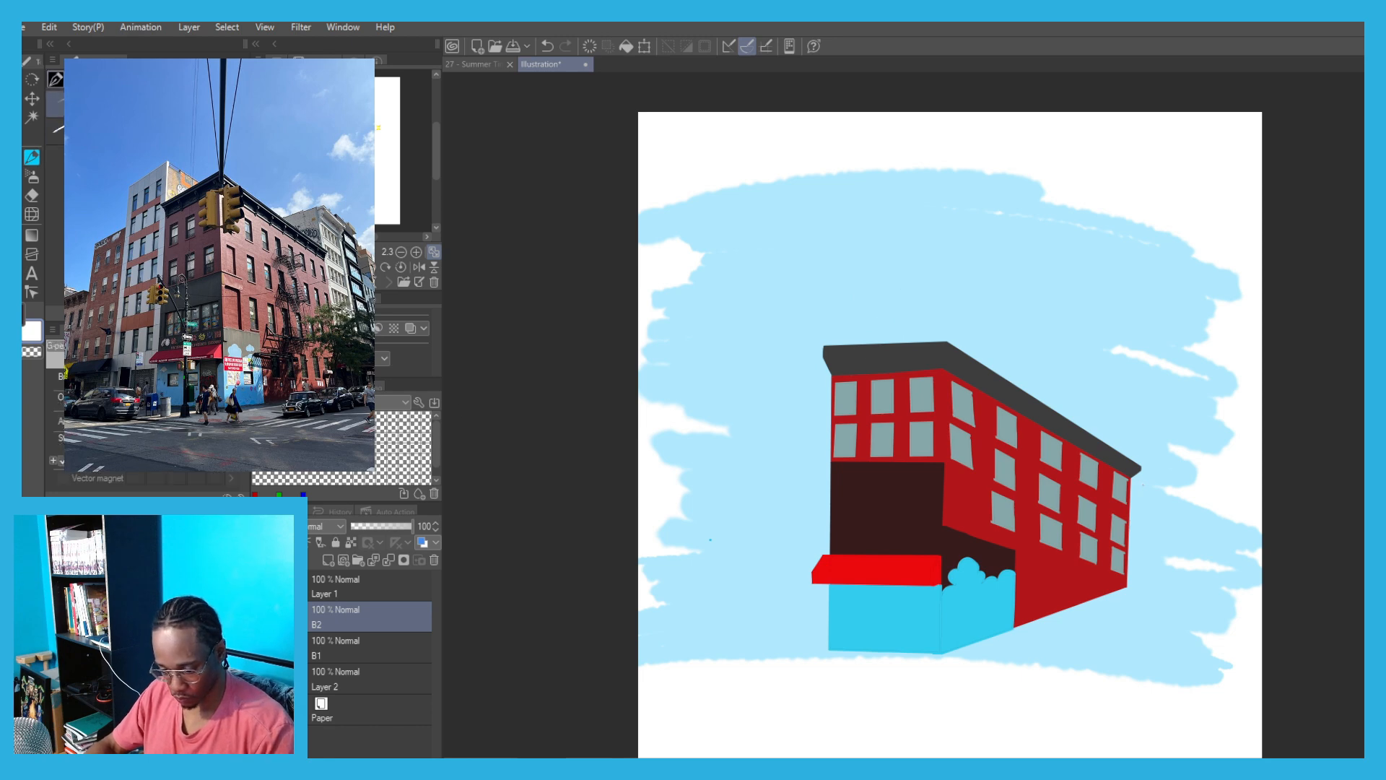
pyautogui.scroll(5, 799, 397)
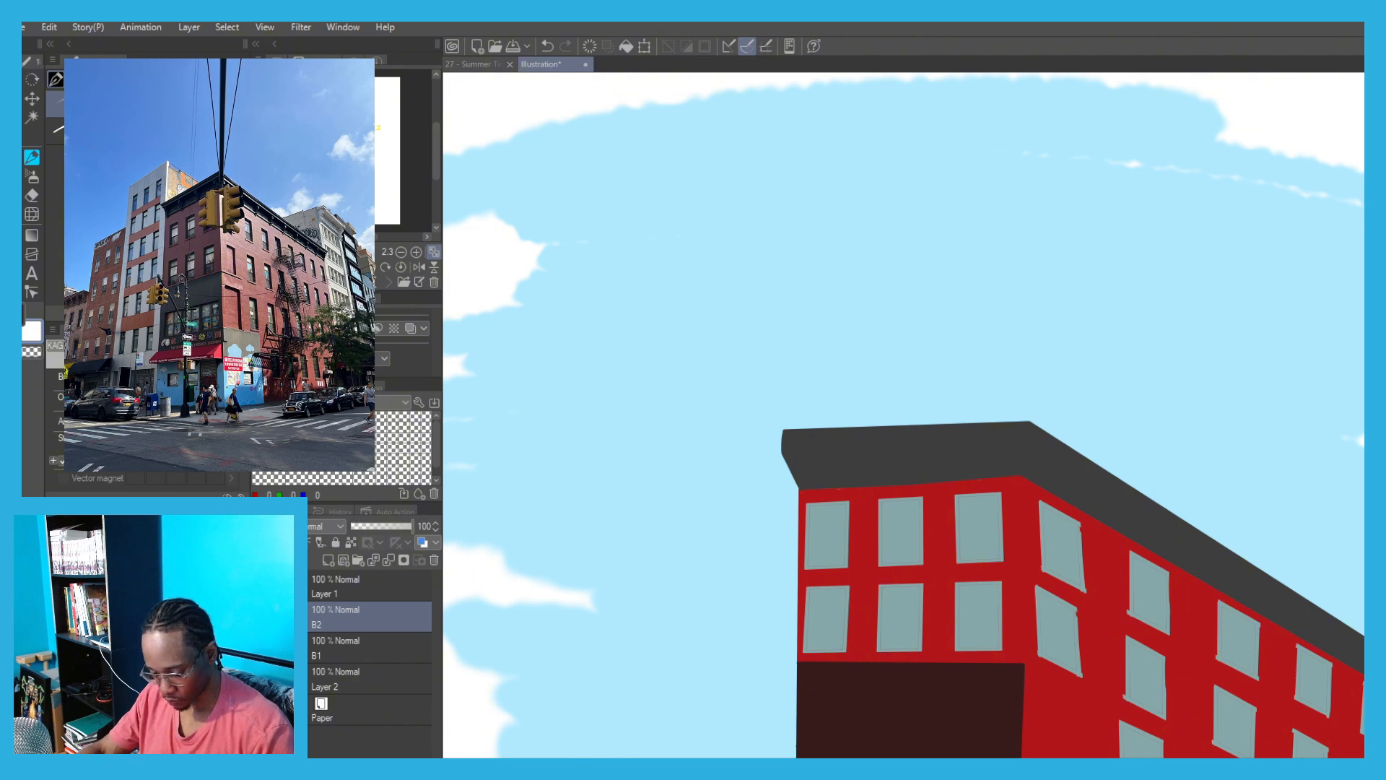
pyautogui.moveTo(948, 427); pyautogui.dragTo(733, 317)
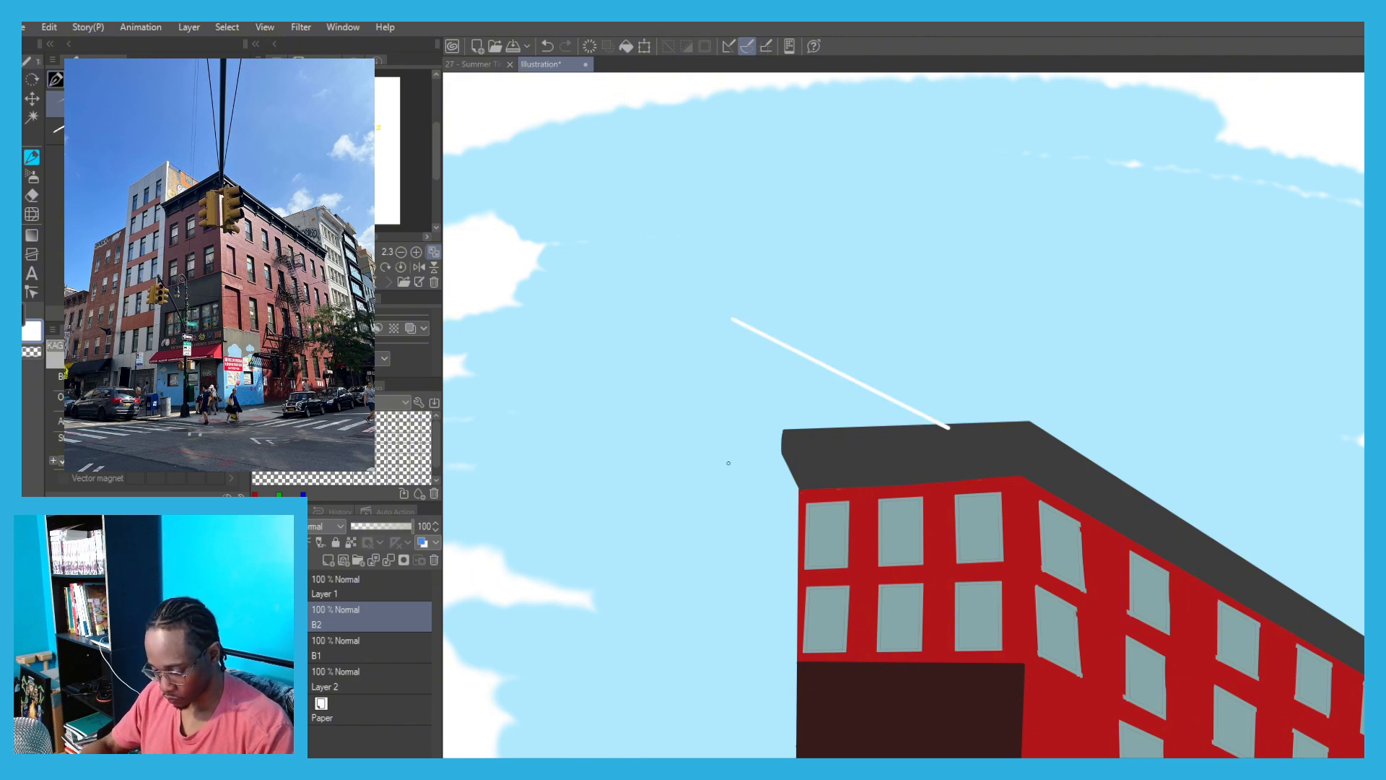
pyautogui.hotkey('ctrl', 'z')
pyautogui.moveTo(353, 623); pyautogui.dragTo(353, 672)
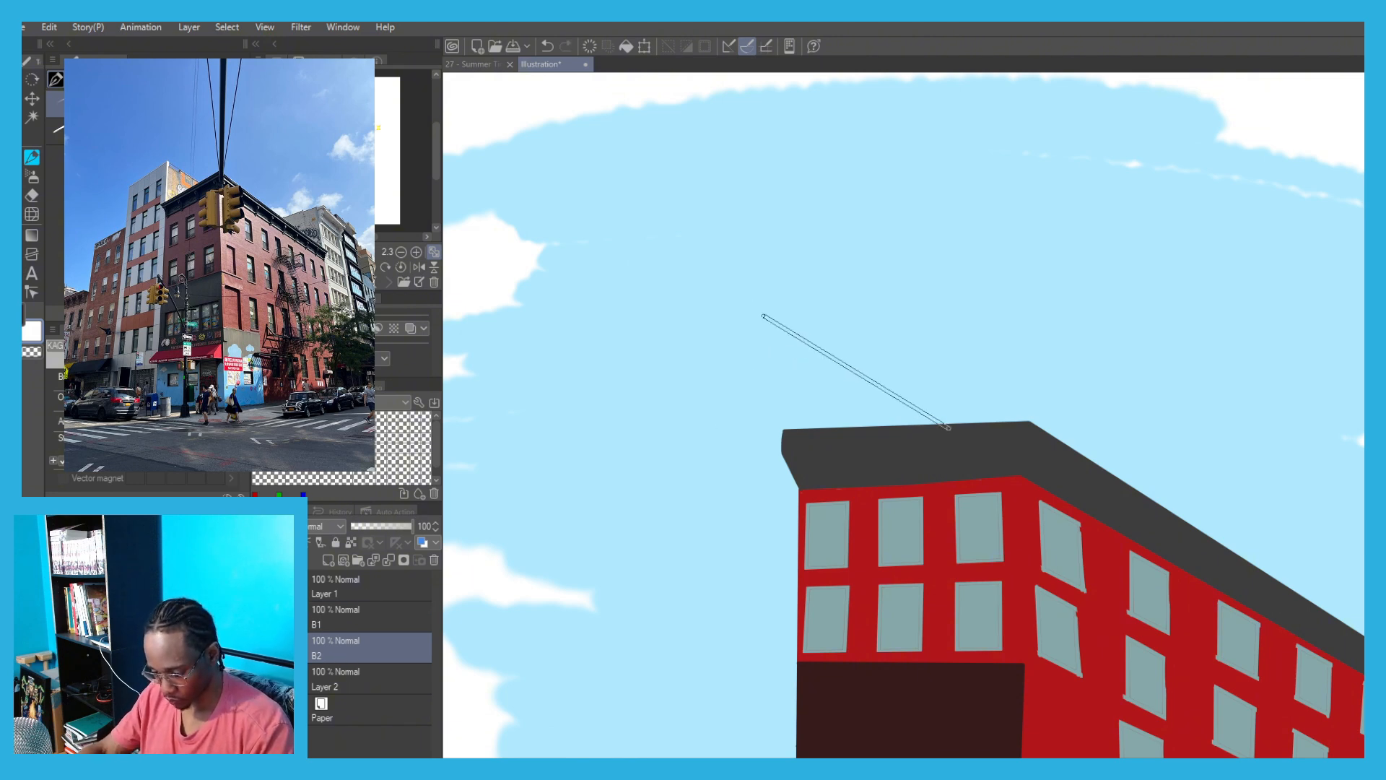
pyautogui.keyDown('shift'); pyautogui.click(749, 291); pyautogui.keyUp('shift')
pyautogui.moveTo(703, 569)
pyautogui.mouseDown()
pyautogui.moveTo(759, 499)
pyautogui.moveTo(724, 554)
pyautogui.mouseUp()
pyautogui.hotkey('ctrl', 'z')
# Draw a second building's white vertical corner edge above the red building's roof corner and a roofline sloping down to the right.
pyautogui.moveTo(805, 284); pyautogui.dragTo(756, 383)
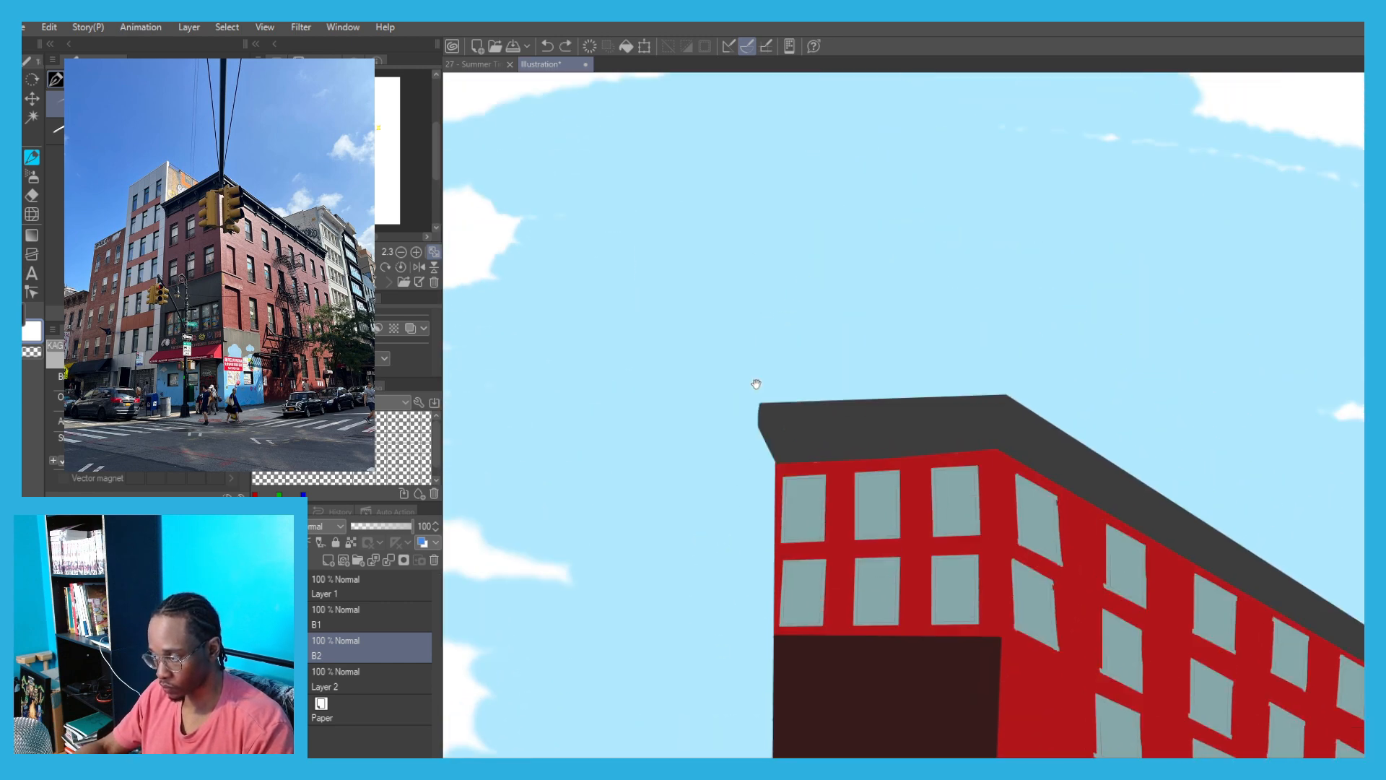
pyautogui.click(759, 404)
pyautogui.keyDown('shift'); pyautogui.click(760, 266); pyautogui.keyUp('shift')
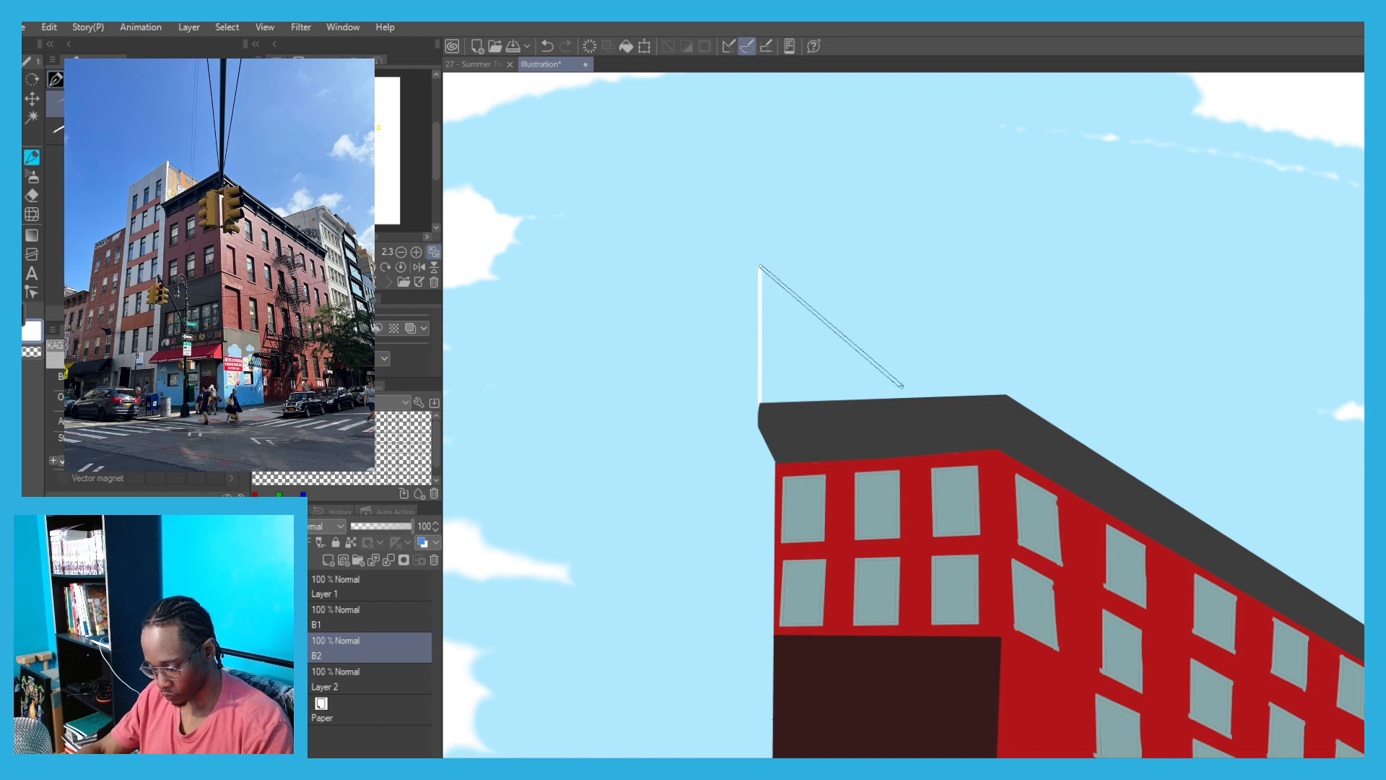
pyautogui.keyDown('shift'); pyautogui.click(918, 396); pyautogui.keyUp('shift')
# Outline the second building's front wall in white with a sloping roofline, a long vertical outer edge and a base line reaching the red building.
pyautogui.click(759, 266)
pyautogui.moveTo(538, 359); pyautogui.dragTo(669, 309)
pyautogui.scroll(-2, 711, 278)
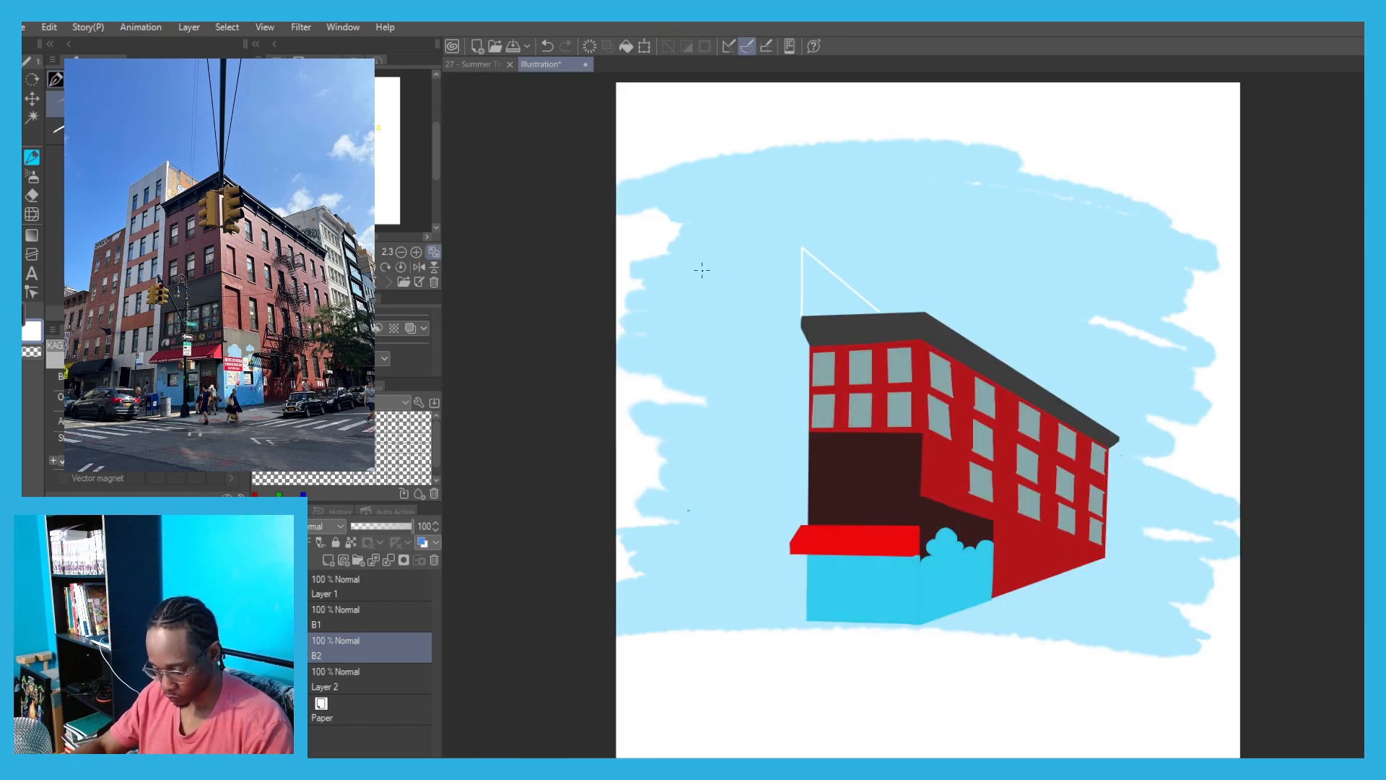
pyautogui.keyDown('shift'); pyautogui.click(691, 261); pyautogui.keyUp('shift')
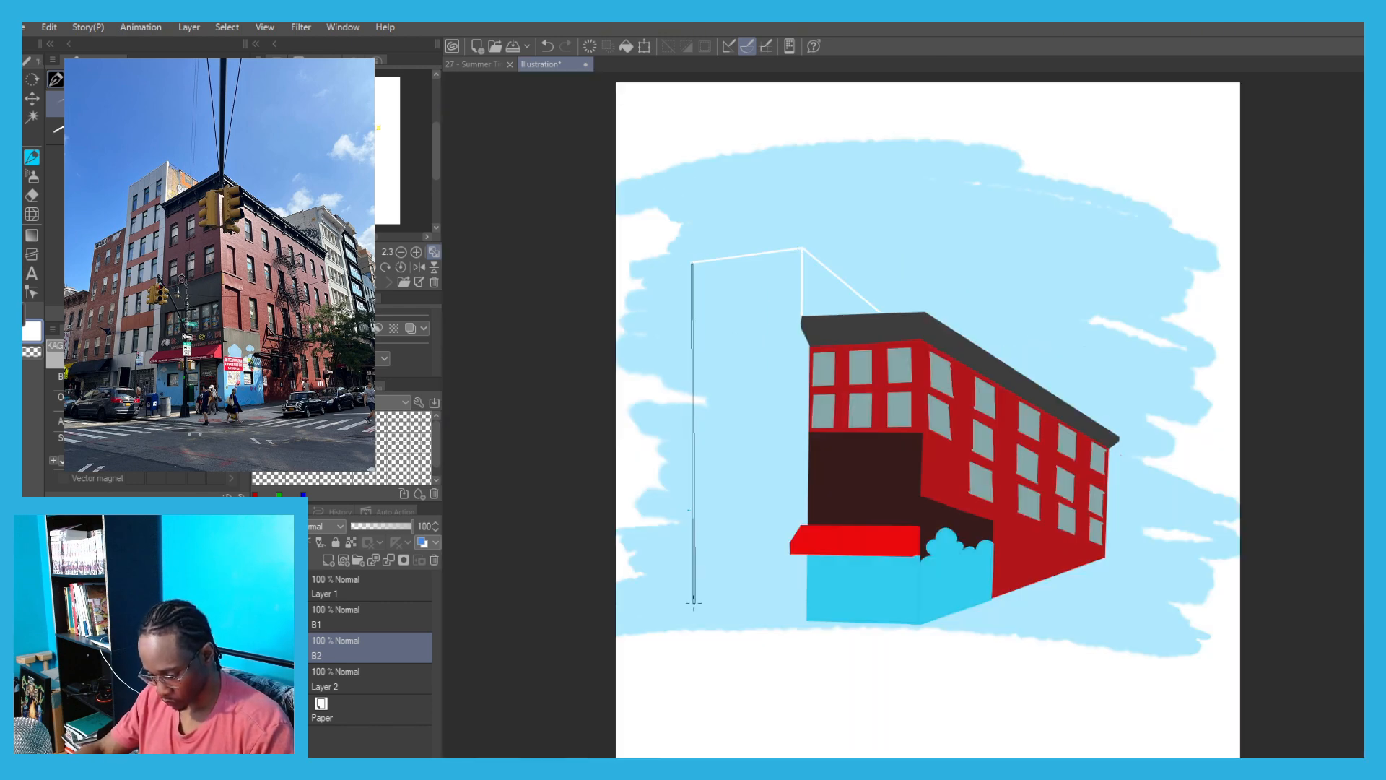
pyautogui.keyDown('shift'); pyautogui.click(690, 604); pyautogui.keyUp('shift')
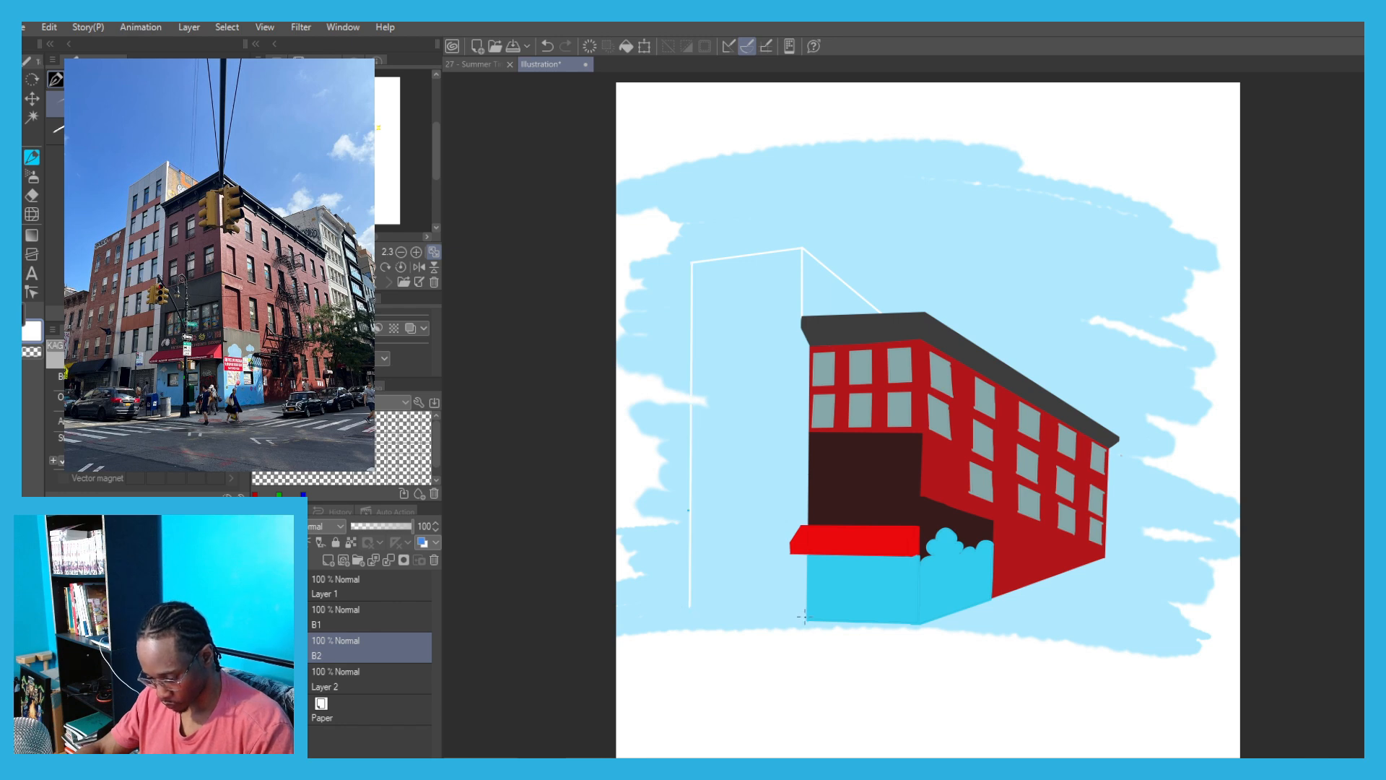
pyautogui.scroll(2, 683, 610)
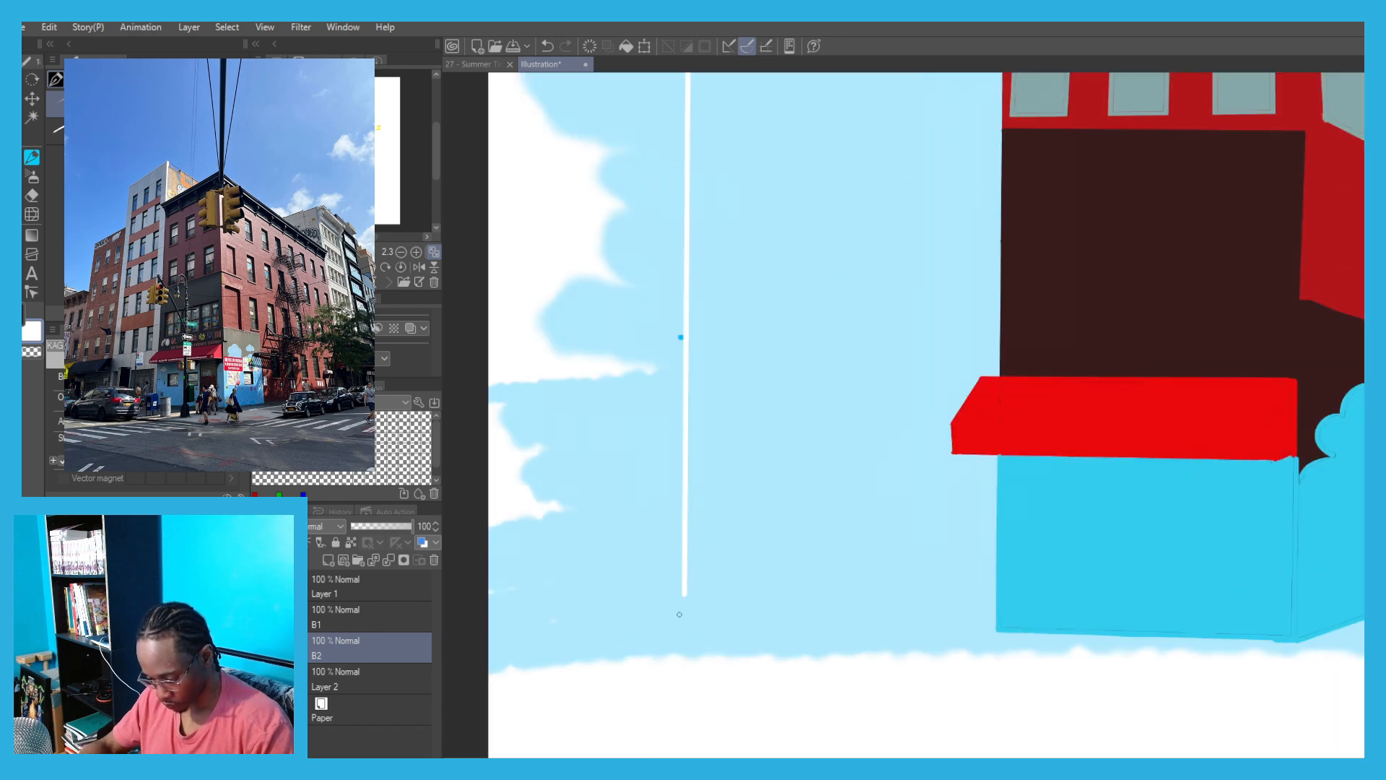
pyautogui.keyDown('shift'); pyautogui.click(1009, 628); pyautogui.keyUp('shift')
pyautogui.scroll(-2, 685, 602)
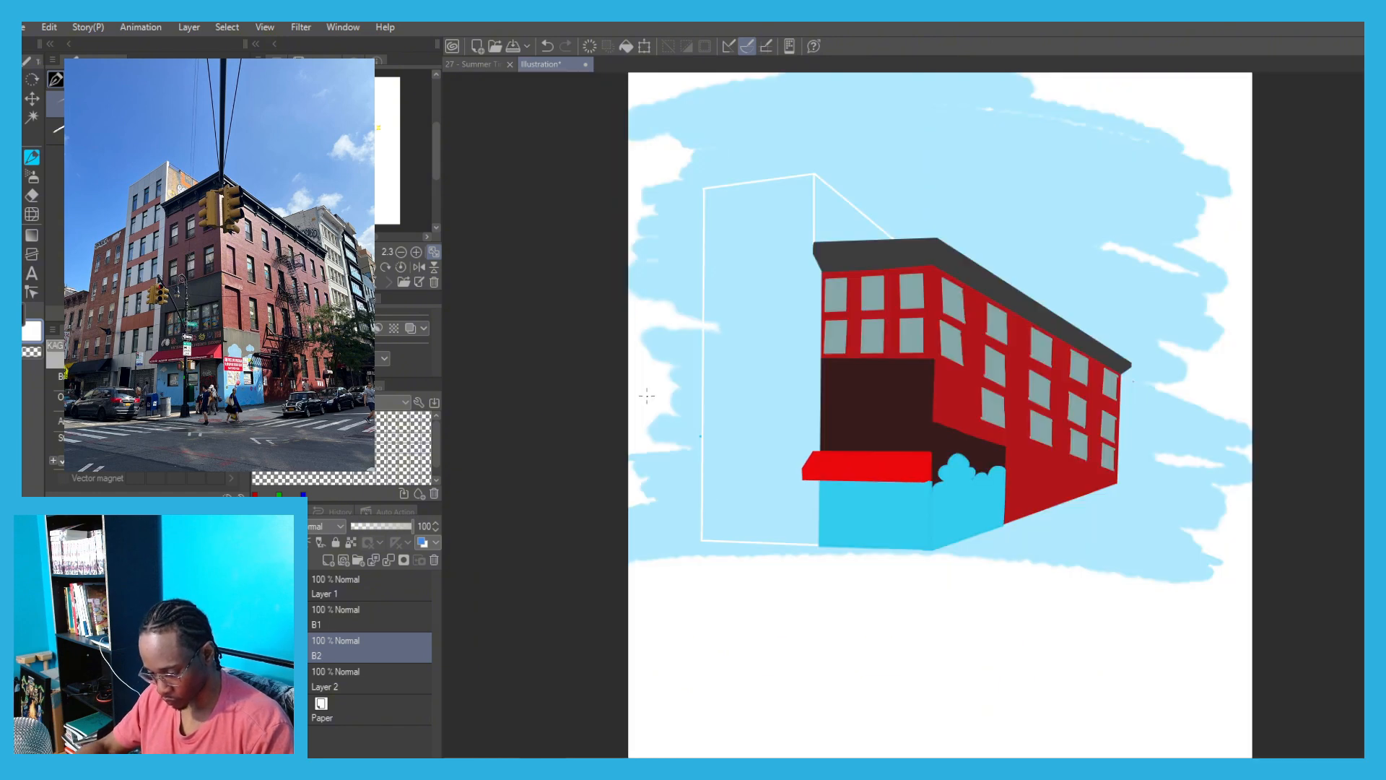
# On Layer 2, brush pale blue over the white gaps in the sky beside the new building's outer edge.
pyautogui.moveTo(646, 417); pyautogui.dragTo(640, 478)
pyautogui.click(390, 679)
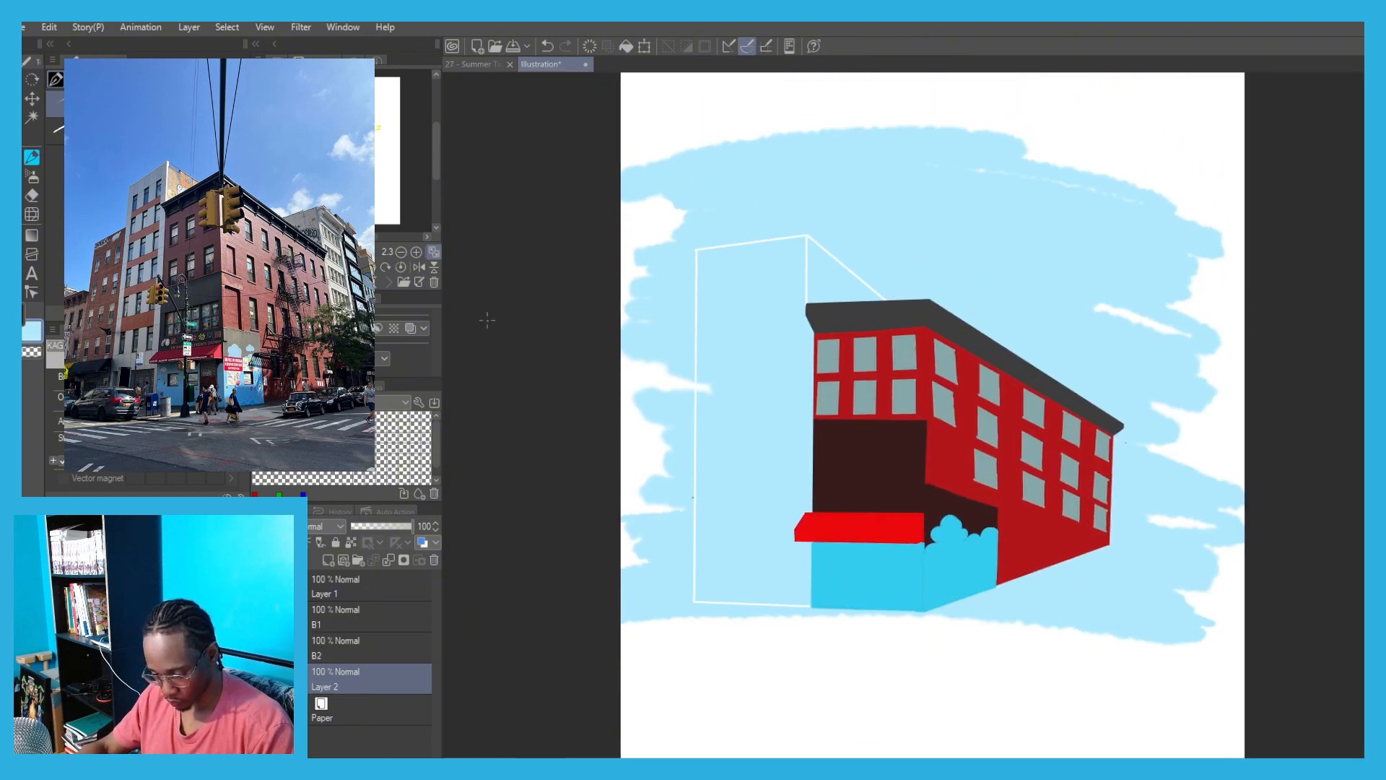
pyautogui.click(108, 80)
pyautogui.click(130, 131)
pyautogui.moveTo(656, 341)
pyautogui.mouseDown()
pyautogui.moveTo(704, 418)
pyautogui.moveTo(631, 365)
pyautogui.moveTo(646, 491)
pyautogui.mouseUp()
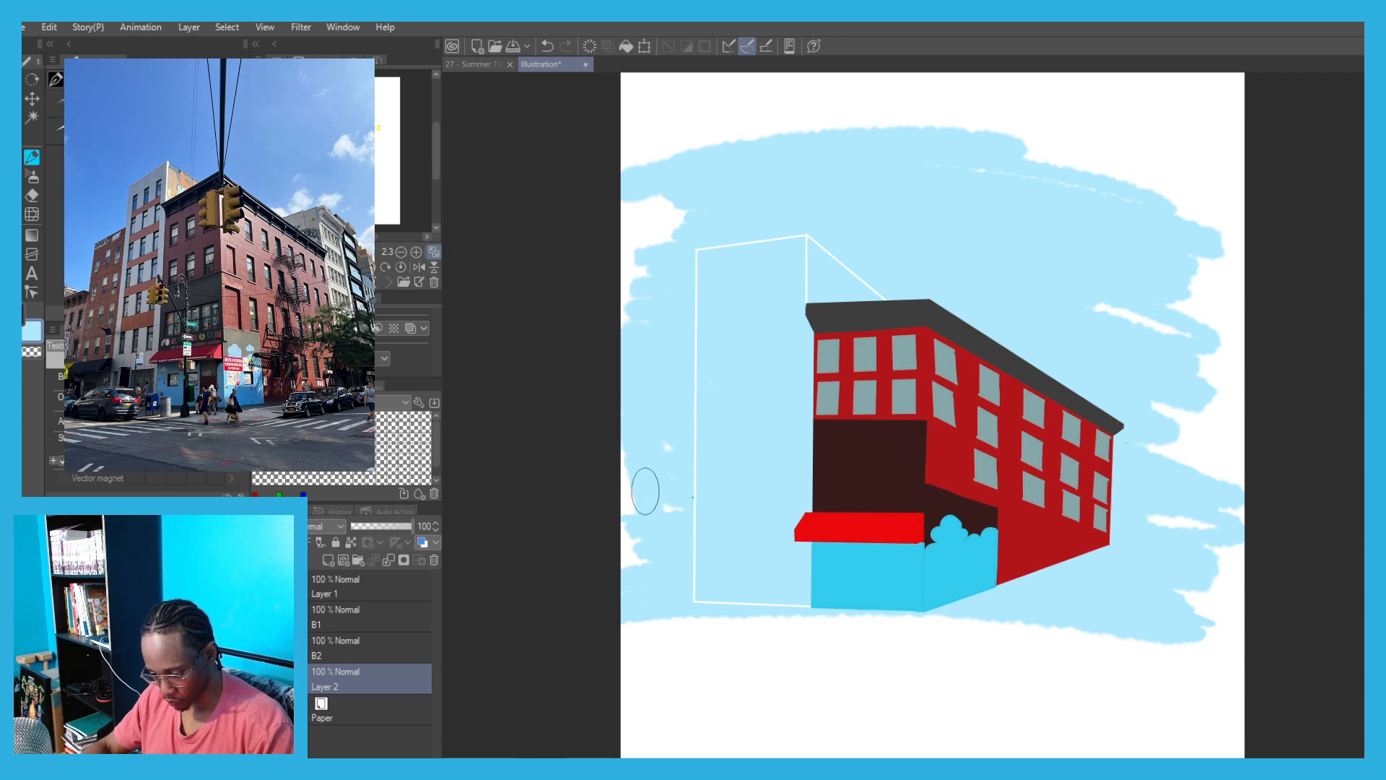
# On layer B2, fill the second building's front wall with white and paint over the leftover blue speck.
pyautogui.press('g')
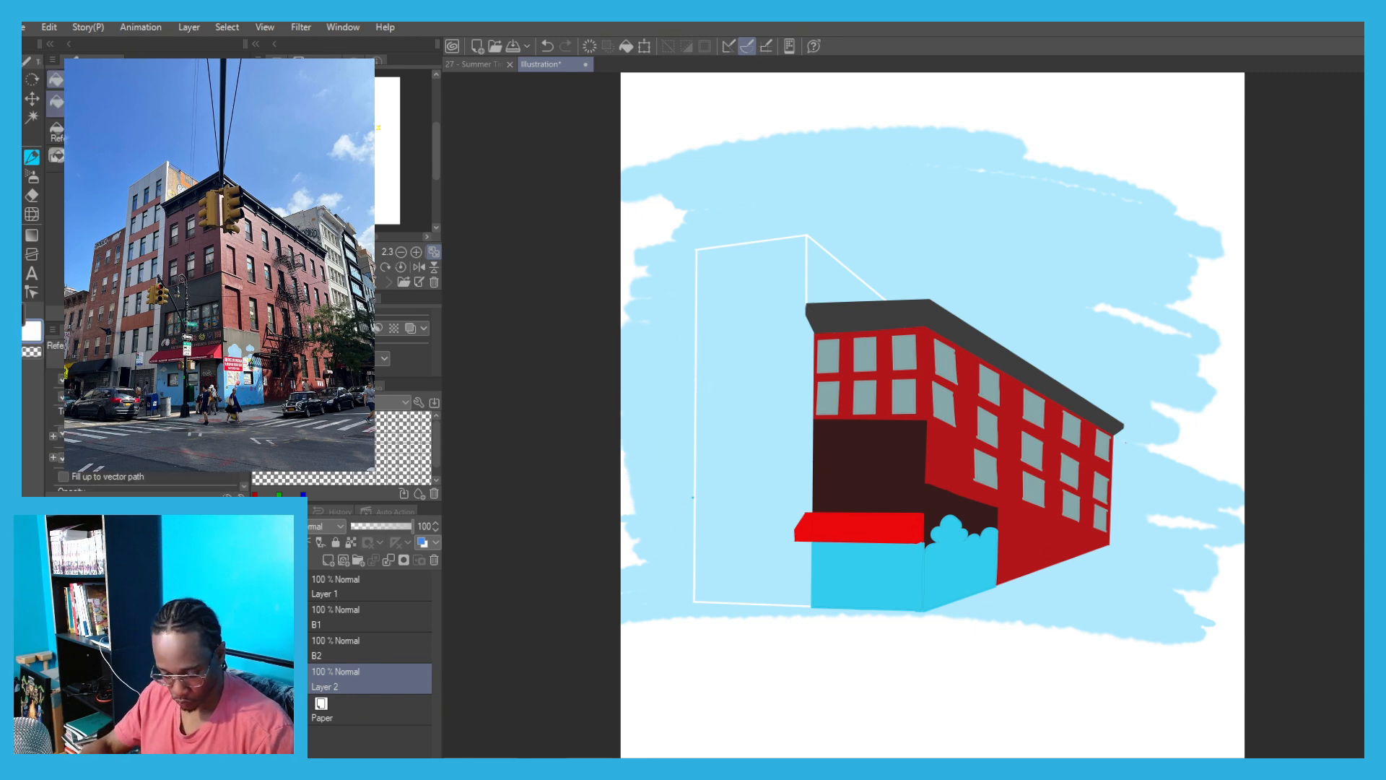
pyautogui.click(355, 648)
pyautogui.click(756, 449)
pyautogui.click(824, 278)
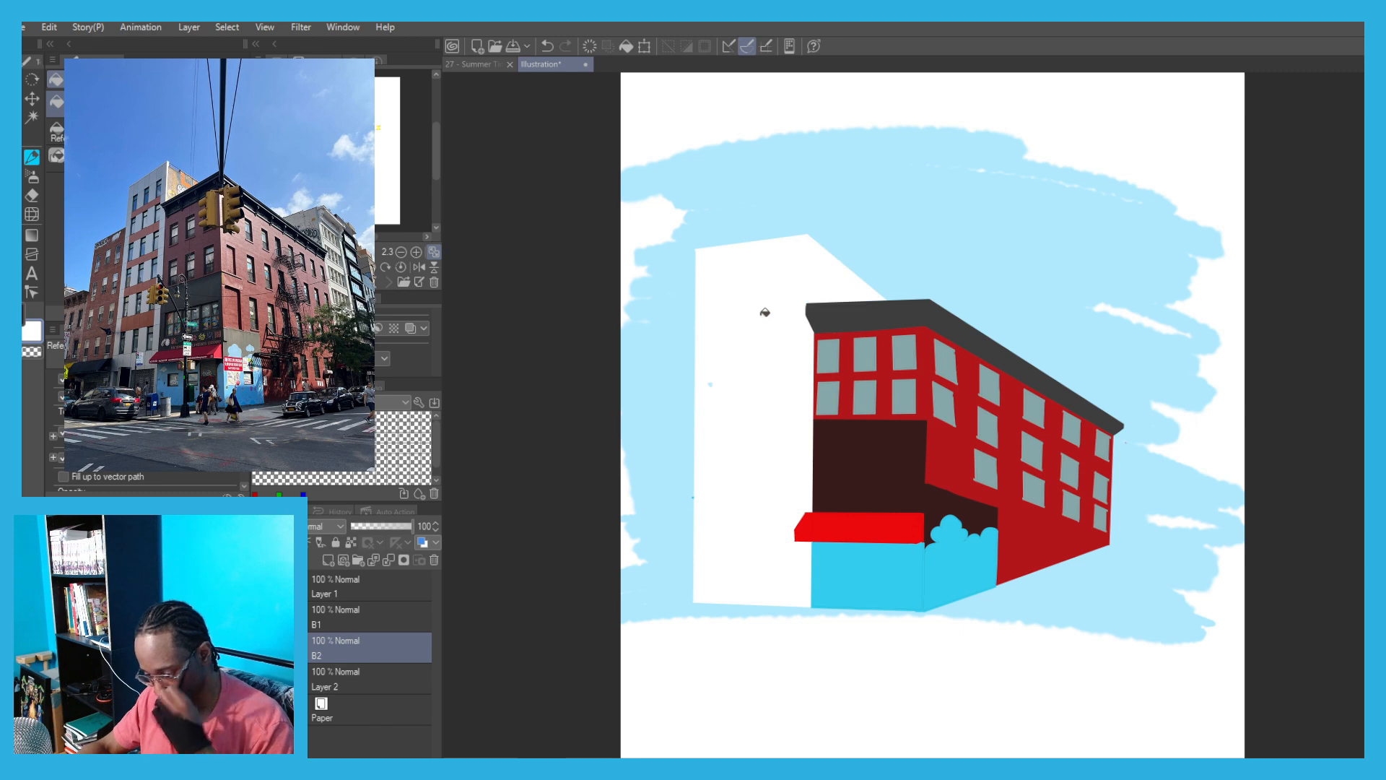
pyautogui.scroll(5, 728, 342)
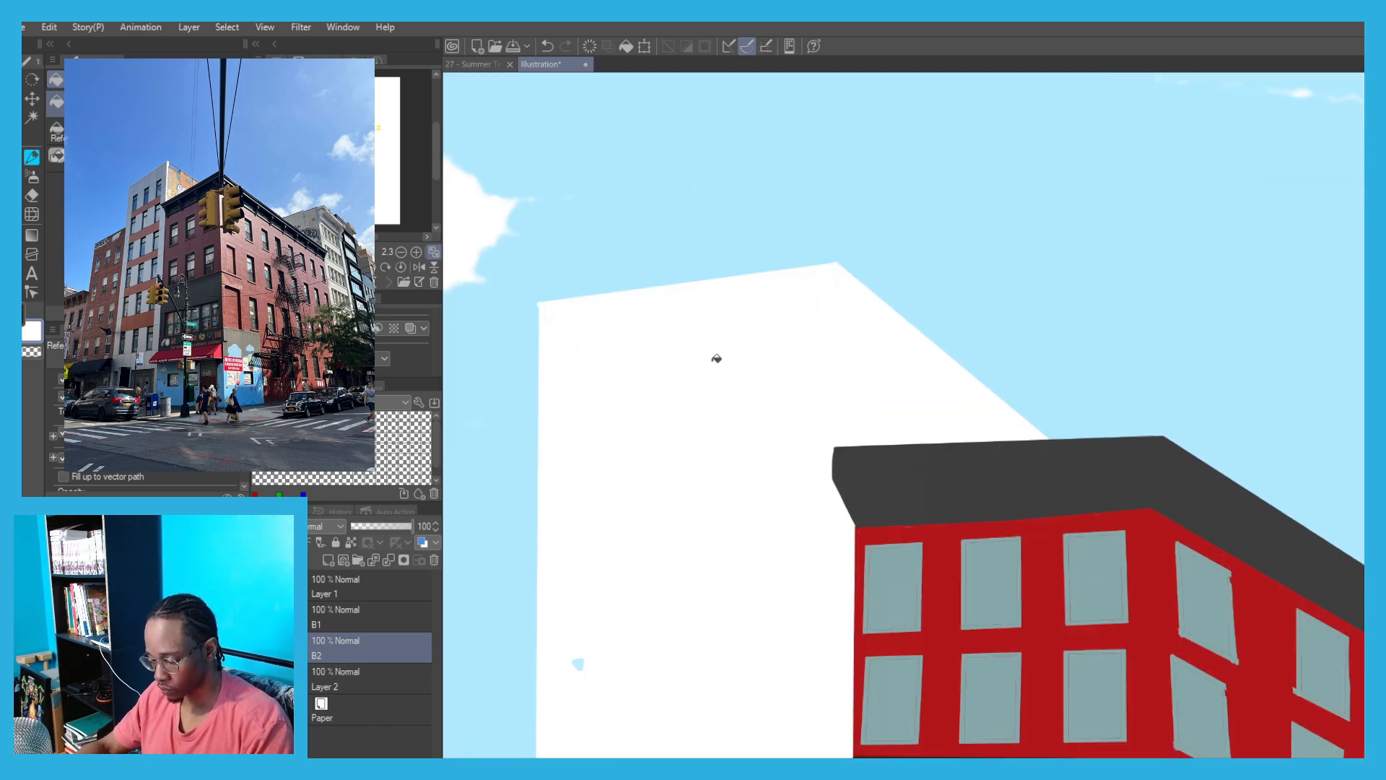
pyautogui.moveTo(707, 410); pyautogui.dragTo(706, 408)
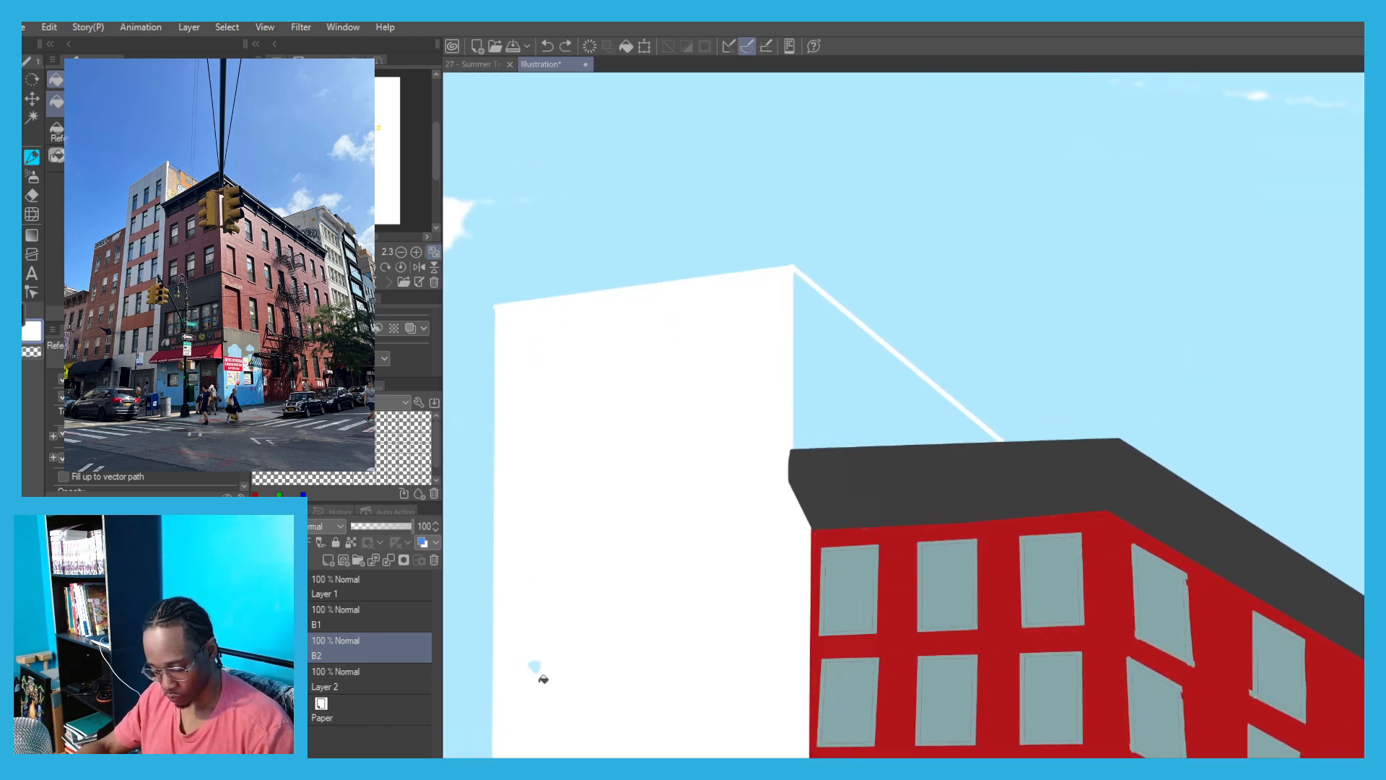
pyautogui.press('p')
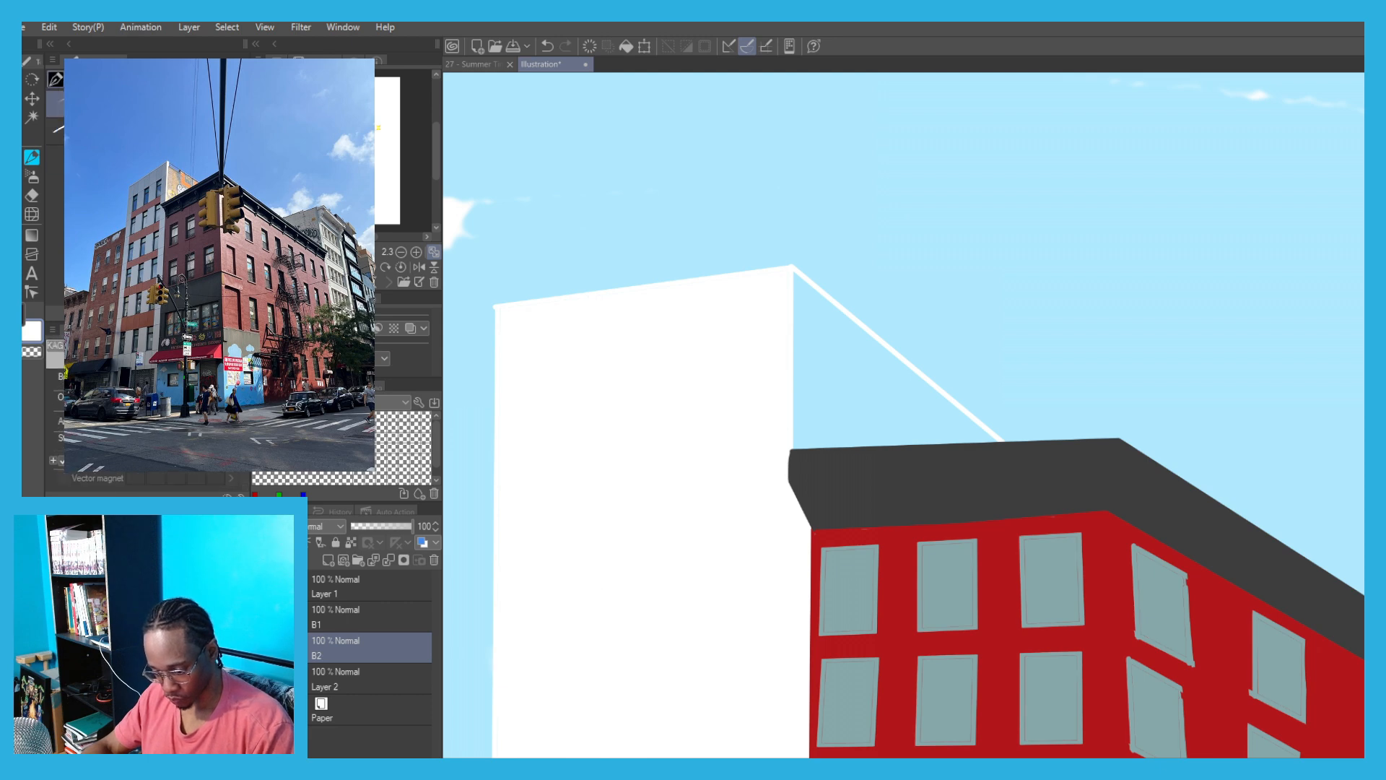
# Outline the second building's side wall in orange with a notched top above the dark roof, and fill it with orange.
pyautogui.press('g')
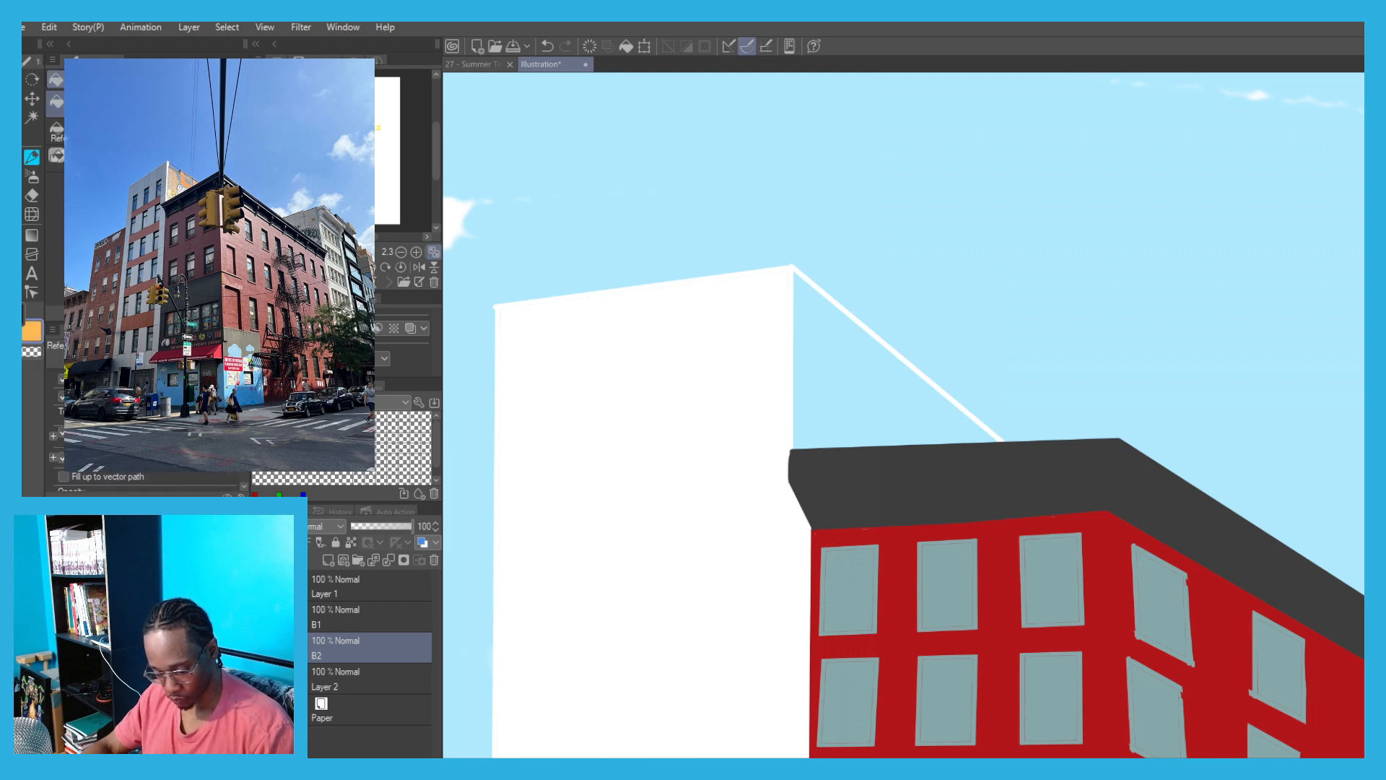
pyautogui.scroll(4, 833, 314)
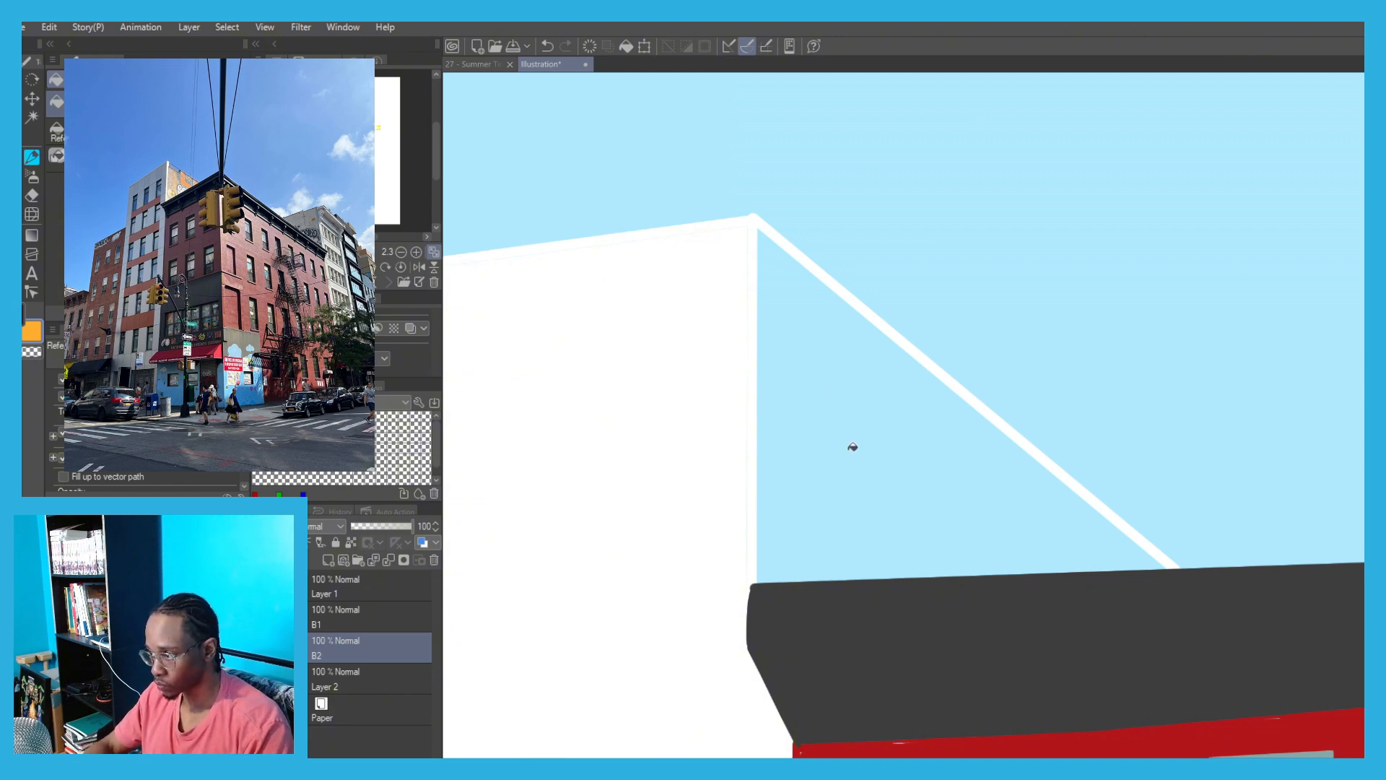
pyautogui.press('p')
pyautogui.moveTo(791, 581)
pyautogui.mouseDown()
pyautogui.moveTo(792, 309)
pyautogui.moveTo(905, 421)
pyautogui.mouseUp()
pyautogui.click(914, 423)
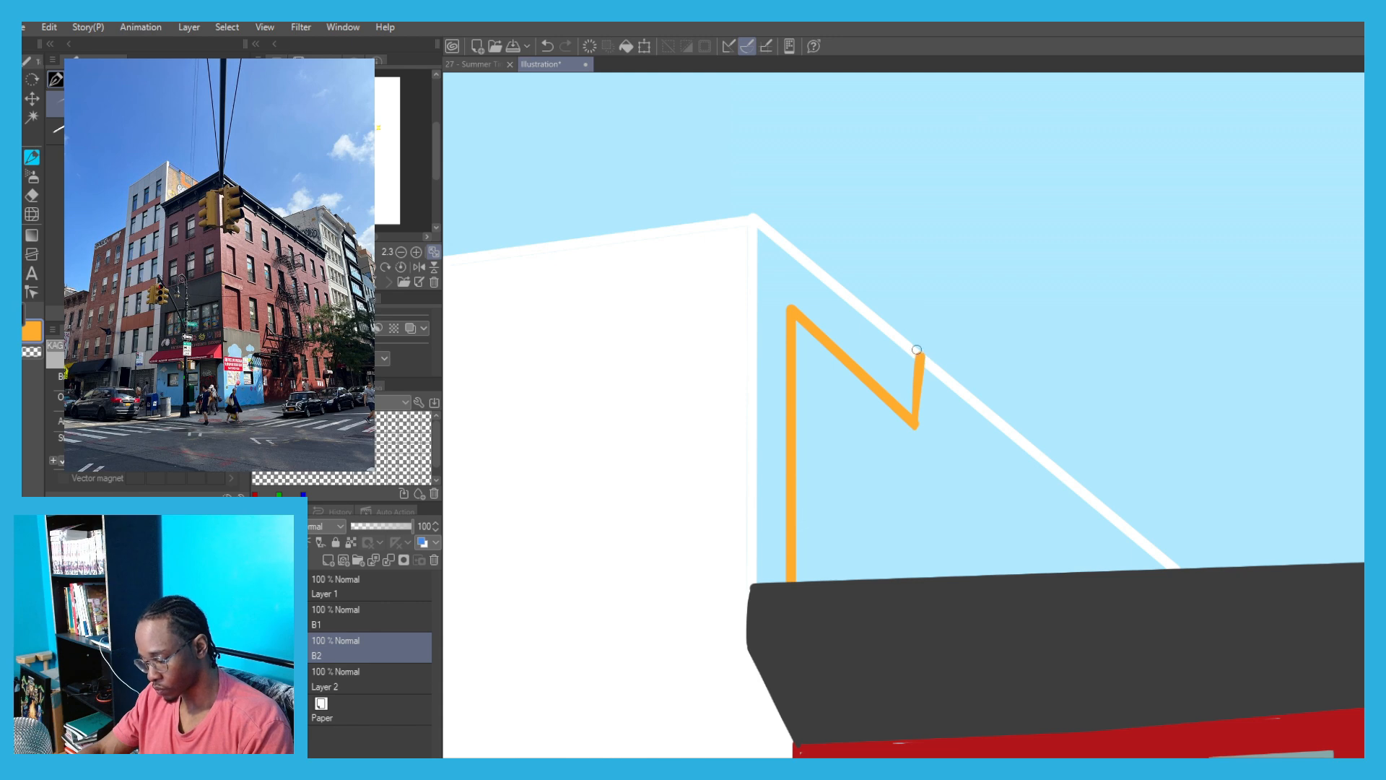
pyautogui.hotkey('ctrl', 'z')
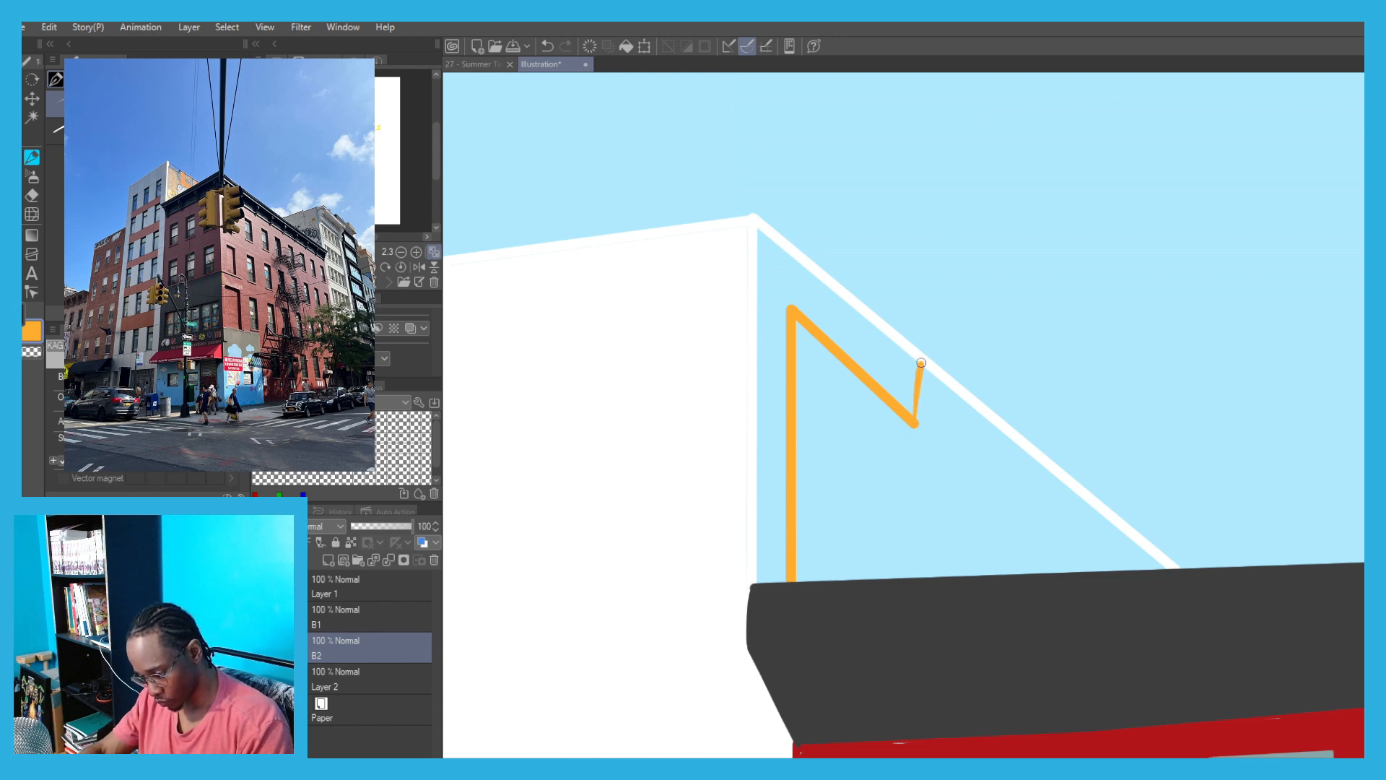
pyautogui.click(922, 362)
pyautogui.doubleClick(1164, 565)
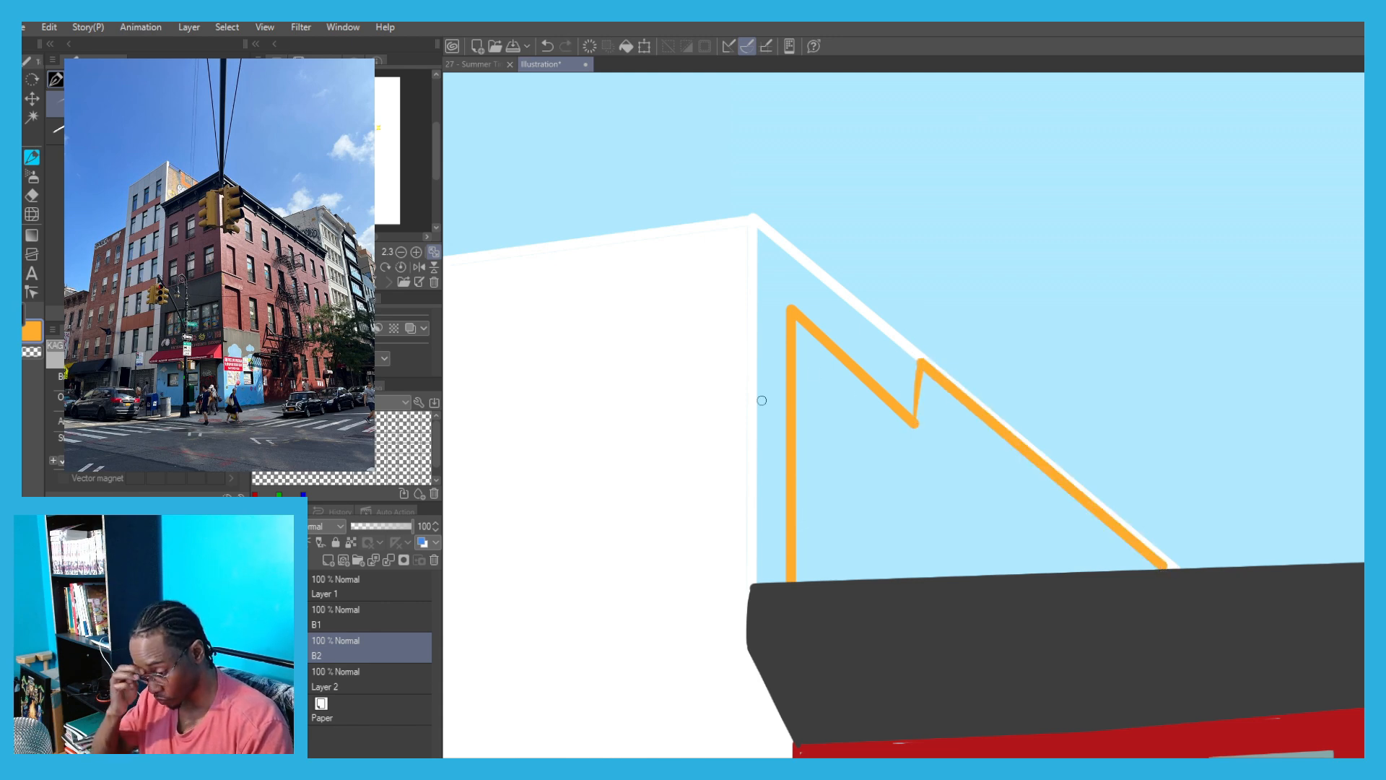
pyautogui.click(830, 510)
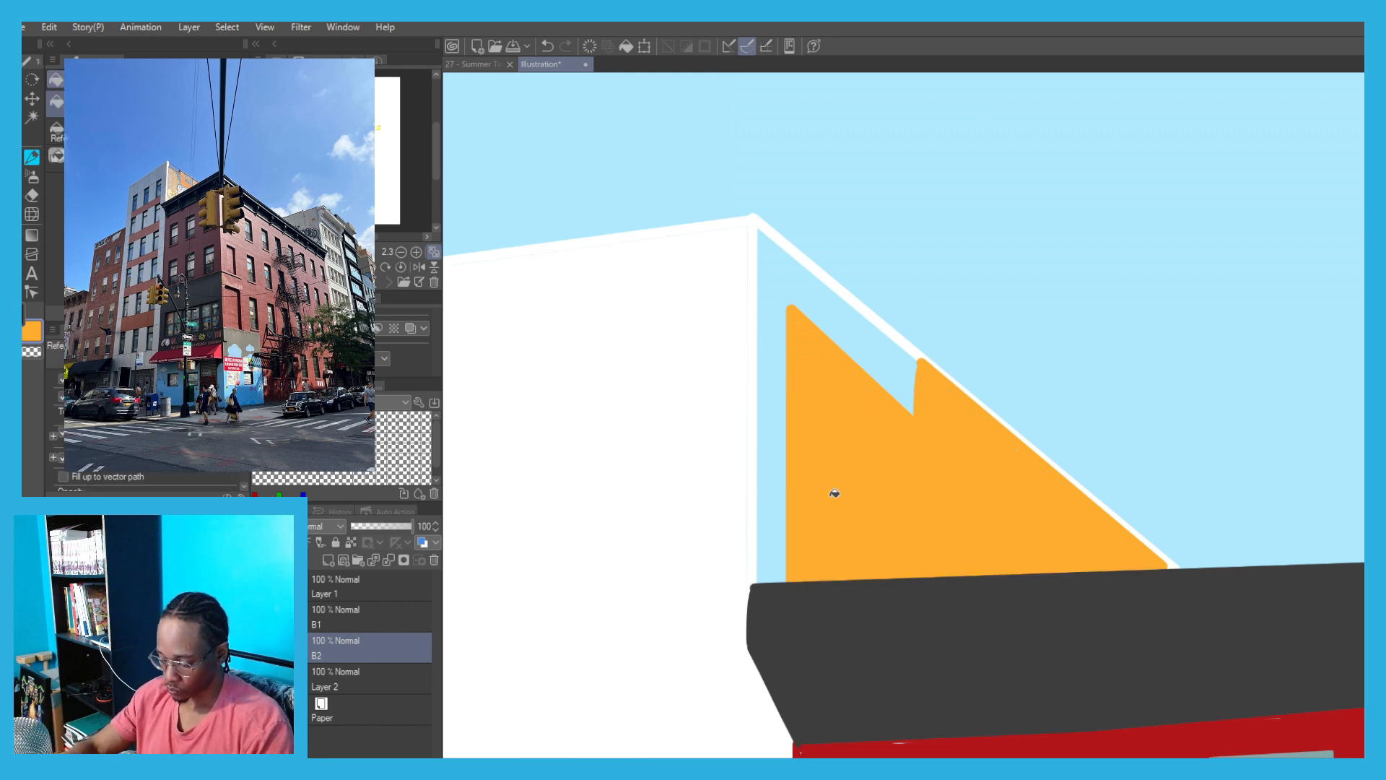
# Draw a white vertical line along the orange wall's inner edge and fill the strip between it and the front wall with white.
pyautogui.press('x')
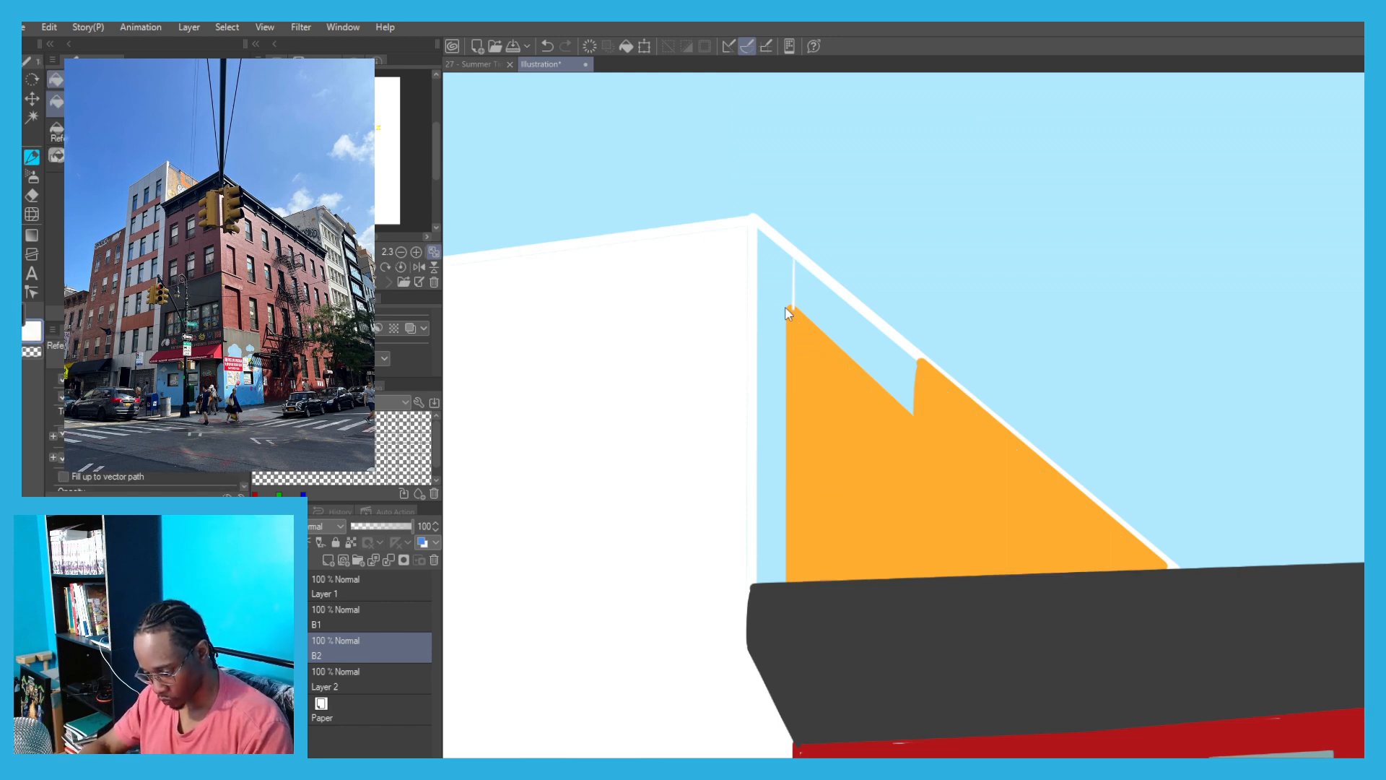
pyautogui.moveTo(785, 306); pyautogui.dragTo(789, 260)
pyautogui.press('g')
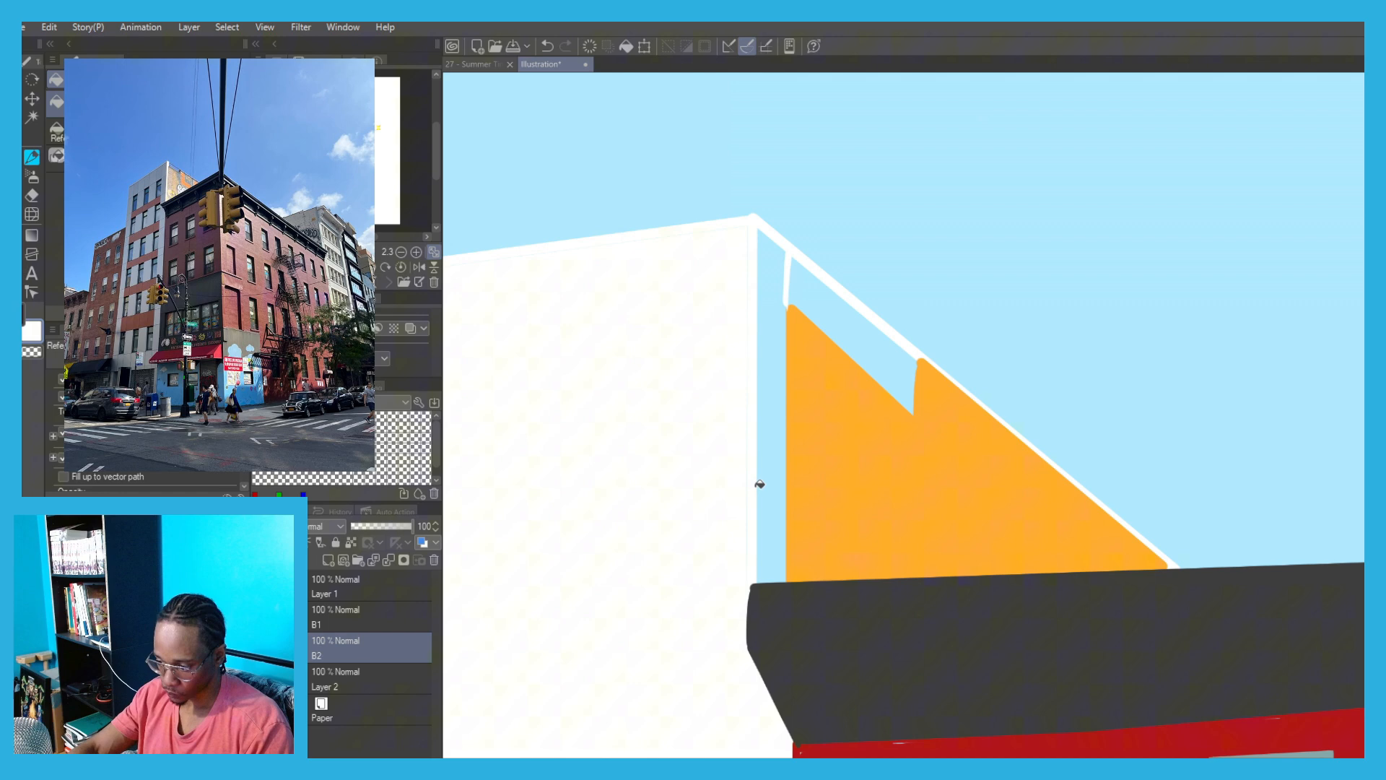
pyautogui.click(755, 390)
pyautogui.hotkey('ctrl', 'z')
pyautogui.press('p')
pyautogui.moveTo(785, 253); pyautogui.dragTo(781, 581)
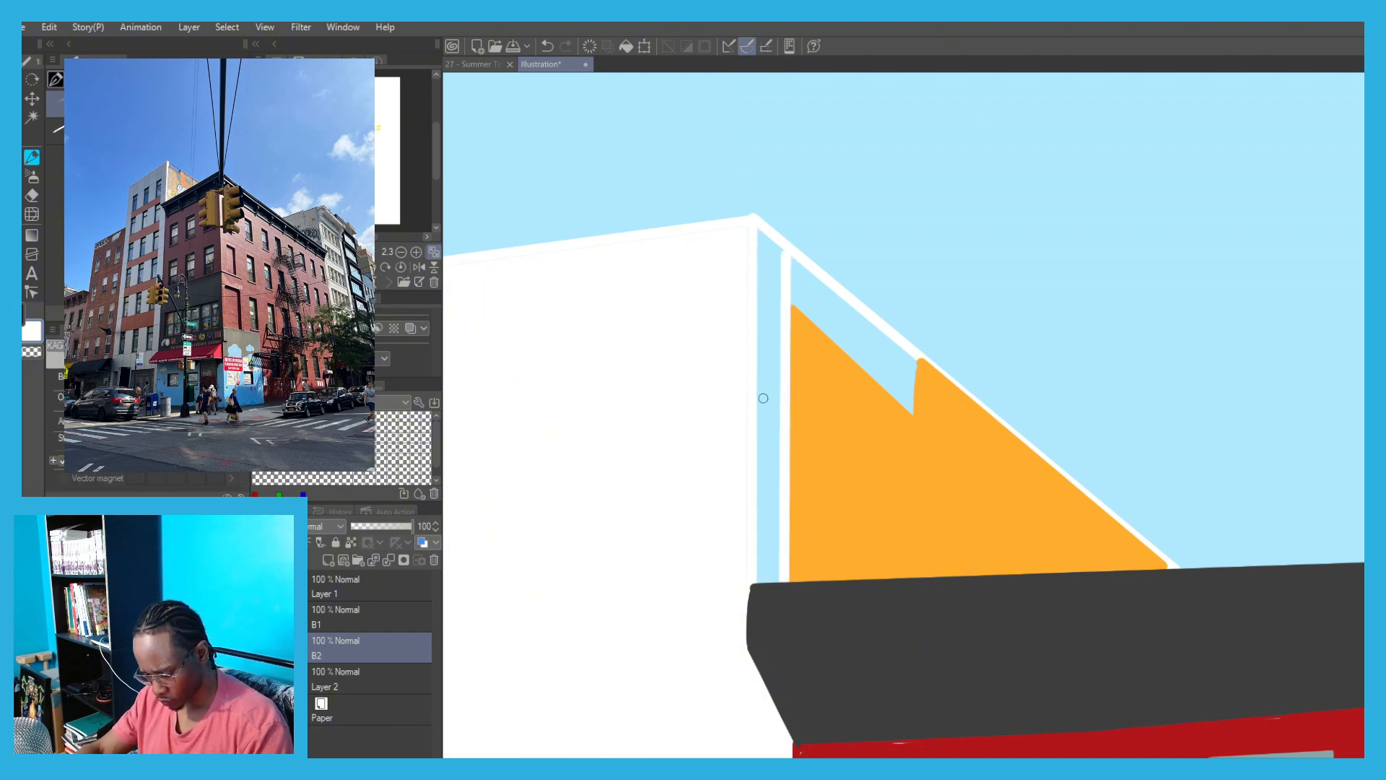
pyautogui.press('g')
pyautogui.click(763, 398)
# Extend the orange wall's raised section into the notch and erase the white roofline crossing the gap above it.
pyautogui.keyDown('alt'); pyautogui.click(875, 382); pyautogui.keyUp('alt')
pyautogui.press('p')
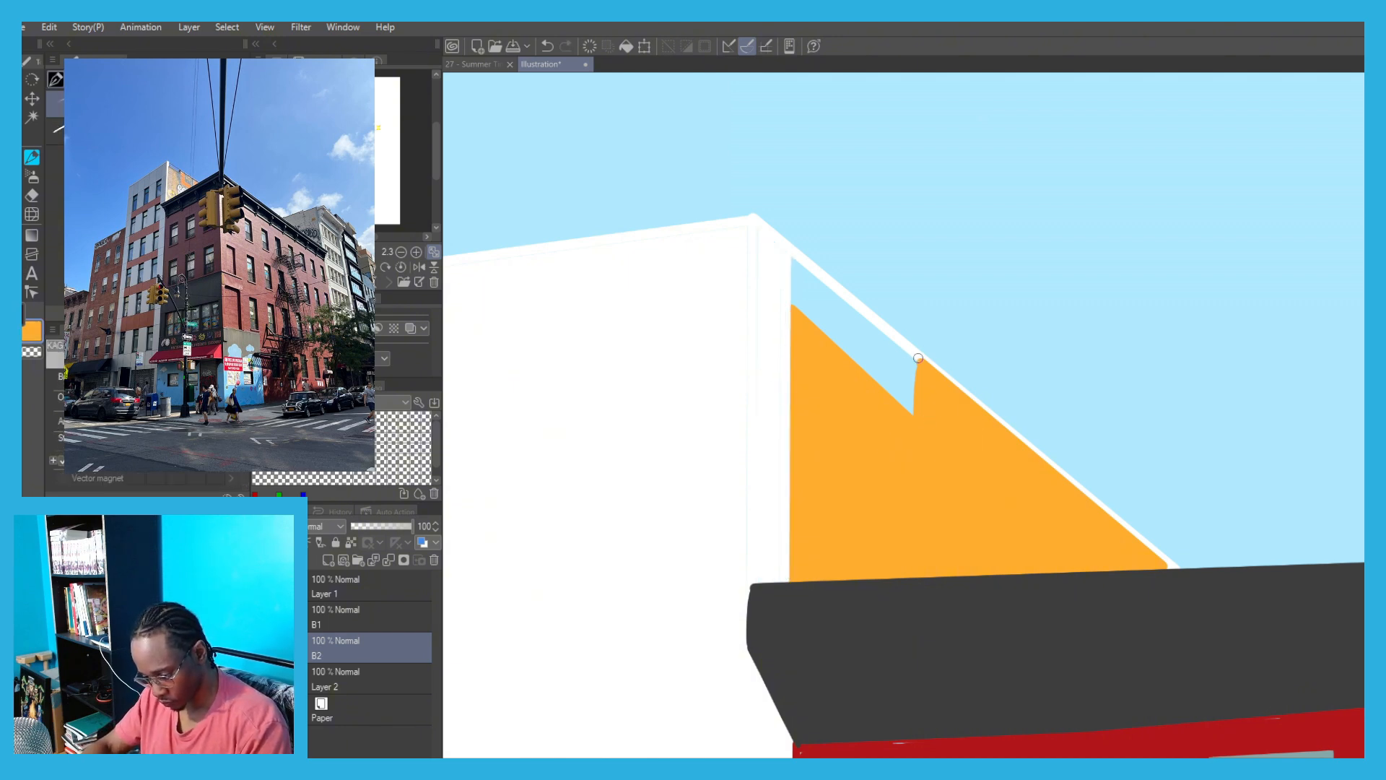
pyautogui.hotkey('ctrl', 'z')
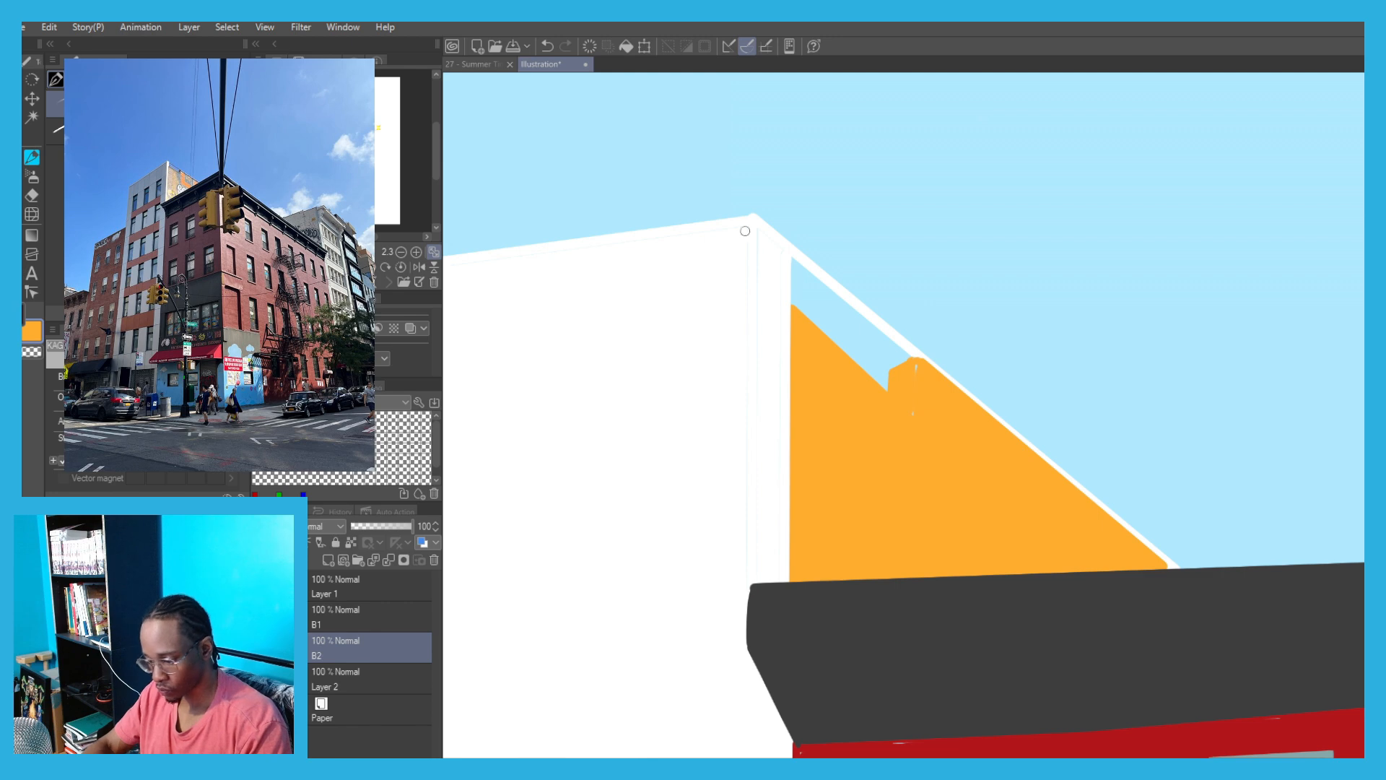
pyautogui.press('e')
pyautogui.moveTo(792, 243)
pyautogui.mouseDown()
pyautogui.moveTo(838, 301)
pyautogui.moveTo(905, 340)
pyautogui.mouseUp()
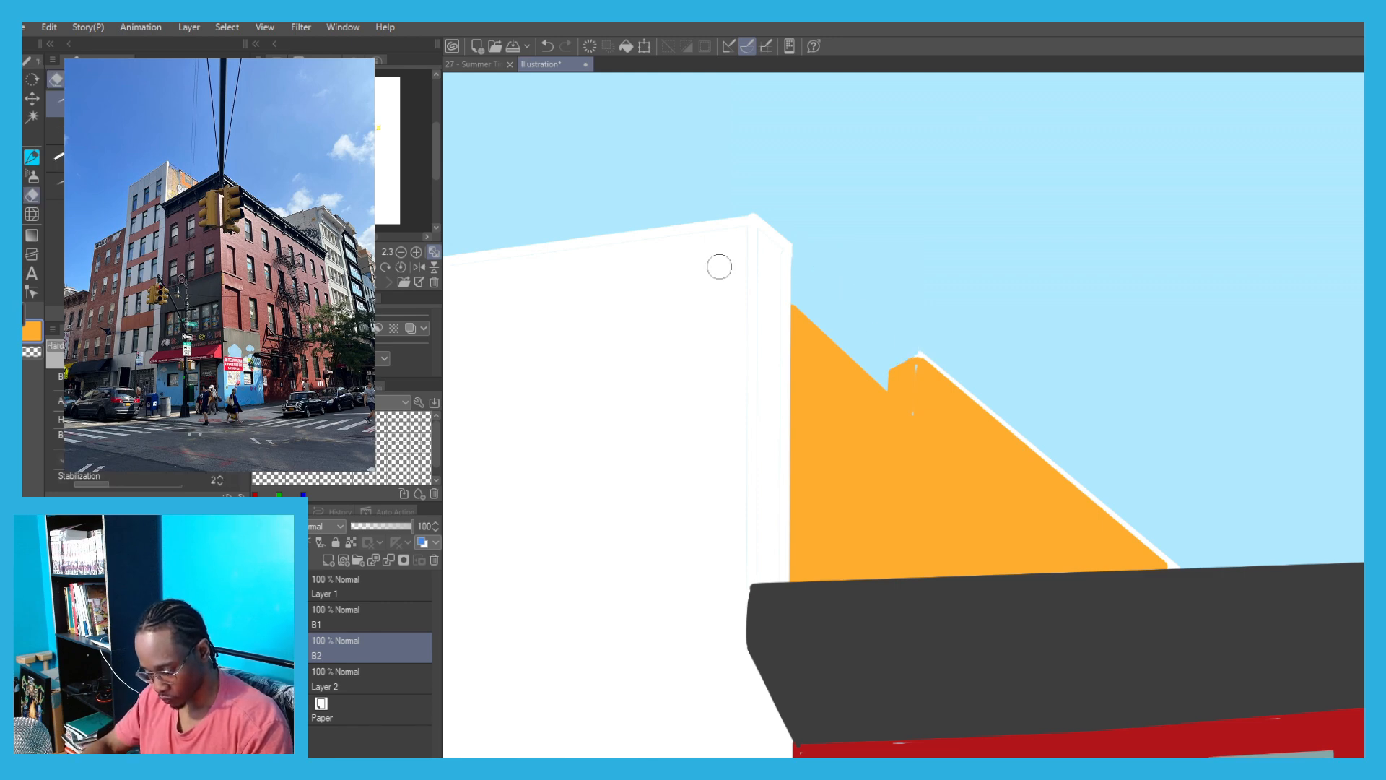
# Paint a thicker white cap along the top of the orange wall's raised section down to the dark roof, and touch up the orange beneath.
pyautogui.press('x')
pyautogui.press('p')
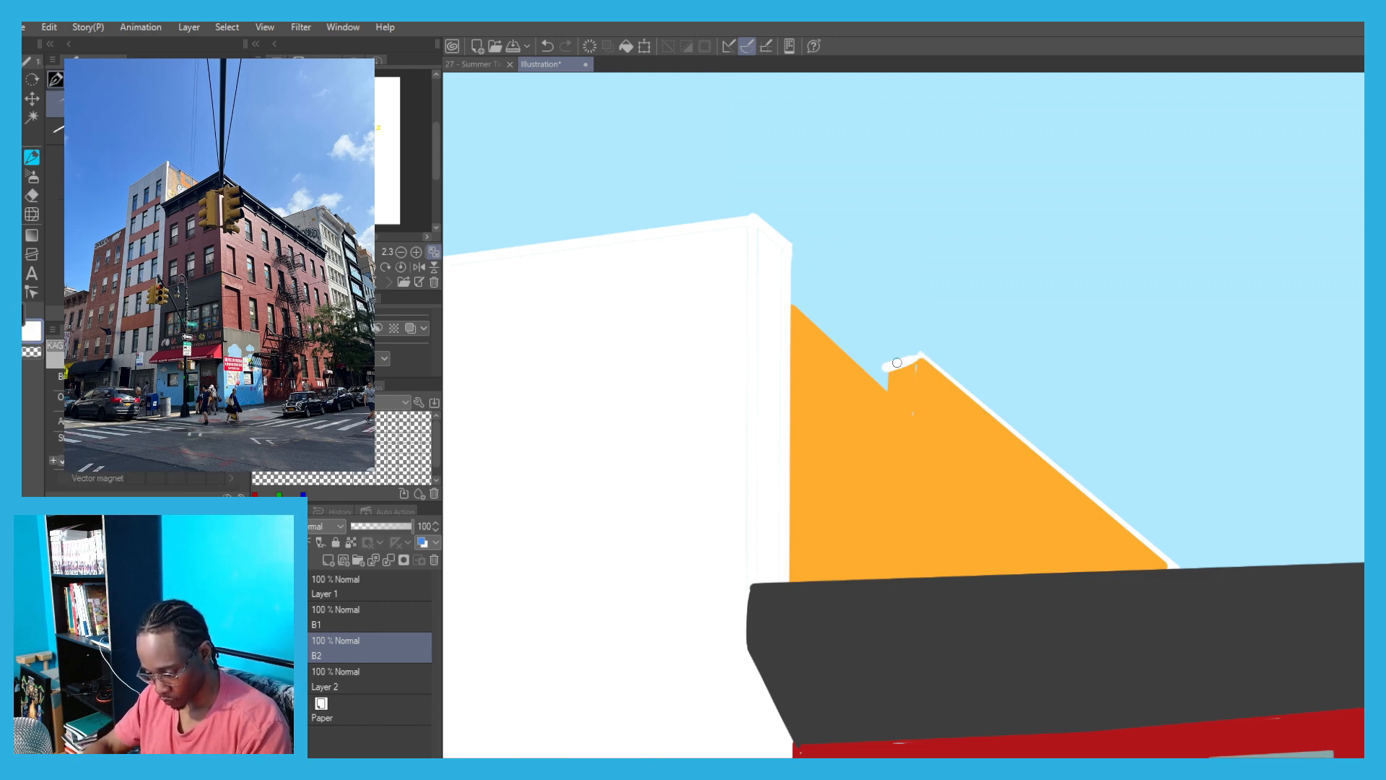
pyautogui.hotkey('ctrl', 'z')
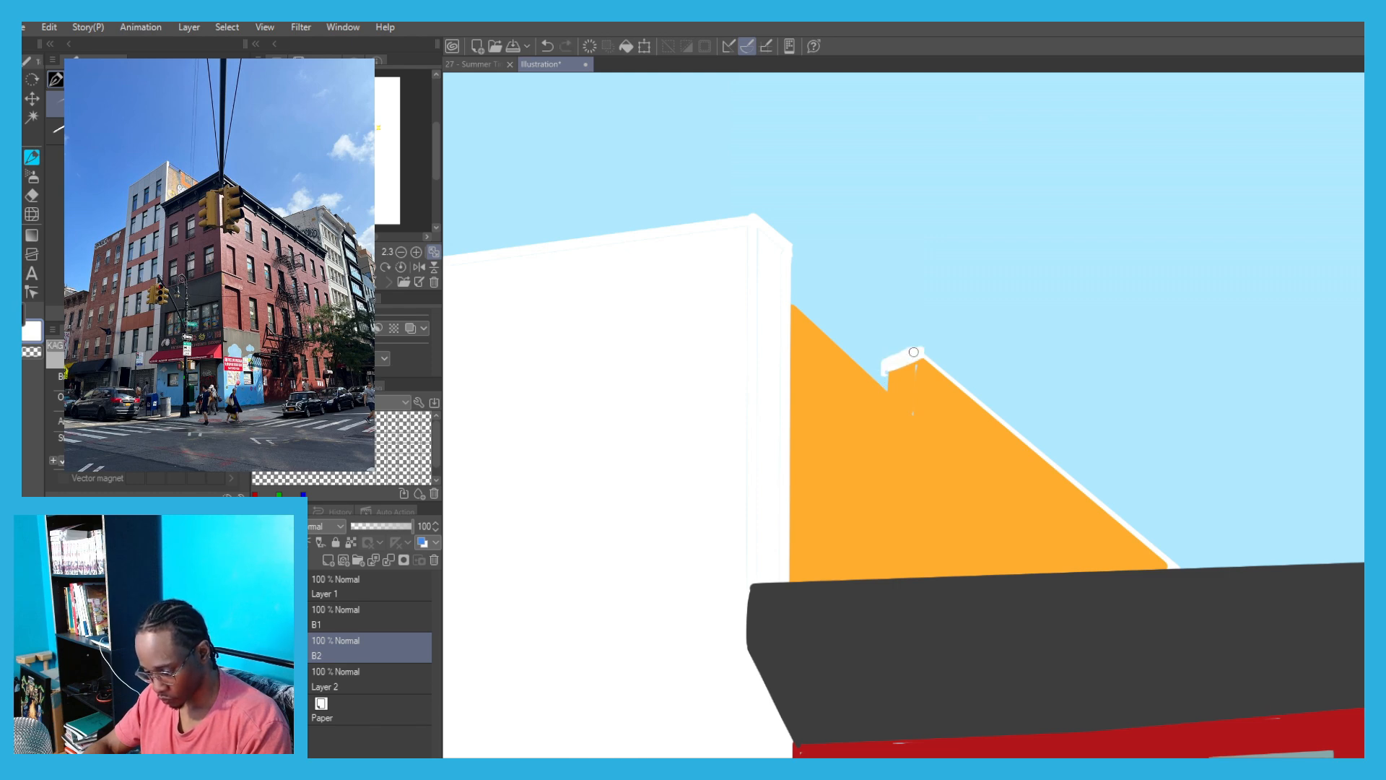
pyautogui.moveTo(923, 346); pyautogui.dragTo(1182, 562)
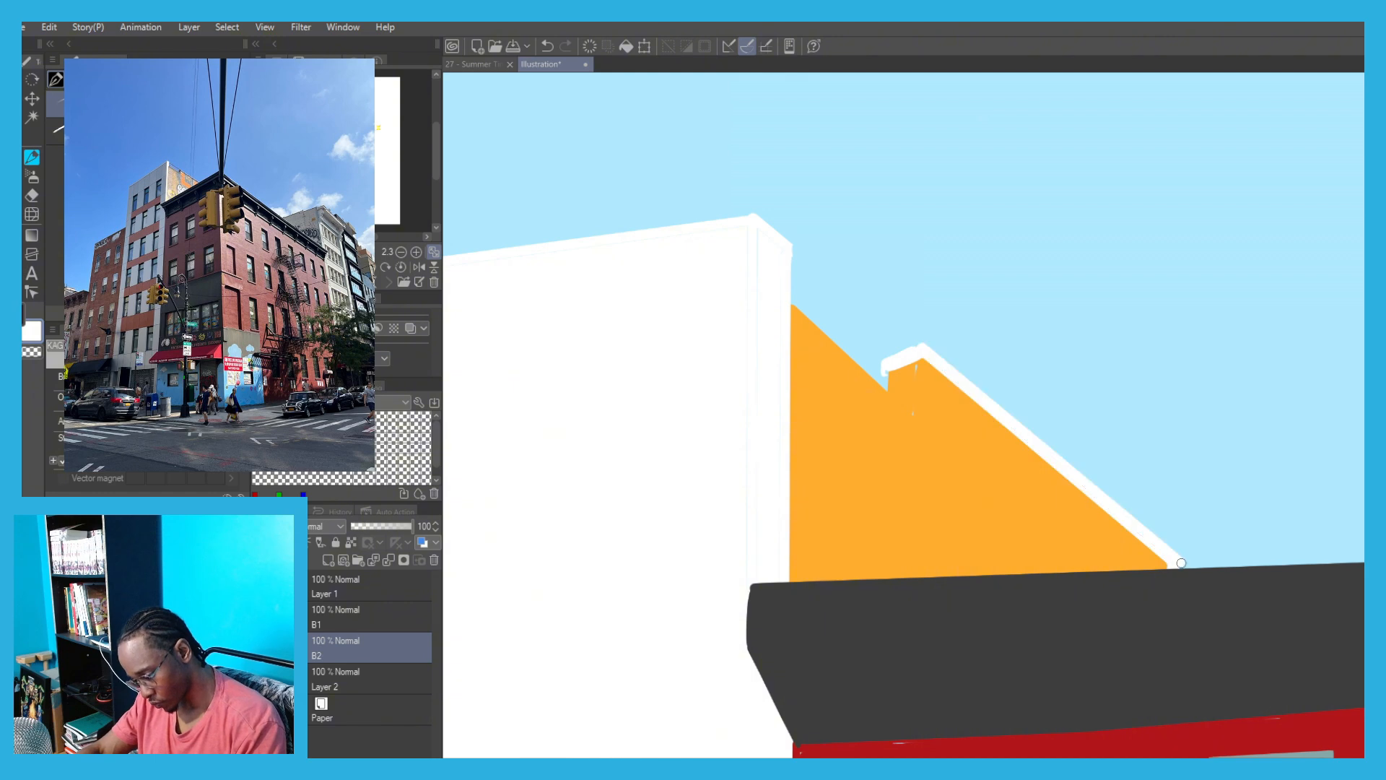
pyautogui.keyDown('alt'); pyautogui.click(1111, 538); pyautogui.keyUp('alt')
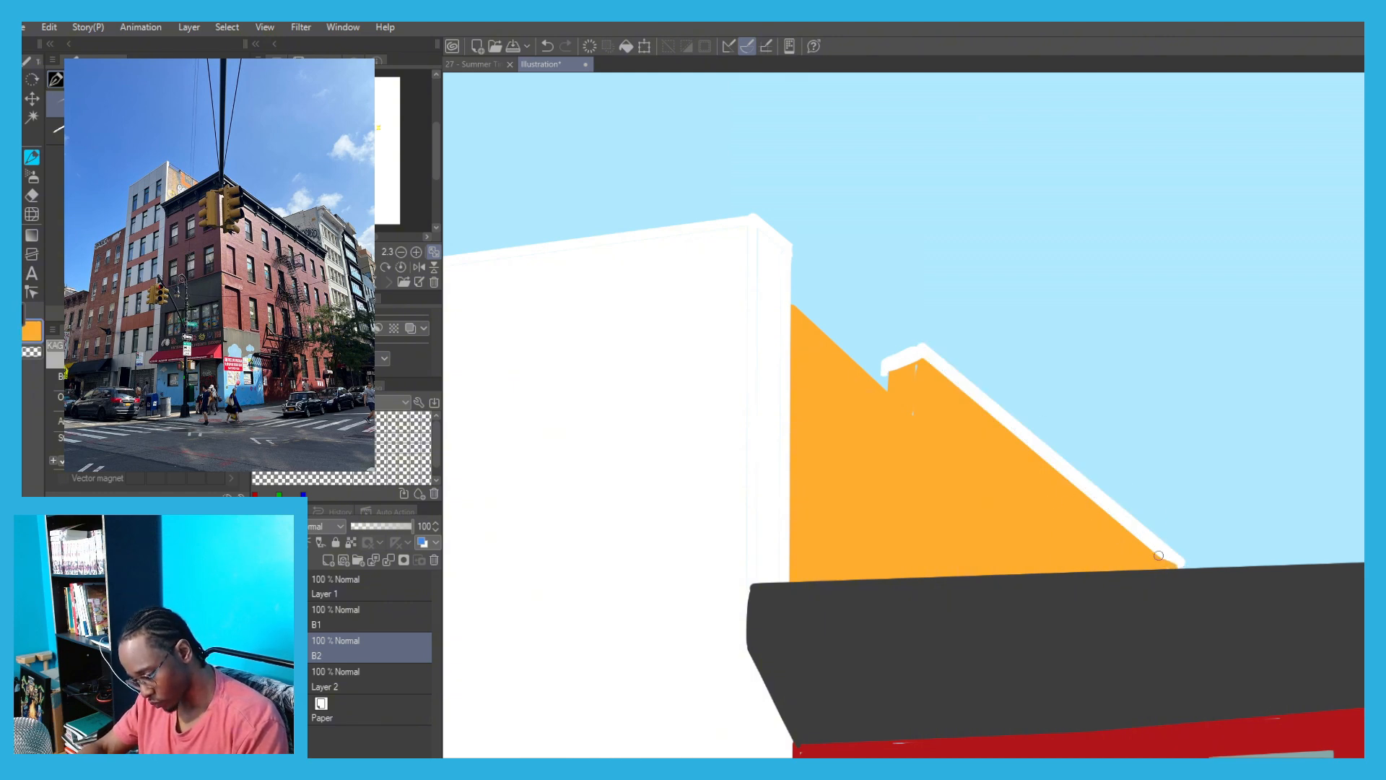
# Add a layer named SH above B2, set it to Linear burn, and sample the sky's pale blue.
pyautogui.scroll(-8, 737, 398)
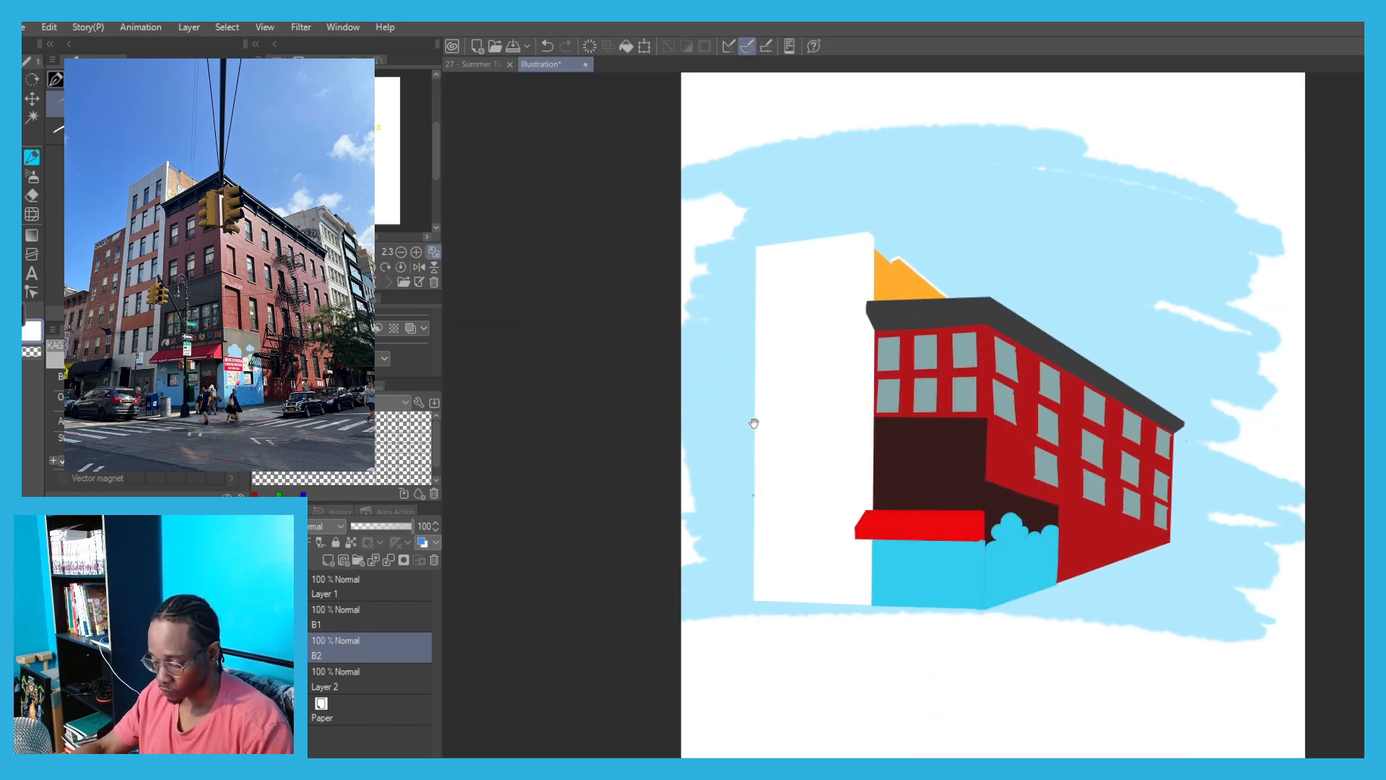
pyautogui.scroll(8, 845, 267)
pyautogui.scroll(-8, 831, 278)
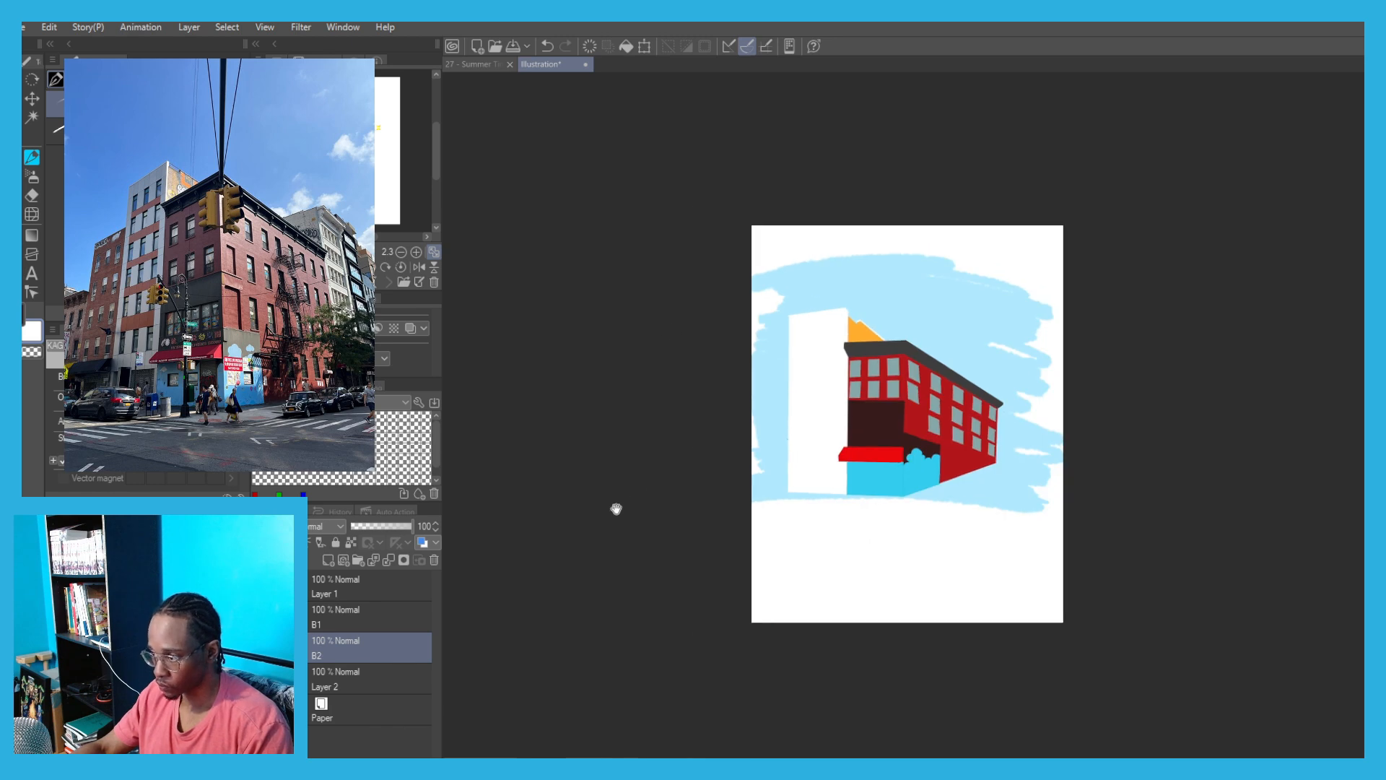
pyautogui.click(327, 560)
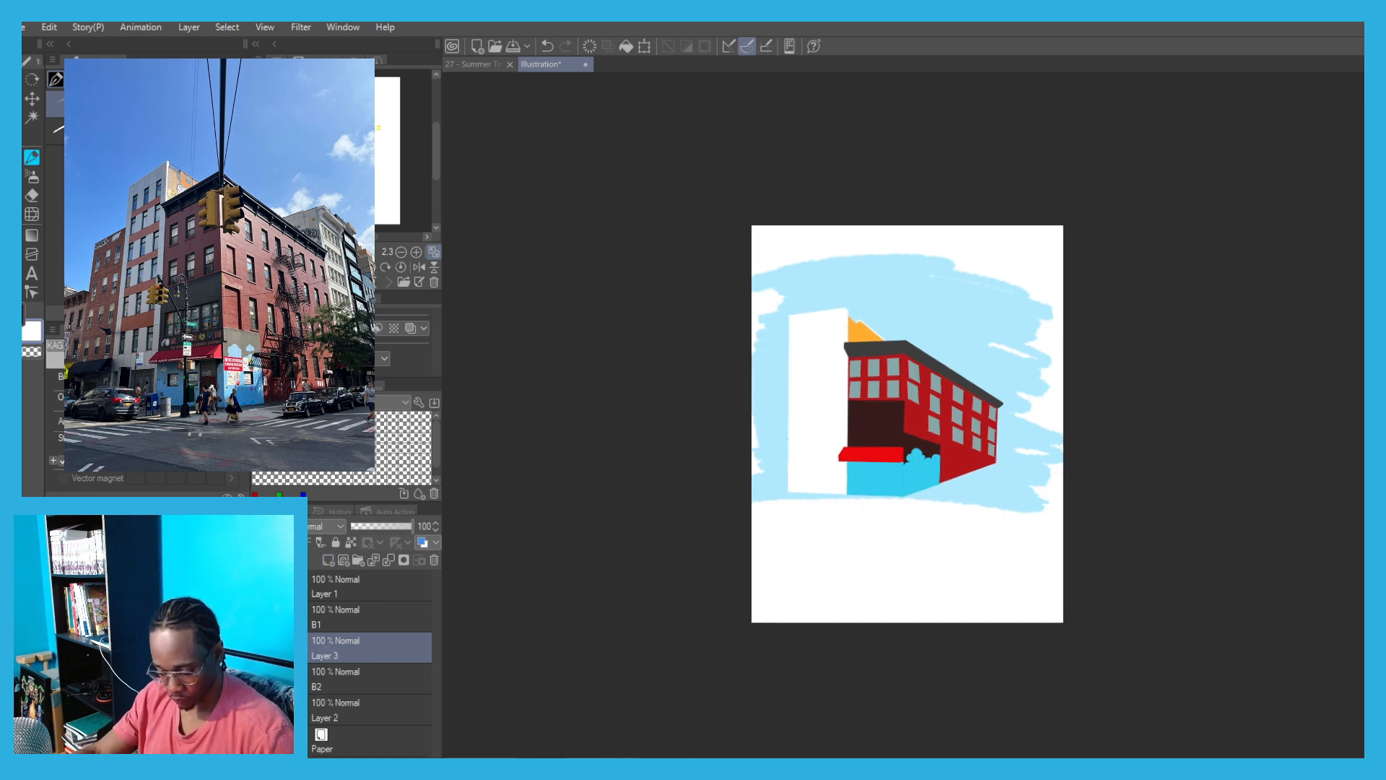
pyautogui.write('SH')
pyautogui.press('Return')
pyautogui.keyDown('alt'); pyautogui.click(898, 273); pyautogui.keyUp('alt')
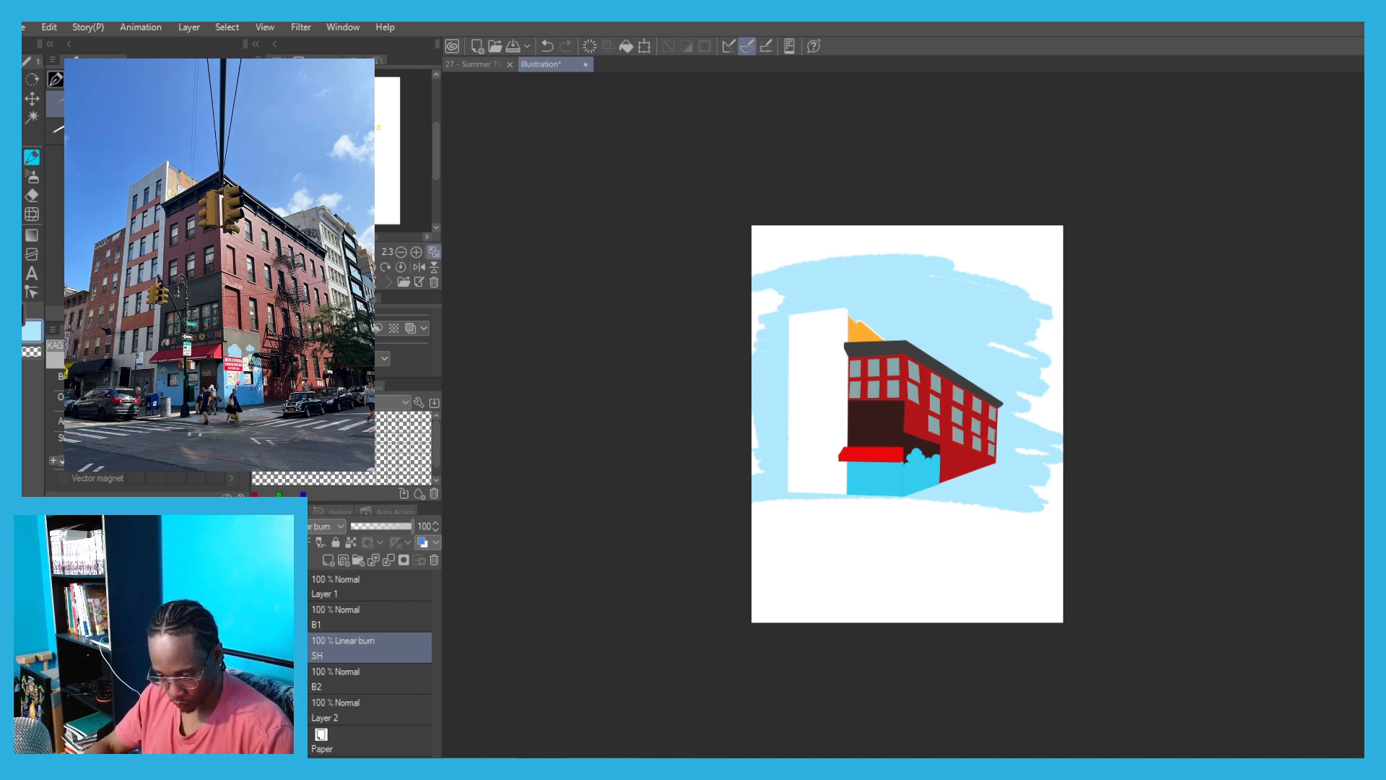
# Draw a pale blue line down the white front wall's inner edge, from its top corner to the dark roof.
pyautogui.scroll(5, 830, 310)
pyautogui.moveTo(830, 751); pyautogui.dragTo(843, 377)
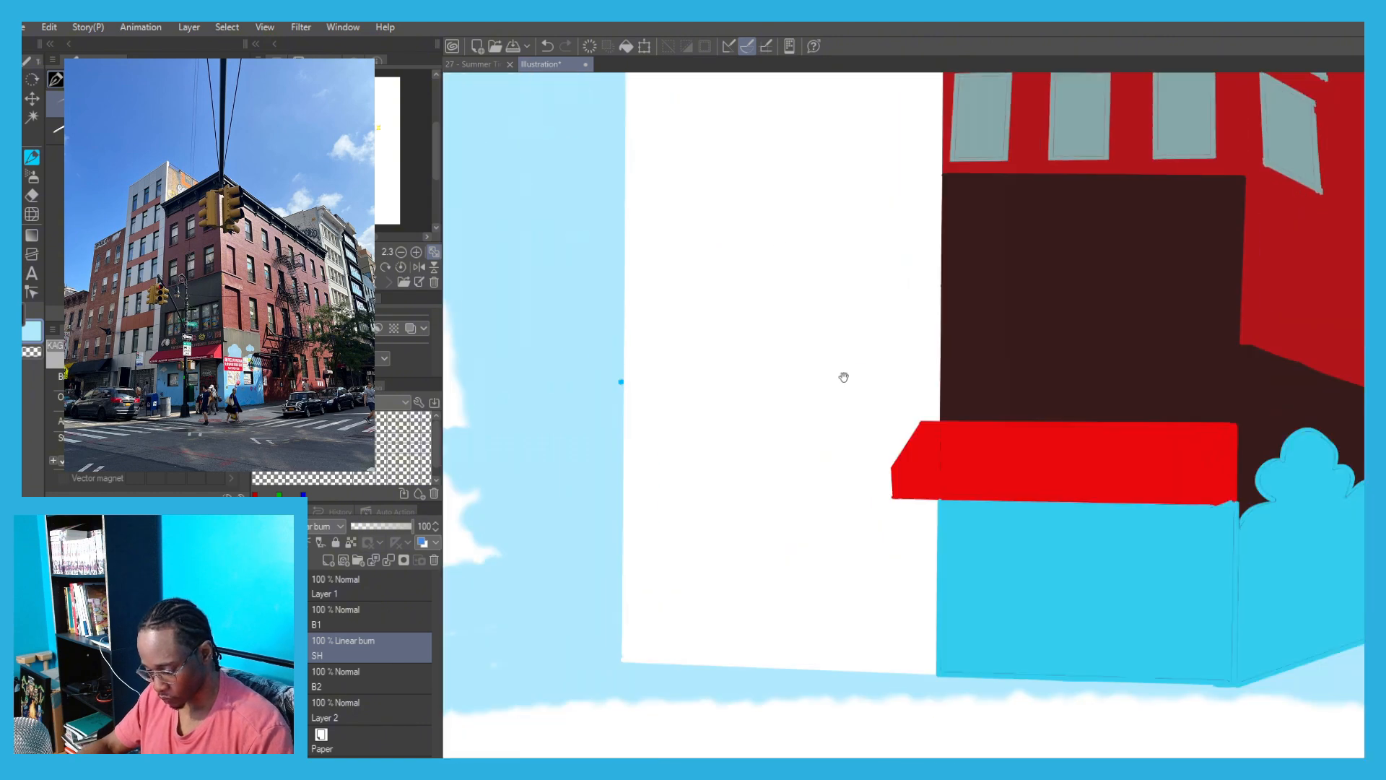
pyautogui.moveTo(926, 76); pyautogui.dragTo(929, 671)
pyautogui.scroll(6, 864, 597)
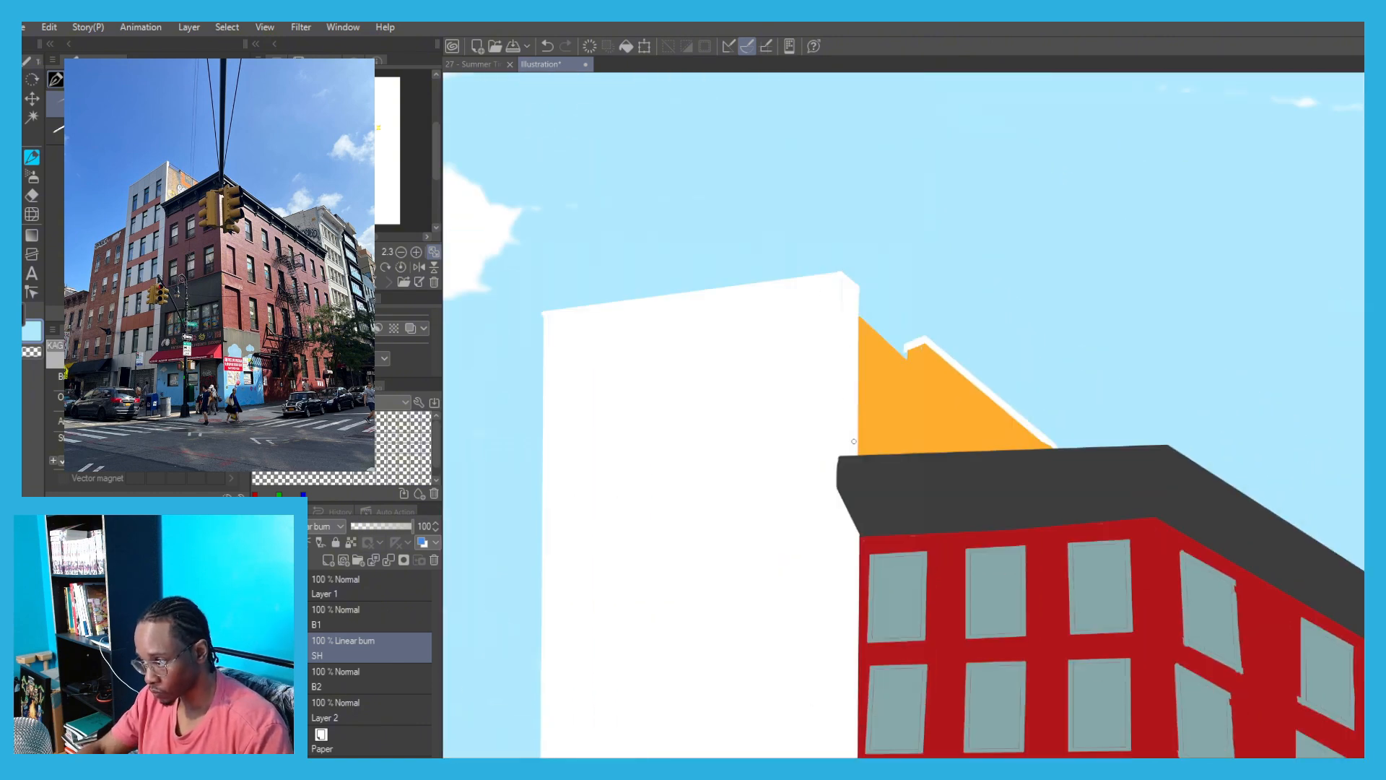
pyautogui.moveTo(843, 270); pyautogui.dragTo(841, 461)
pyautogui.hotkey('ctrl', 'z')
pyautogui.moveTo(842, 269); pyautogui.dragTo(840, 461)
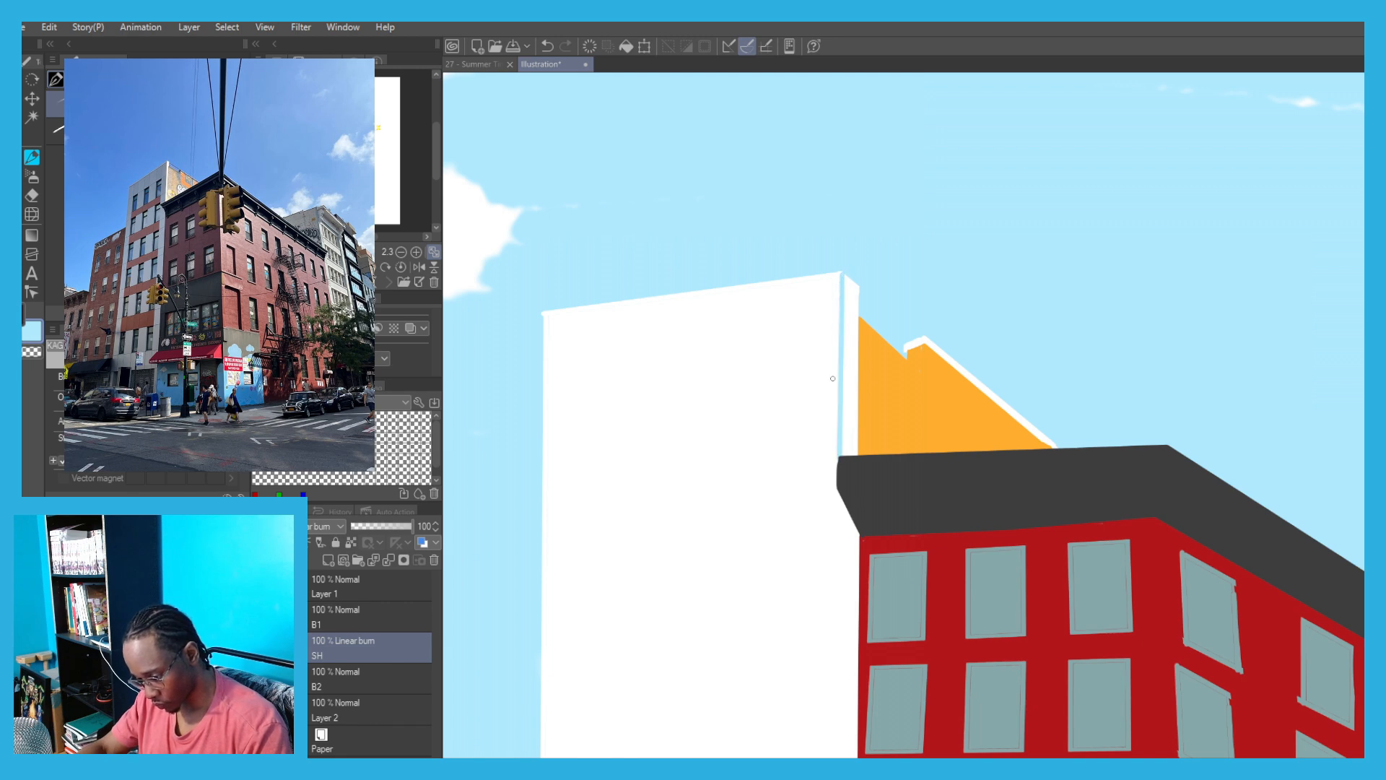
# Try to fill the second building's front wall with pale blue on the SH layer.
pyautogui.scroll(-5, 833, 378)
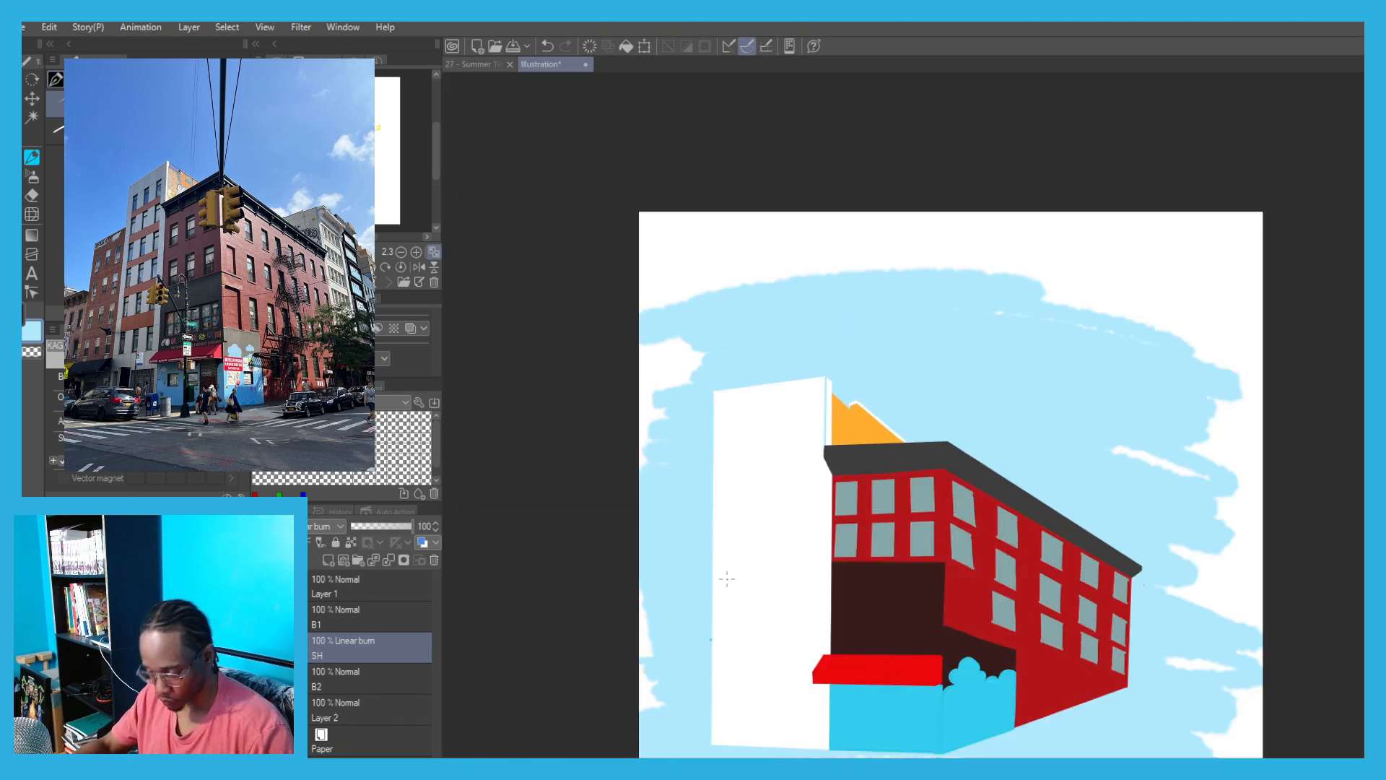
pyautogui.press('g')
pyautogui.click(767, 554)
pyautogui.scroll(5, 670, 596)
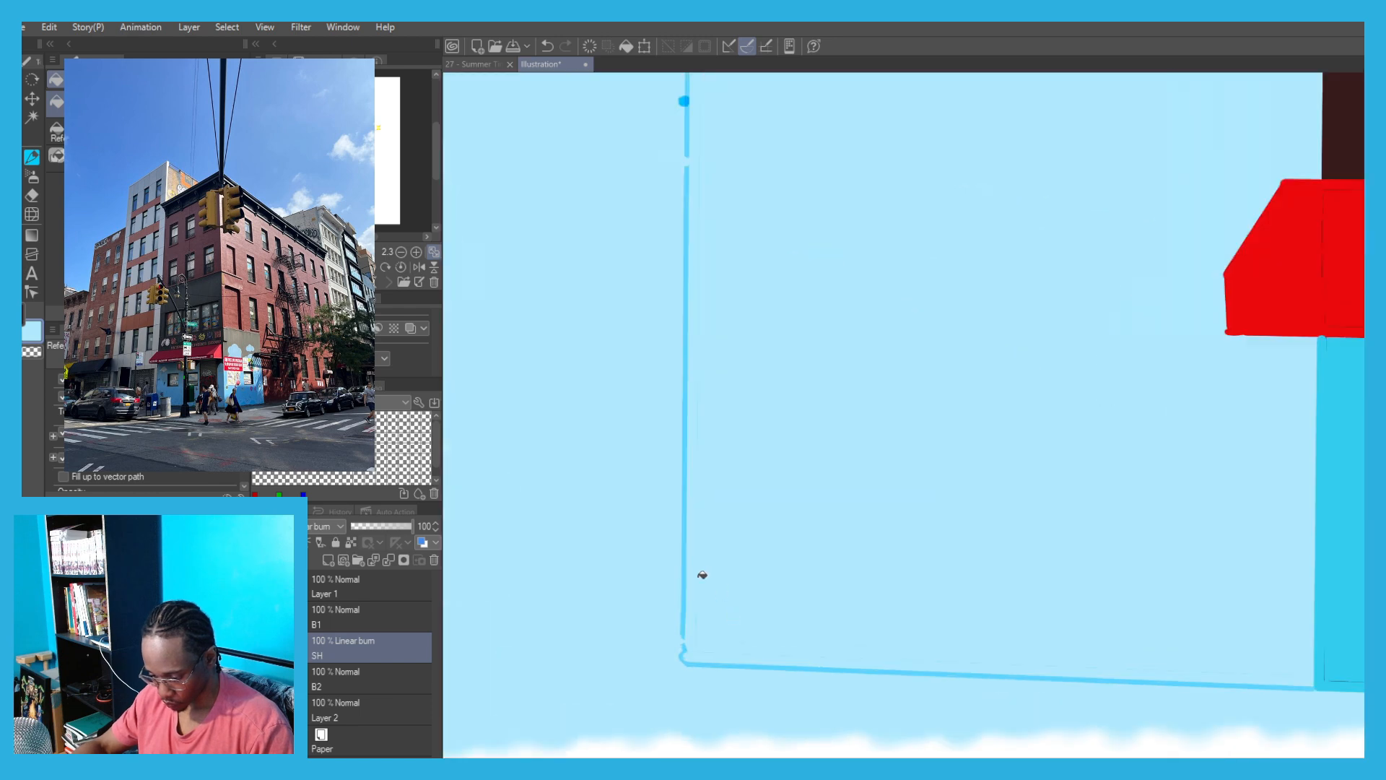
pyautogui.hotkey('ctrl', 'z')
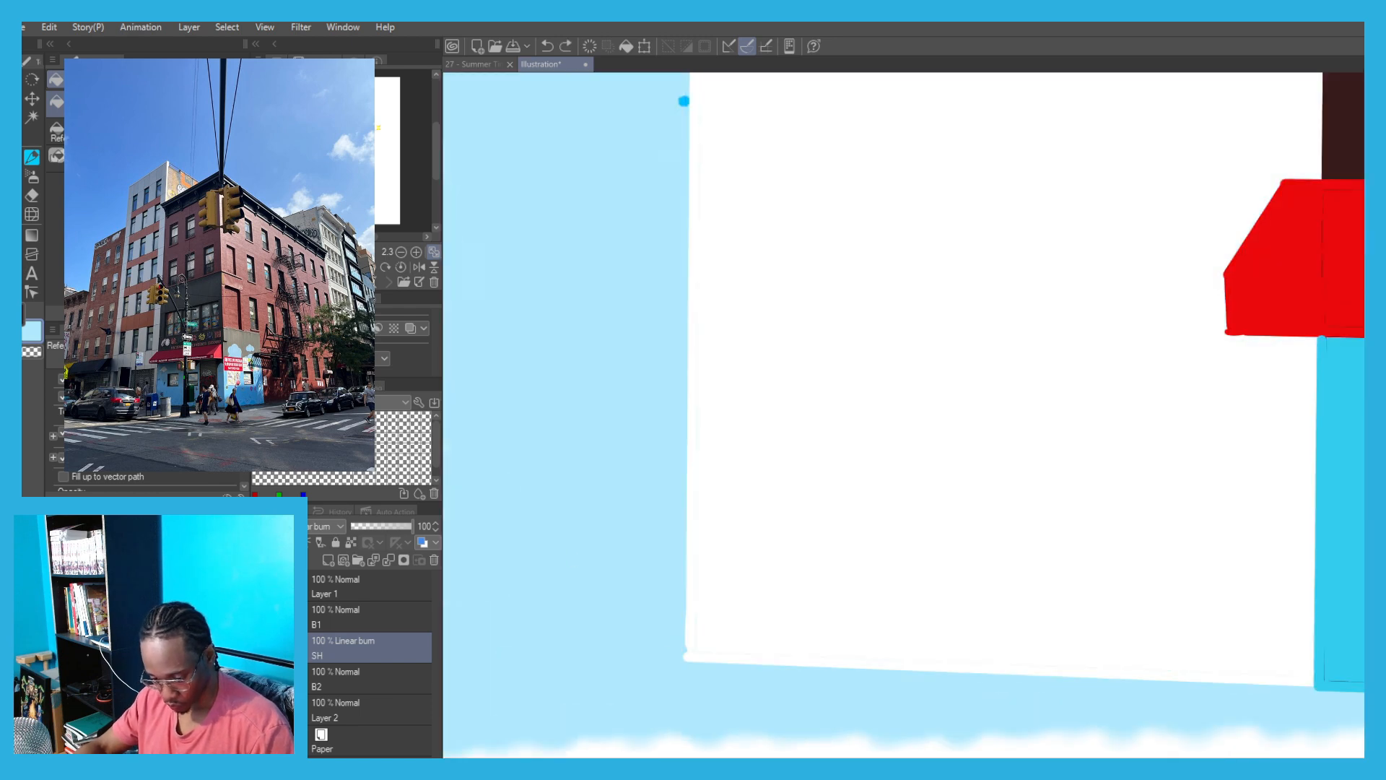
# Clip the SH layer to B2 and fill the second building's front wall with pale blue.
pyautogui.hotkey('ctrl', 'alt', 'g')
pyautogui.click(781, 593)
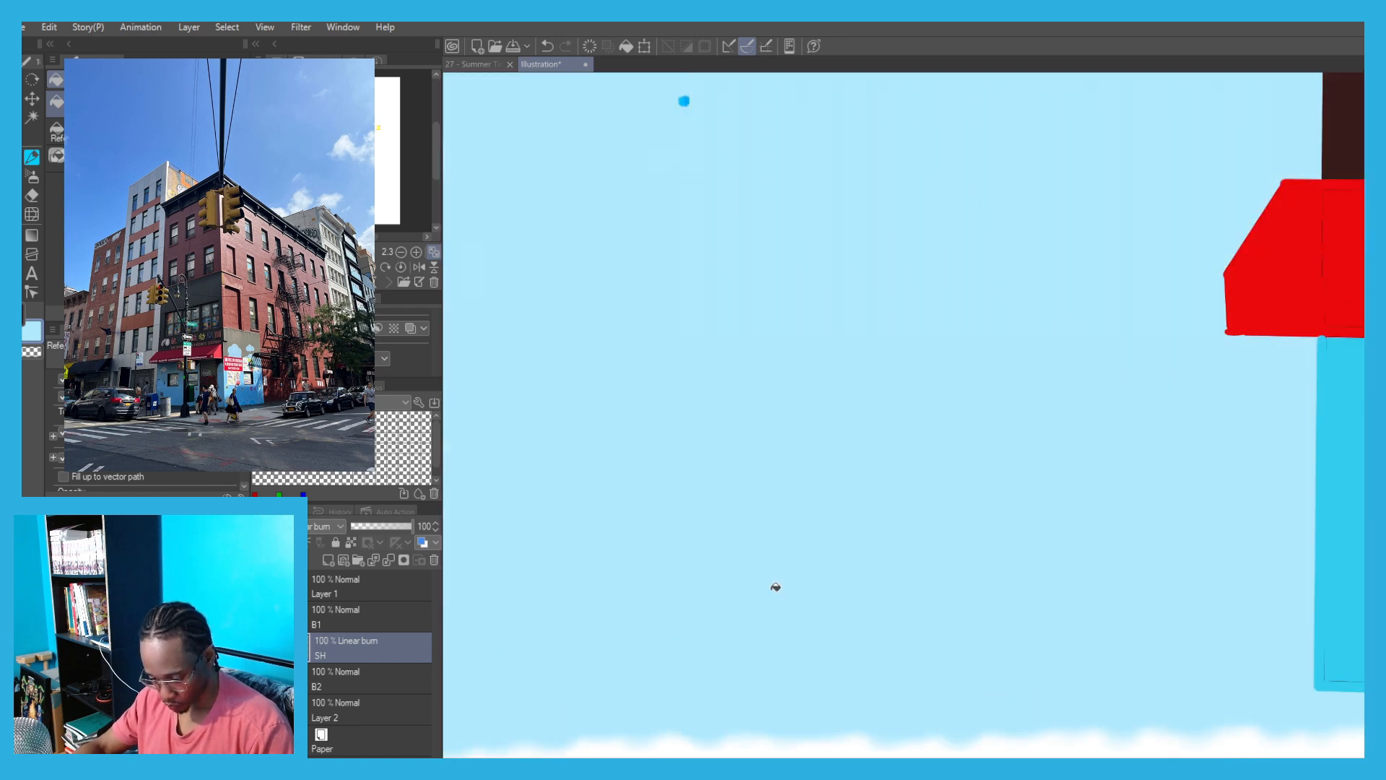
pyautogui.scroll(-4, 506, 549)
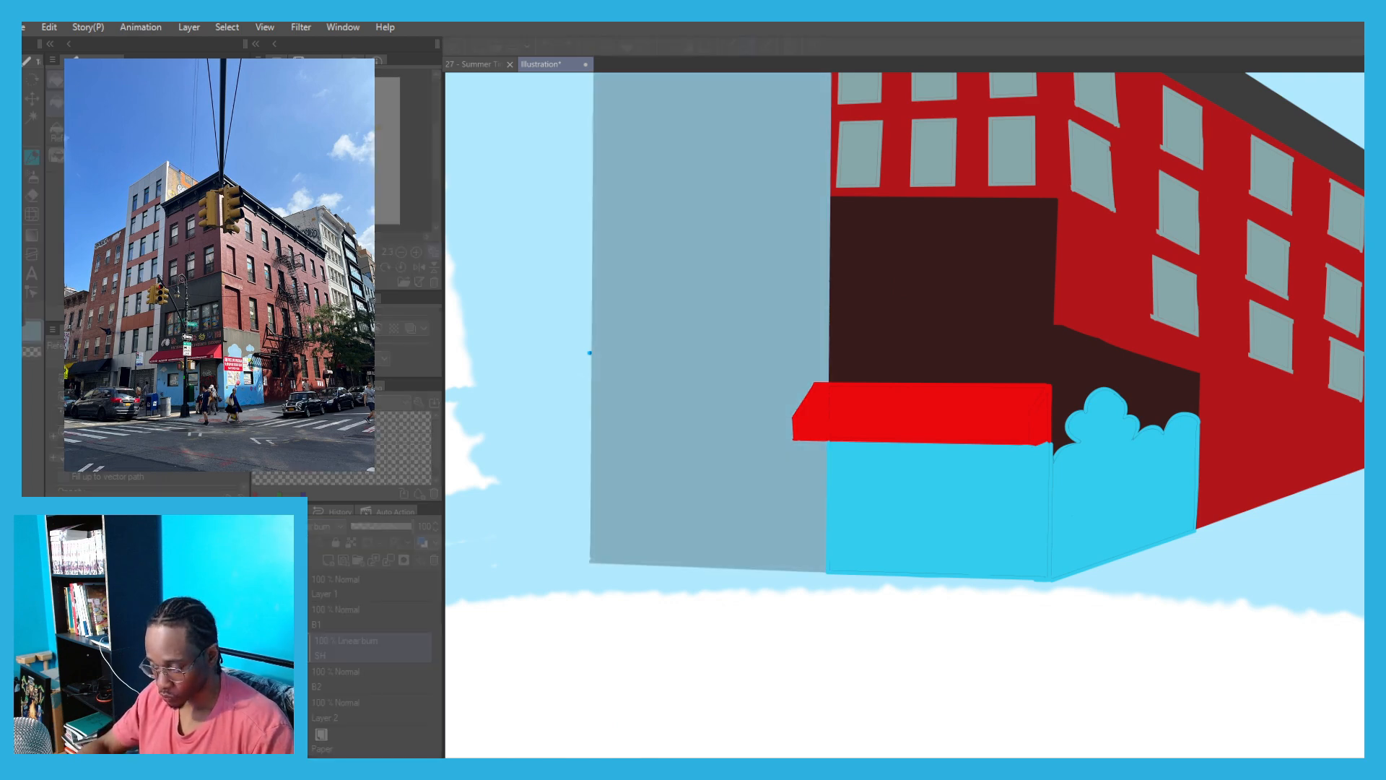
# Darken the front wall's shading to grey-blue and set the SH layer's opacity to 52%.
pyautogui.hotkey('ctrl', '-')
pyautogui.hotkey('ctrl', '-')
pyautogui.moveTo(398, 361); pyautogui.dragTo(413, 432)
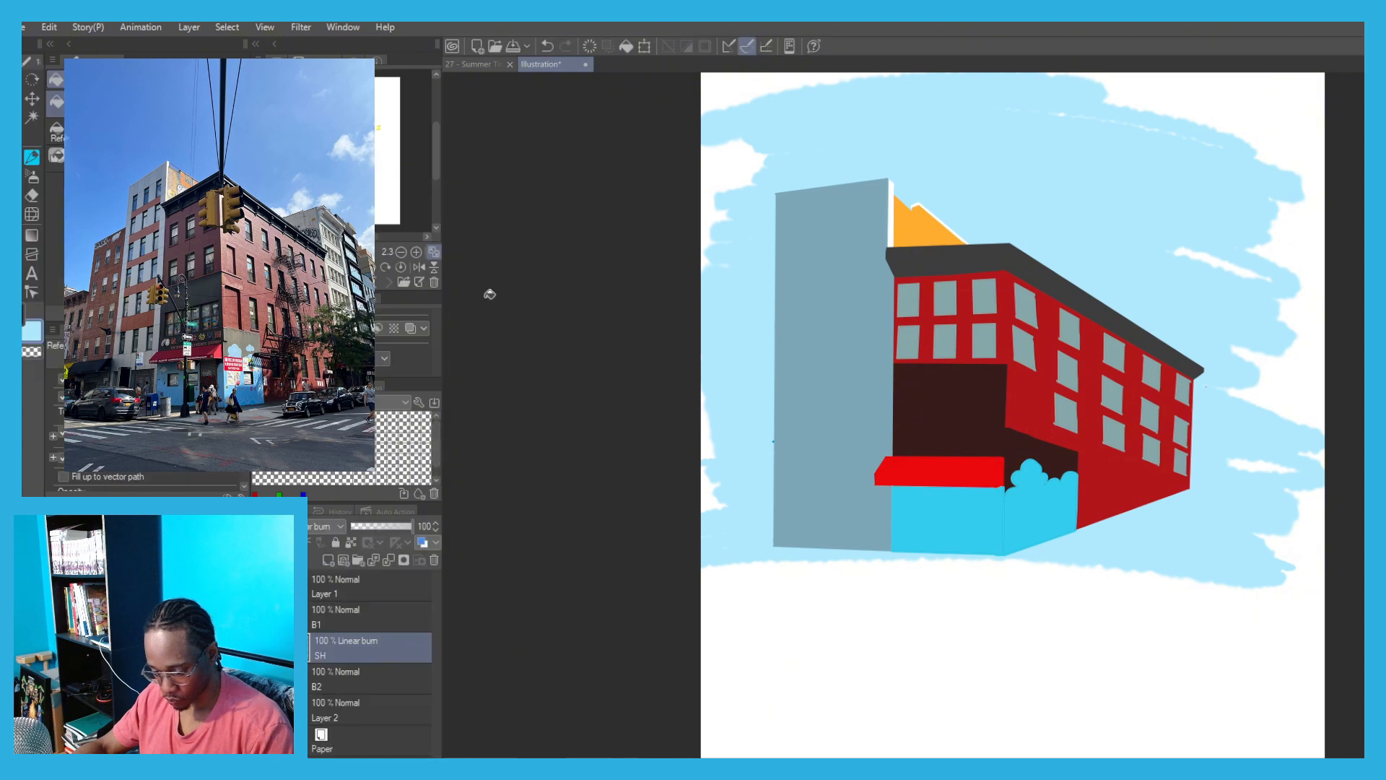
pyautogui.click(388, 522)
pyautogui.moveTo(387, 522); pyautogui.dragTo(383, 522)
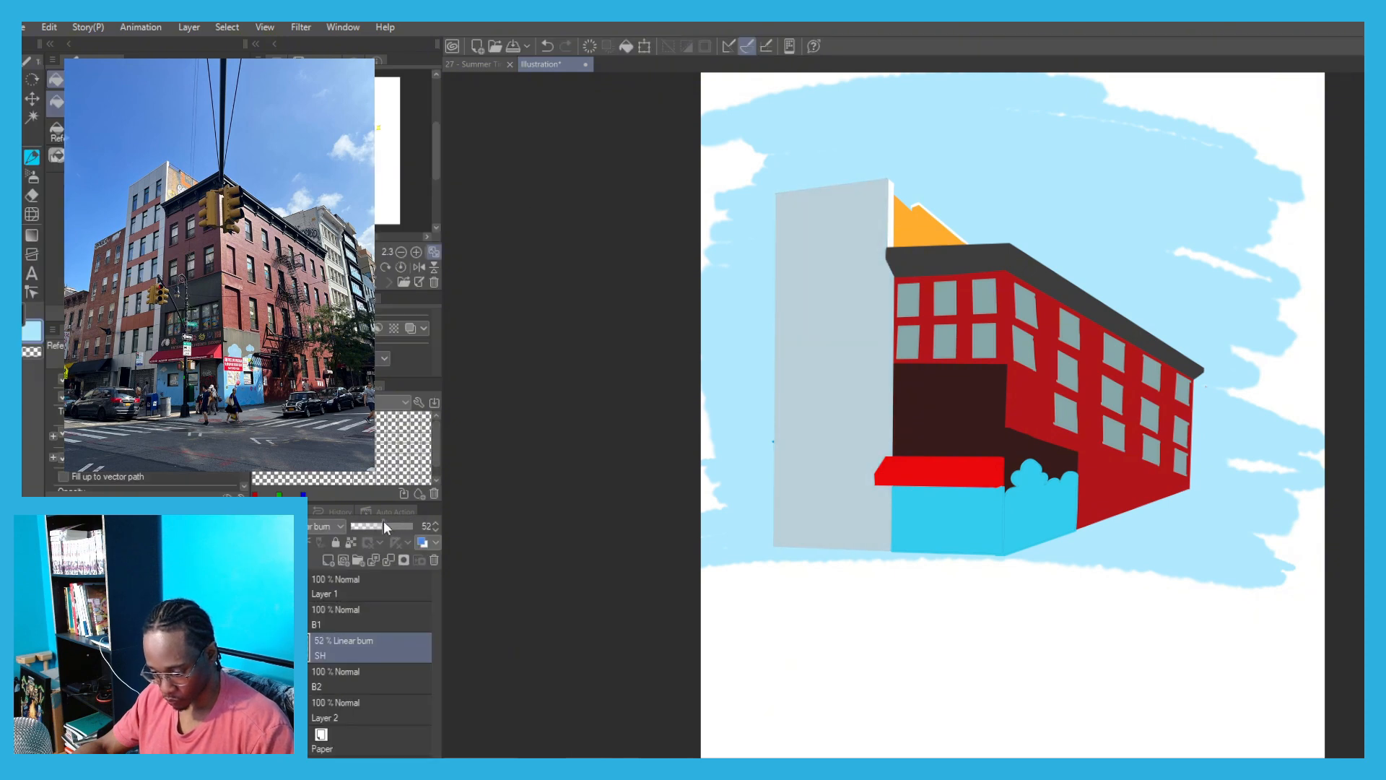
# Paint a small shadow on the short face of the raised section beside the orange wall's notch.
pyautogui.scroll(5, 837, 387)
pyautogui.press('p')
pyautogui.moveTo(839, 397)
pyautogui.mouseDown()
pyautogui.moveTo(842, 433)
pyautogui.moveTo(845, 400)
pyautogui.moveTo(903, 372)
pyautogui.moveTo(897, 440)
pyautogui.moveTo(884, 446)
pyautogui.moveTo(894, 466)
pyautogui.moveTo(845, 434)
pyautogui.moveTo(886, 383)
pyautogui.moveTo(866, 427)
pyautogui.moveTo(898, 349)
pyautogui.moveTo(828, 376)
pyautogui.moveTo(900, 359)
pyautogui.moveTo(879, 347)
pyautogui.moveTo(905, 352)
pyautogui.mouseUp()
pyautogui.hotkey('ctrl', 'z')
pyautogui.hotkey('ctrl', 'z')
pyautogui.hotkey('ctrl', 'z')
pyautogui.scroll(-5, 722, 357)
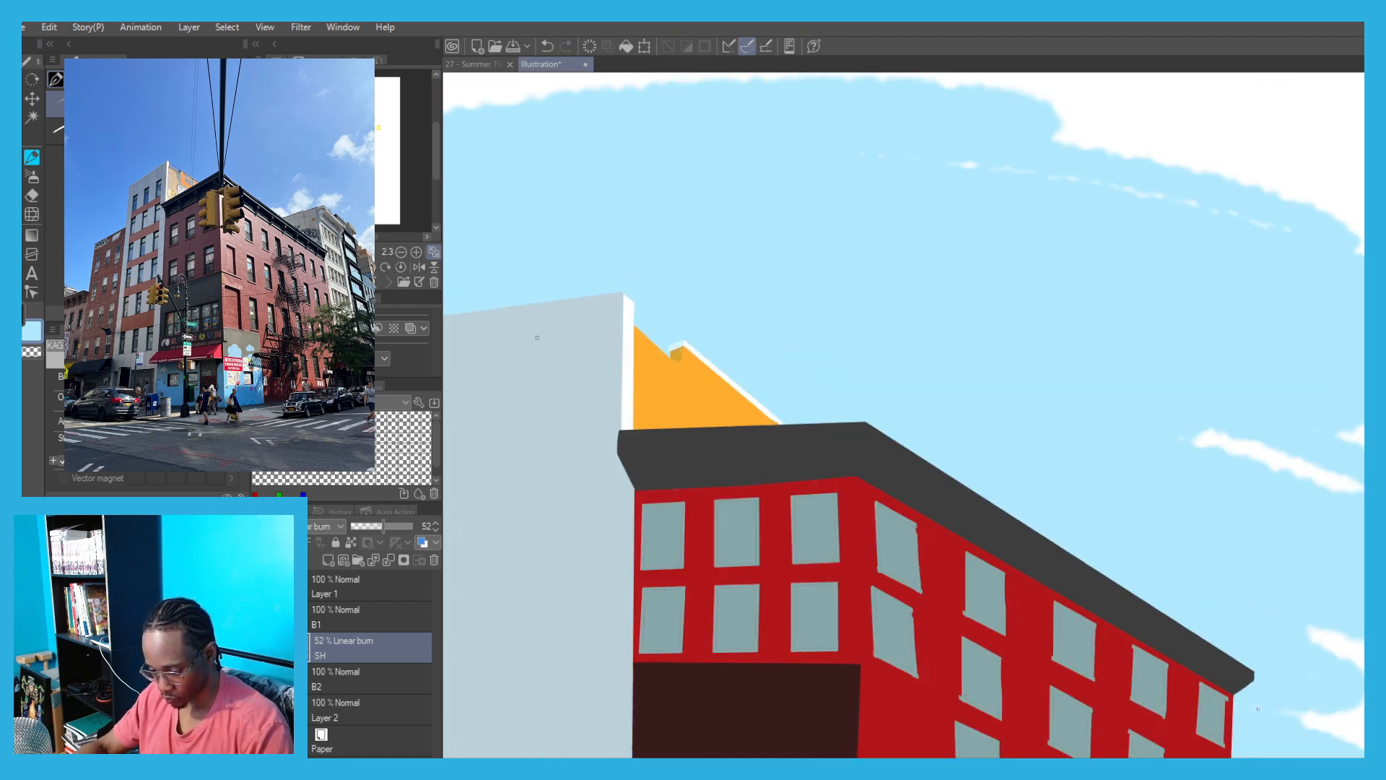
pyautogui.scroll(-4, 537, 337)
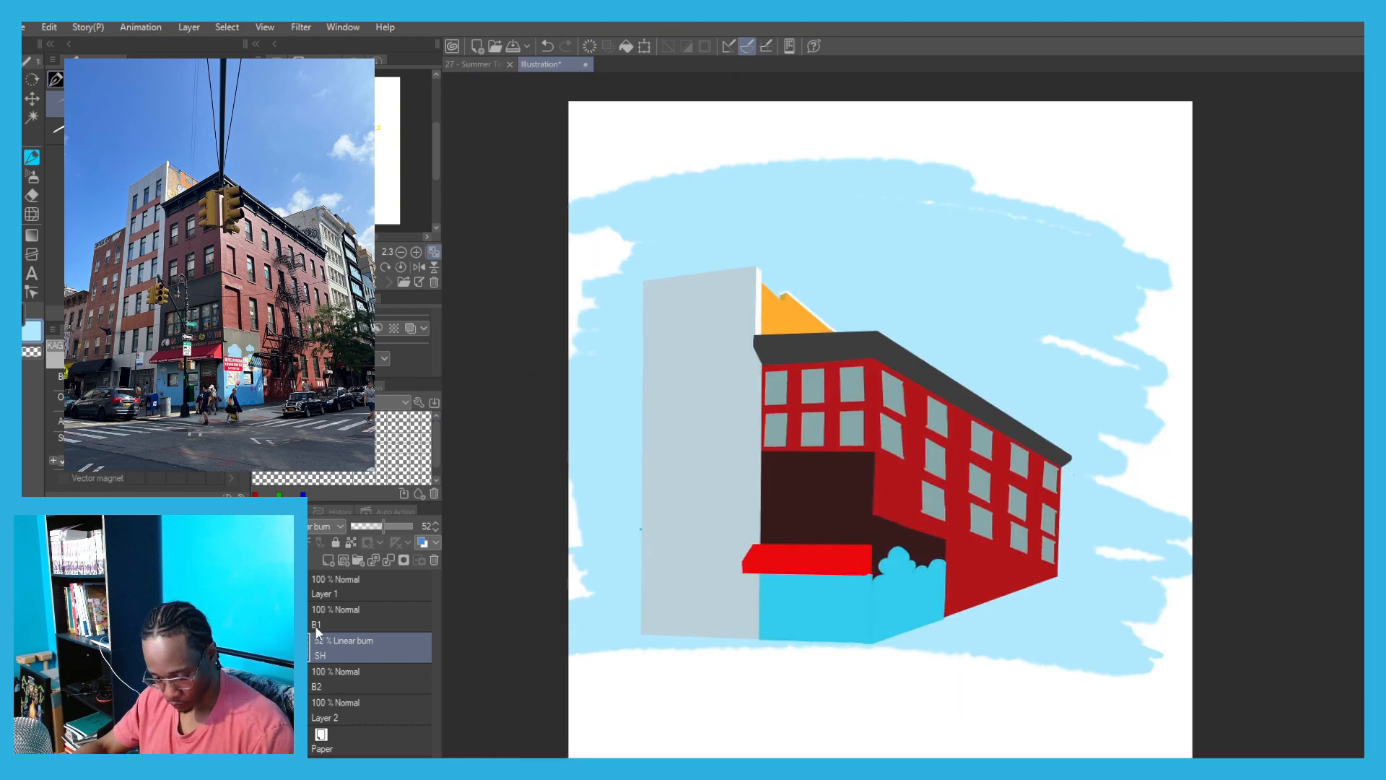
# Try placing the SH layer above B1, and return it to its place above B2.
pyautogui.moveTo(315, 625); pyautogui.dragTo(332, 659)
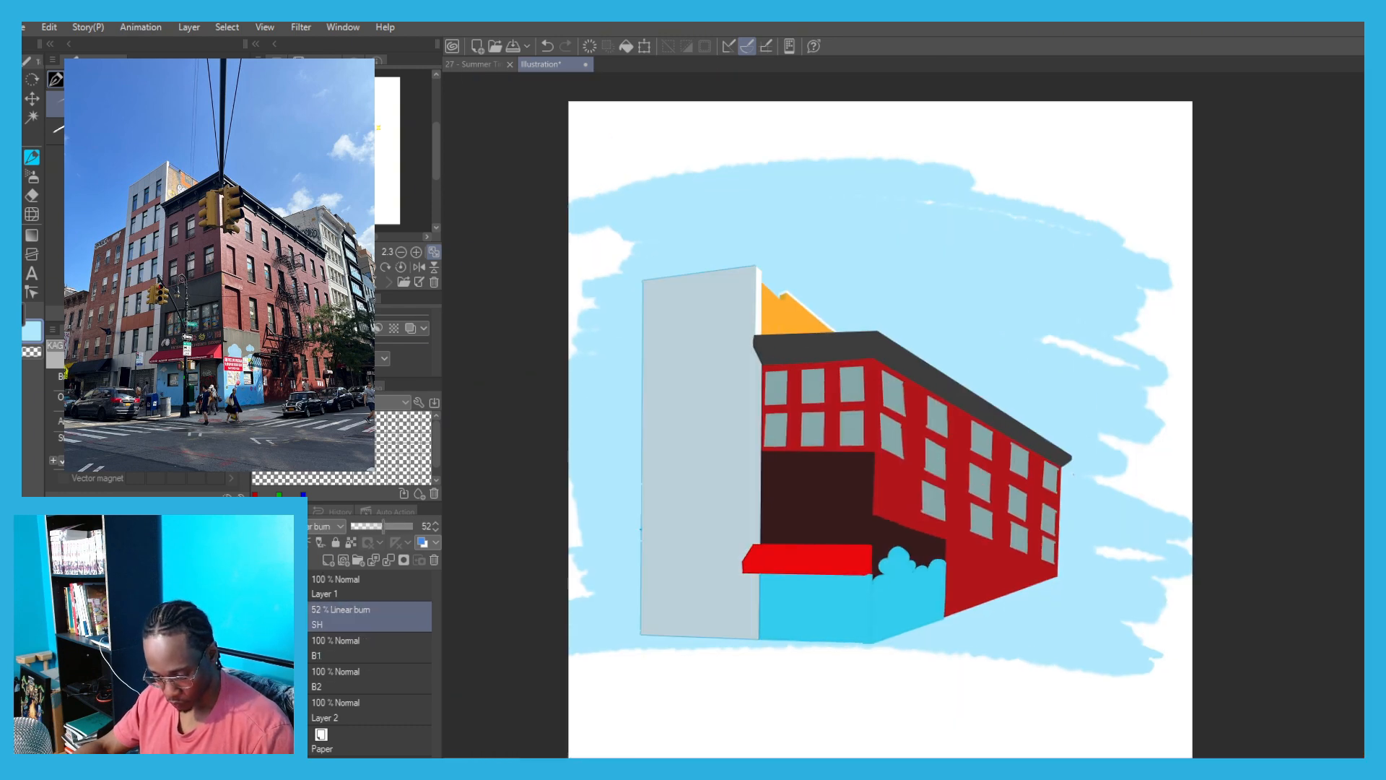
pyautogui.moveTo(590, 627); pyautogui.dragTo(603, 645)
pyautogui.press('e')
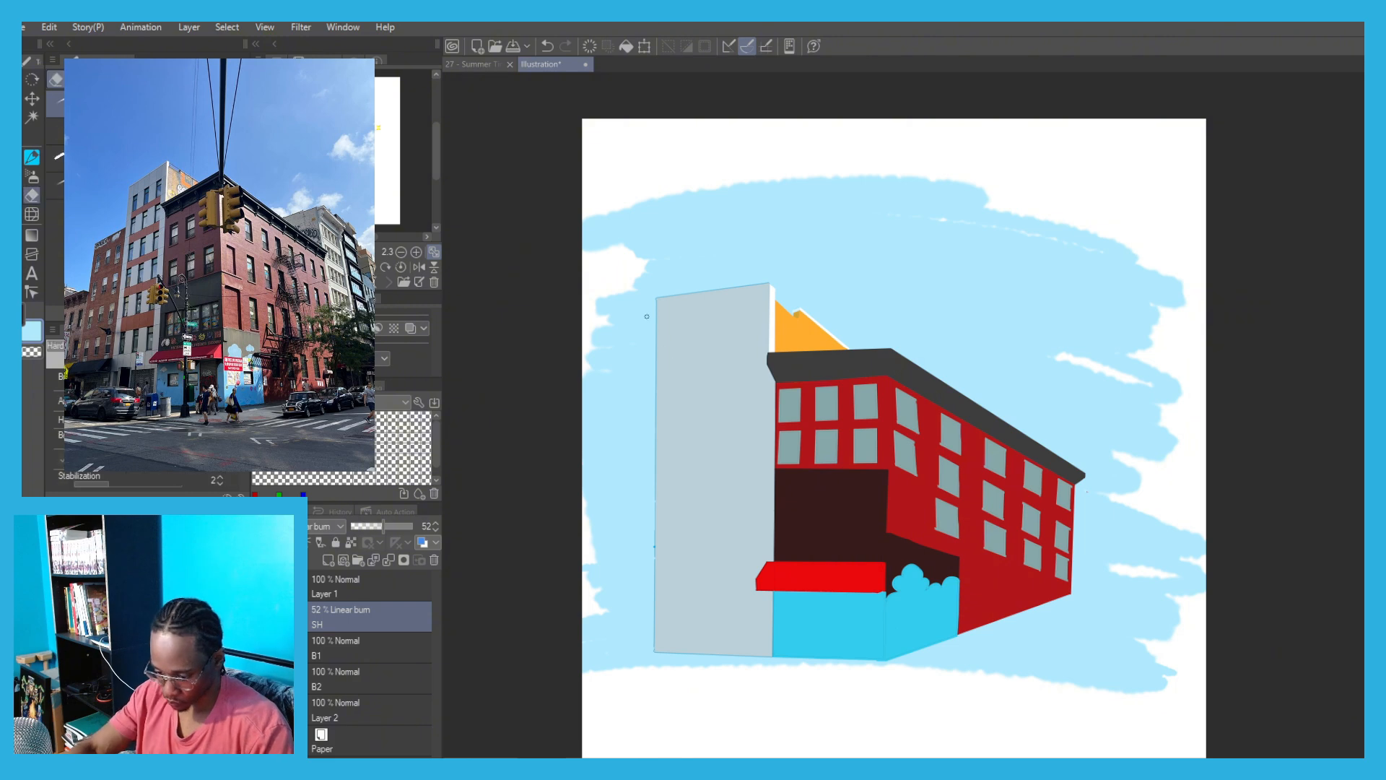
pyautogui.scroll(3, 653, 325)
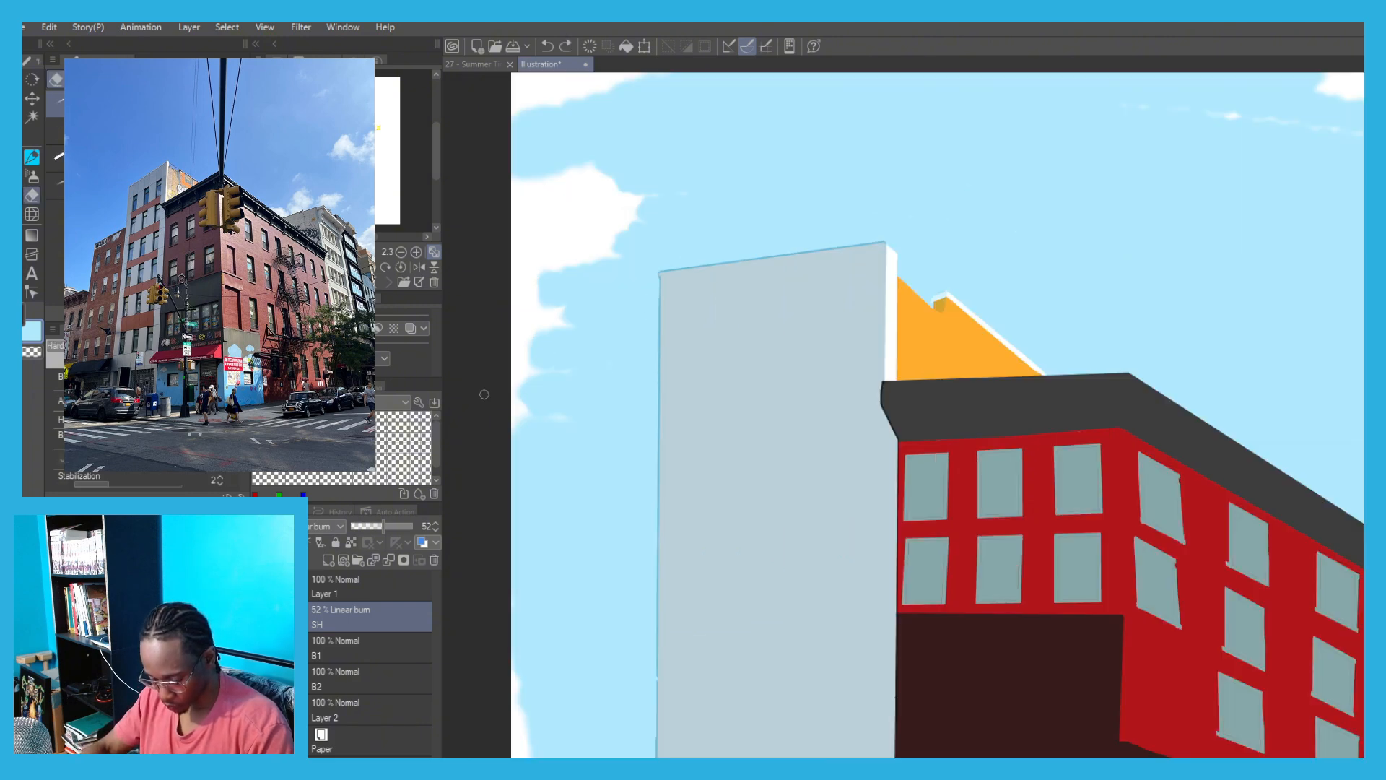
pyautogui.moveTo(340, 616); pyautogui.dragTo(339, 664)
pyautogui.scroll(-3, 750, 592)
pyautogui.moveTo(749, 592); pyautogui.dragTo(691, 543)
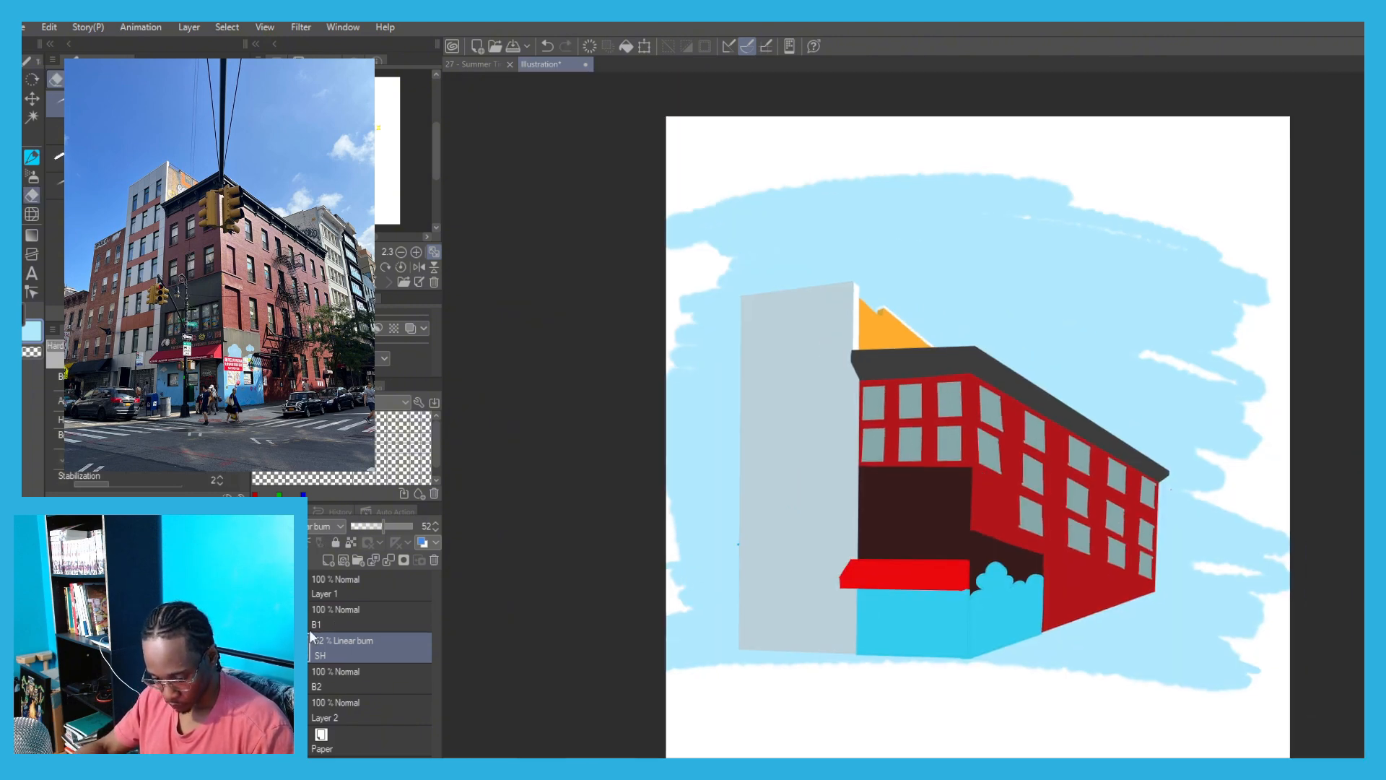
# Add a layer named SH2 above B1, set it to Linear burn, and clip it to B1.
pyautogui.click(309, 626)
pyautogui.click(328, 560)
pyautogui.doubleClick(324, 625)
pyautogui.write('SH2')
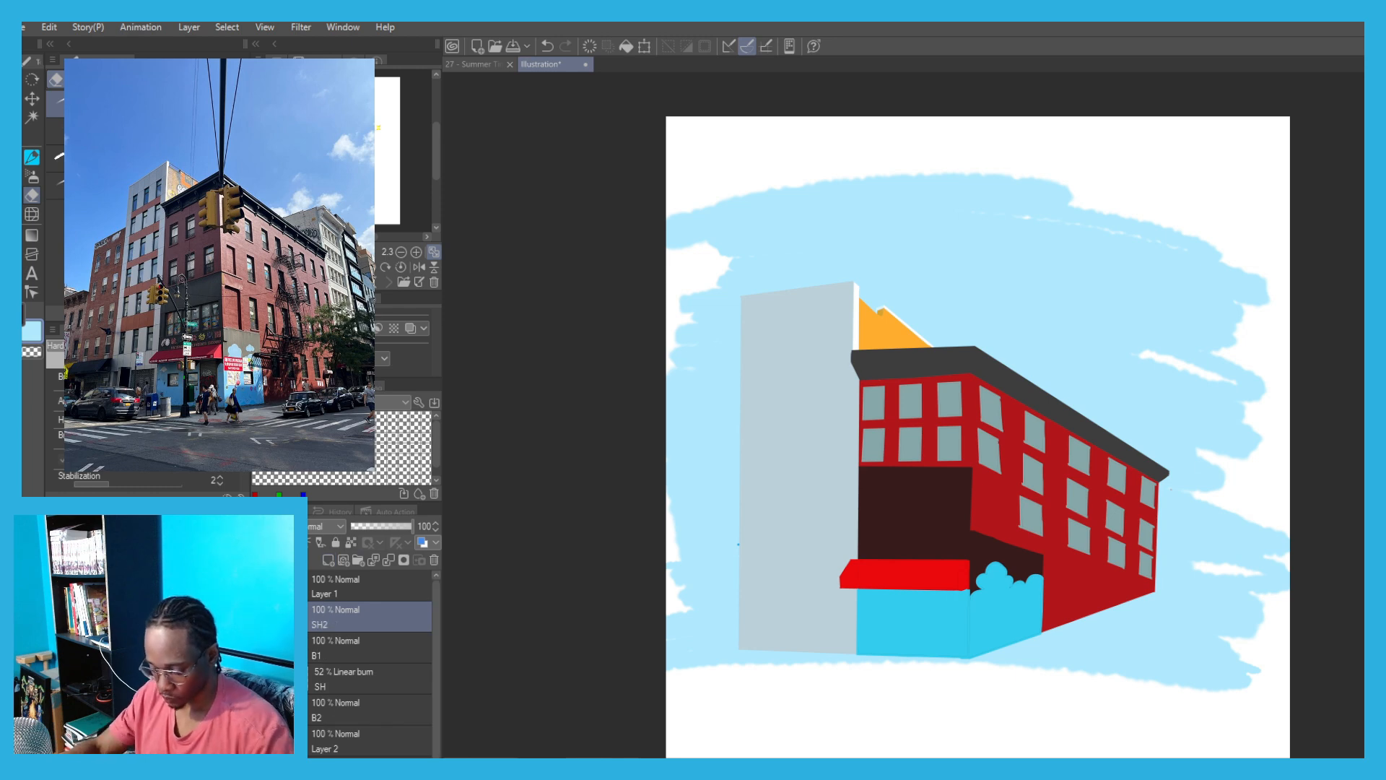
pyautogui.press('Return')
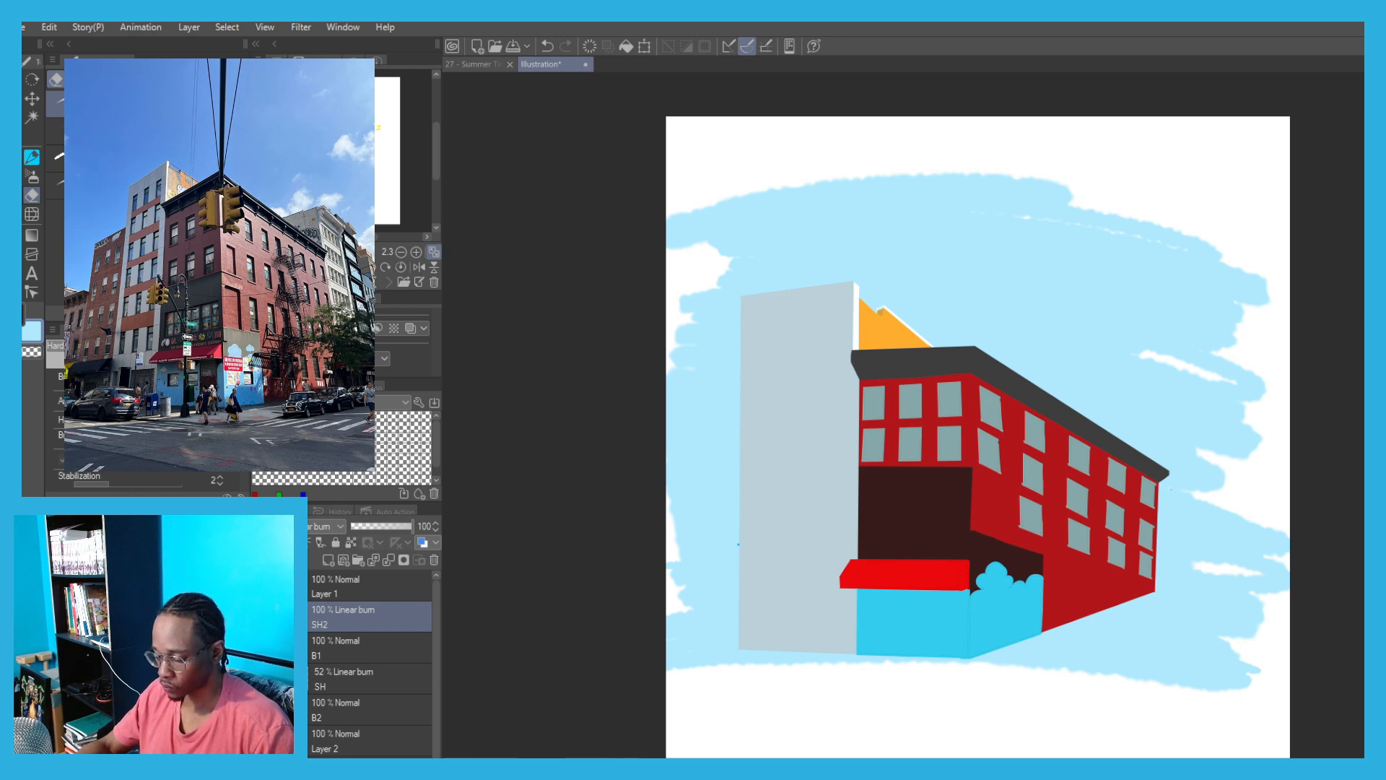
pyautogui.moveTo(607, 664); pyautogui.dragTo(567, 650)
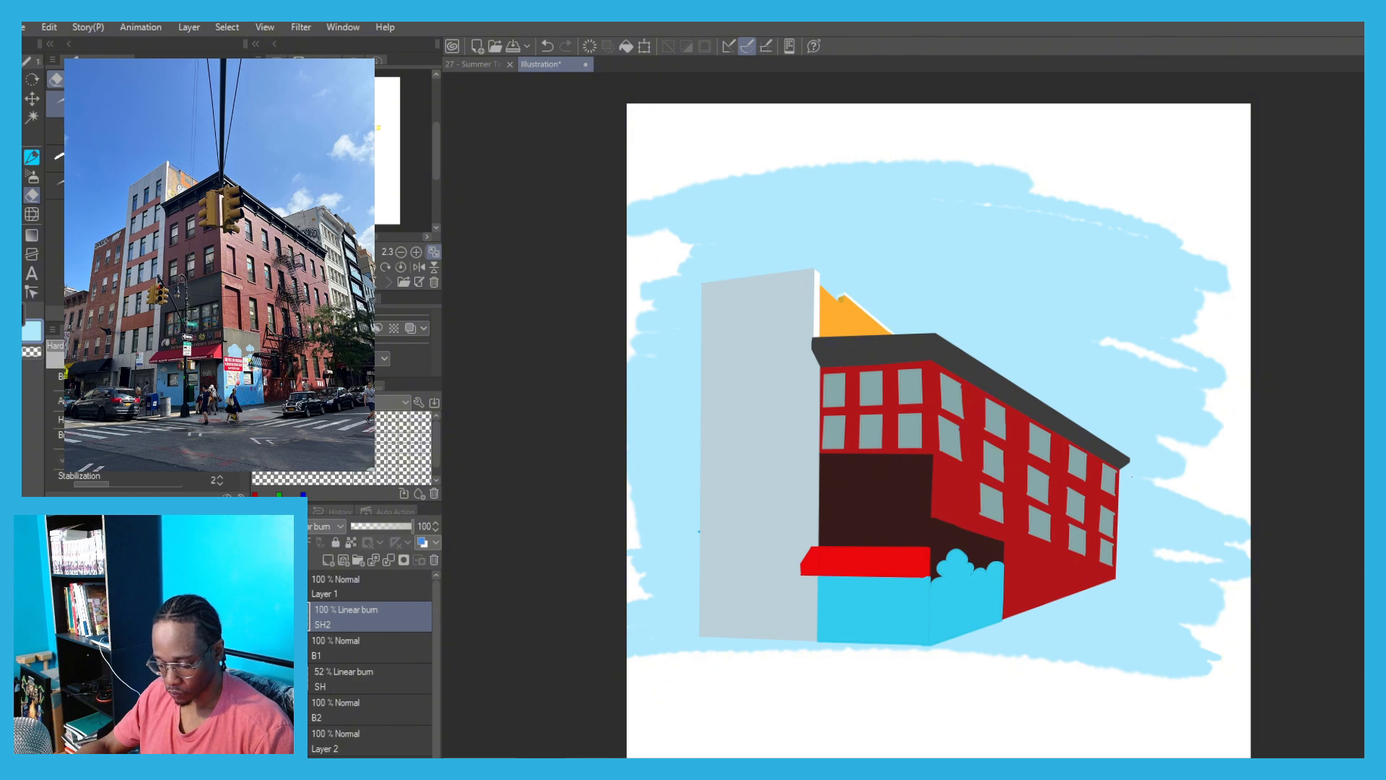
# Draw a straight shading line down the red building's corner, from under the dark roof to the ground.
pyautogui.scroll(5, 839, 362)
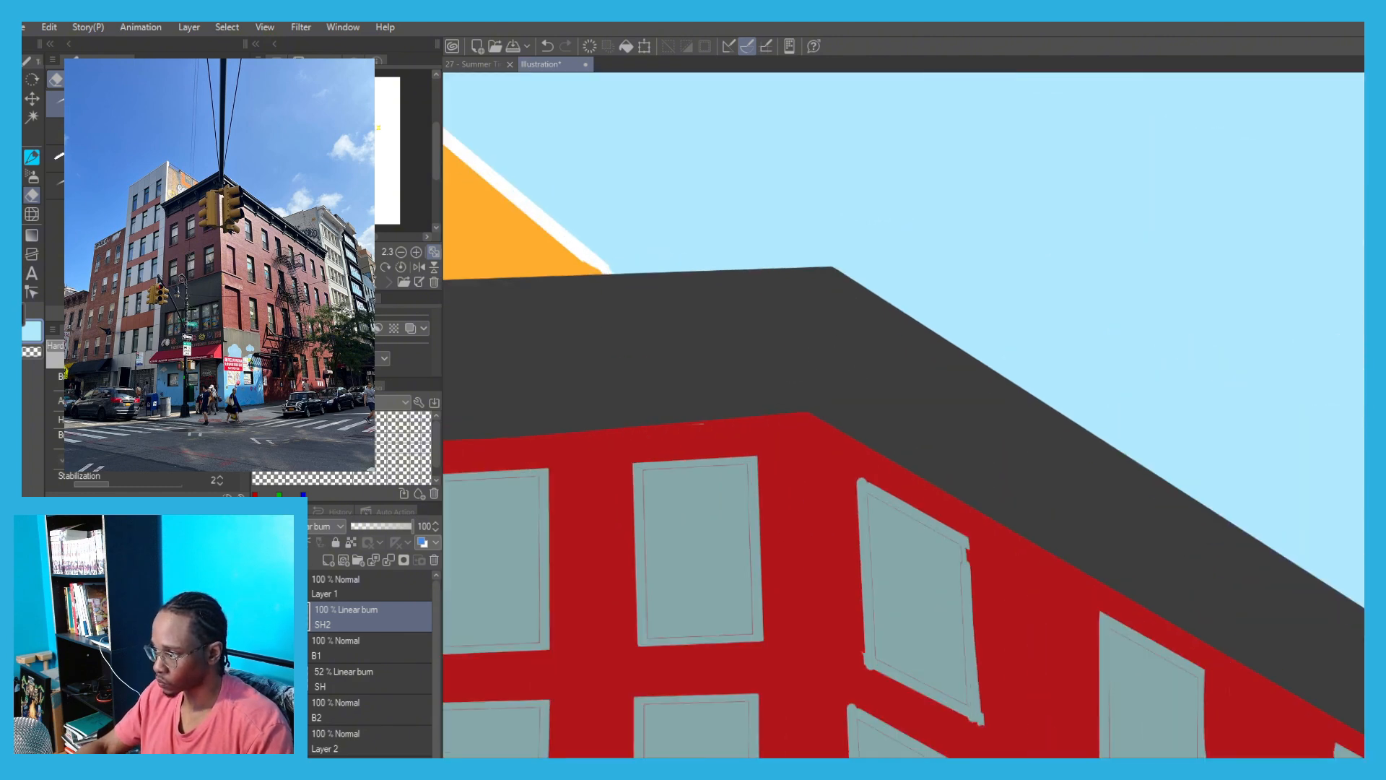
pyautogui.press('p')
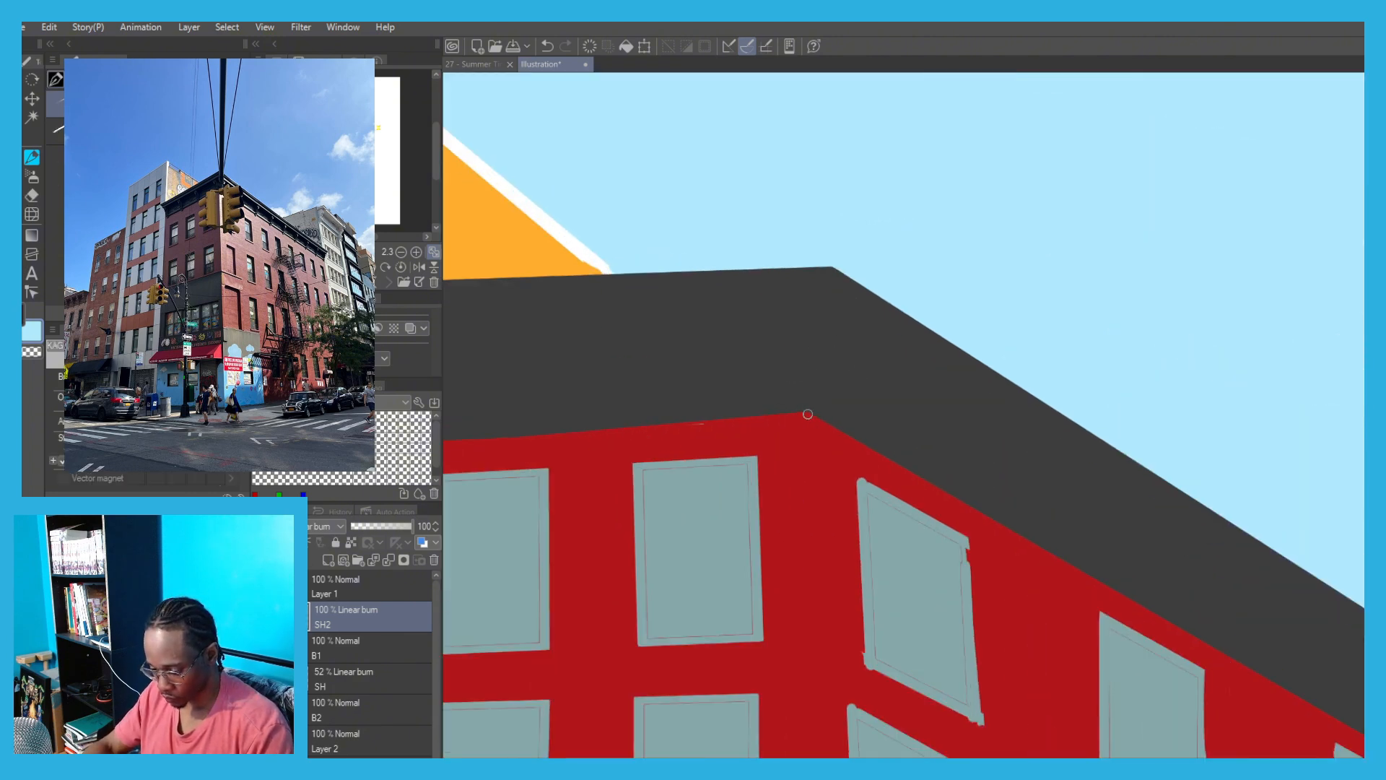
pyautogui.scroll(-5, 809, 414)
pyautogui.moveTo(780, 402); pyautogui.dragTo(1313, 294)
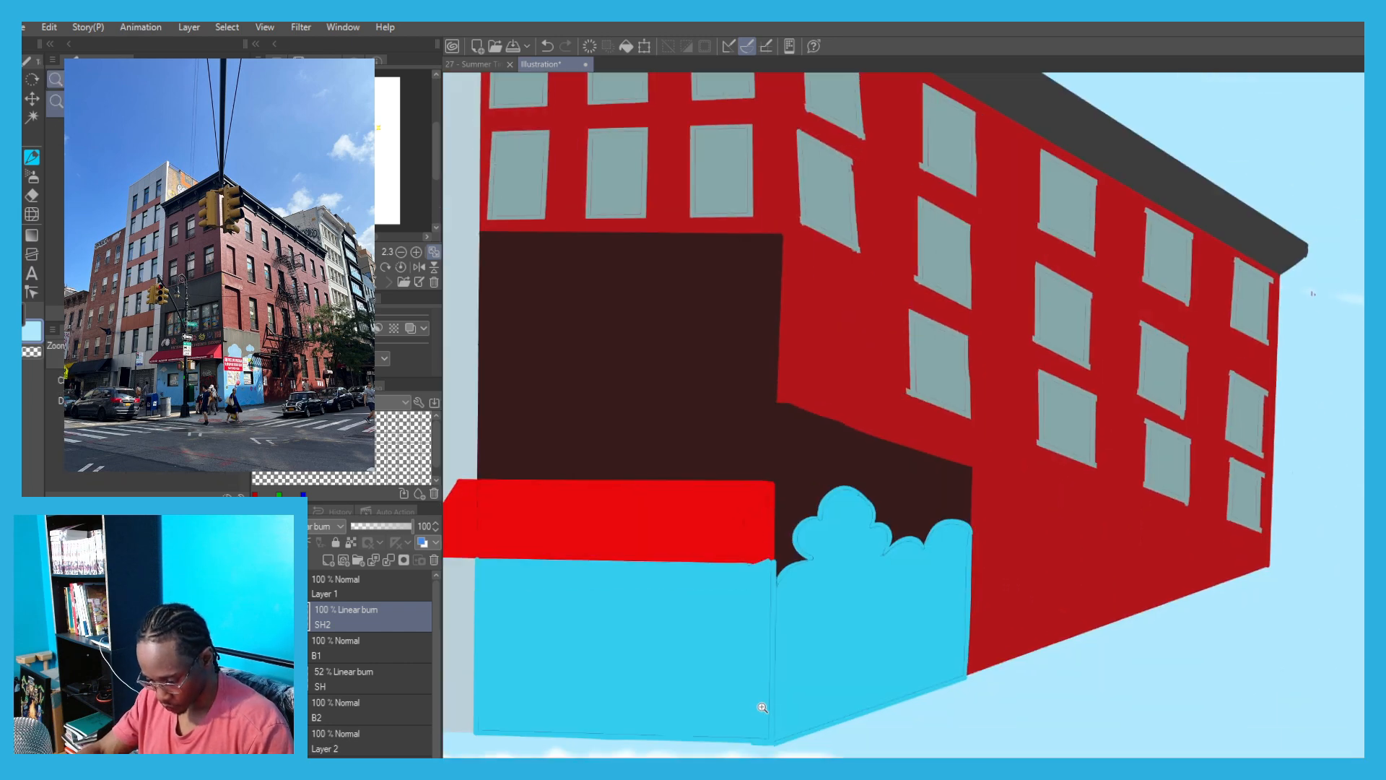
pyautogui.keyDown('shift'); pyautogui.click(768, 742); pyautogui.keyUp('shift')
pyautogui.moveTo(619, 654); pyautogui.dragTo(757, 523)
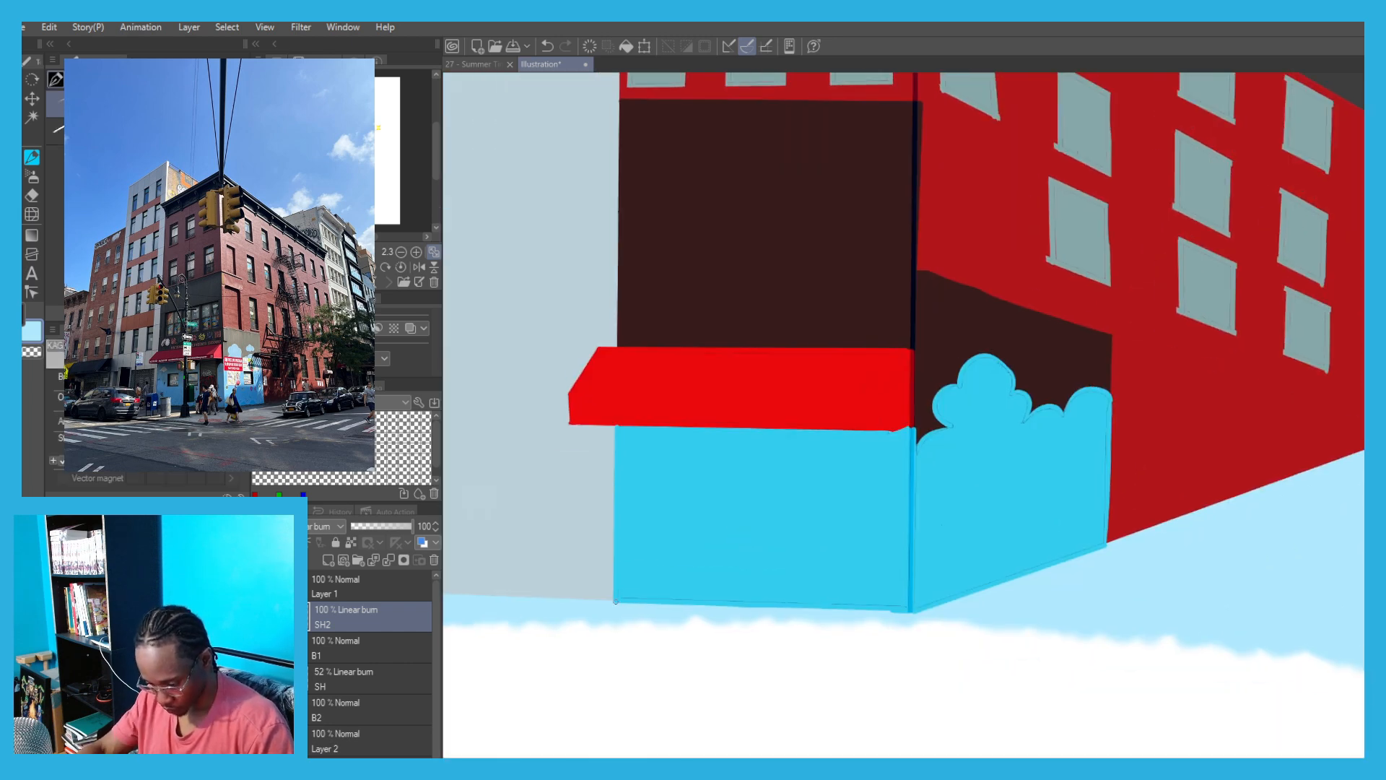
# Extend the shading line along the base of the blue storefront and erase it where it crosses the awning.
pyautogui.keyDown('shift'); pyautogui.click(615, 600); pyautogui.keyUp('shift')
pyautogui.moveTo(595, 481); pyautogui.dragTo(610, 530)
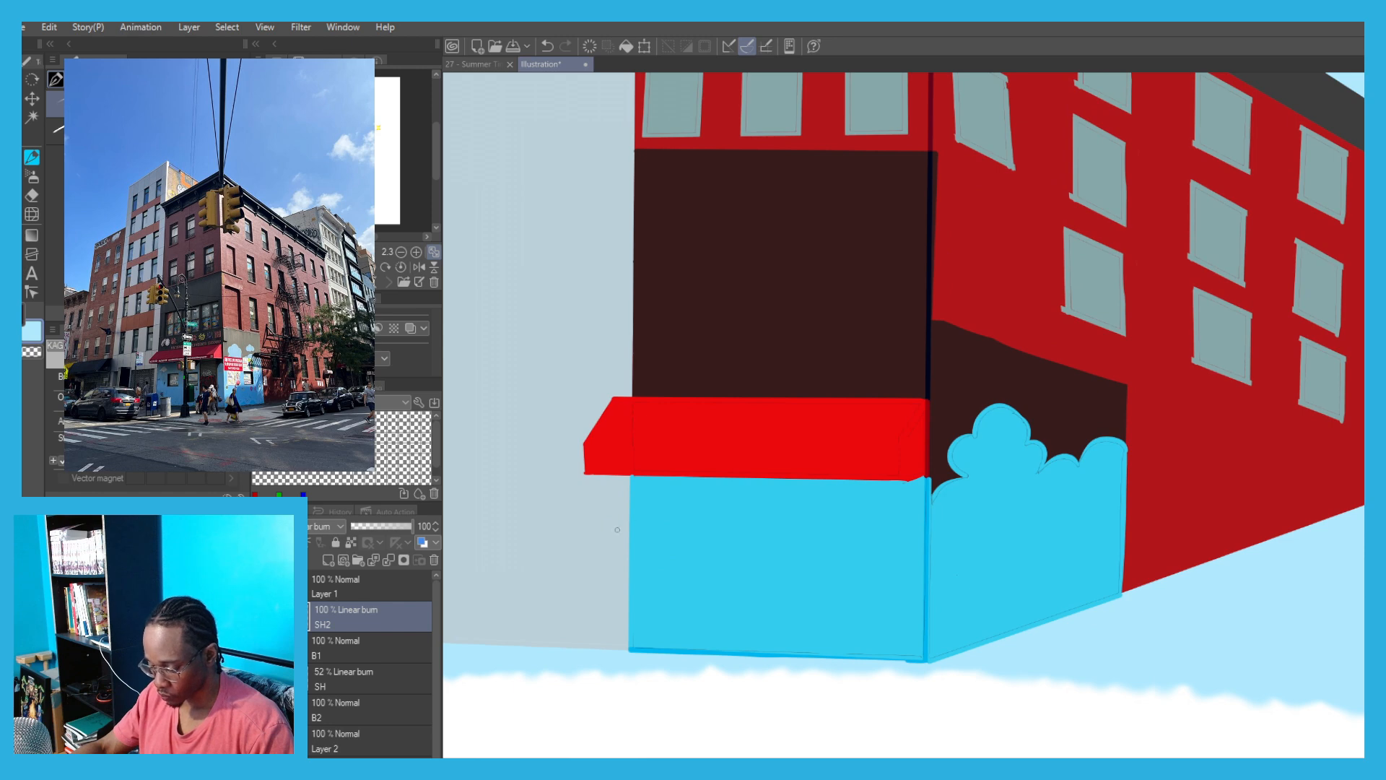
pyautogui.press('e')
pyautogui.moveTo(922, 402); pyautogui.dragTo(925, 470)
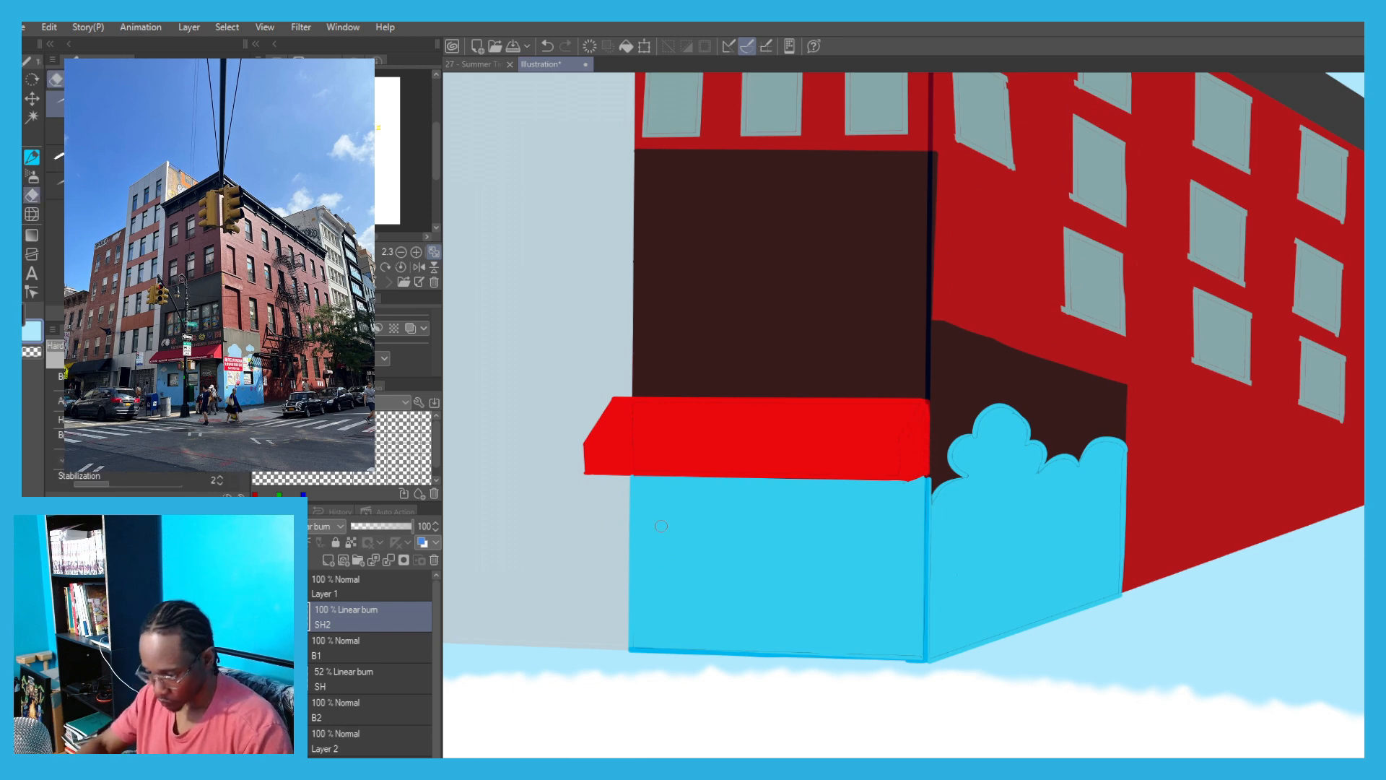
# Fill the front face of the blue storefront below the awning with shading.
pyautogui.press('g')
pyautogui.click(699, 543)
pyautogui.click(709, 451)
pyautogui.hotkey('ctrl', 'z')
# Outline the awning's end flap with shading lines to separate it from the awning's front.
pyautogui.scroll(3, 903, 461)
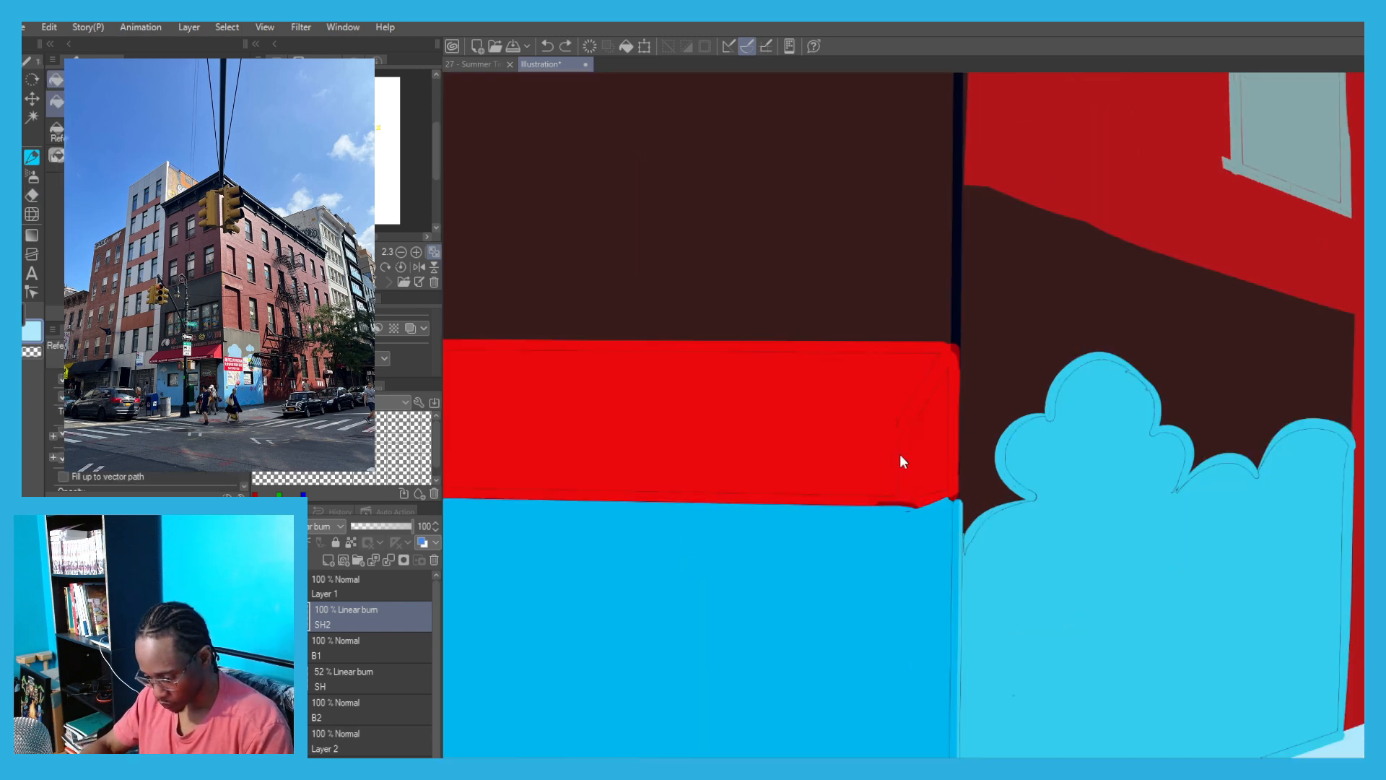
pyautogui.press('p')
pyautogui.moveTo(899, 497)
pyautogui.mouseDown()
pyautogui.moveTo(900, 423)
pyautogui.moveTo(954, 350)
pyautogui.mouseUp()
pyautogui.scroll(-2, 899, 489)
# Fill the awning, the dark panel above it, and the red front wall around the windows with shading.
pyautogui.press('g')
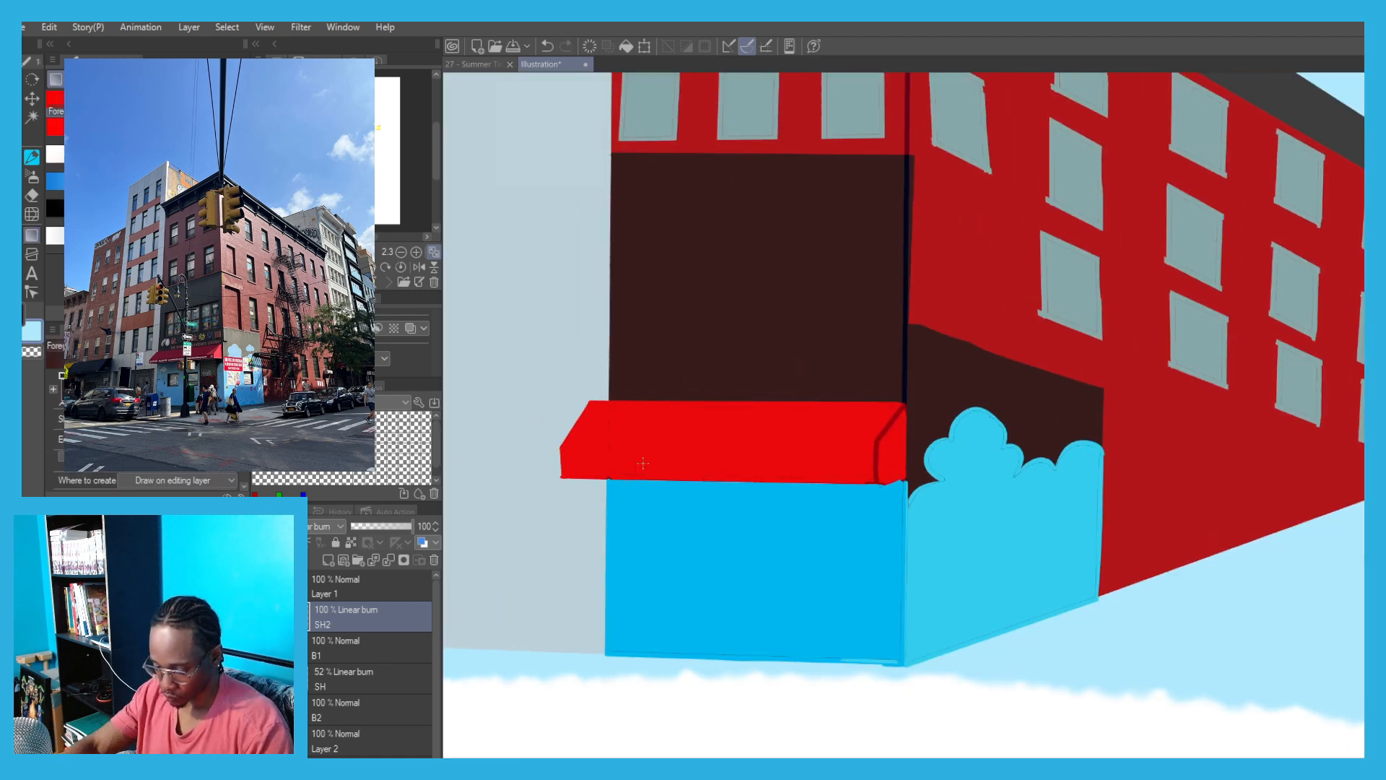
pyautogui.click(648, 459)
pyautogui.click(671, 474)
pyautogui.click(744, 418)
pyautogui.scroll(3, 765, 405)
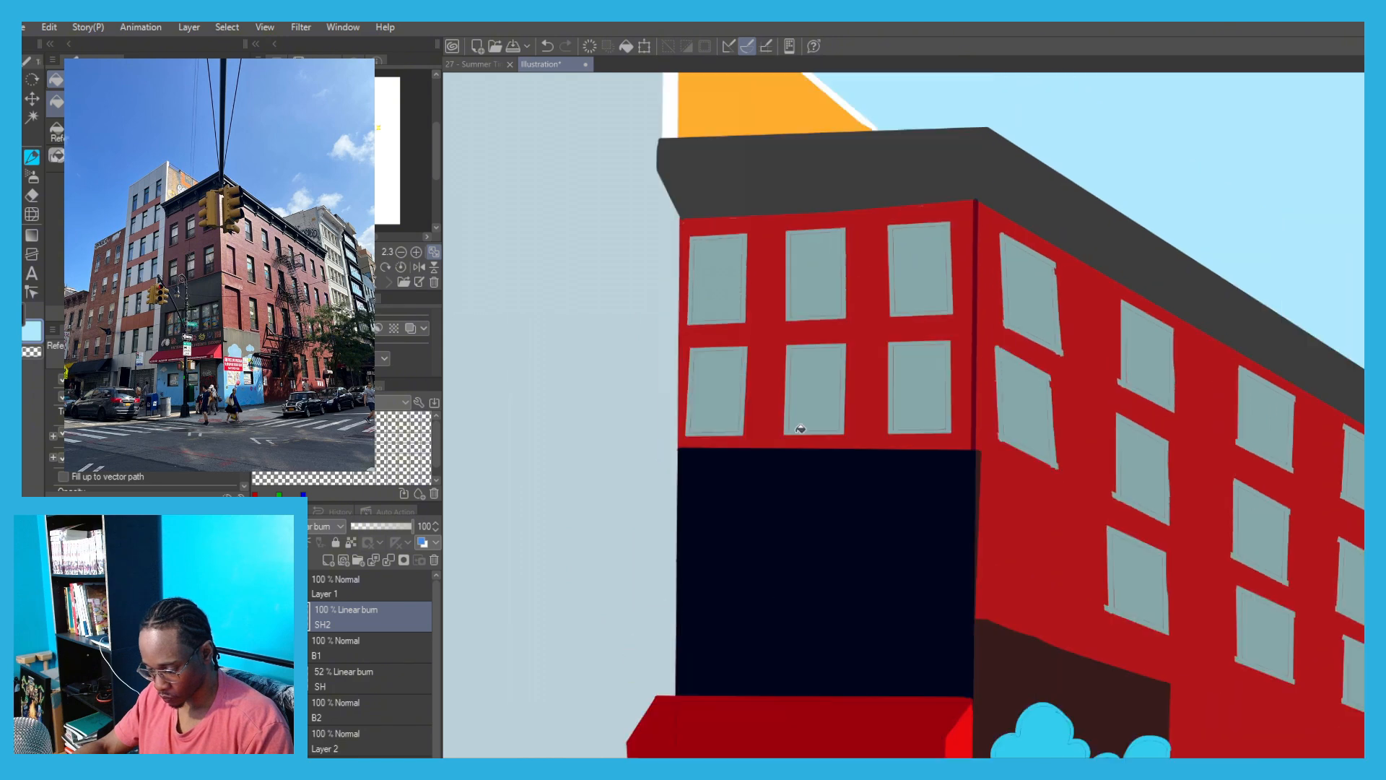
pyautogui.click(798, 381)
# Draw a shading line across the dark roof at its corner and fill the roof's front section with shading.
pyautogui.scroll(-5, 723, 340)
pyautogui.scroll(6, 816, 418)
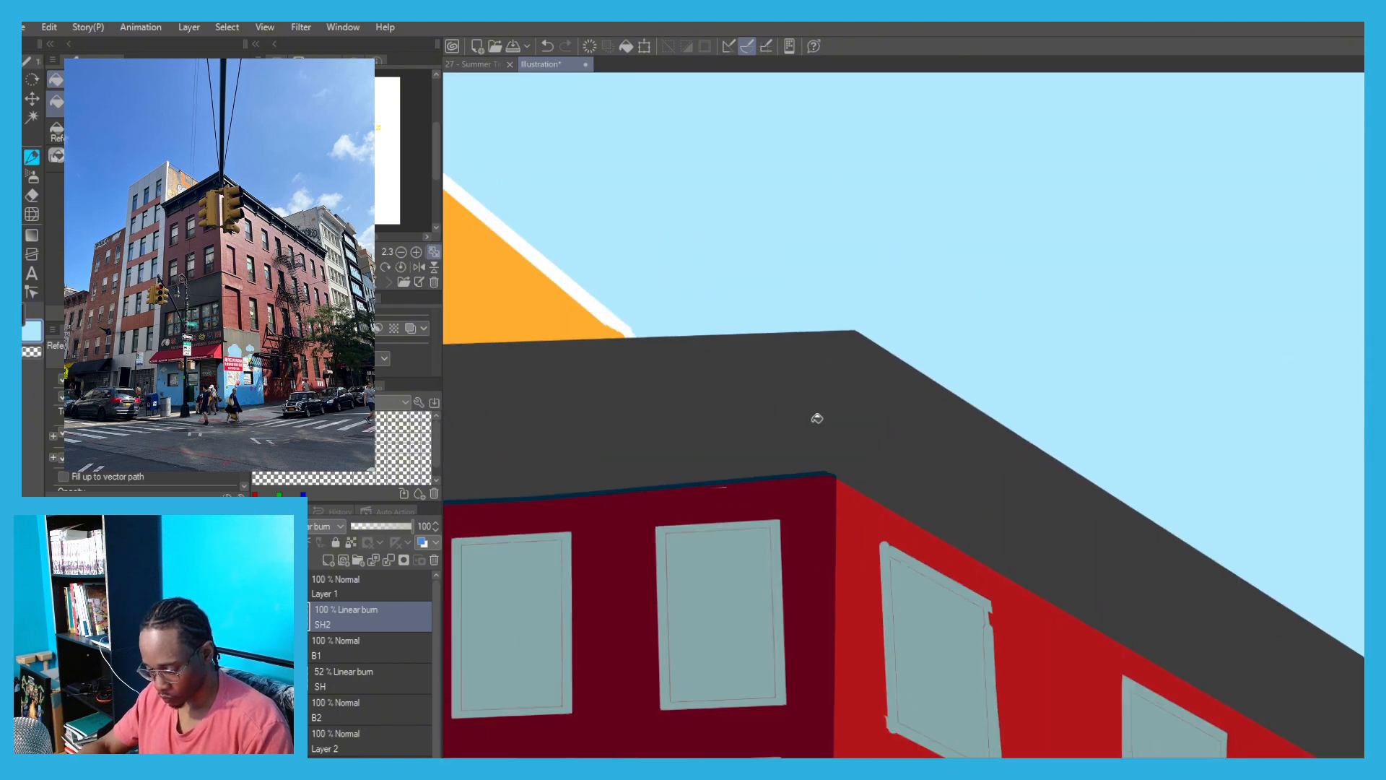
pyautogui.press('p')
pyautogui.hotkey('ctrl', 'z')
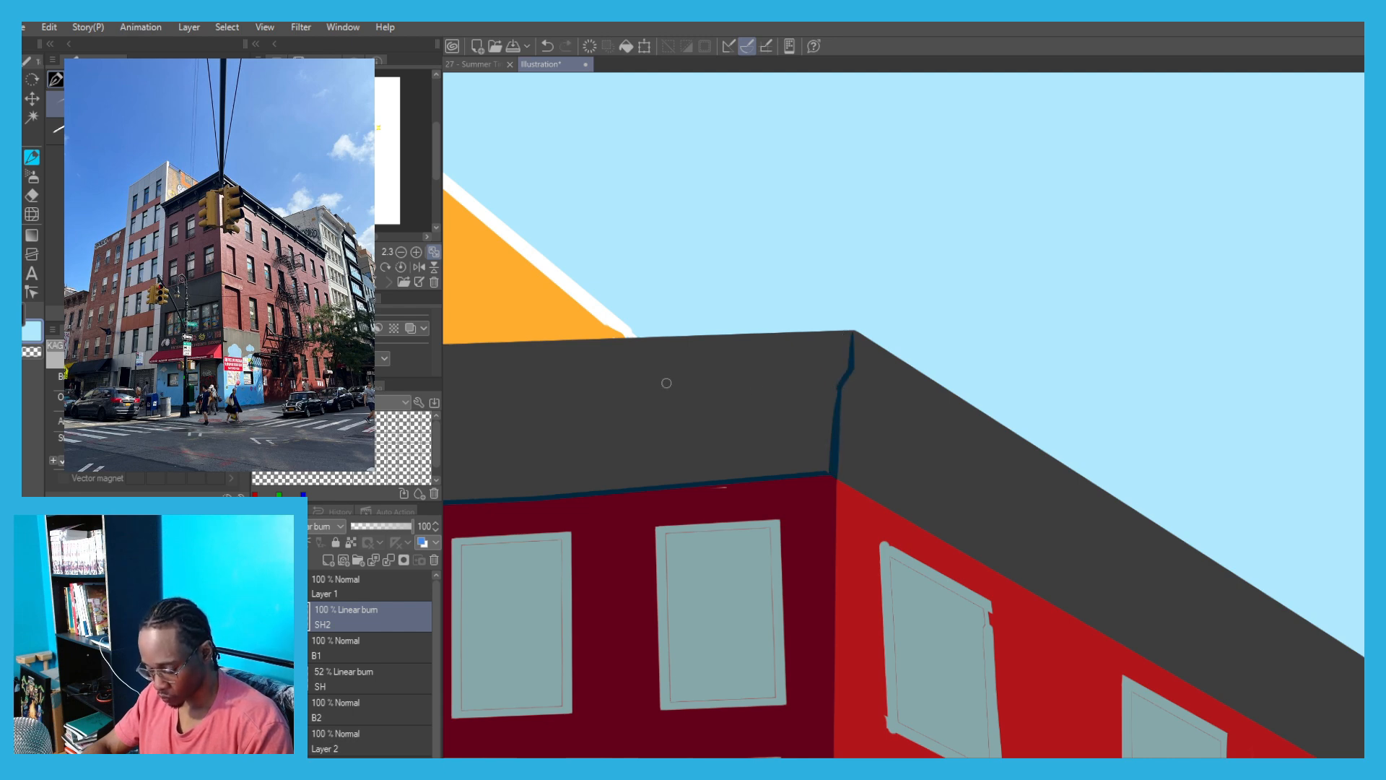
pyautogui.moveTo(667, 383); pyautogui.dragTo(838, 403)
pyautogui.press('g')
pyautogui.scroll(-6, 695, 324)
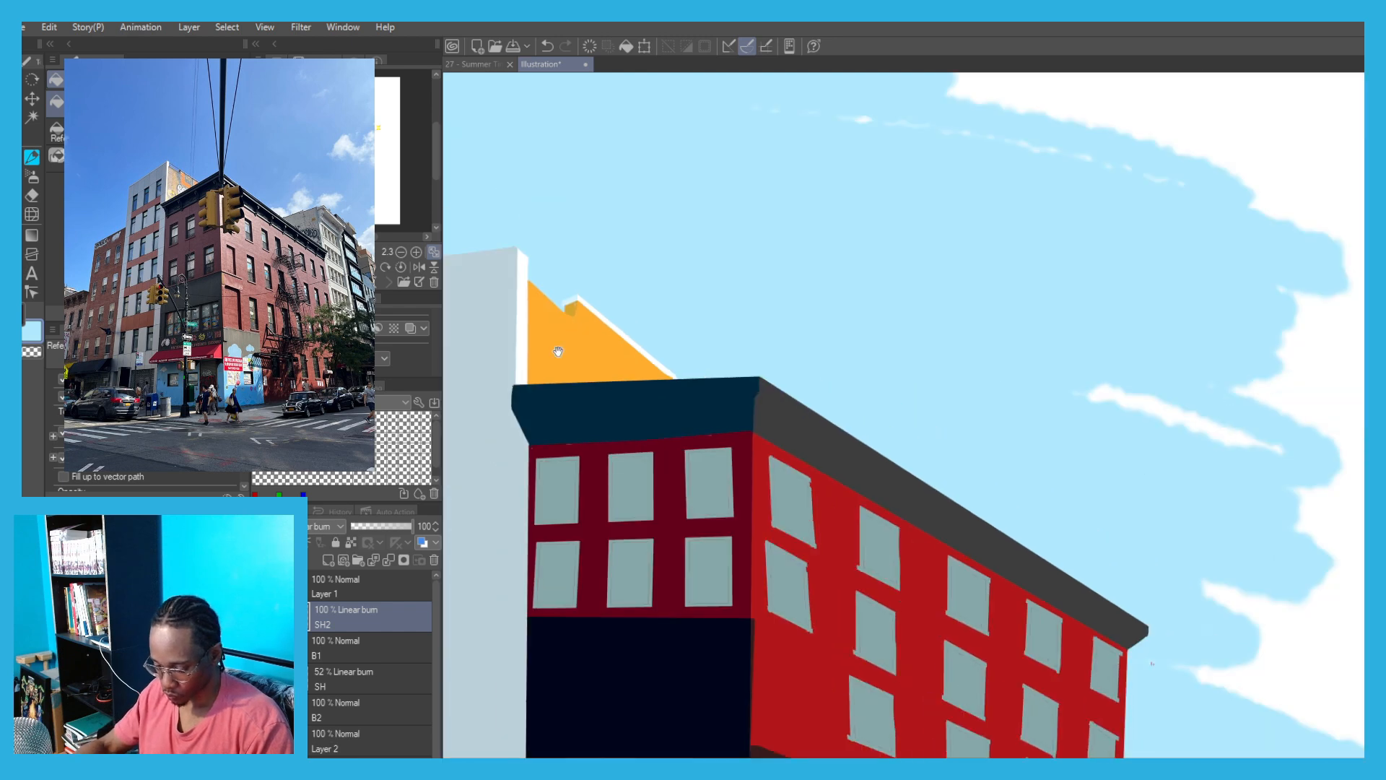
# Hide the Linear burn shading layers SH2 and SH so the buildings' flat base colors can be edited.
pyautogui.moveTo(537, 468); pyautogui.dragTo(760, 517)
pyautogui.scroll(3, 718, 408)
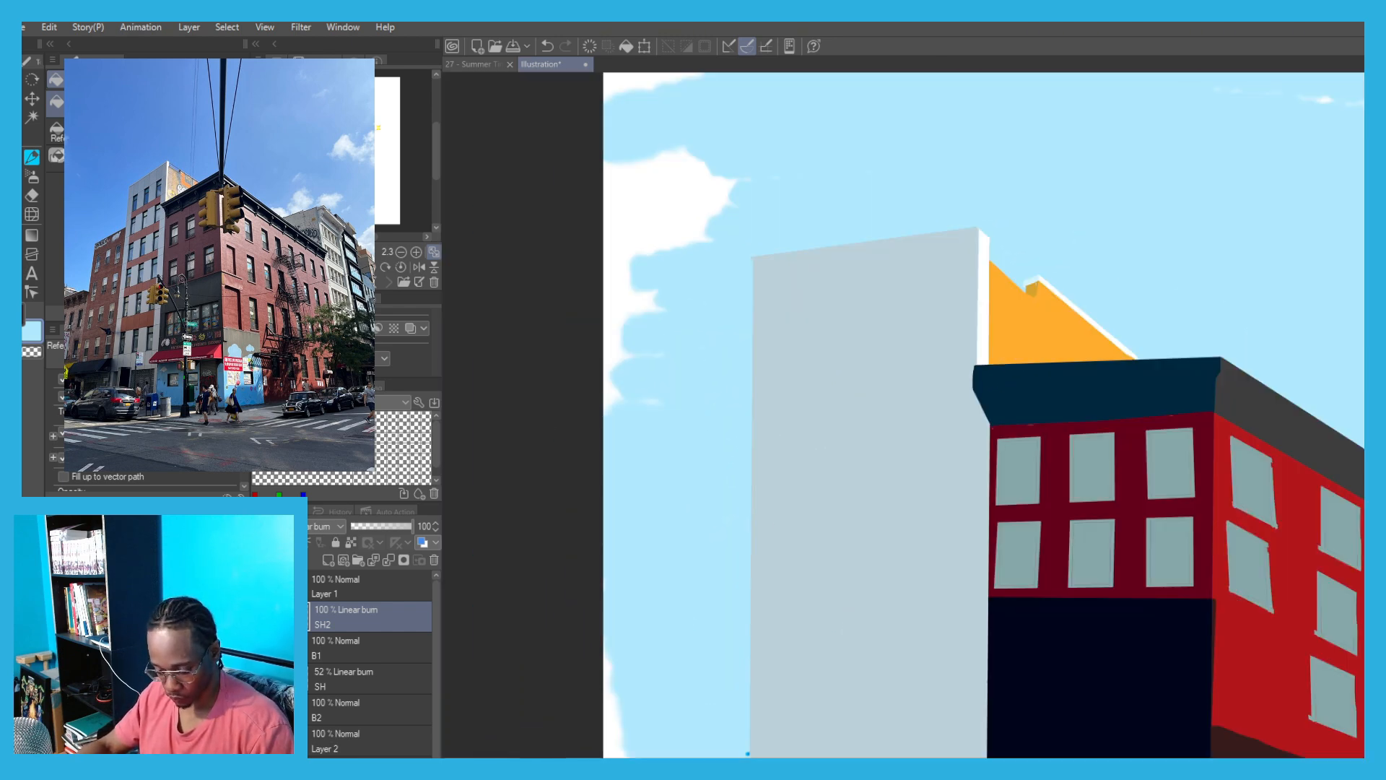
pyautogui.click(260, 616)
pyautogui.moveTo(639, 596); pyautogui.dragTo(619, 542)
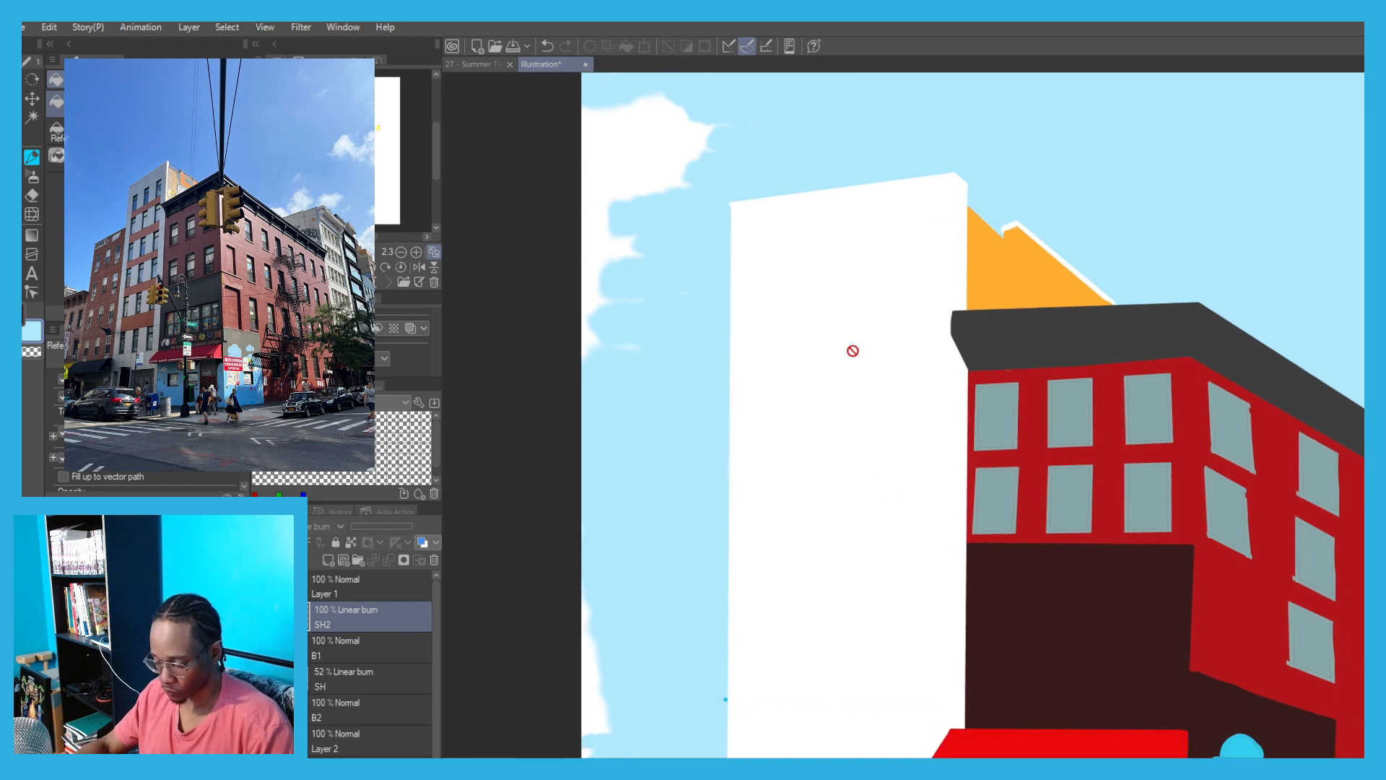
# Select the white building's orange side wall on layer B2 and paint it yellow.
pyautogui.press('w')
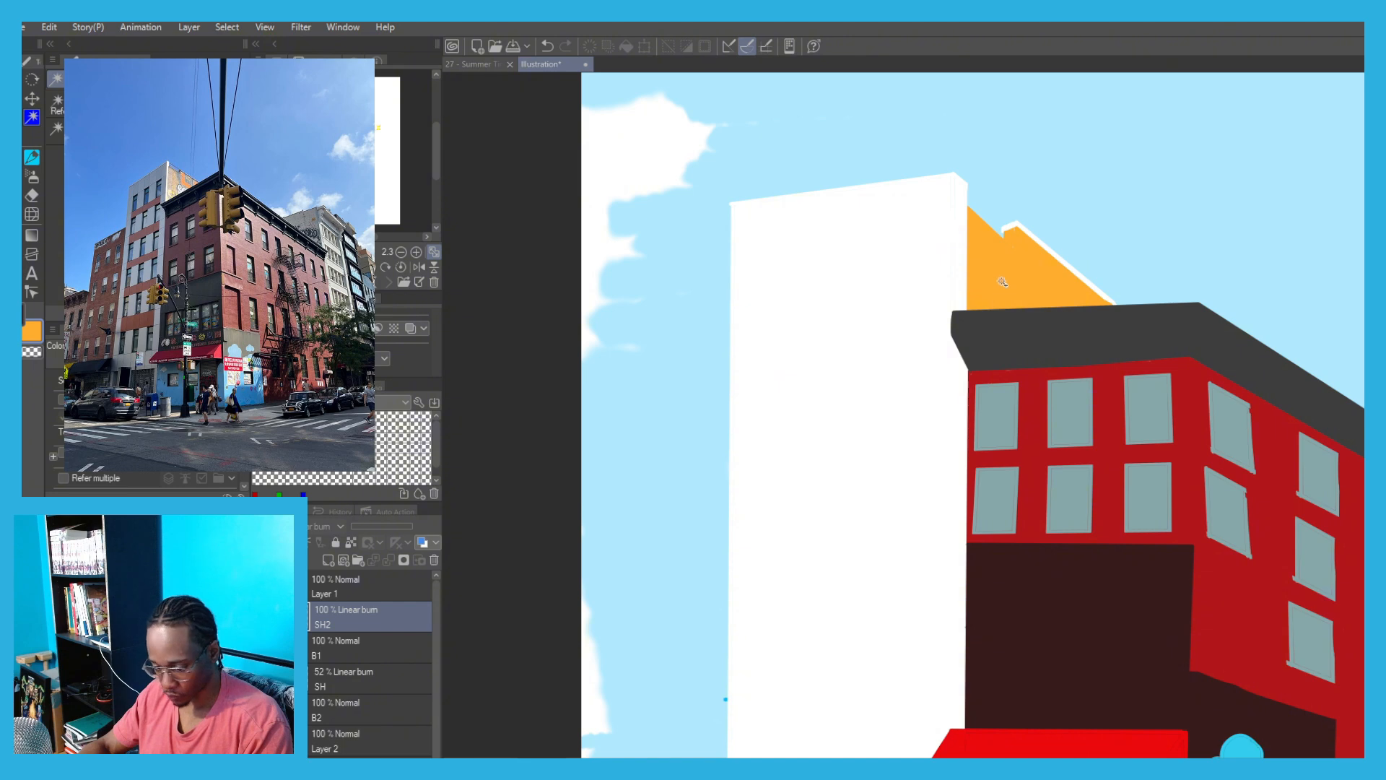
pyautogui.hotkey('alt', '[')
pyautogui.hotkey('alt', '[')
pyautogui.click(1022, 235)
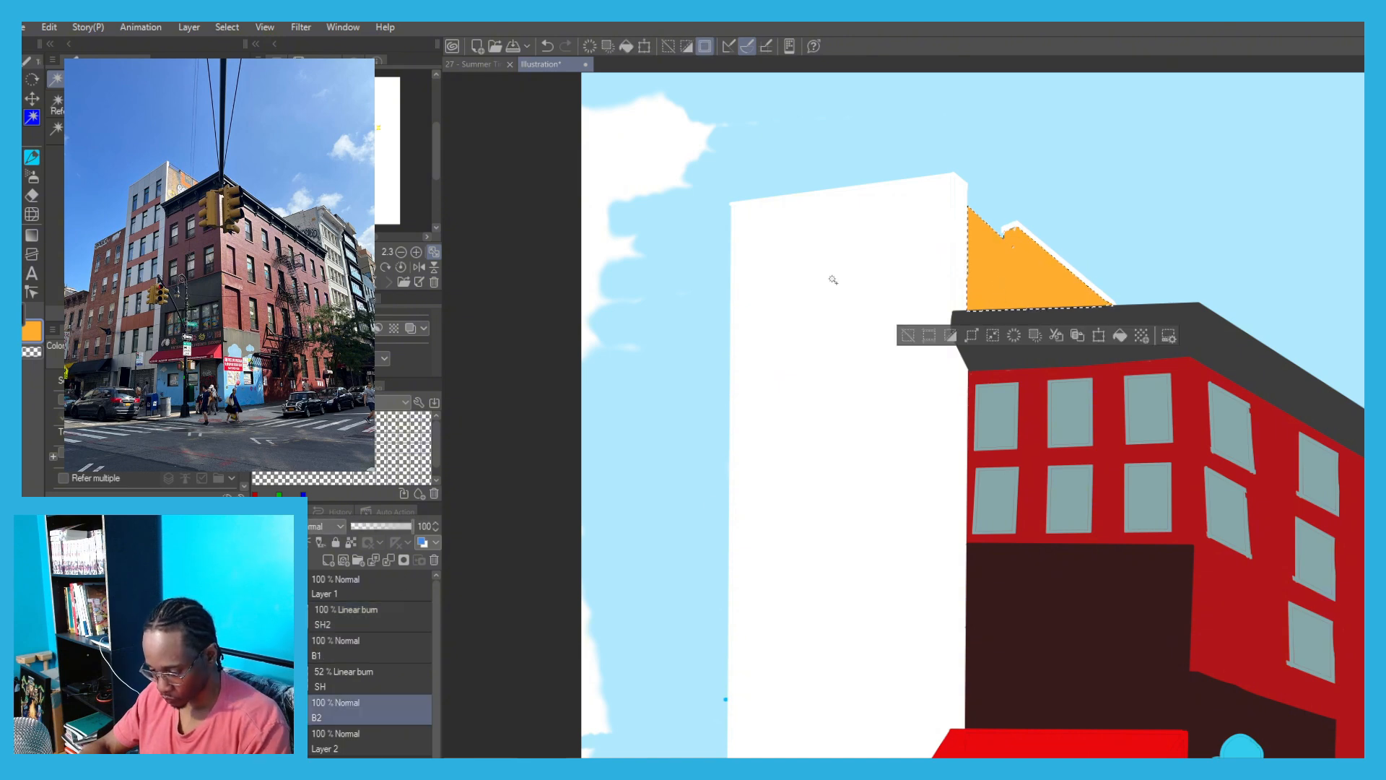
pyautogui.moveTo(195, 560); pyautogui.dragTo(214, 576)
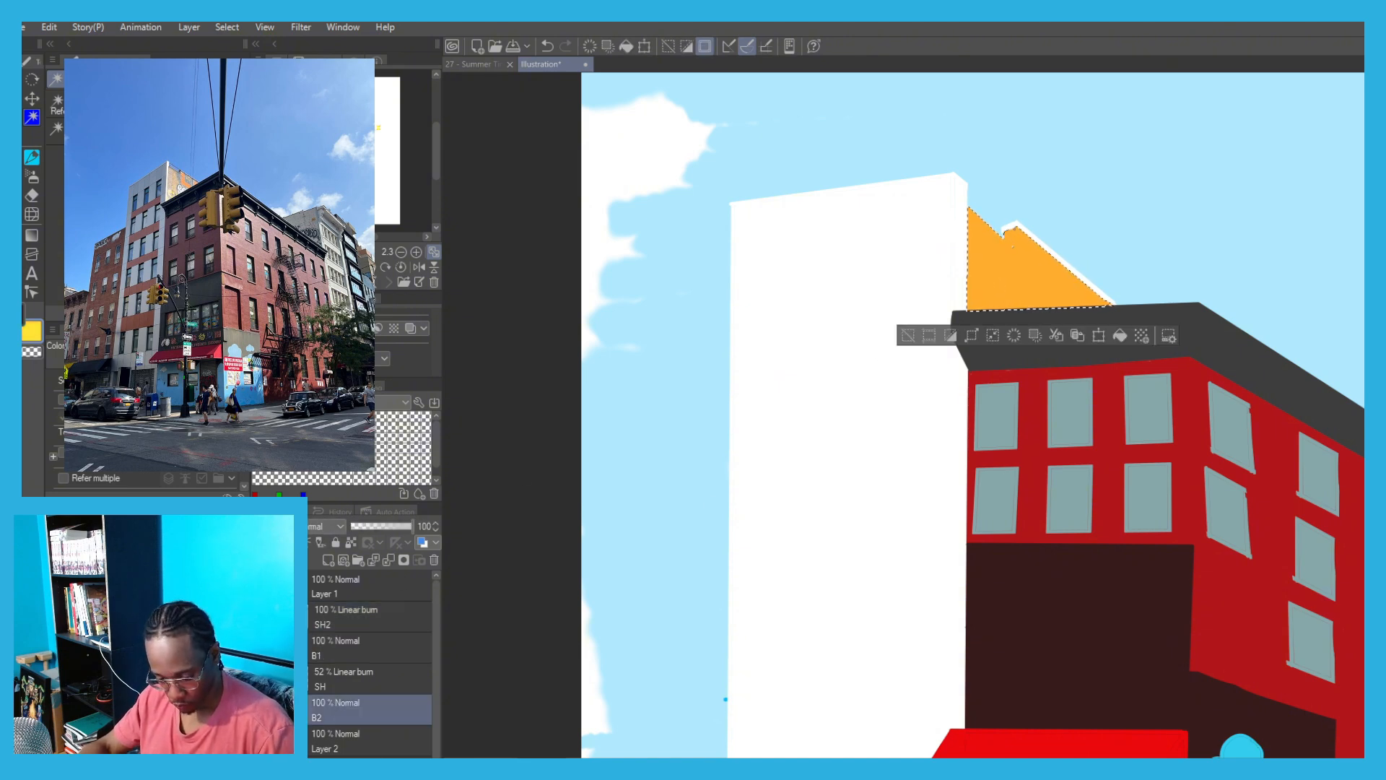
pyautogui.click(181, 595)
pyautogui.press('p')
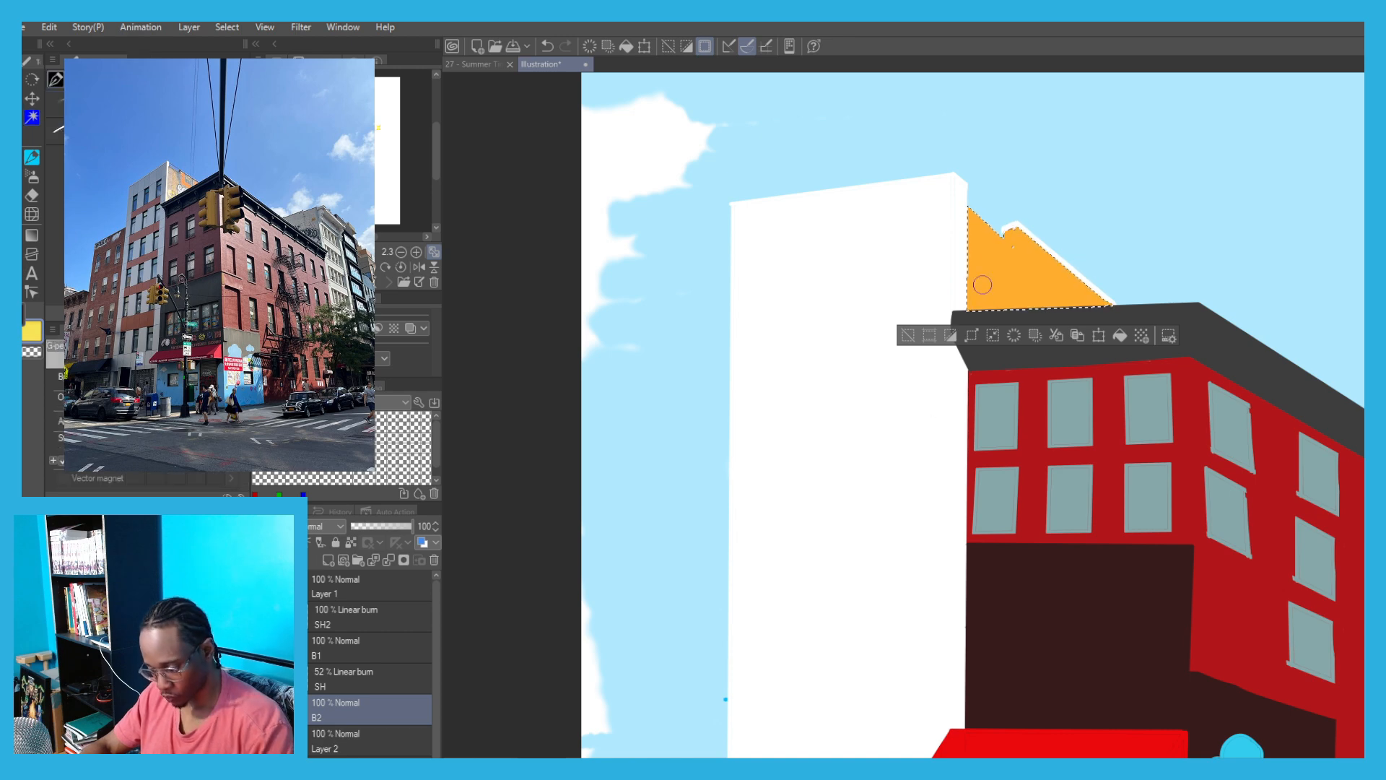
pyautogui.moveTo(983, 285)
pyautogui.mouseDown()
pyautogui.moveTo(958, 204)
pyautogui.moveTo(1032, 342)
pyautogui.moveTo(1007, 204)
pyautogui.moveTo(1079, 352)
pyautogui.moveTo(1071, 241)
pyautogui.mouseUp()
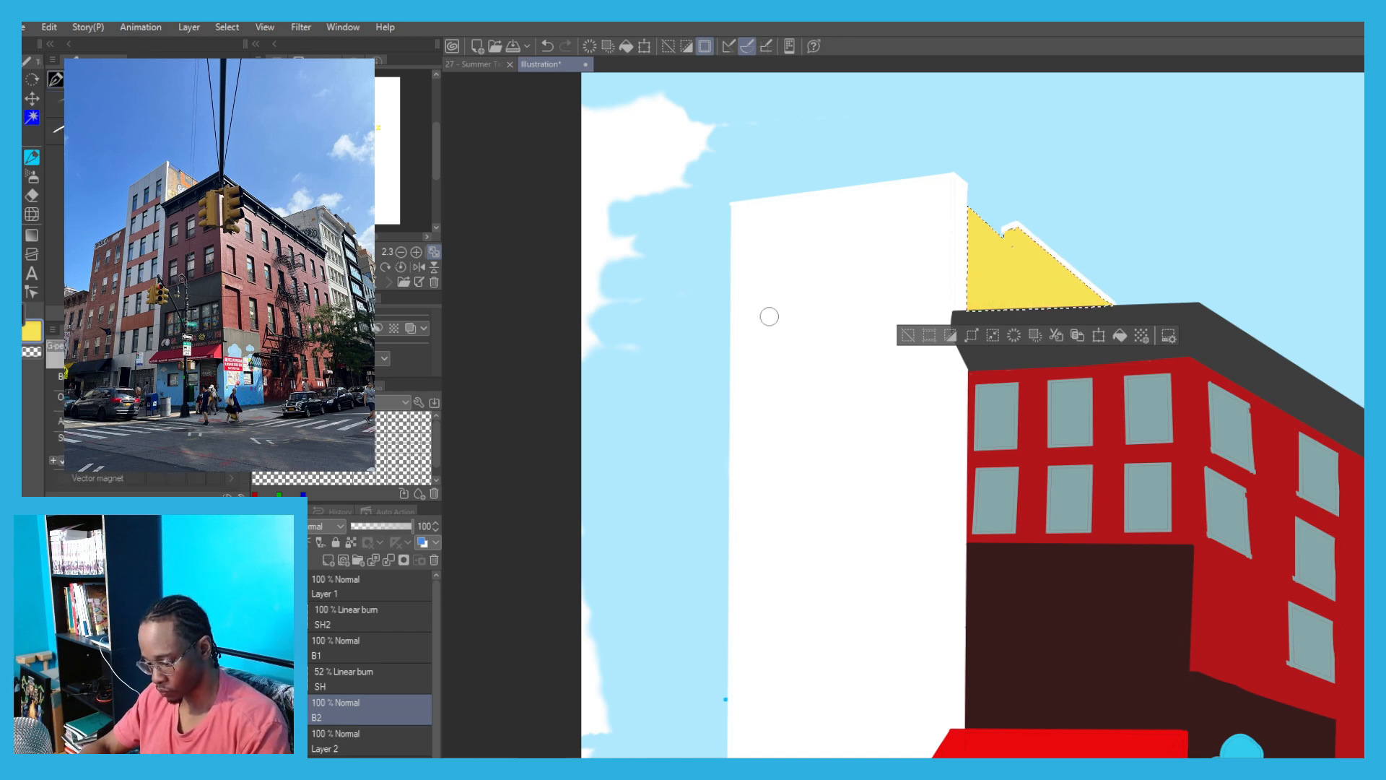
# Repaint the selected side wall in a slightly warmer golden yellow and clear the selection.
pyautogui.click(202, 566)
pyautogui.moveTo(970, 211)
pyautogui.mouseDown()
pyautogui.moveTo(998, 325)
pyautogui.moveTo(1004, 188)
pyautogui.moveTo(1100, 337)
pyautogui.mouseUp()
pyautogui.hotkey('ctrl', '-')
pyautogui.hotkey('ctrl', '-')
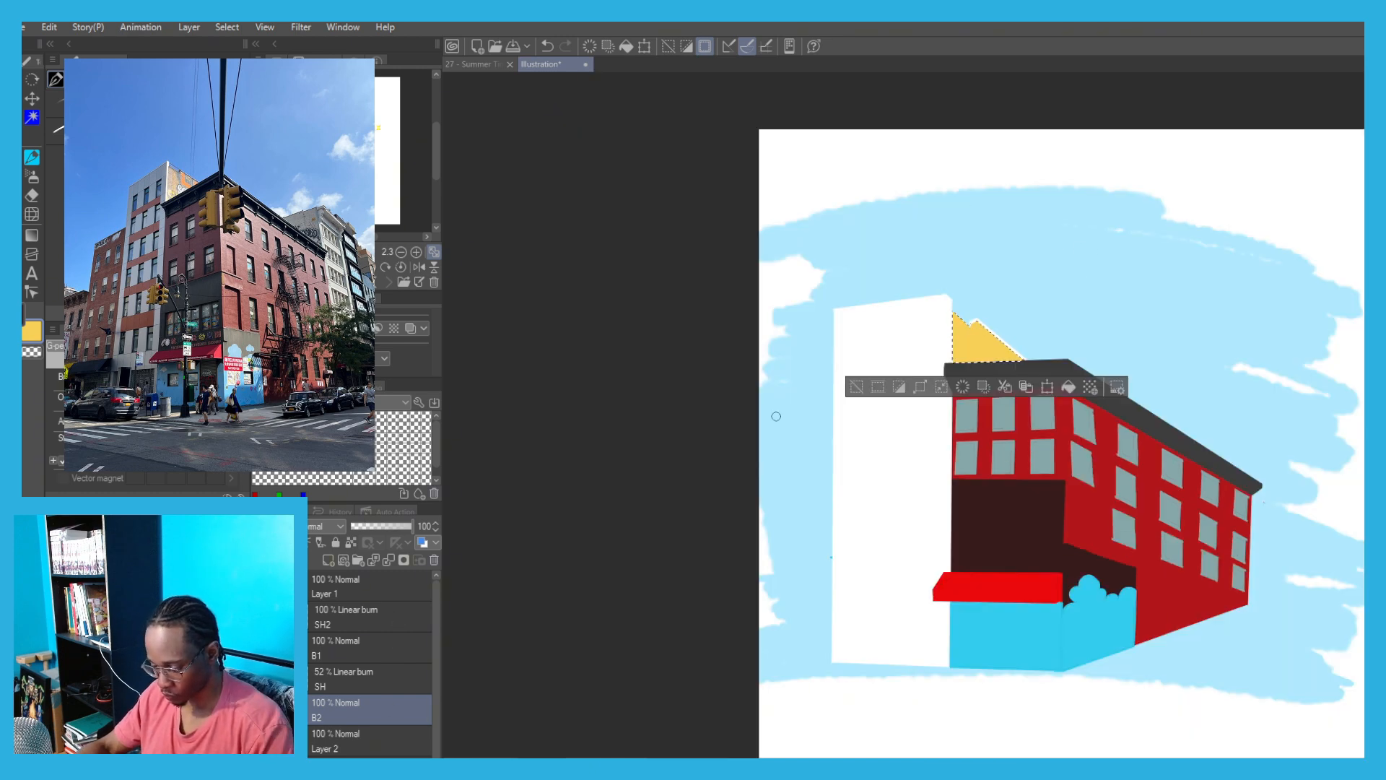
pyautogui.moveTo(609, 489); pyautogui.dragTo(542, 488)
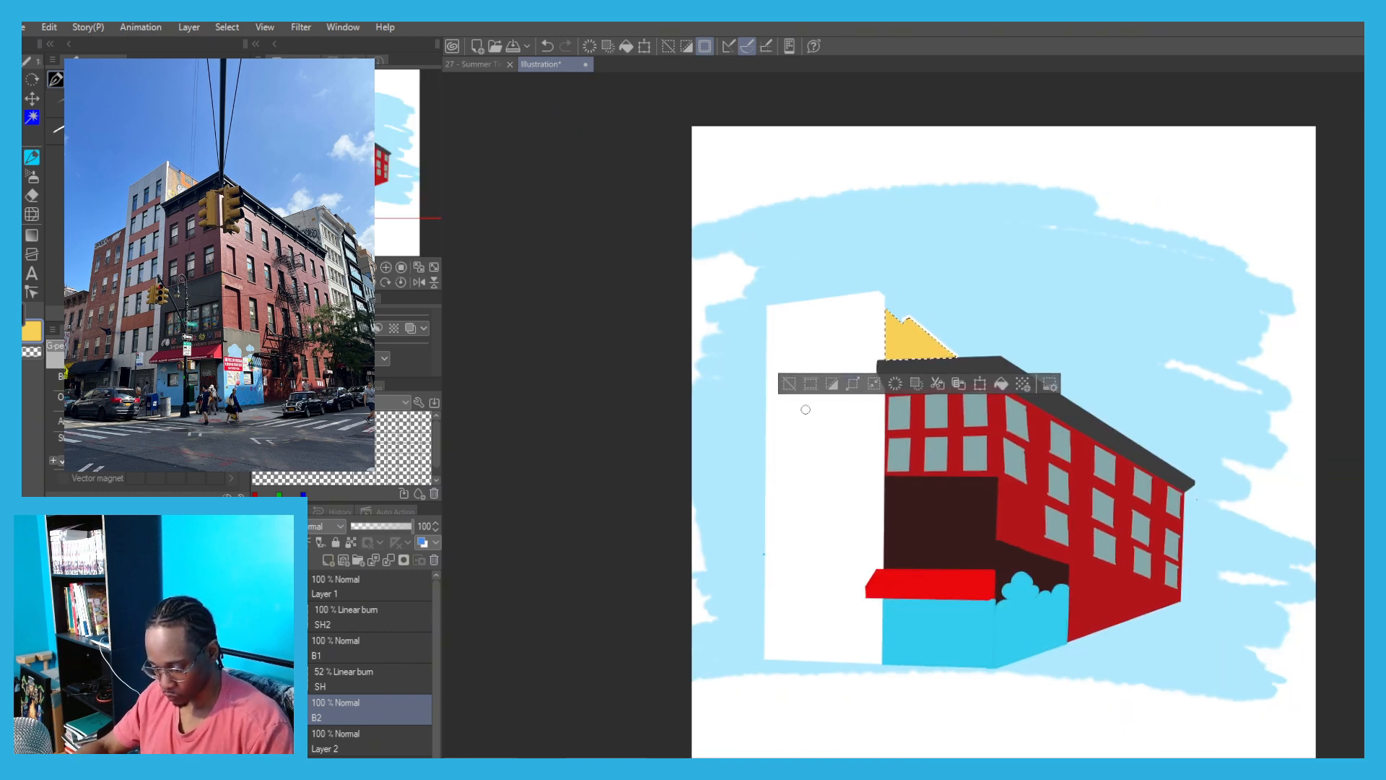
pyautogui.click(789, 383)
# Add a new layer above B2, outline a horizontal orange band across the lower part of the white front wall, and fill it with orange.
pyautogui.moveTo(718, 547); pyautogui.dragTo(699, 586)
pyautogui.scroll(2, 797, 479)
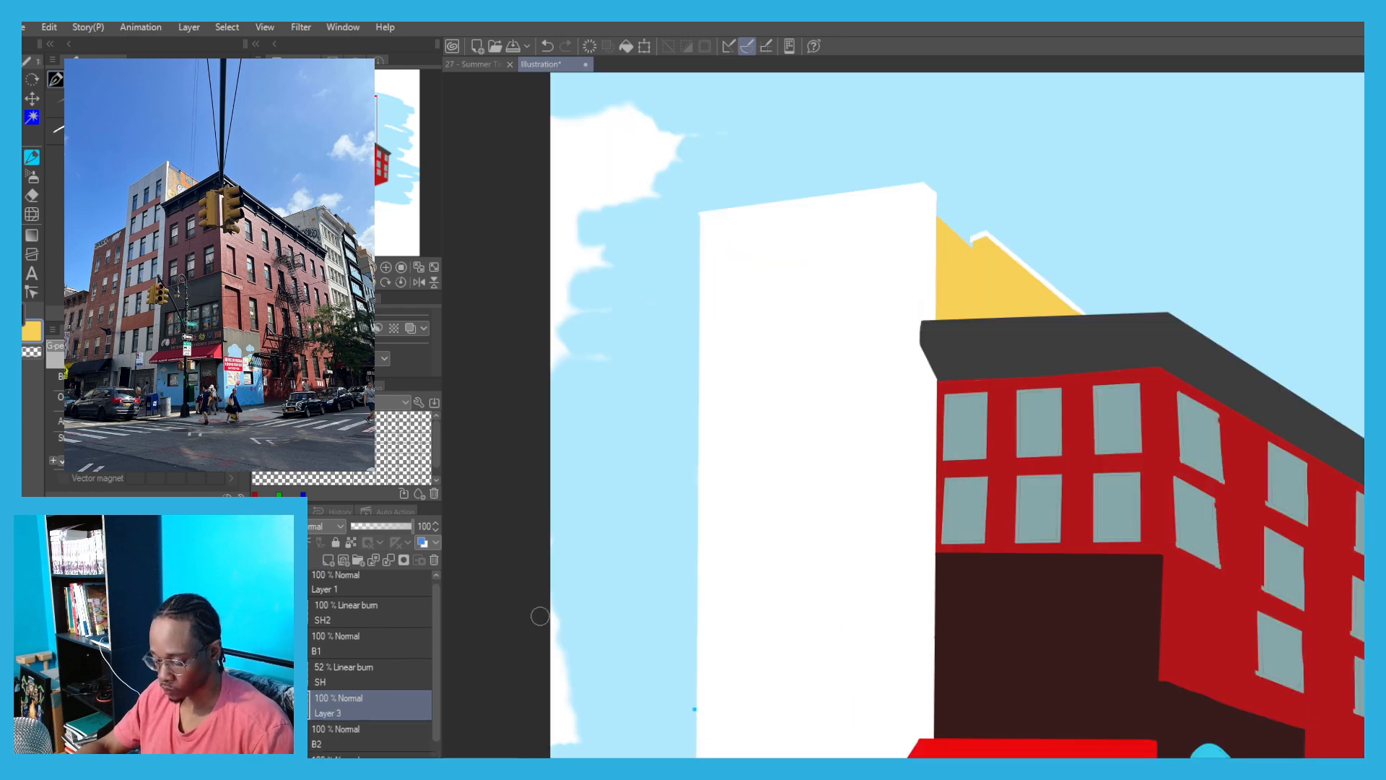
pyautogui.moveTo(540, 616); pyautogui.dragTo(532, 577)
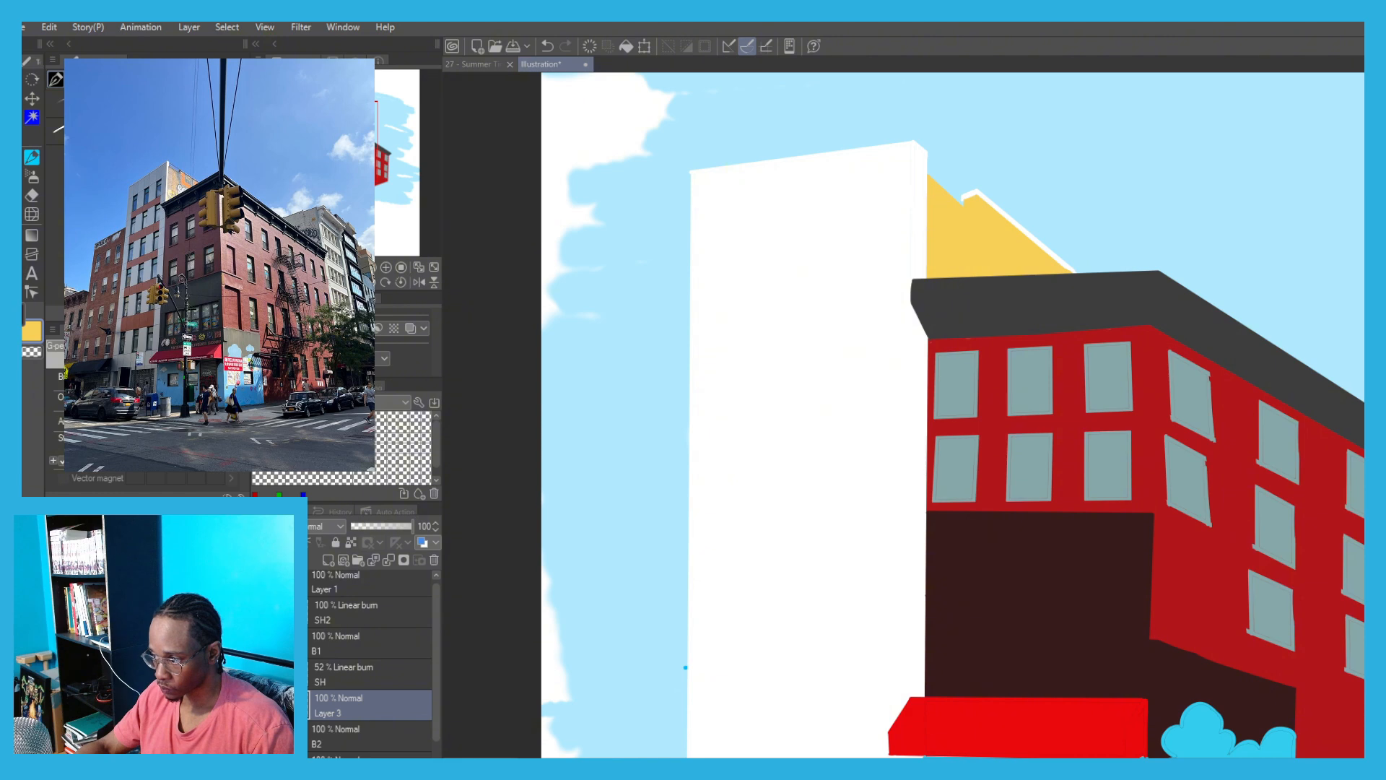
pyautogui.moveTo(715, 555); pyautogui.dragTo(703, 519)
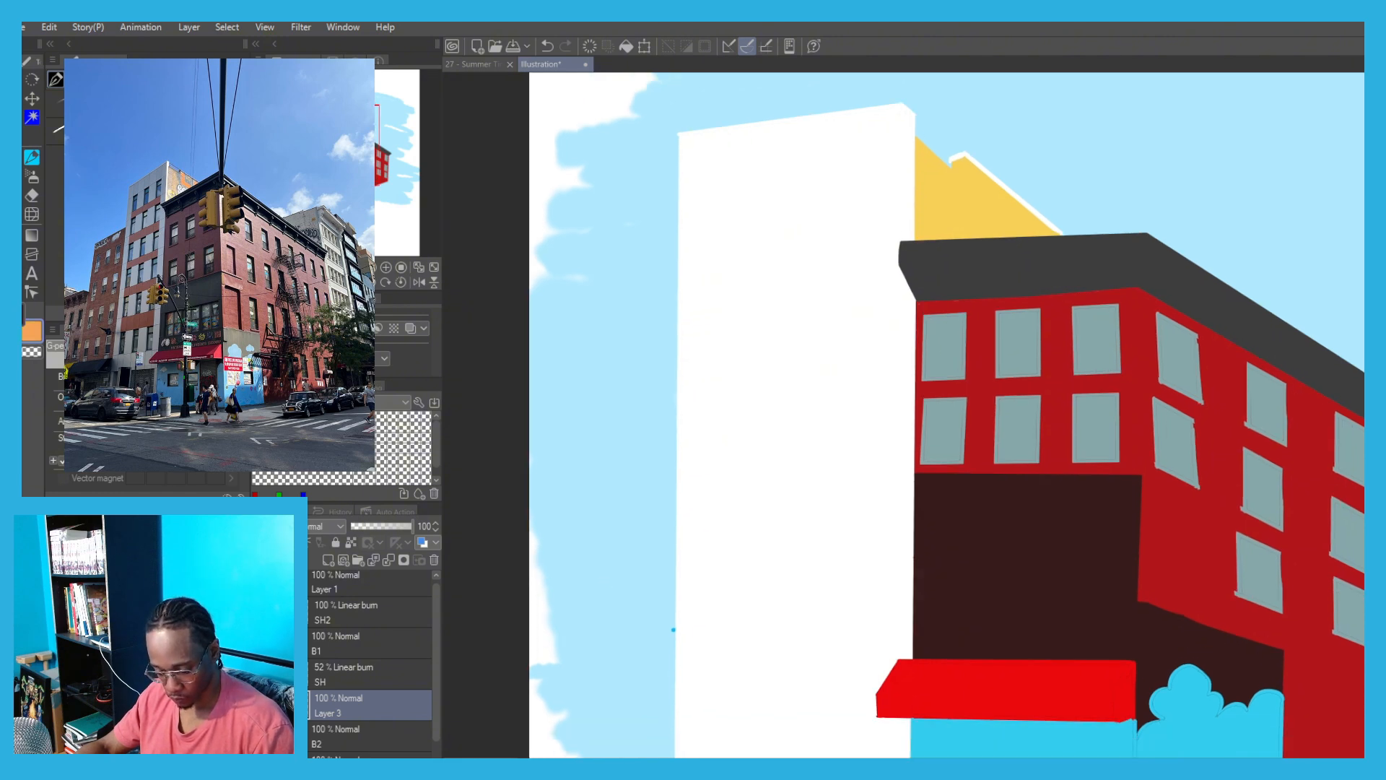
pyautogui.click(56, 105)
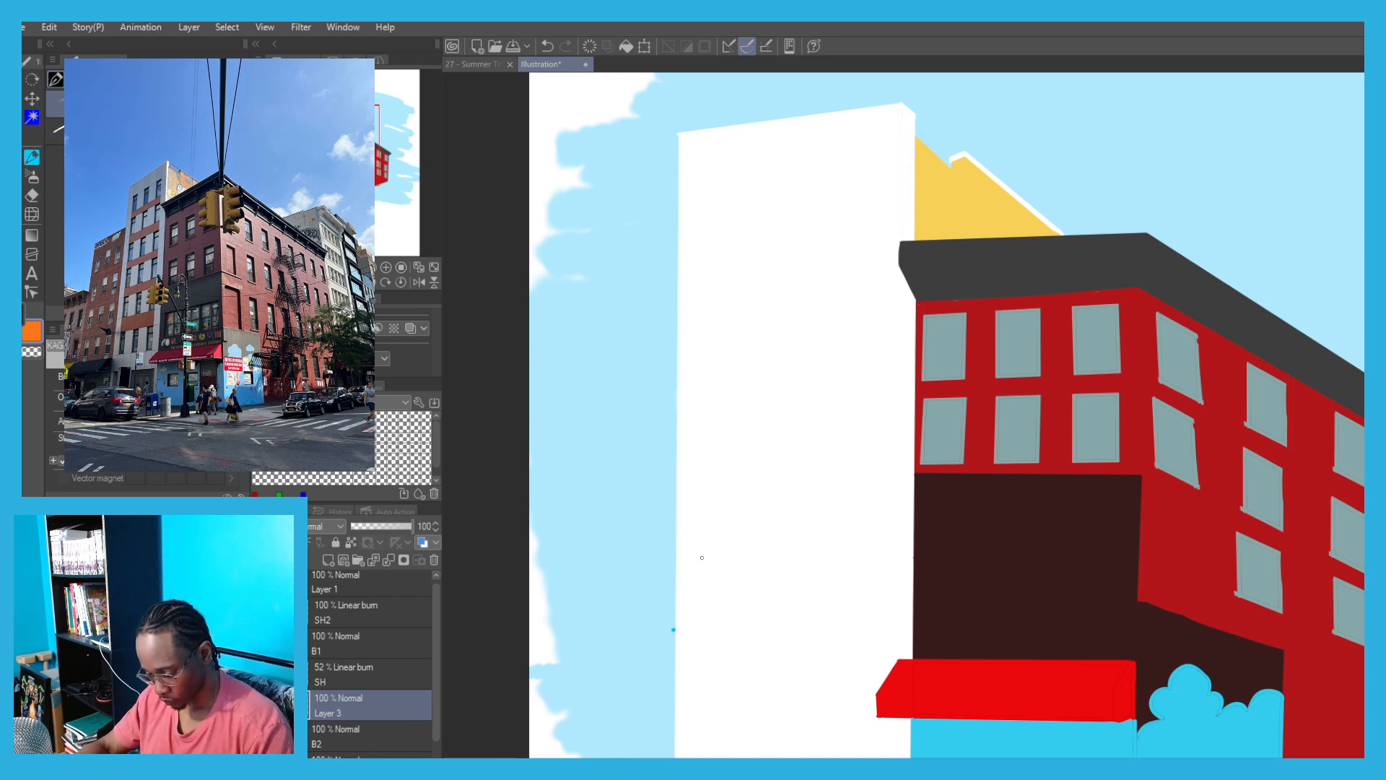
pyautogui.moveTo(701, 558); pyautogui.dragTo(883, 547)
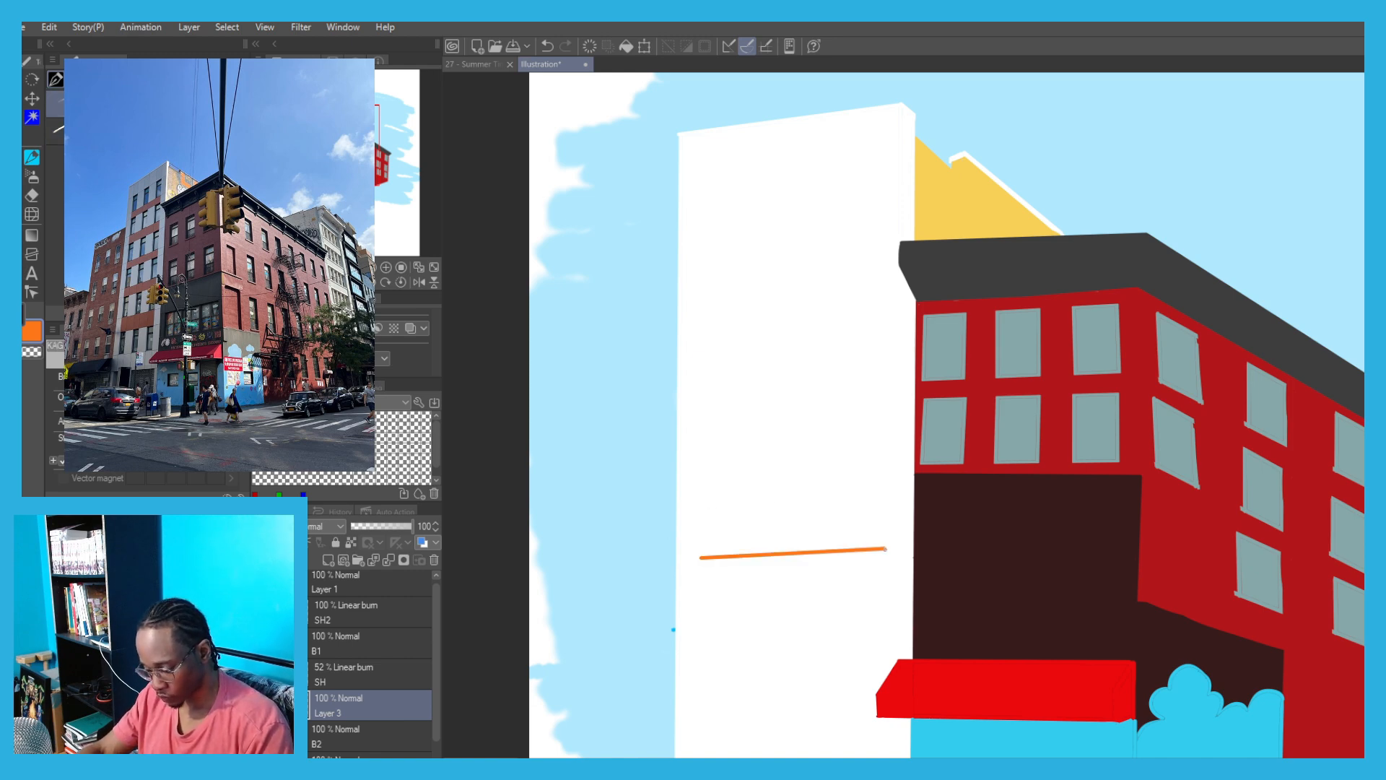
pyautogui.hotkey('ctrl', 'z')
pyautogui.moveTo(701, 558)
pyautogui.mouseDown()
pyautogui.moveTo(879, 553)
pyautogui.moveTo(878, 608)
pyautogui.moveTo(701, 612)
pyautogui.moveTo(700, 557)
pyautogui.mouseUp()
pyautogui.press('g')
pyautogui.click(761, 572)
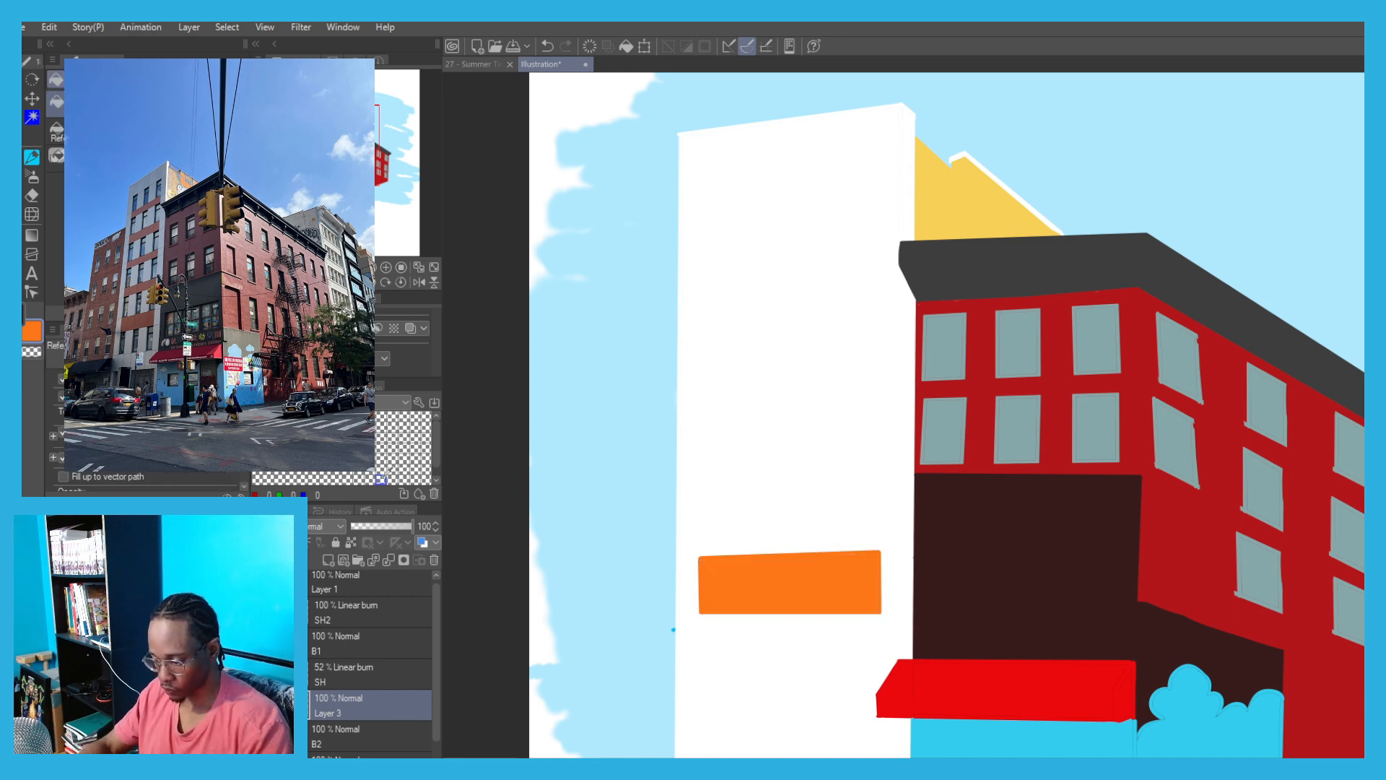
# Duplicate the orange band's layer and move the copy straight up the white wall, leaving a window-height gap between the two bands.
pyautogui.hotkey('ctrl', 'c')
pyautogui.hotkey('ctrl', 'v')
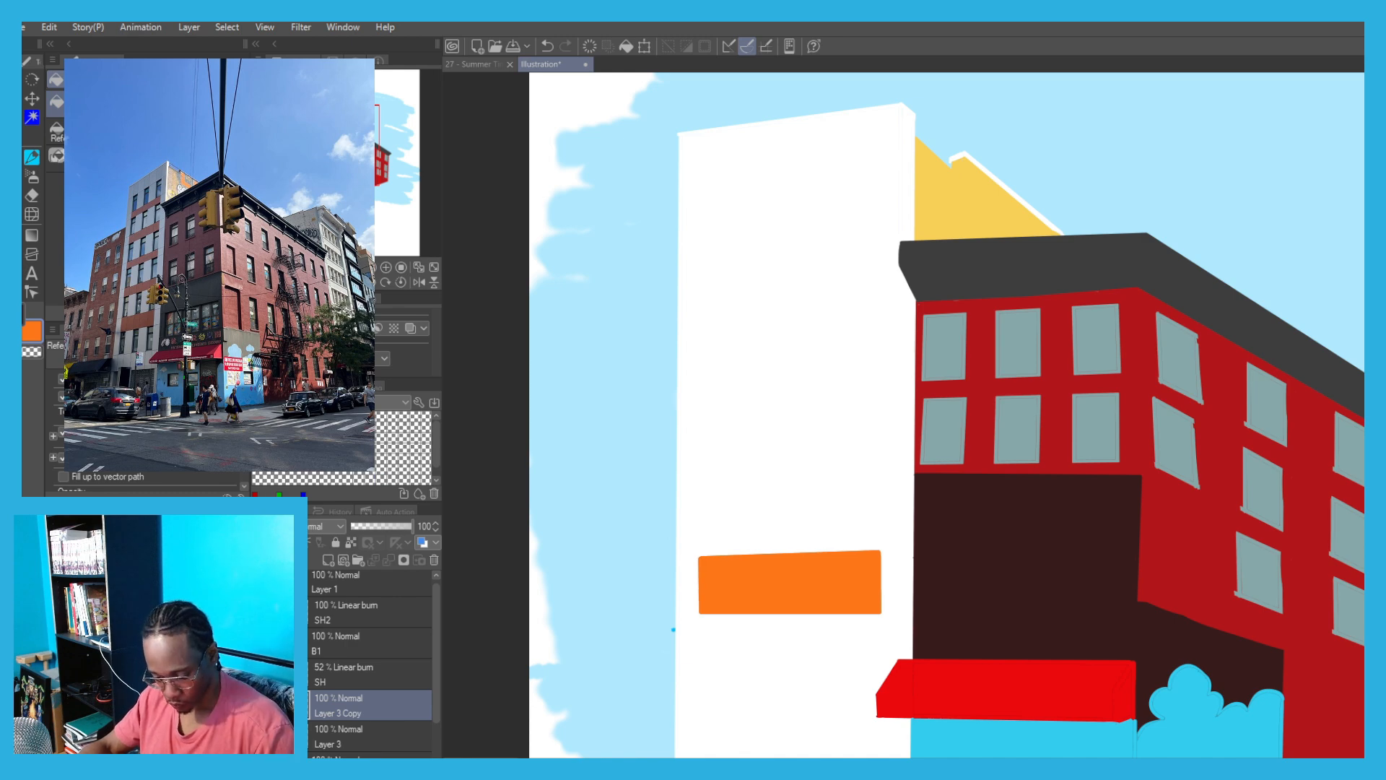
pyautogui.hotkey('alt', '[')
pyautogui.scroll(-2, 311, 706)
pyautogui.click(343, 671)
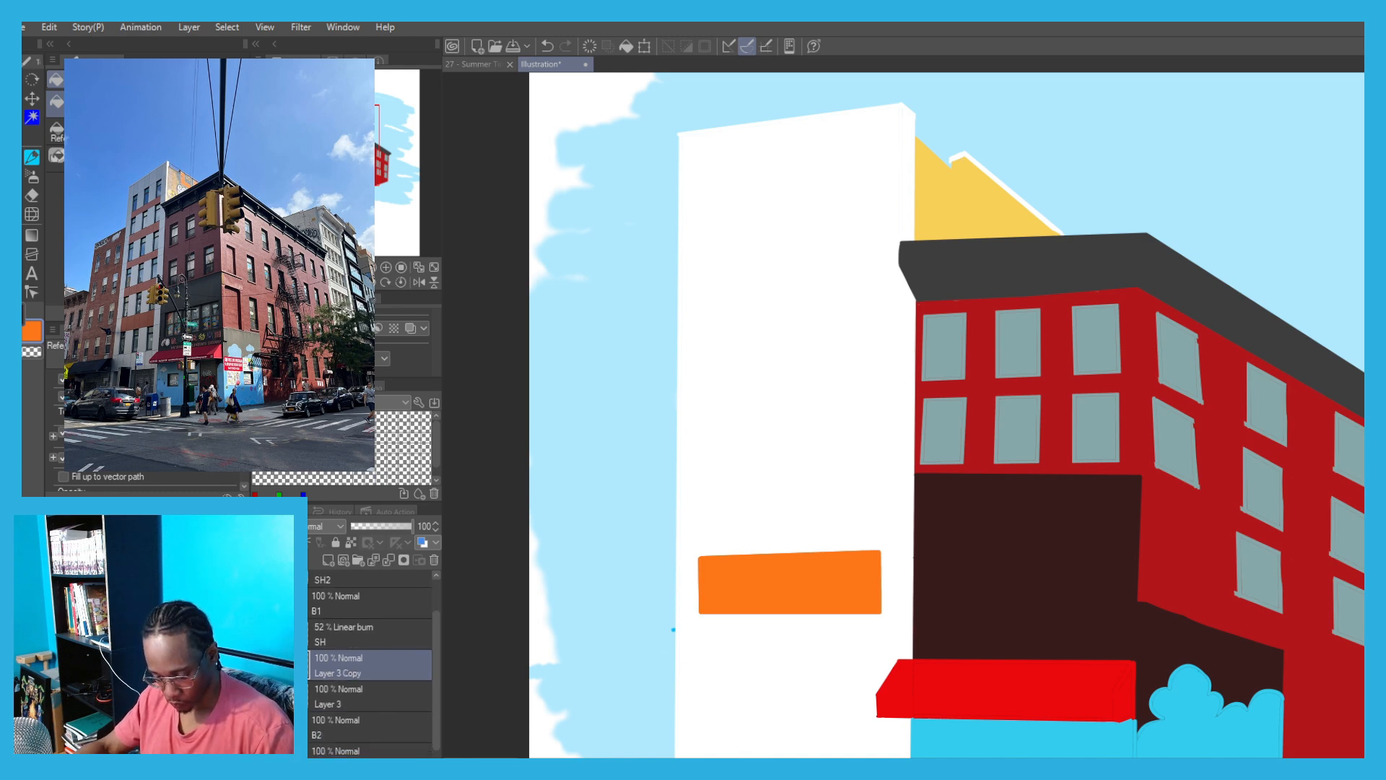
pyautogui.click(291, 543)
pyautogui.click(339, 698)
pyautogui.click(335, 665)
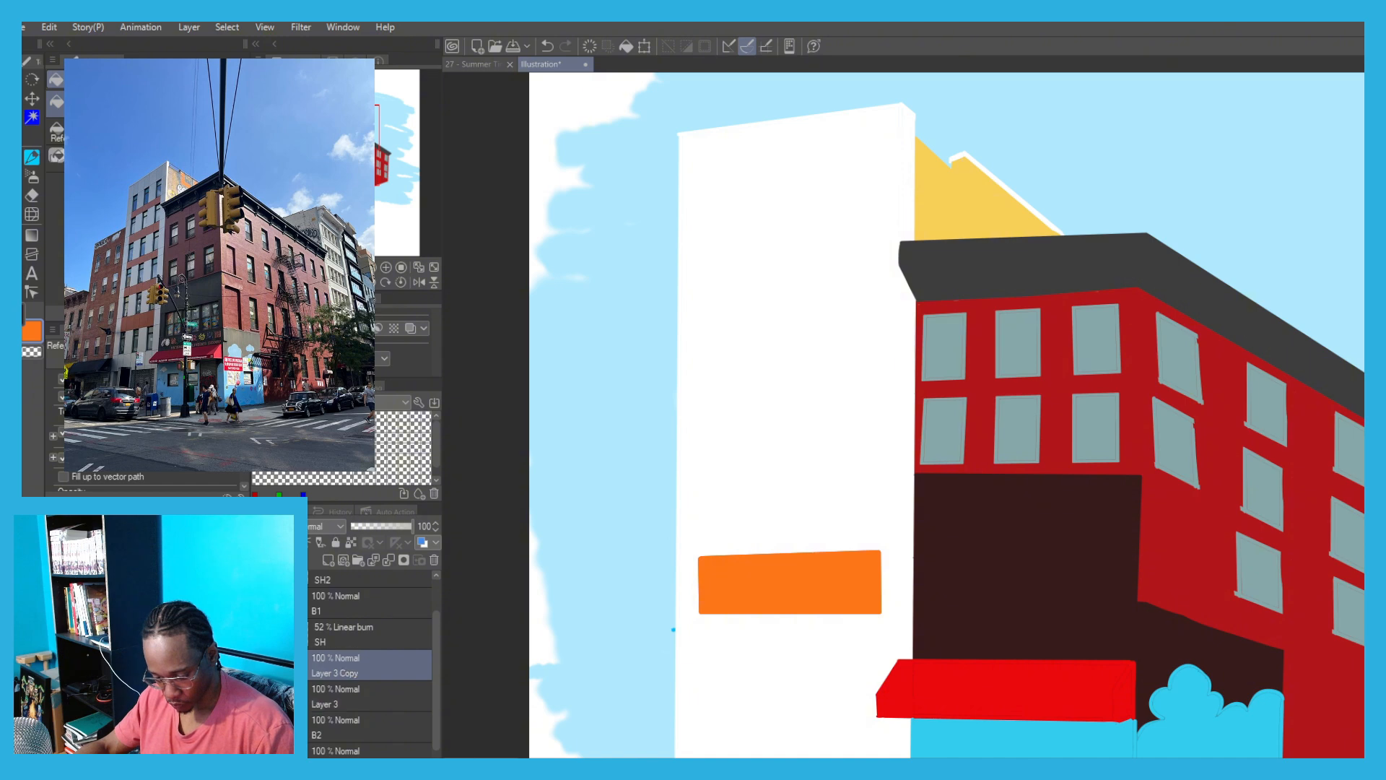
pyautogui.hotkey('ctrl', 't')
pyautogui.moveTo(736, 525); pyautogui.dragTo(735, 406)
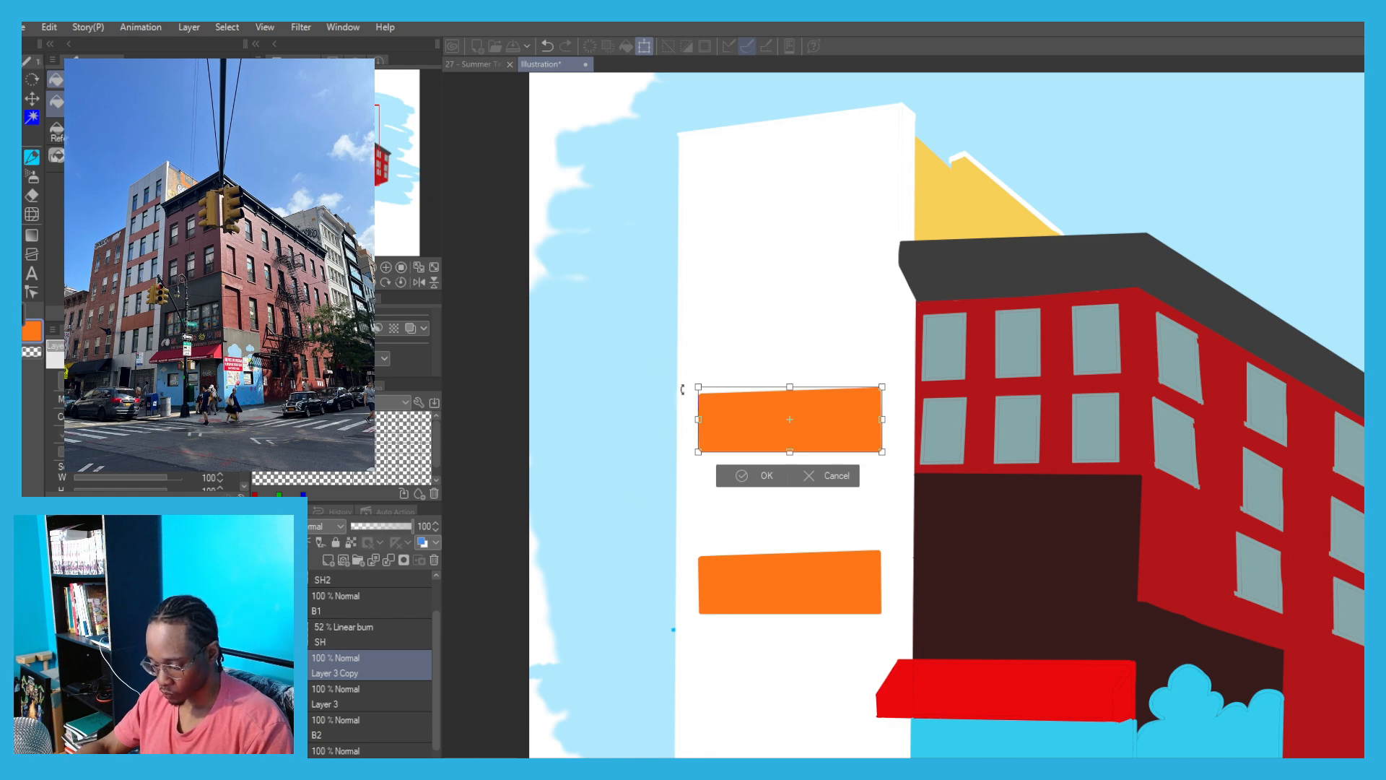
pyautogui.click(744, 478)
# Duplicate the upper orange band and move the new copy up to form a third band near the top of the wall.
pyautogui.hotkey('ctrl', 'c')
pyautogui.hotkey('ctrl', 'v')
pyautogui.hotkey('ctrl', 't')
pyautogui.moveTo(762, 420); pyautogui.dragTo(738, 283)
pyautogui.press('Return')
# Merge the three band layers into one and transform the bands so they slant with the white wall's perspective.
pyautogui.hotkey('ctrl', '0')
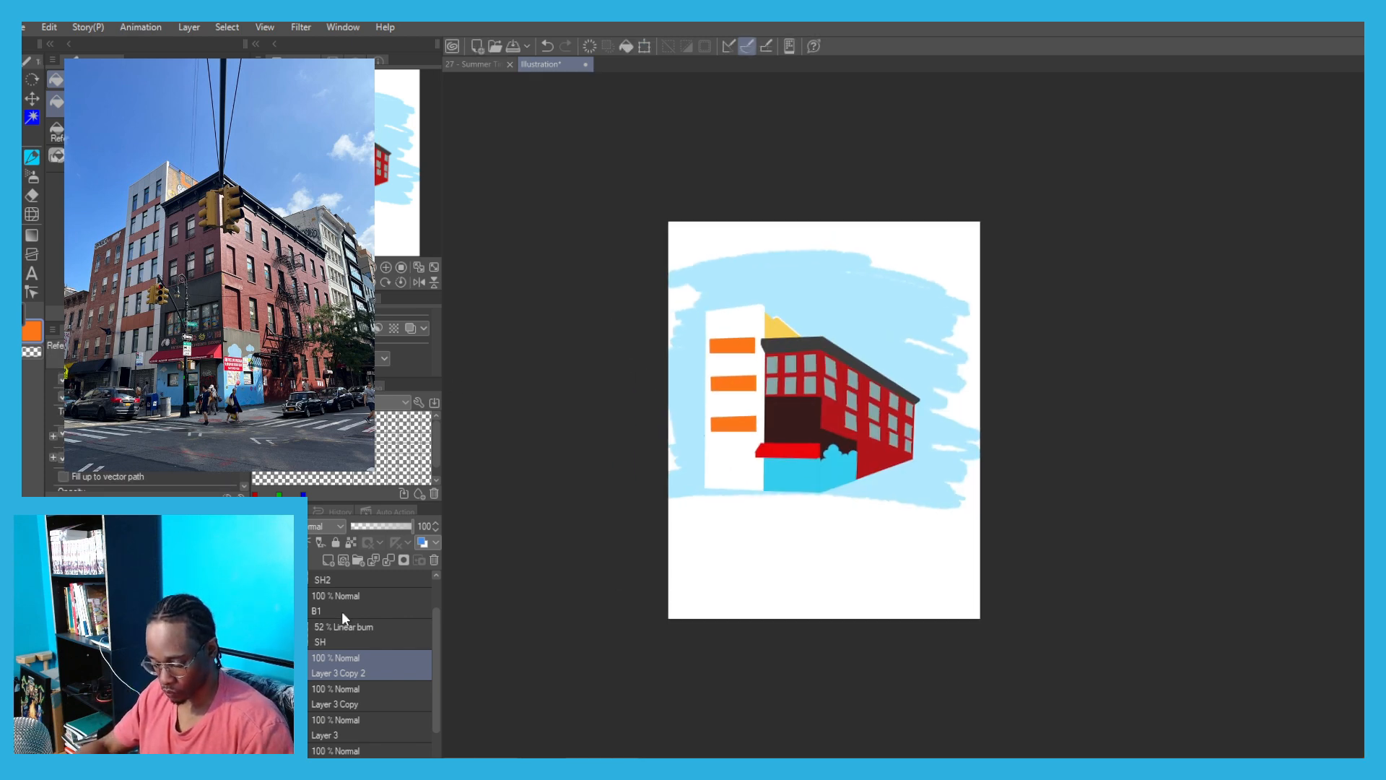
pyautogui.click(385, 560)
pyautogui.click(385, 559)
pyautogui.hotkey('ctrl', 't')
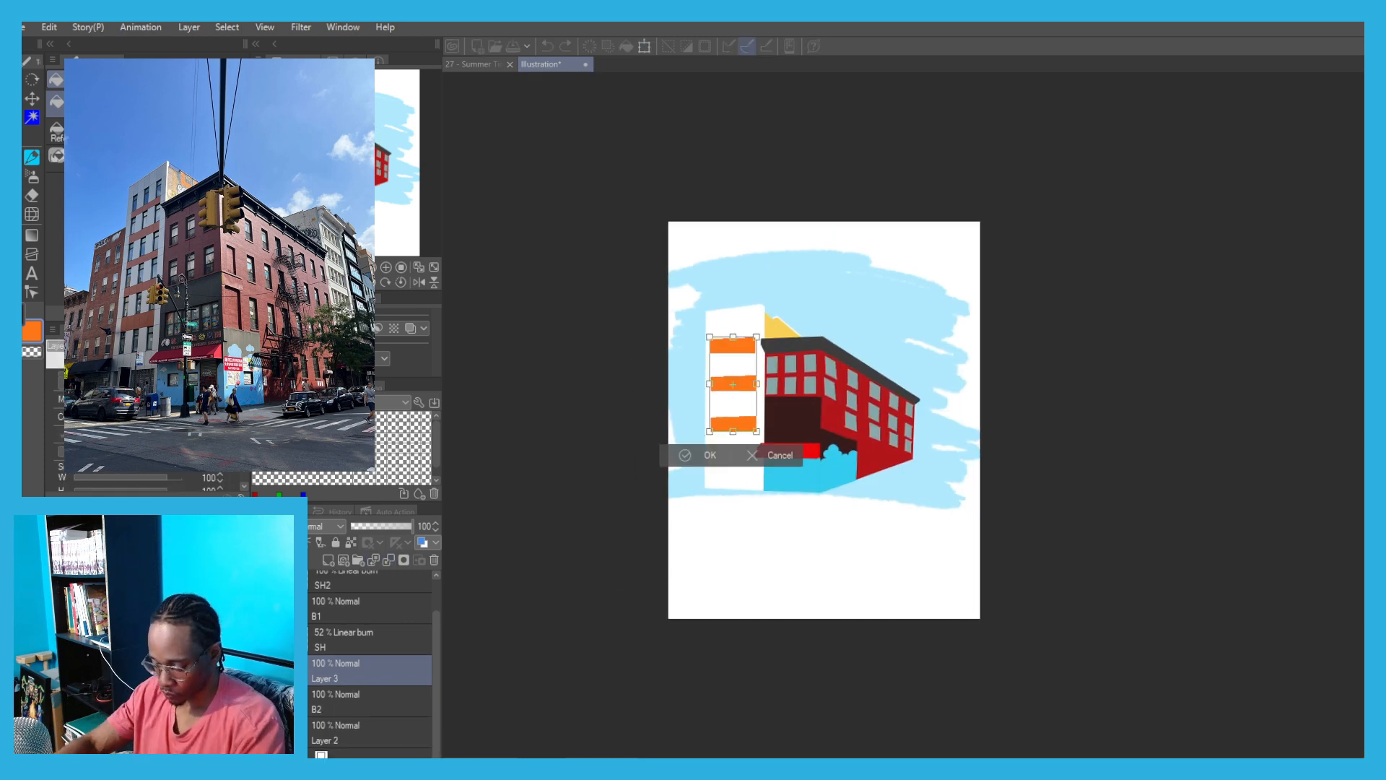
pyautogui.scroll(5, 730, 379)
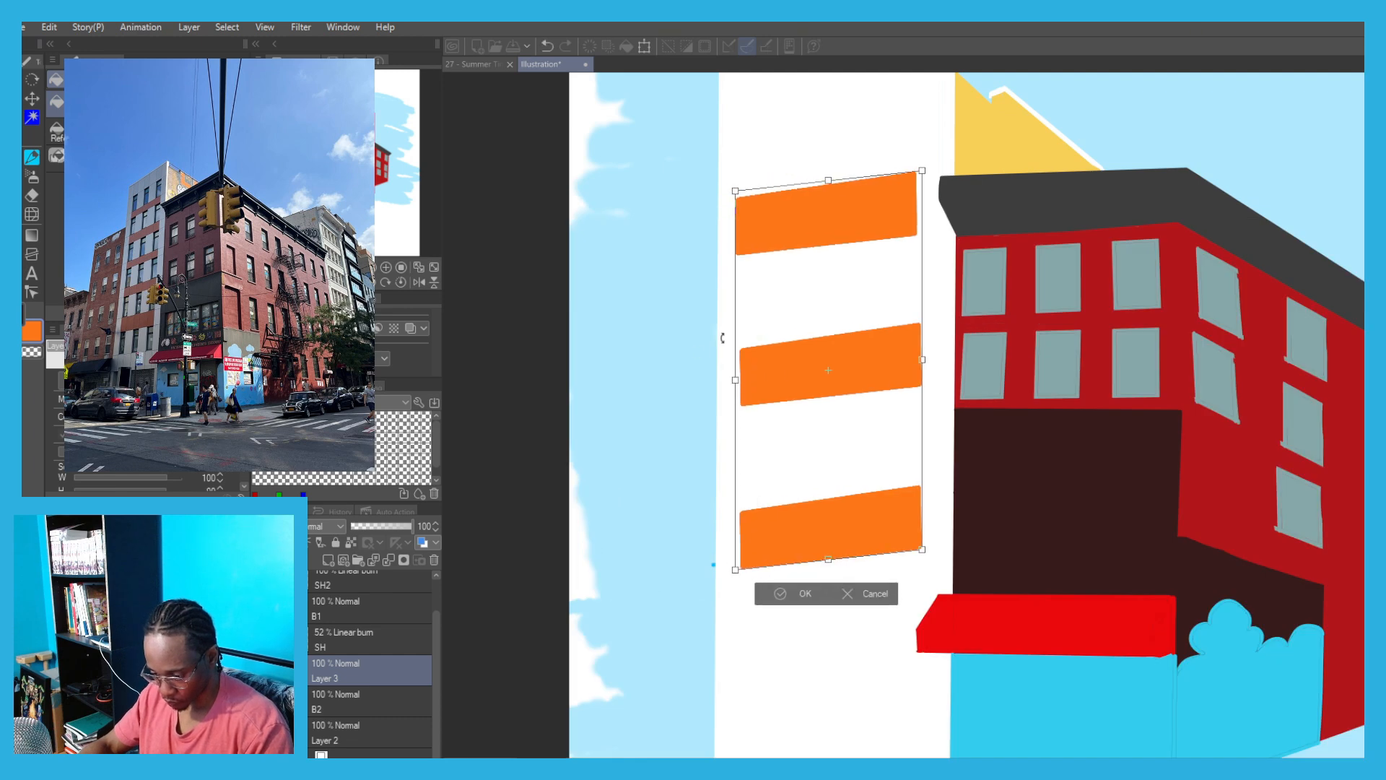
pyautogui.hotkey('ctrl', '0')
pyautogui.moveTo(756, 410); pyautogui.dragTo(760, 414)
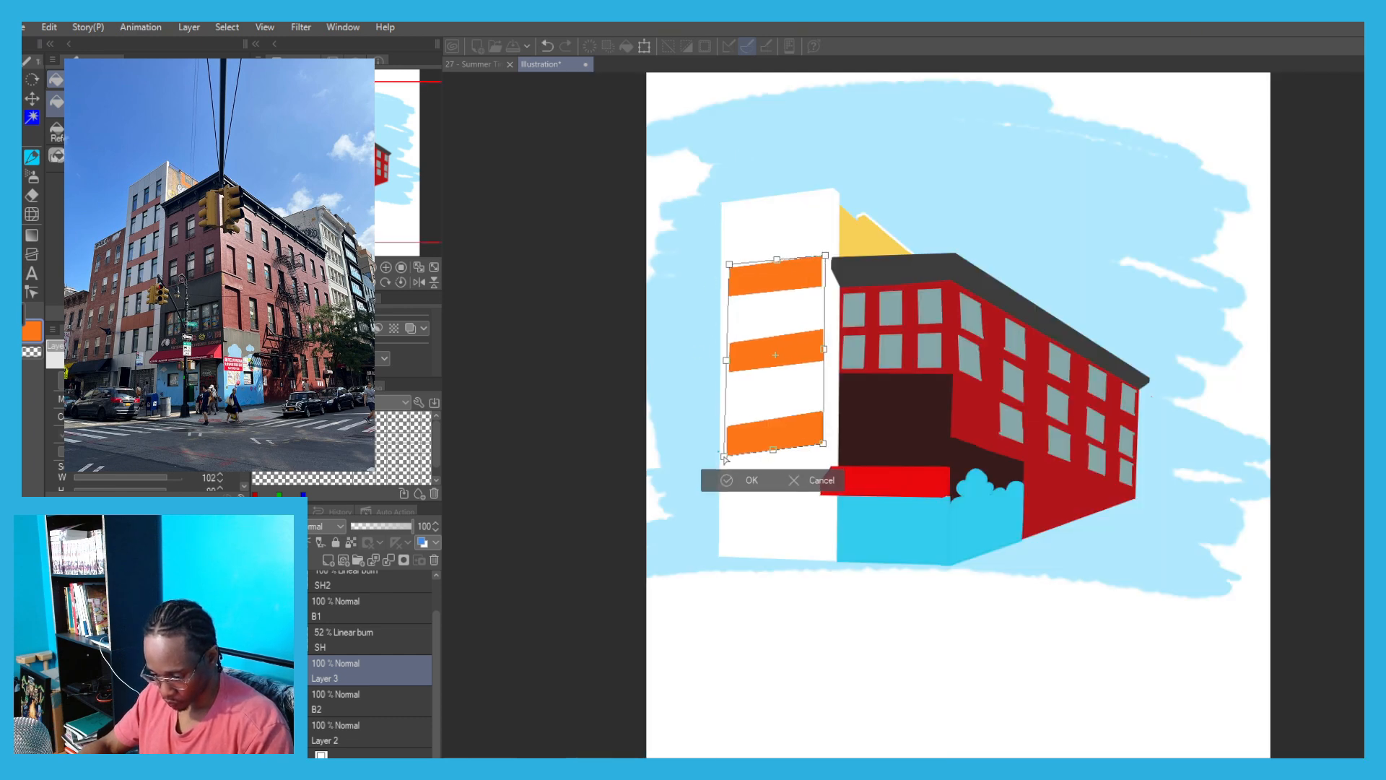
pyautogui.moveTo(747, 286); pyautogui.dragTo(748, 289)
pyautogui.click(777, 487)
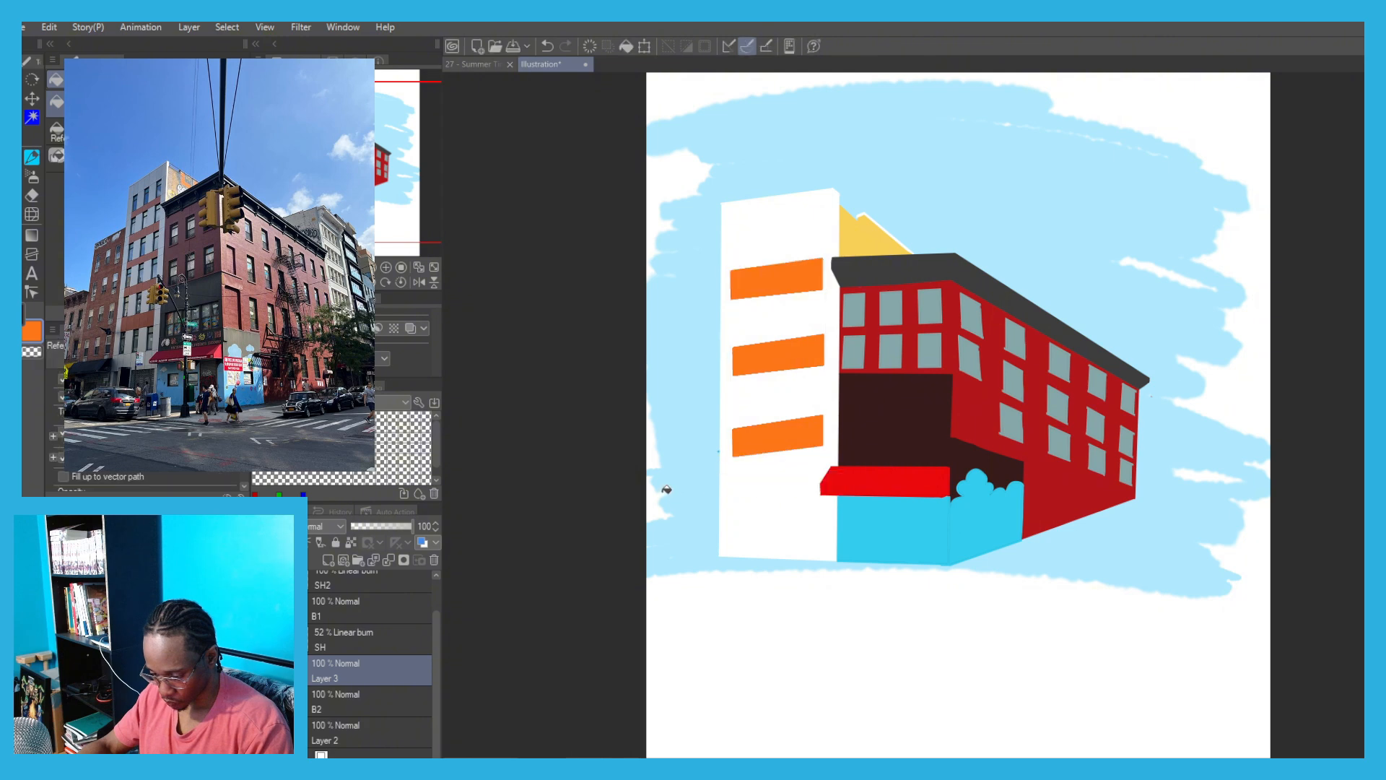
# Add a new layer beneath the orange bands and try a bright cyan window line between the upper two bands.
pyautogui.scroll(3, 741, 346)
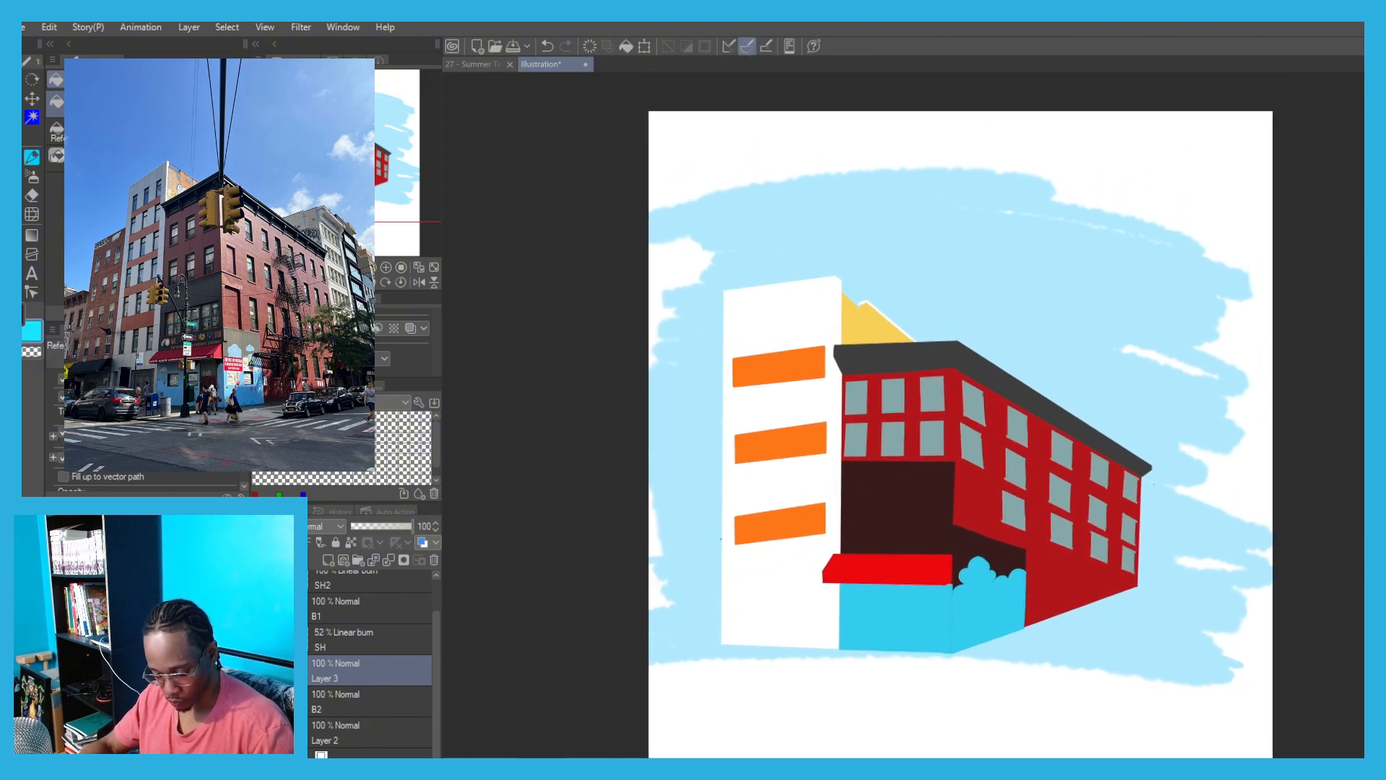
pyautogui.scroll(5, 735, 378)
pyautogui.press('p')
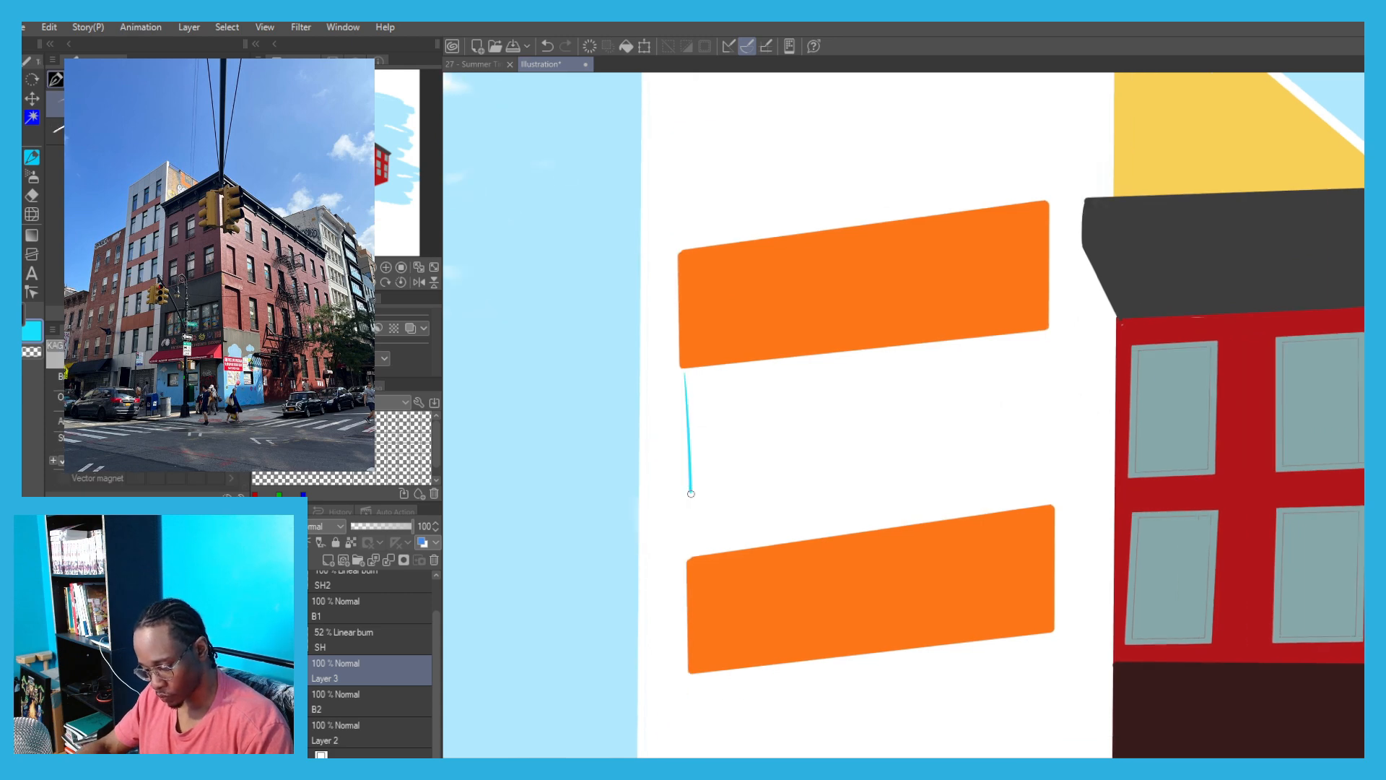
pyautogui.hotkey('ctrl', 'z')
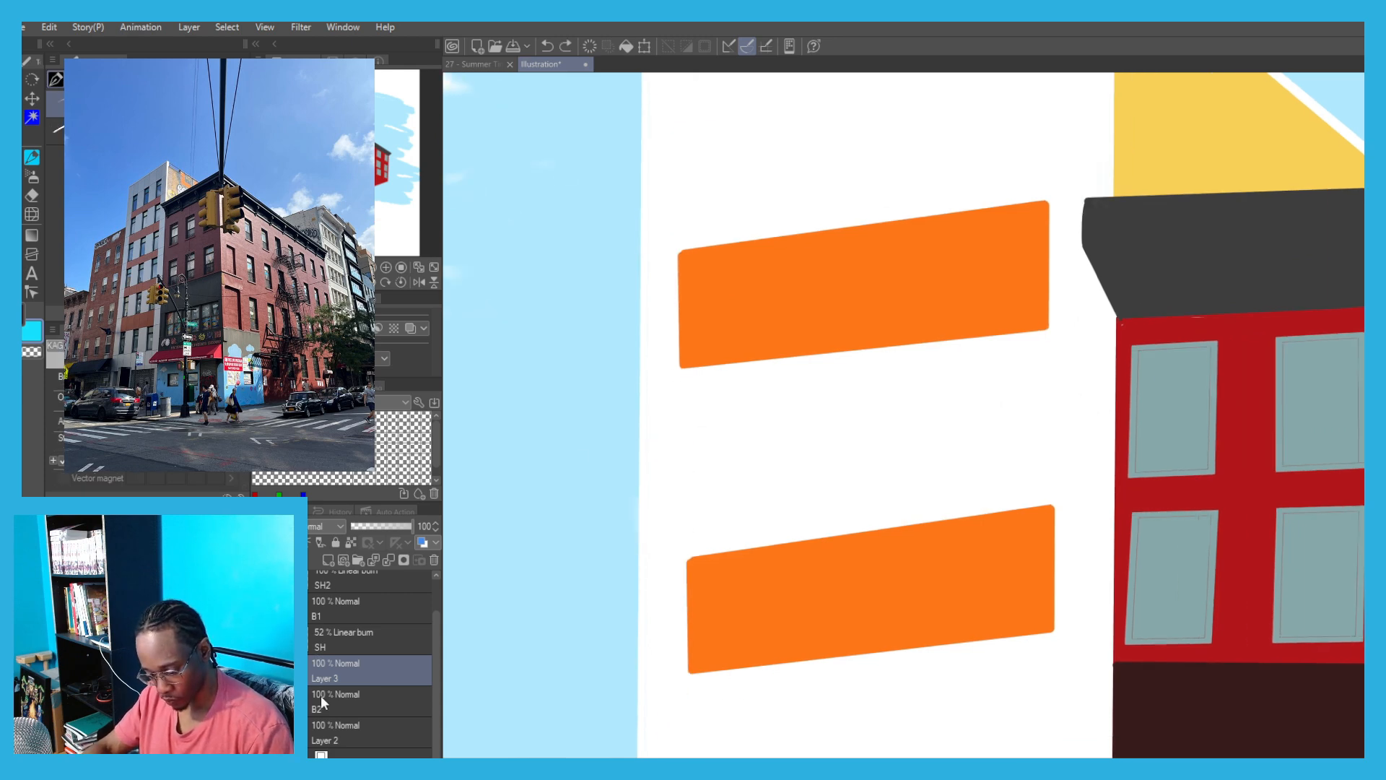
pyautogui.click(329, 561)
pyautogui.moveTo(689, 558); pyautogui.dragTo(690, 368)
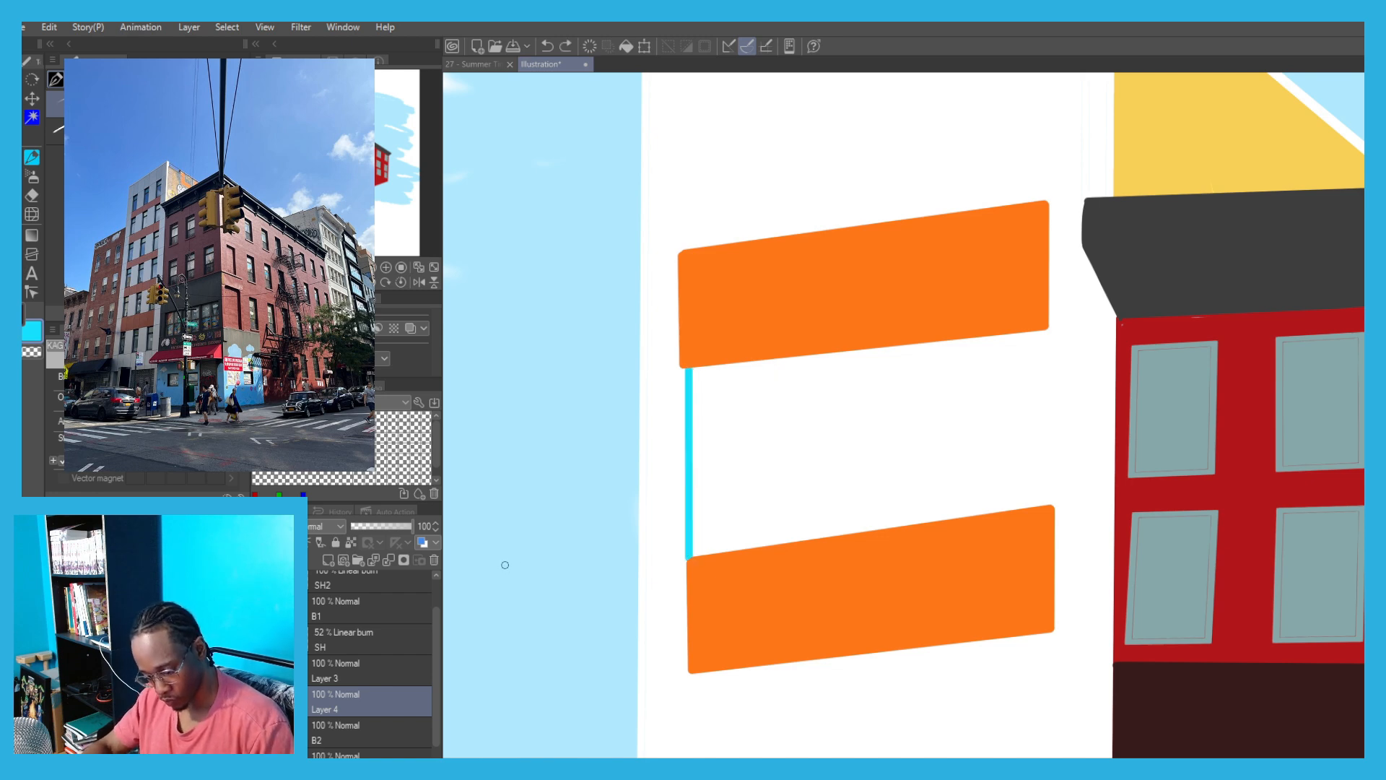
pyautogui.hotkey('ctrl', 'z')
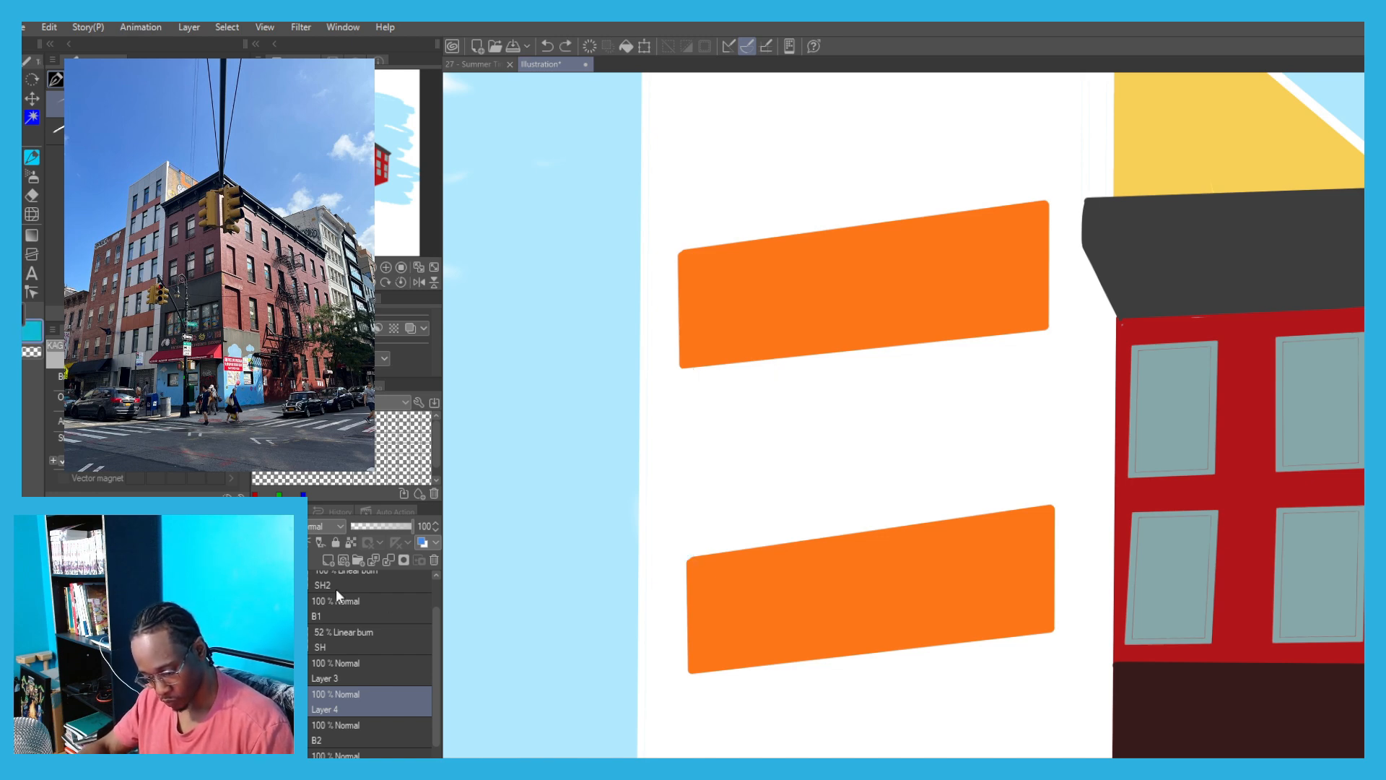
pyautogui.moveTo(689, 559); pyautogui.dragTo(689, 368)
pyautogui.moveTo(779, 359); pyautogui.dragTo(783, 543)
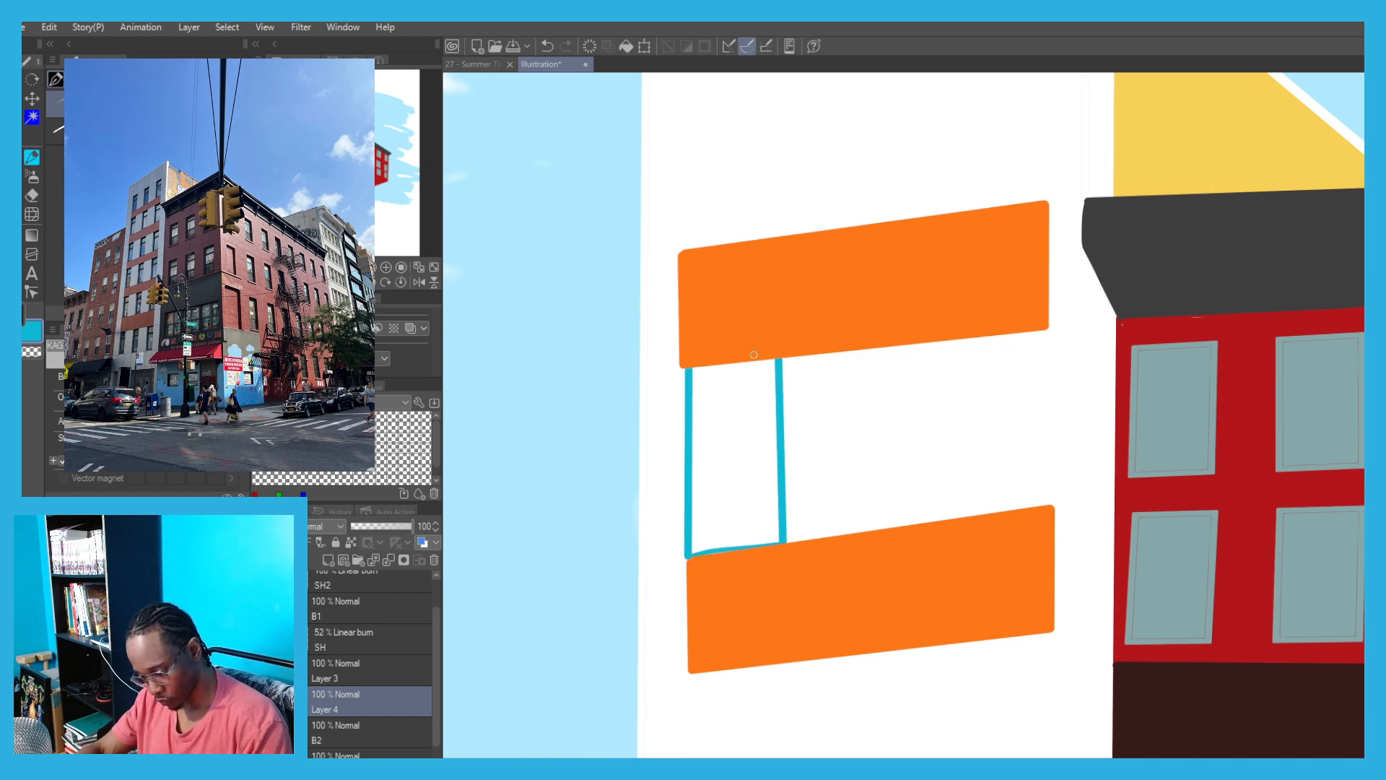
pyautogui.hotkey('ctrl', 'z')
pyautogui.hotkey('ctrl', 'z')
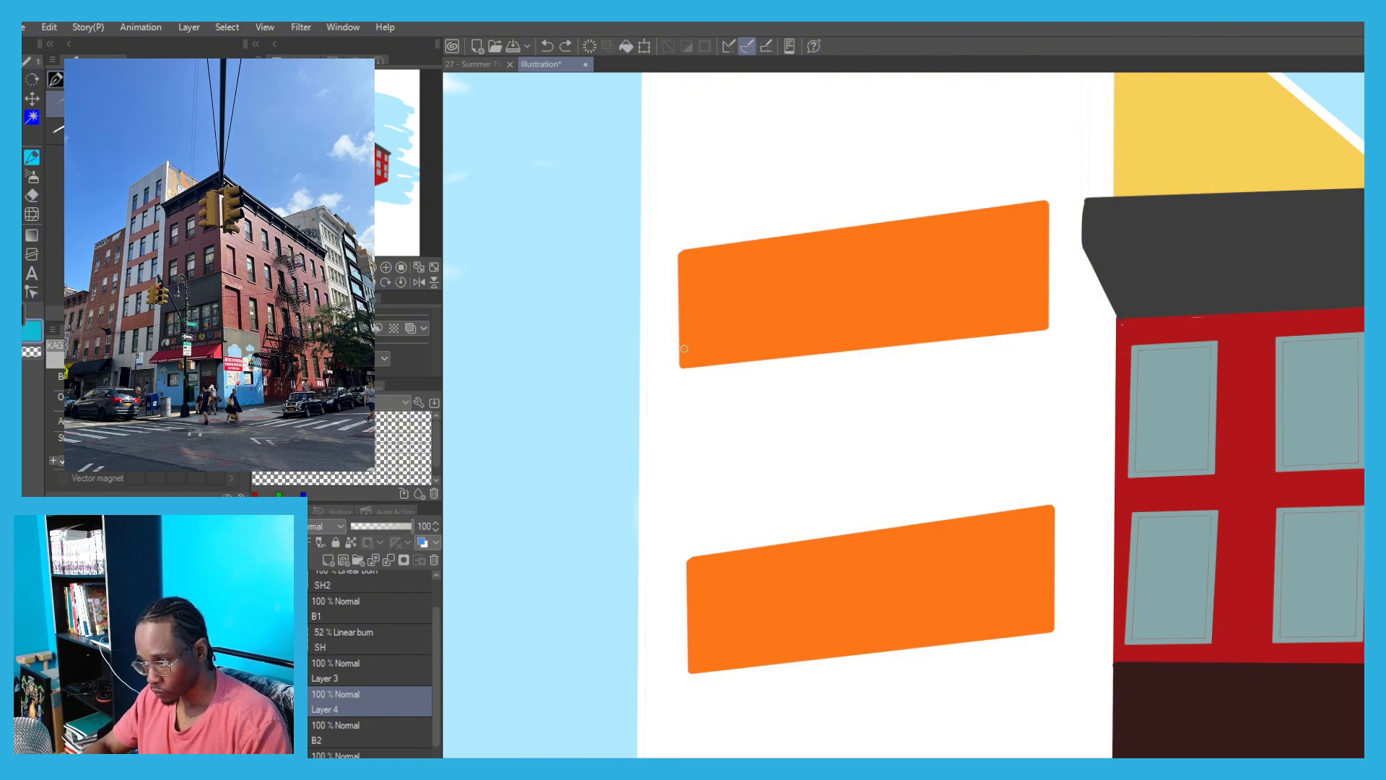
# Draw six straight vertical lines in darker cyan behind the three orange bands, dividing the gaps between them into window columns.
pyautogui.scroll(-2, 687, 291)
pyautogui.moveTo(650, 171); pyautogui.dragTo(659, 596)
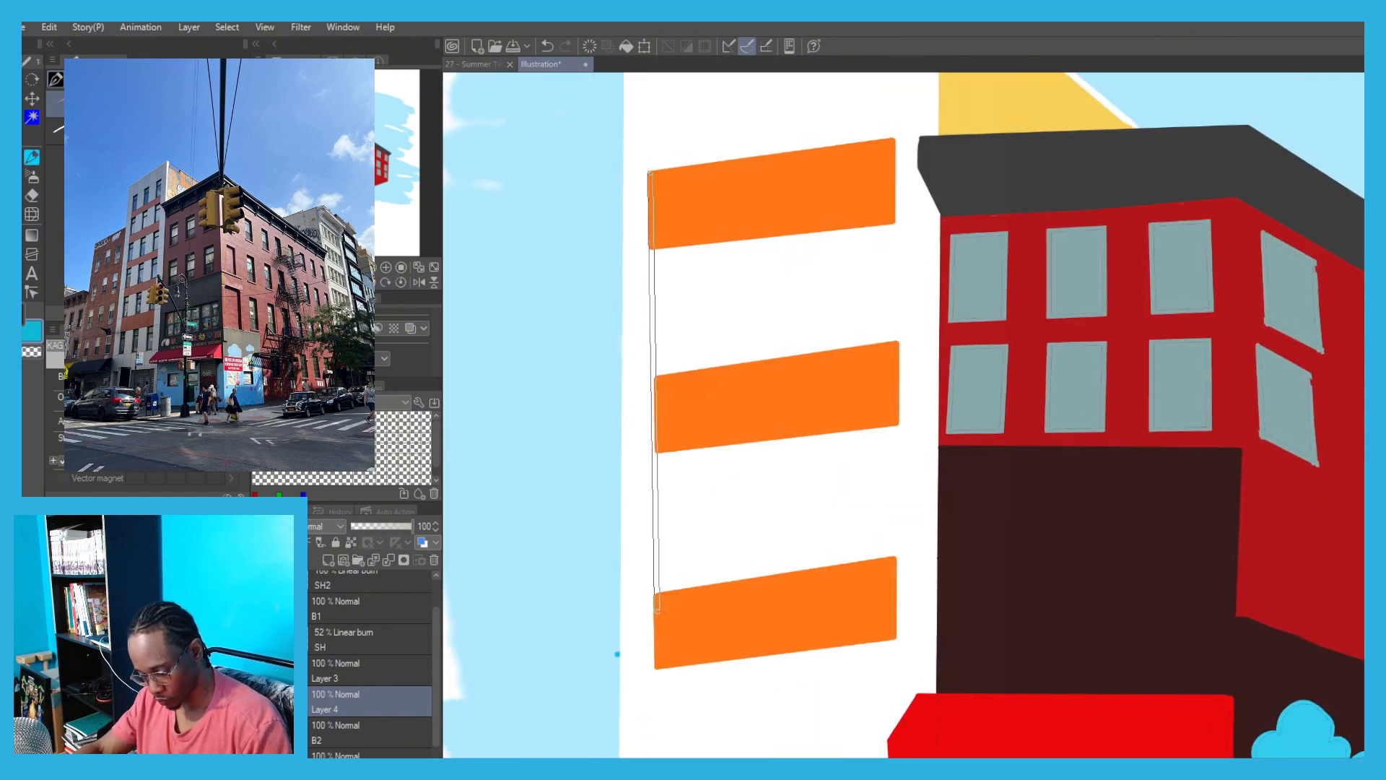
pyautogui.moveTo(704, 170); pyautogui.dragTo(717, 610)
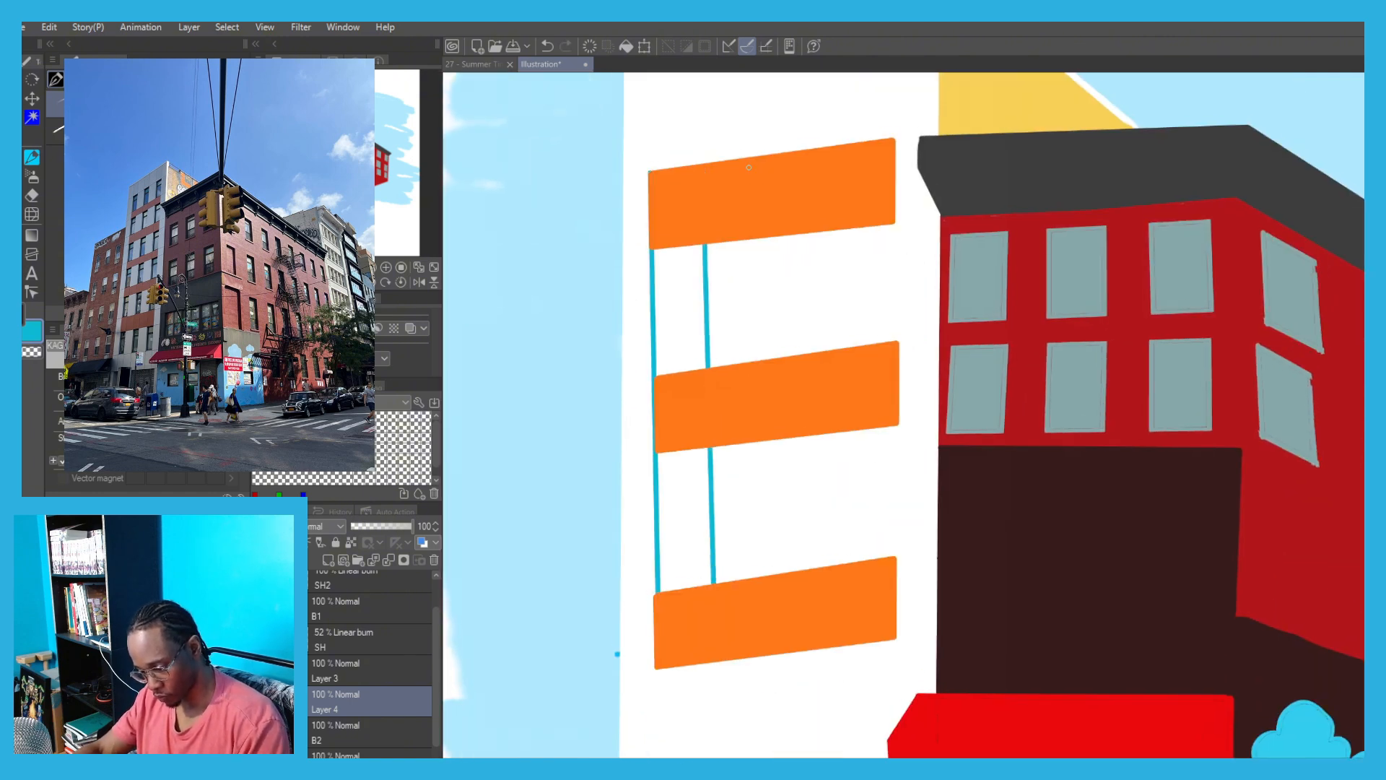
pyautogui.moveTo(751, 167); pyautogui.dragTo(763, 640)
pyautogui.moveTo(795, 166); pyautogui.dragTo(816, 603)
pyautogui.moveTo(807, 155); pyautogui.dragTo(810, 599)
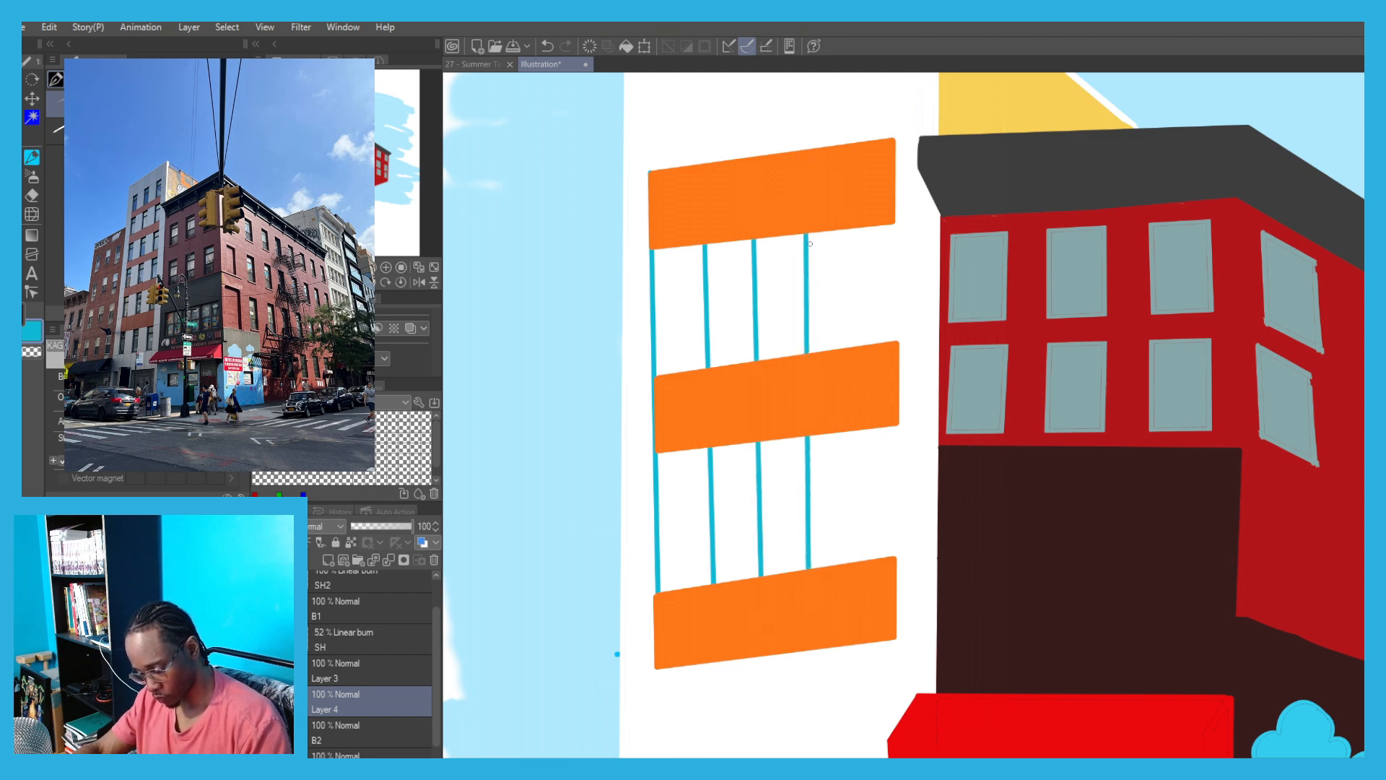
pyautogui.moveTo(840, 216); pyautogui.dragTo(844, 601)
pyautogui.moveTo(889, 141); pyautogui.dragTo(894, 639)
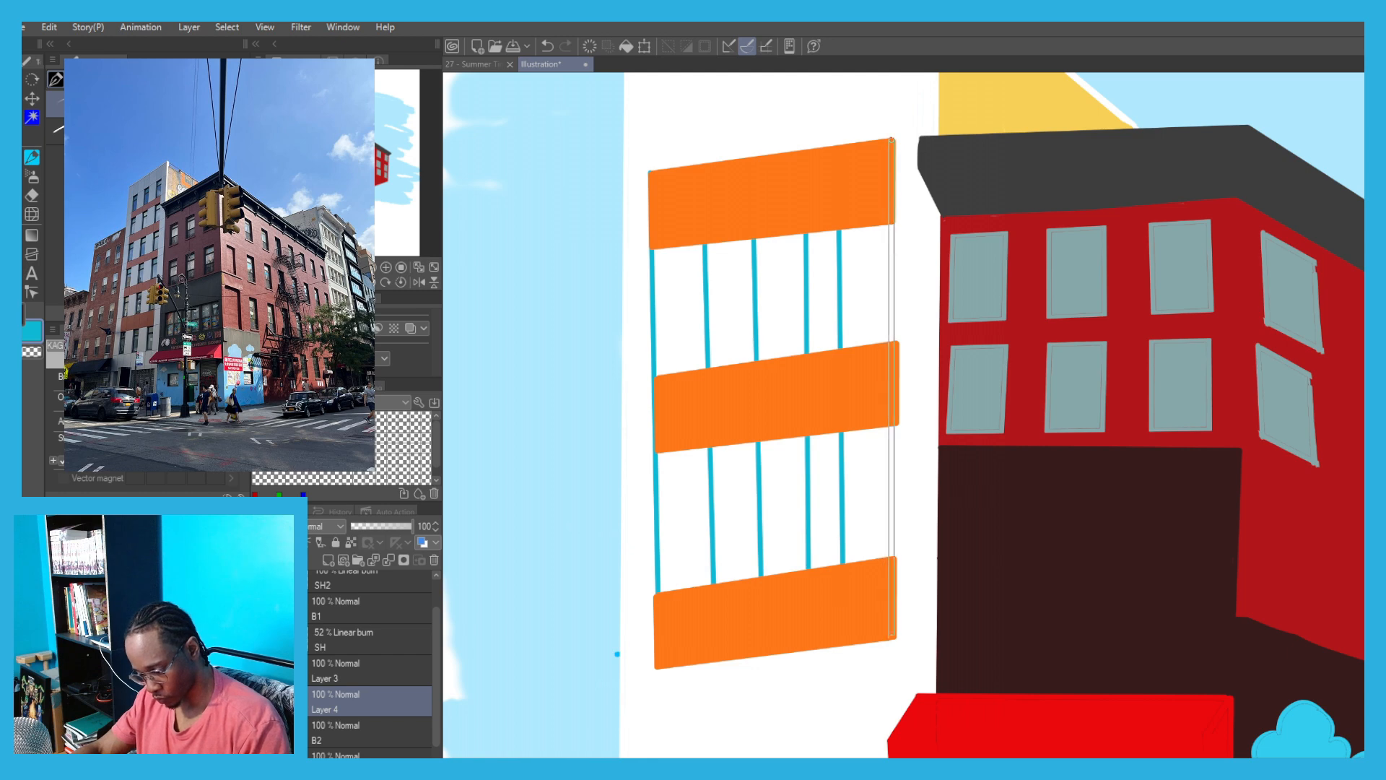
# Fill the alternating window columns in the two gaps between the orange bands with the darker cyan.
pyautogui.press('g')
pyautogui.click(866, 498)
pyautogui.click(851, 340)
pyautogui.click(779, 289)
pyautogui.click(787, 505)
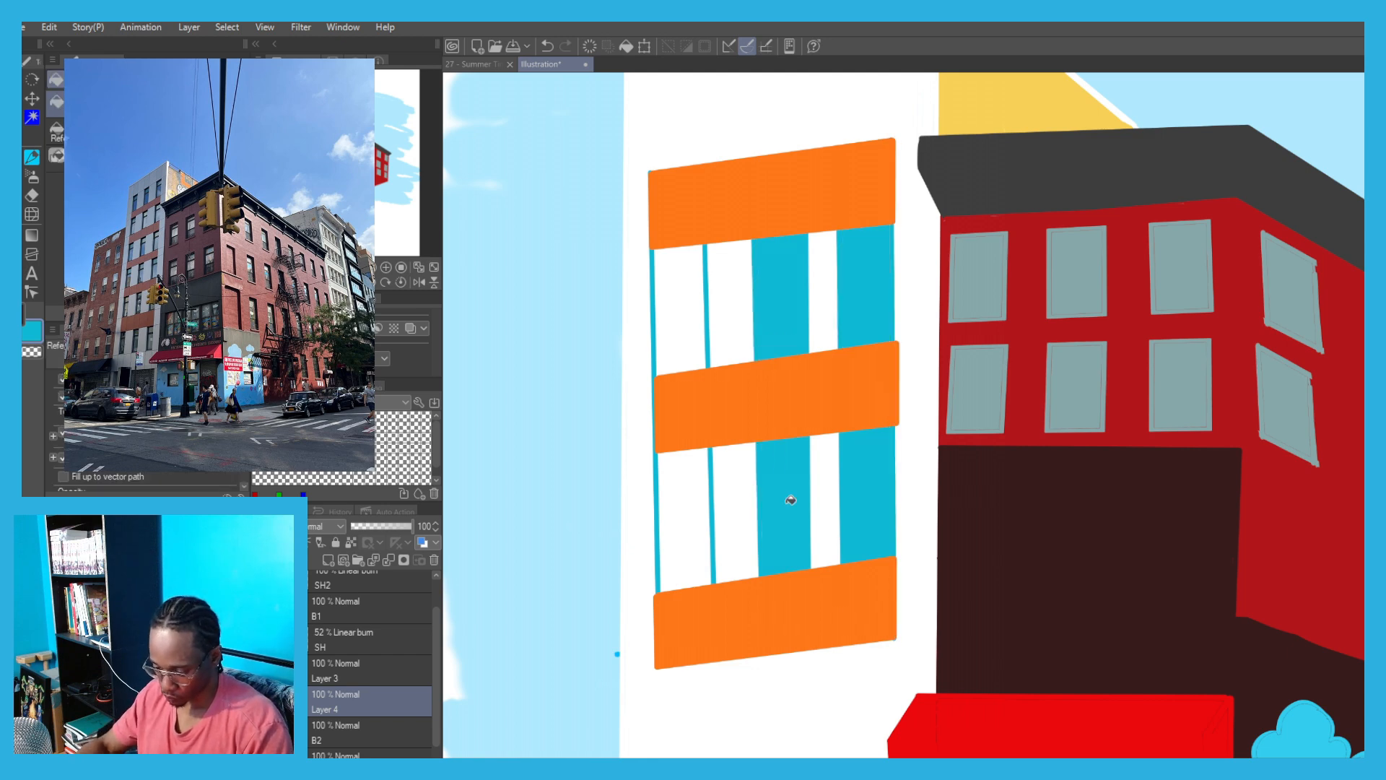
pyautogui.click(683, 512)
pyautogui.click(679, 303)
# Draw a vertical cyan line left of the middle window column and fill the strips beside it to widen the middle windows.
pyautogui.scroll(-5, 635, 355)
pyautogui.scroll(2, 636, 354)
pyautogui.scroll(-1, 636, 355)
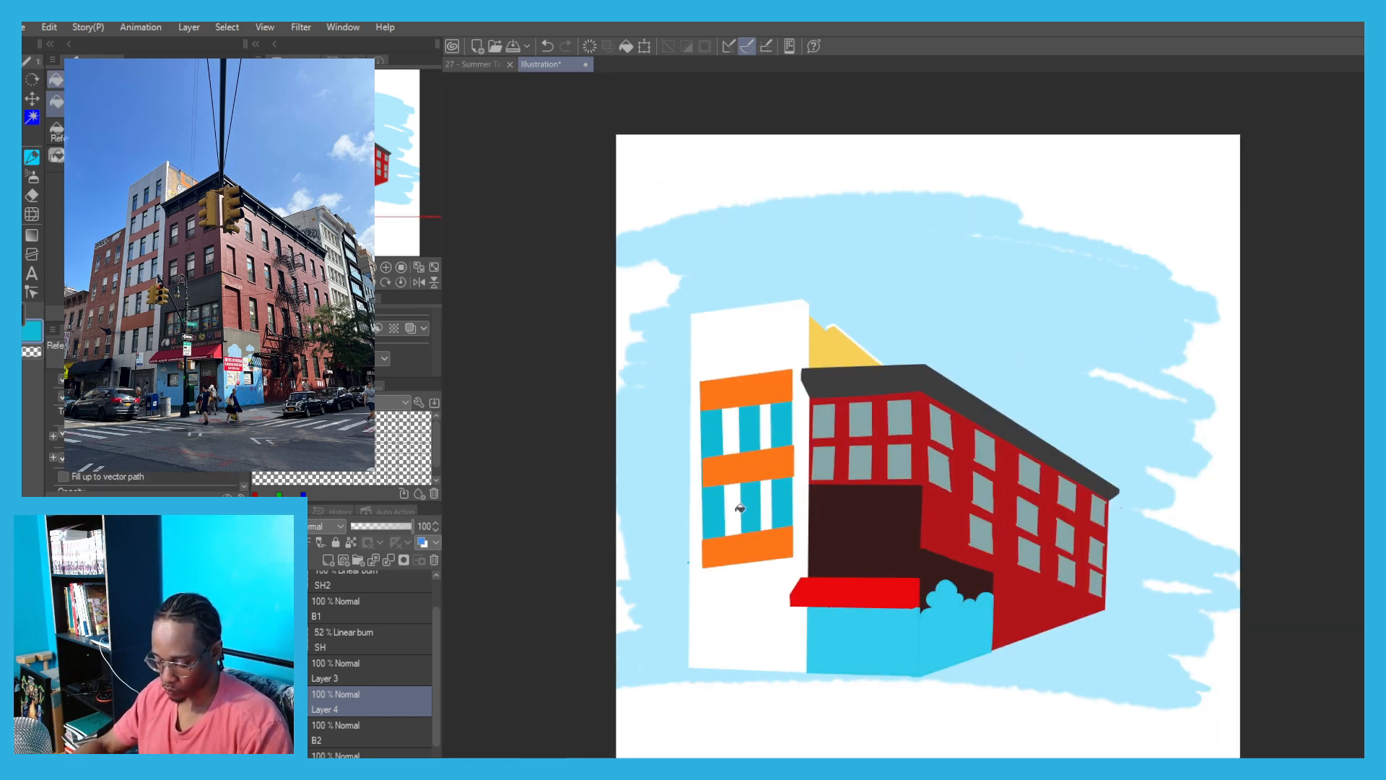
pyautogui.scroll(4, 636, 355)
pyautogui.press('p')
pyautogui.moveTo(728, 209); pyautogui.dragTo(738, 556)
pyautogui.press('g')
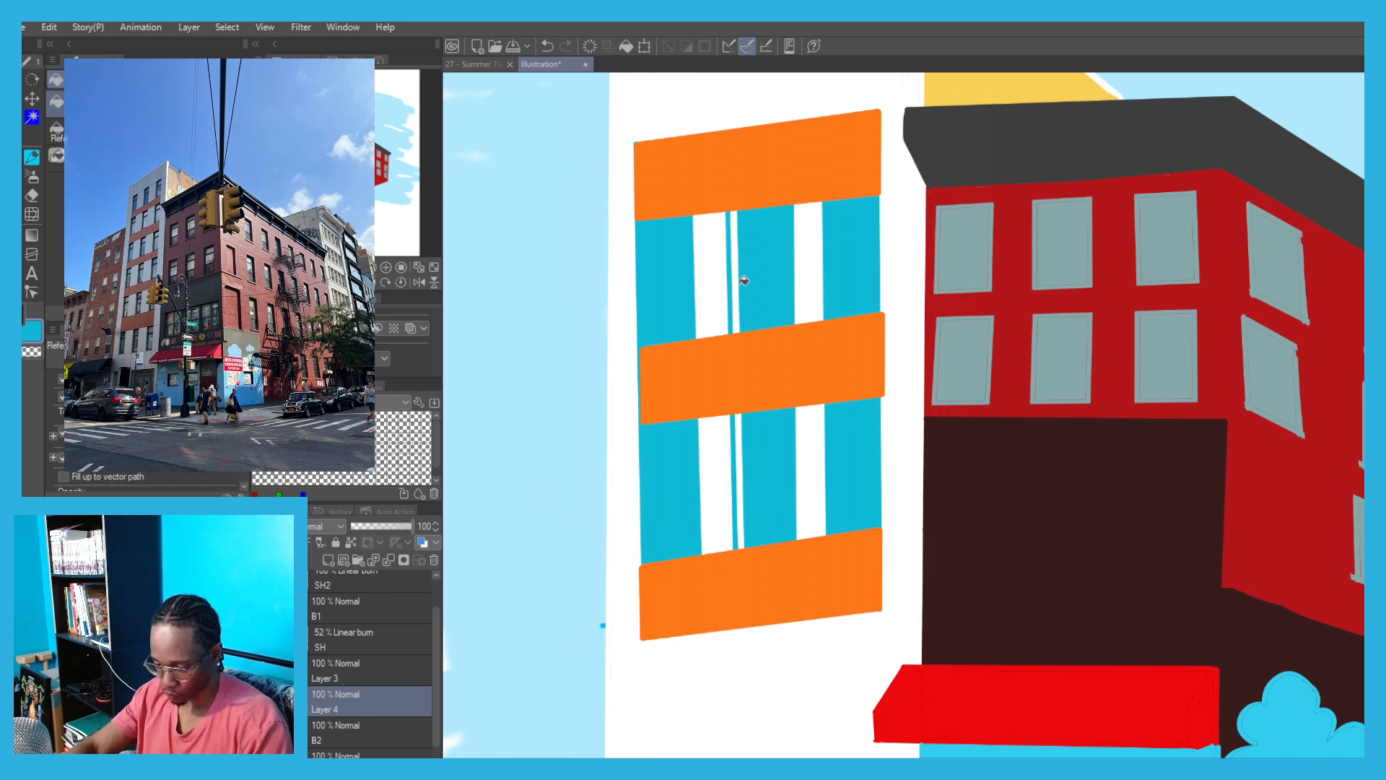
pyautogui.click(737, 278)
pyautogui.click(740, 477)
pyautogui.scroll(-5, 737, 469)
pyautogui.scroll(5, 729, 444)
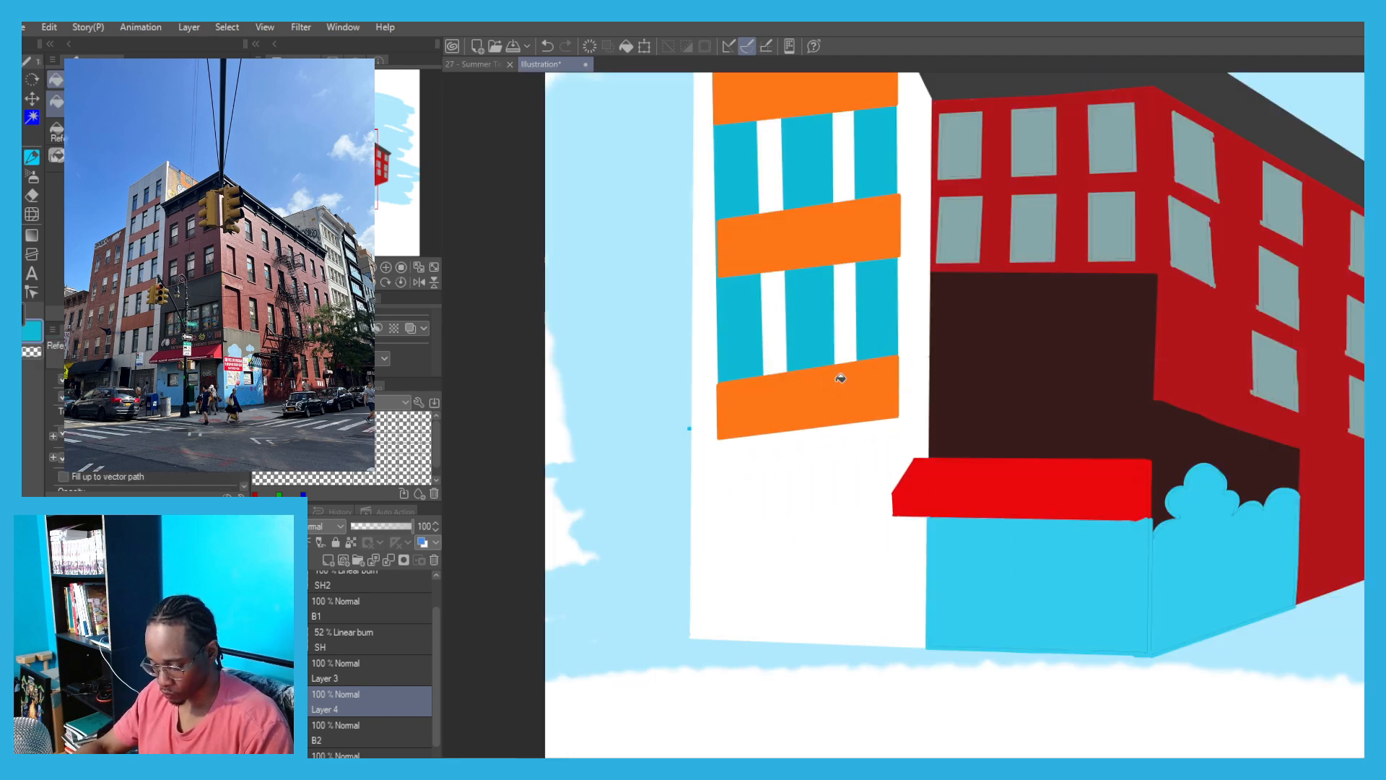
pyautogui.scroll(1, 724, 437)
pyautogui.press('p')
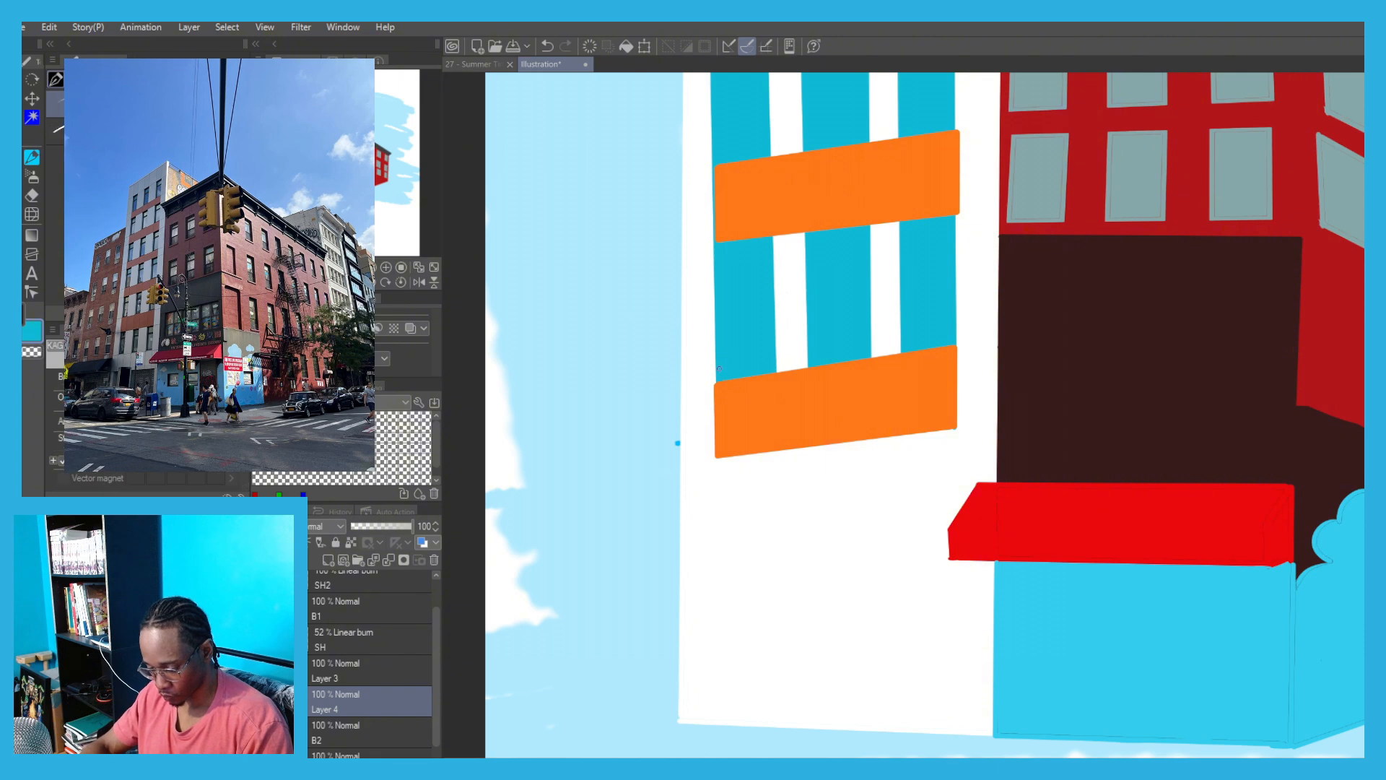
pyautogui.moveTo(719, 456); pyautogui.dragTo(719, 586)
pyautogui.moveTo(774, 410)
pyautogui.mouseDown()
pyautogui.moveTo(778, 579)
pyautogui.moveTo(722, 585)
pyautogui.mouseUp()
pyautogui.hotkey('ctrl', 'z')
pyautogui.hotkey('ctrl', 'z')
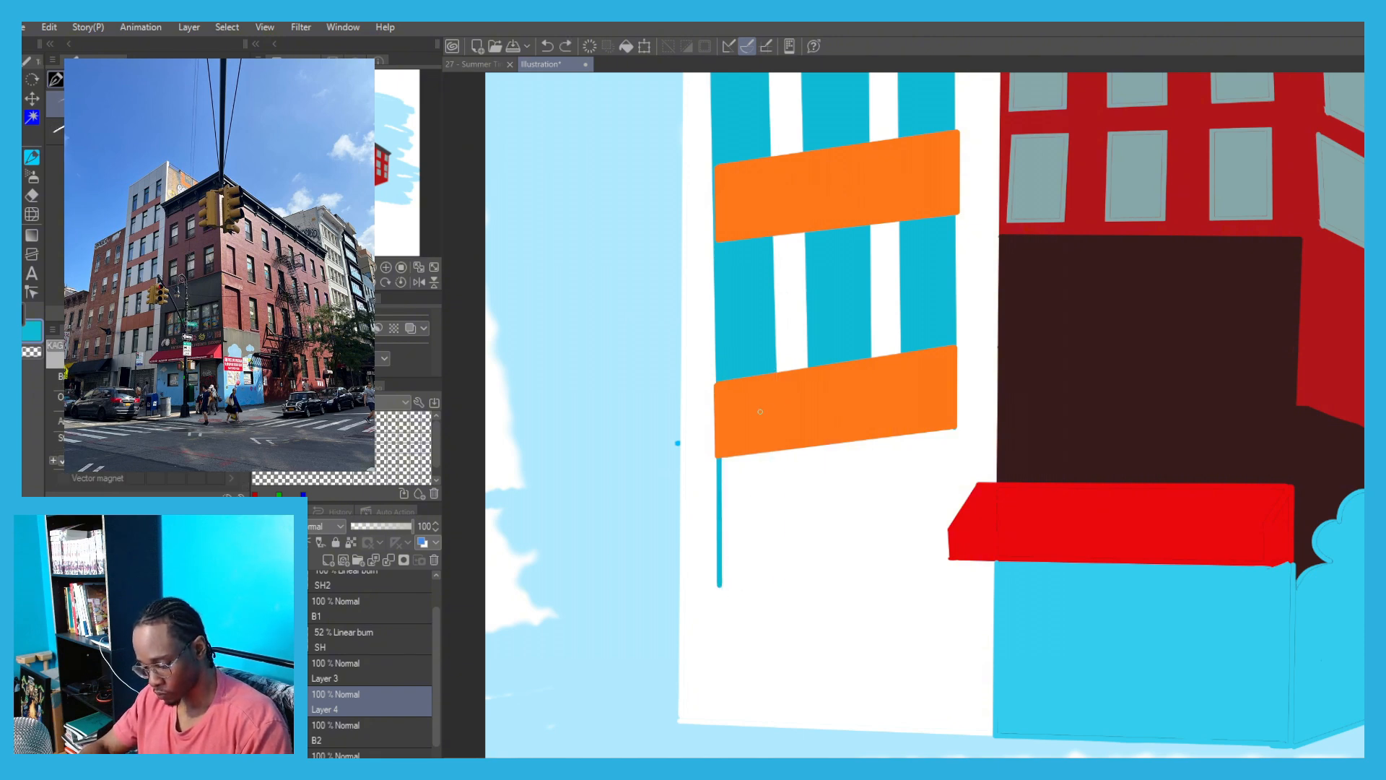
pyautogui.hotkey('ctrl', 'z')
# Outline three cyan windows below the lowest orange band, aligned with the window columns above.
pyautogui.moveTo(719, 368); pyautogui.dragTo(719, 574)
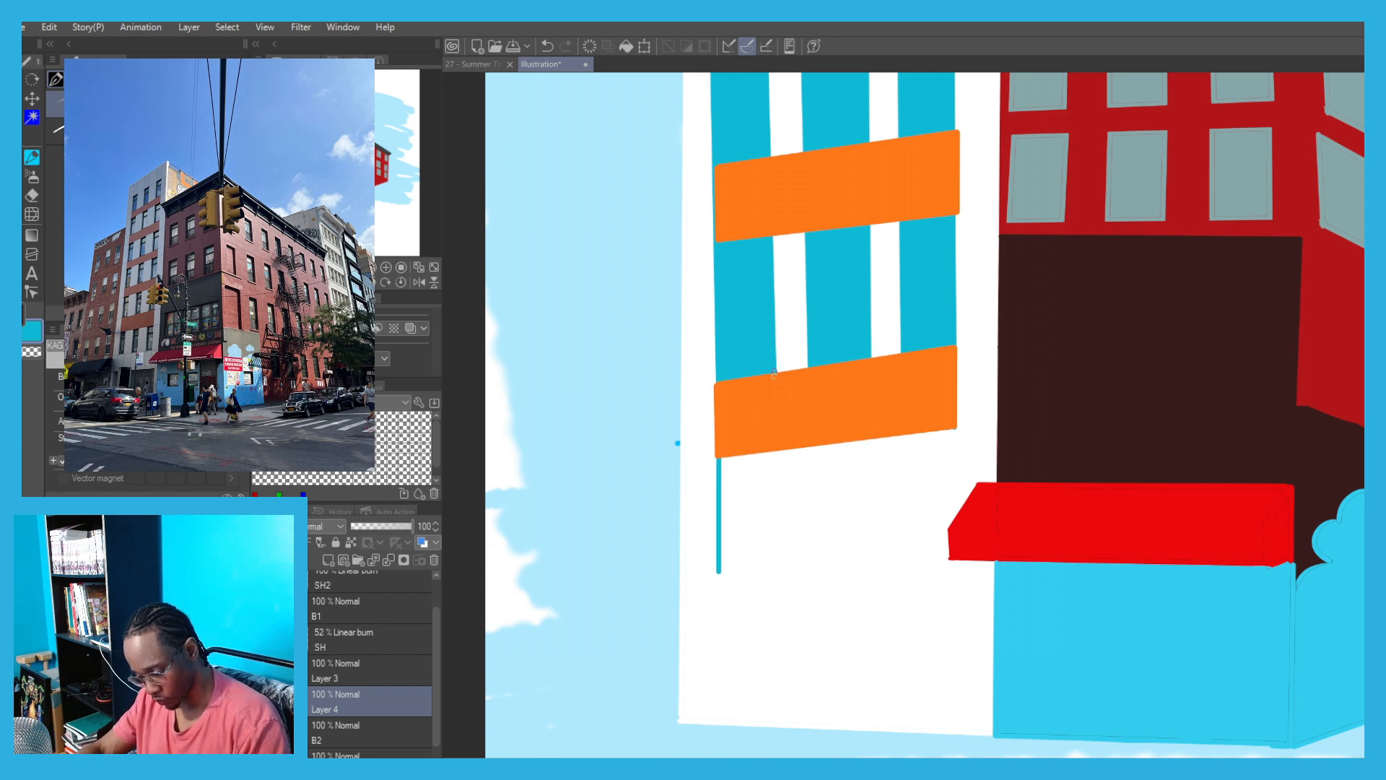
pyautogui.moveTo(776, 370); pyautogui.dragTo(778, 569)
pyautogui.moveTo(807, 357); pyautogui.dragTo(804, 565)
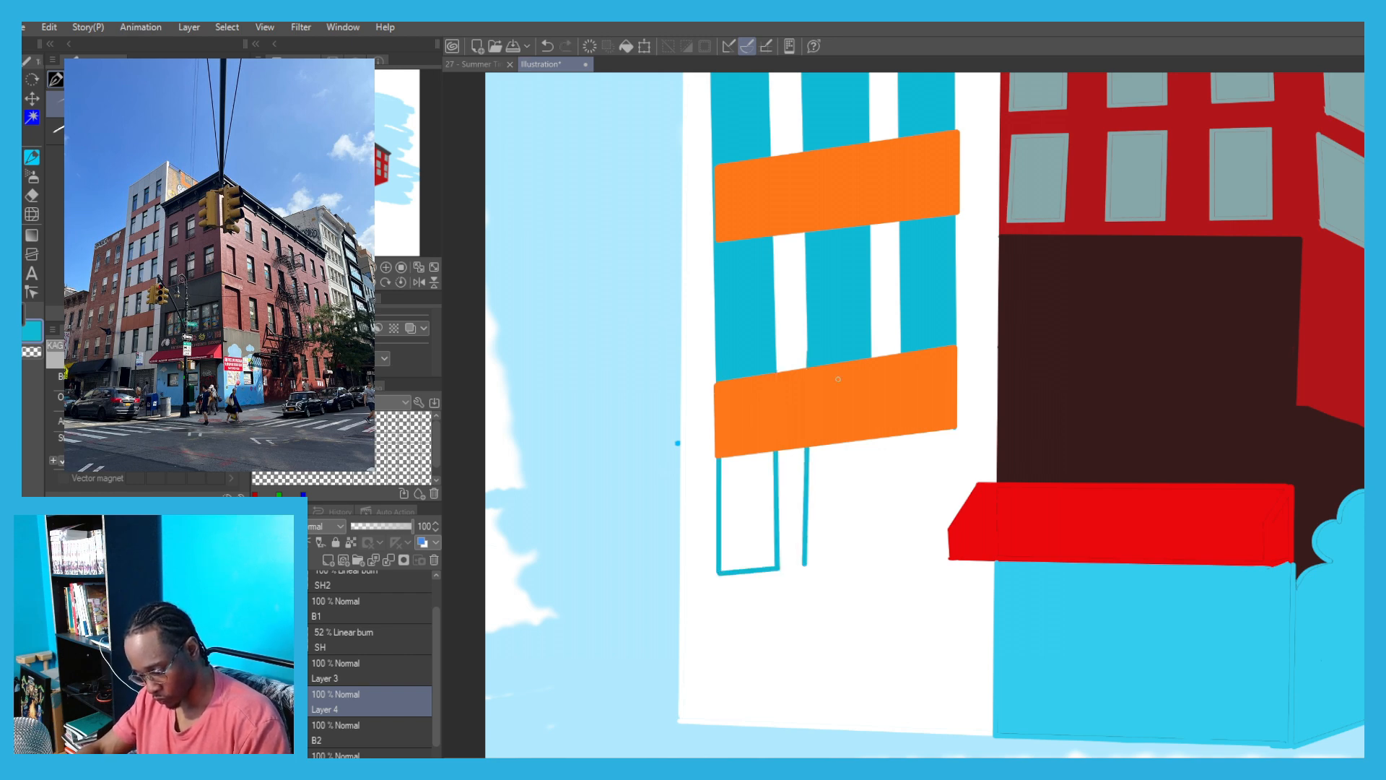
pyautogui.moveTo(869, 348); pyautogui.dragTo(865, 561)
pyautogui.moveTo(865, 561); pyautogui.dragTo(813, 561)
pyautogui.moveTo(902, 345); pyautogui.dragTo(901, 557)
pyautogui.moveTo(955, 348); pyautogui.dragTo(946, 560)
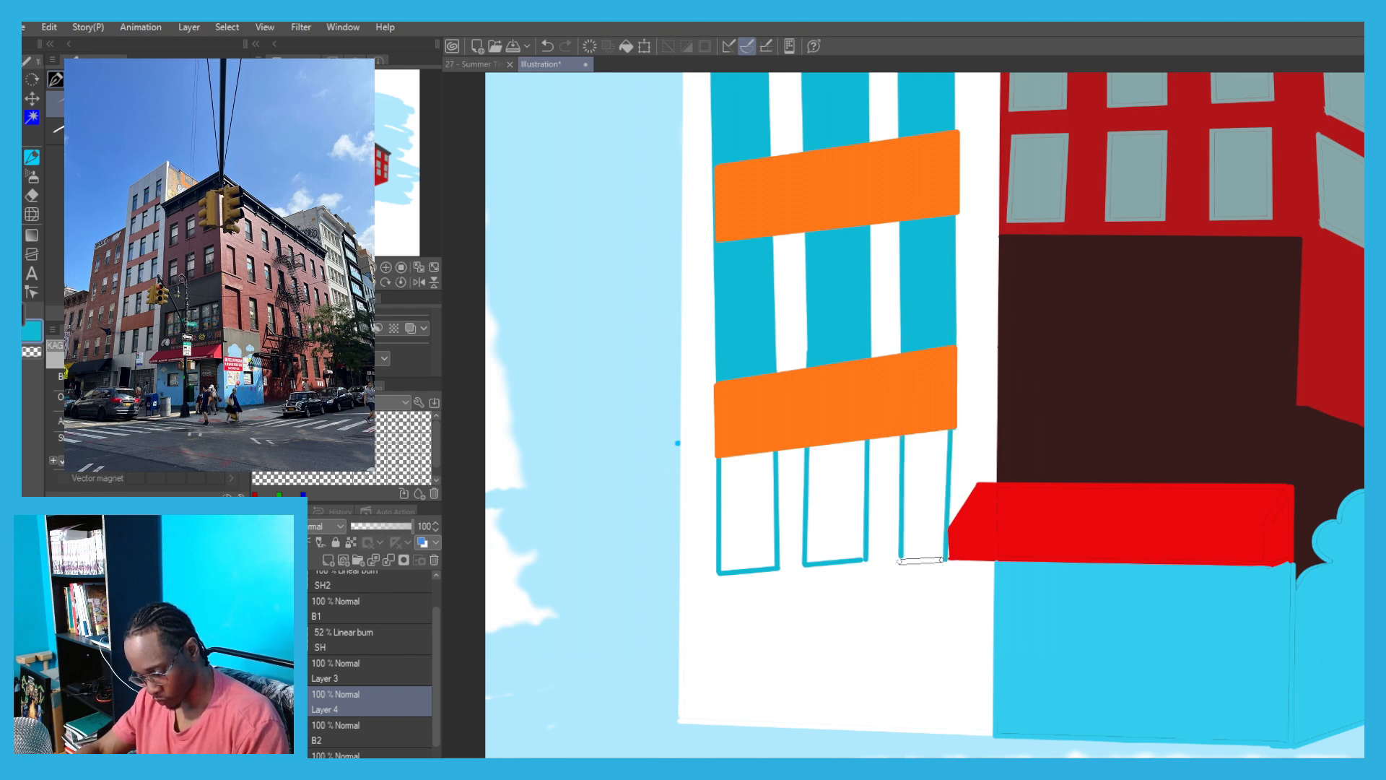
# Fill the three window outlines below the lowest orange band with the same cyan.
pyautogui.press('g')
pyautogui.click(917, 511)
pyautogui.click(840, 491)
pyautogui.click(748, 497)
# Outline three slanted-top cyan windows above the highest orange band, aligned with the columns below.
pyautogui.scroll(-5, 673, 311)
pyautogui.scroll(4, 724, 444)
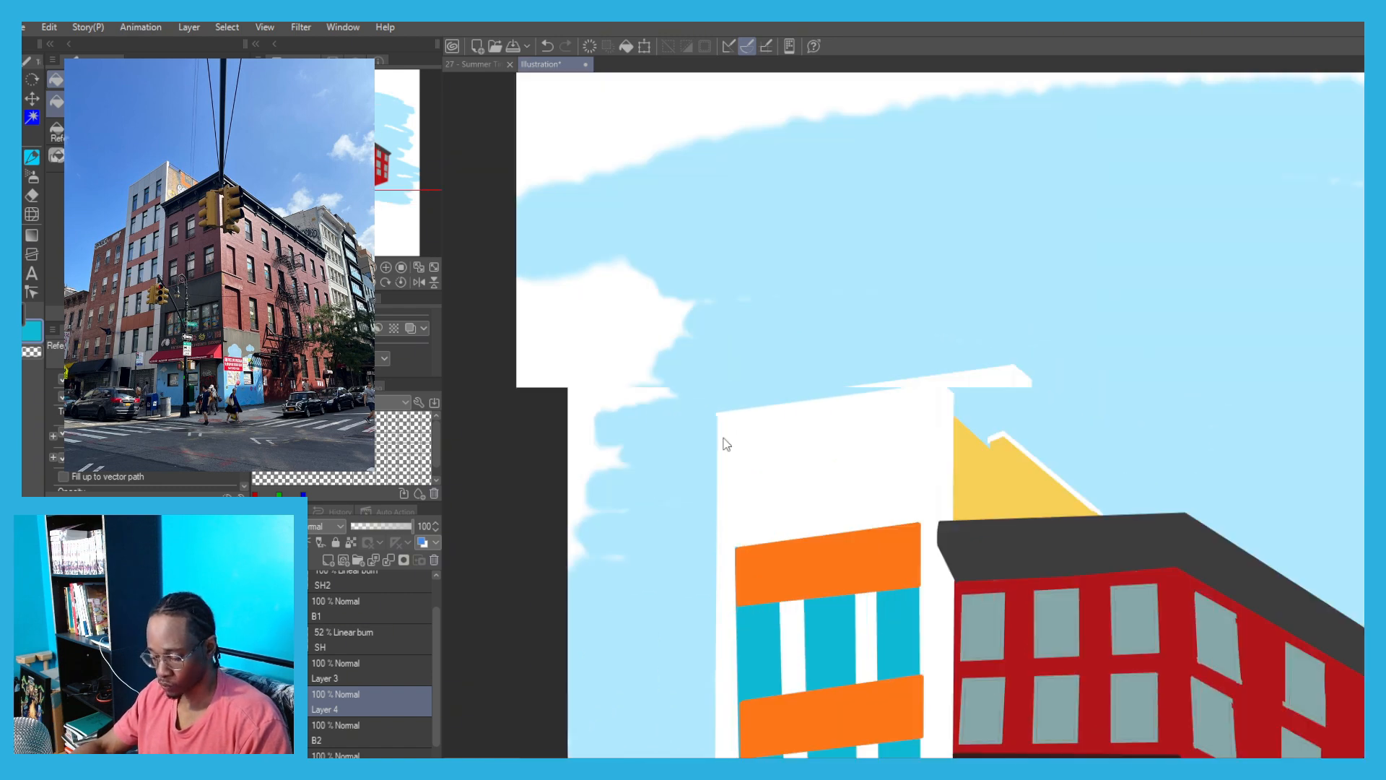
pyautogui.scroll(2, 727, 444)
pyautogui.press('p')
pyautogui.moveTo(728, 626)
pyautogui.mouseDown()
pyautogui.moveTo(730, 273)
pyautogui.moveTo(809, 578)
pyautogui.moveTo(860, 255)
pyautogui.mouseUp()
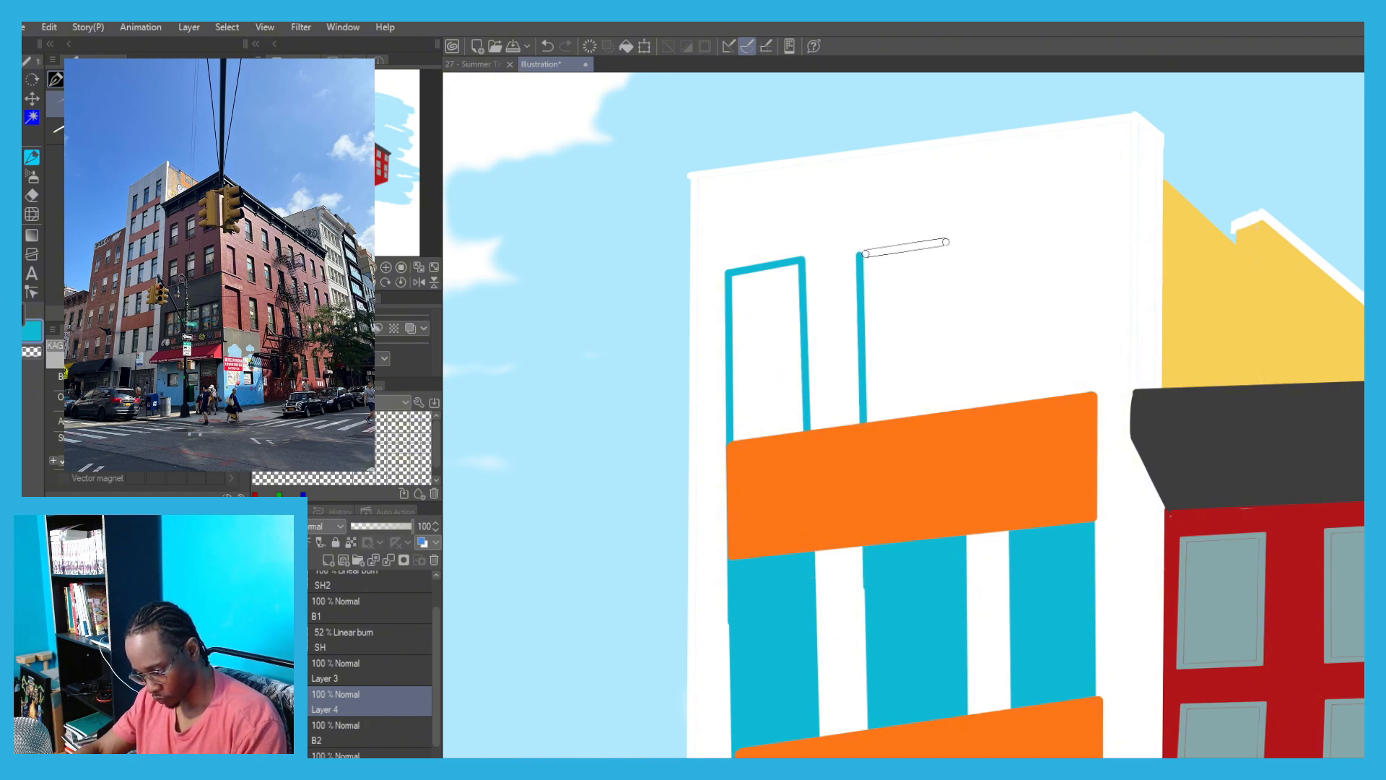
pyautogui.moveTo(946, 241); pyautogui.dragTo(949, 241)
pyautogui.moveTo(949, 241)
pyautogui.mouseDown()
pyautogui.moveTo(962, 561)
pyautogui.moveTo(982, 261)
pyautogui.moveTo(1007, 232)
pyautogui.mouseUp()
pyautogui.moveTo(1008, 232); pyautogui.dragTo(1089, 227)
pyautogui.moveTo(1089, 230); pyautogui.dragTo(1092, 541)
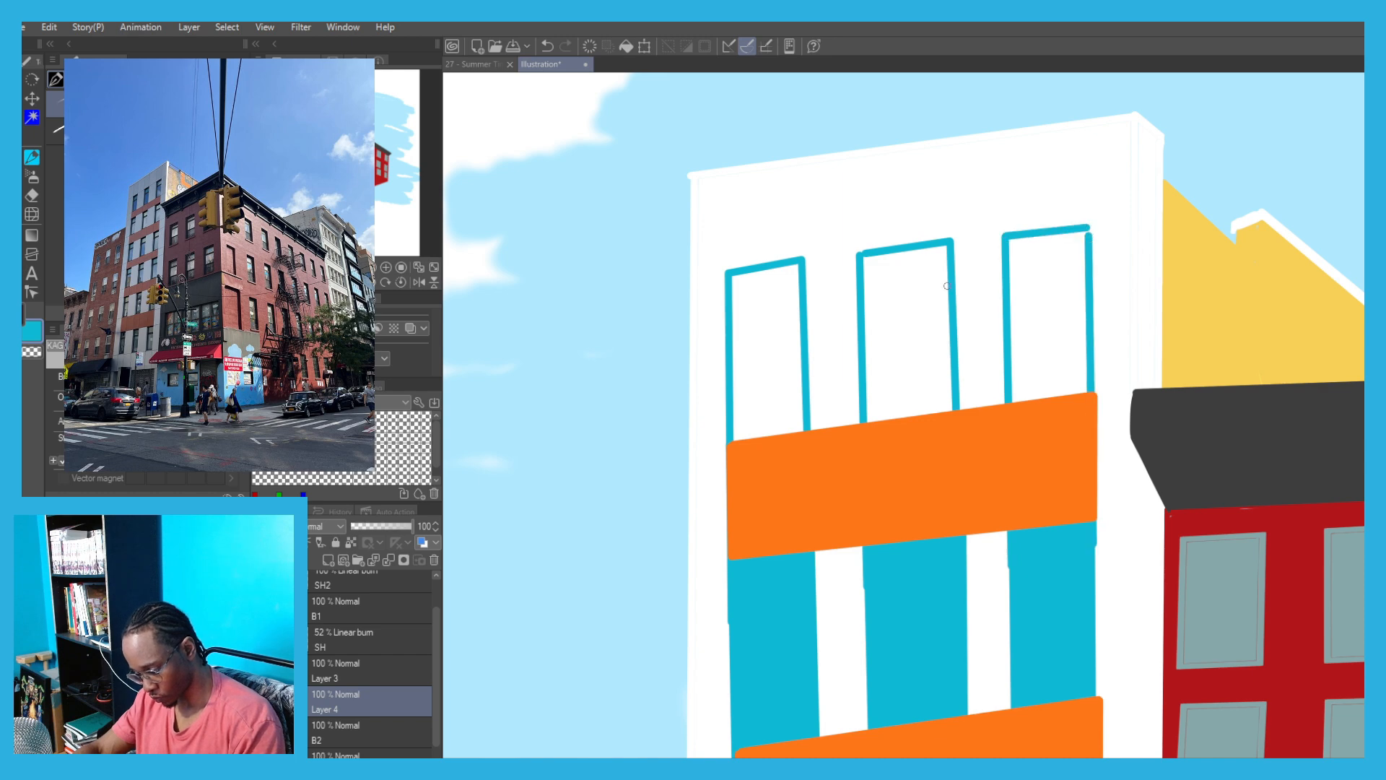
# Fill the three window outlines above the highest orange band with cyan.
pyautogui.press('g')
pyautogui.click(1022, 323)
pyautogui.click(892, 334)
pyautogui.scroll(-5, 892, 334)
pyautogui.moveTo(458, 592); pyautogui.dragTo(499, 494)
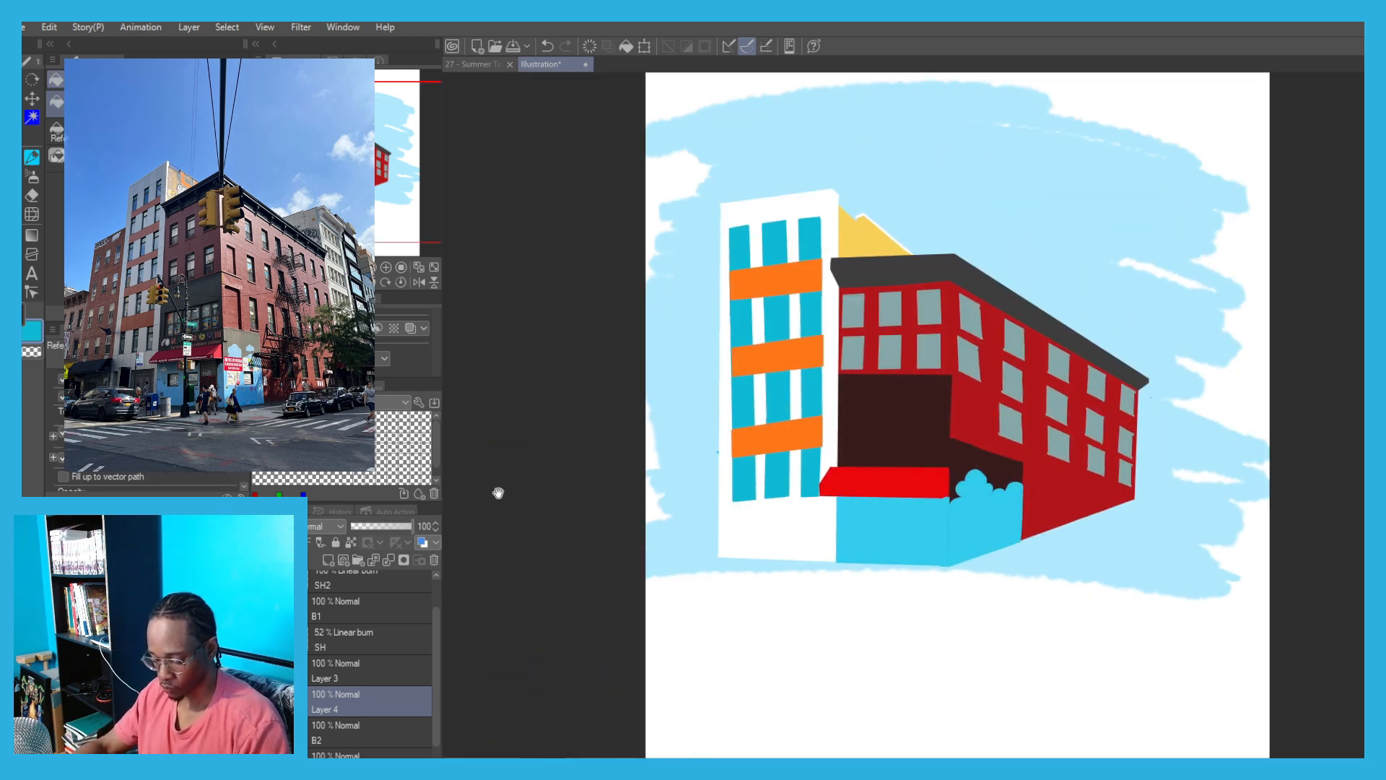
# Merge the orange band layer and the cyan window layer down into the white building's B2 layer.
pyautogui.click(347, 672)
pyautogui.moveTo(592, 610); pyautogui.dragTo(660, 533)
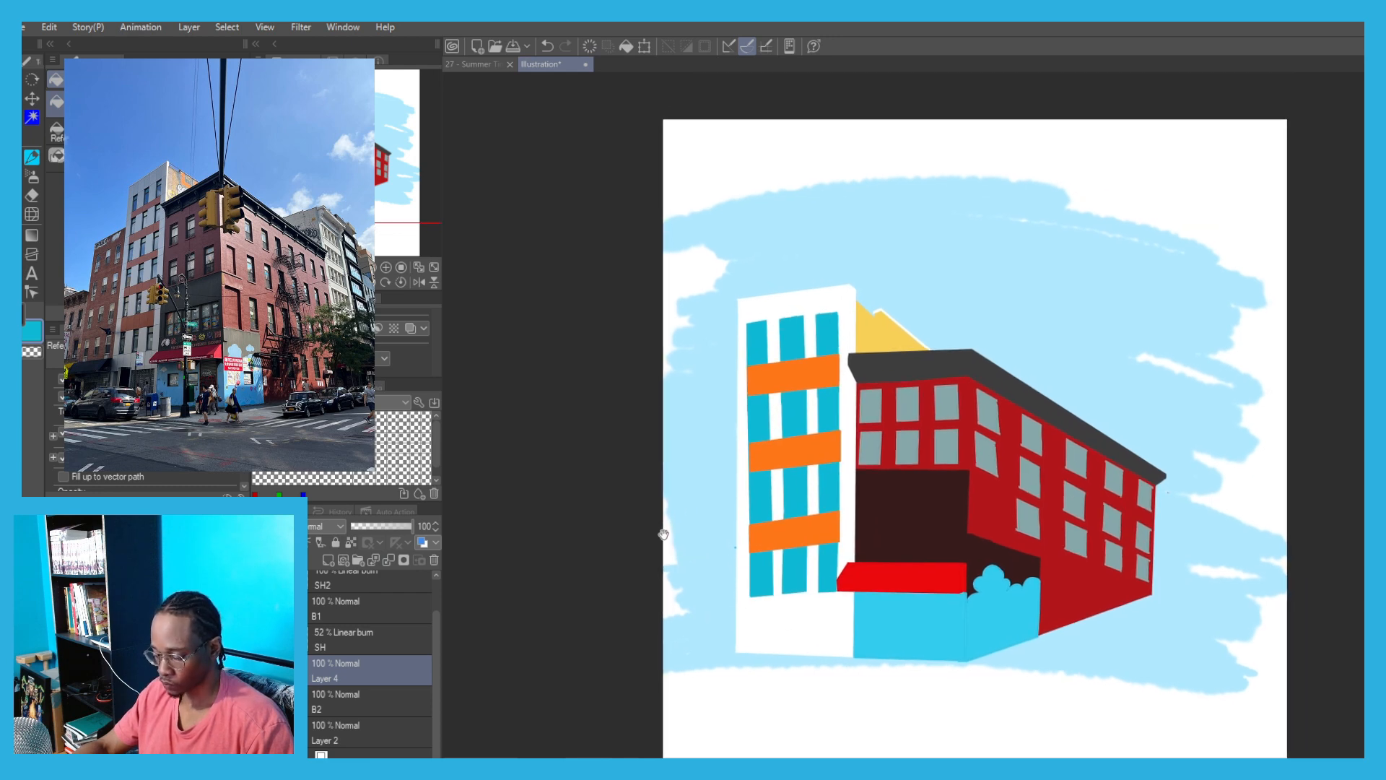
pyautogui.click(390, 562)
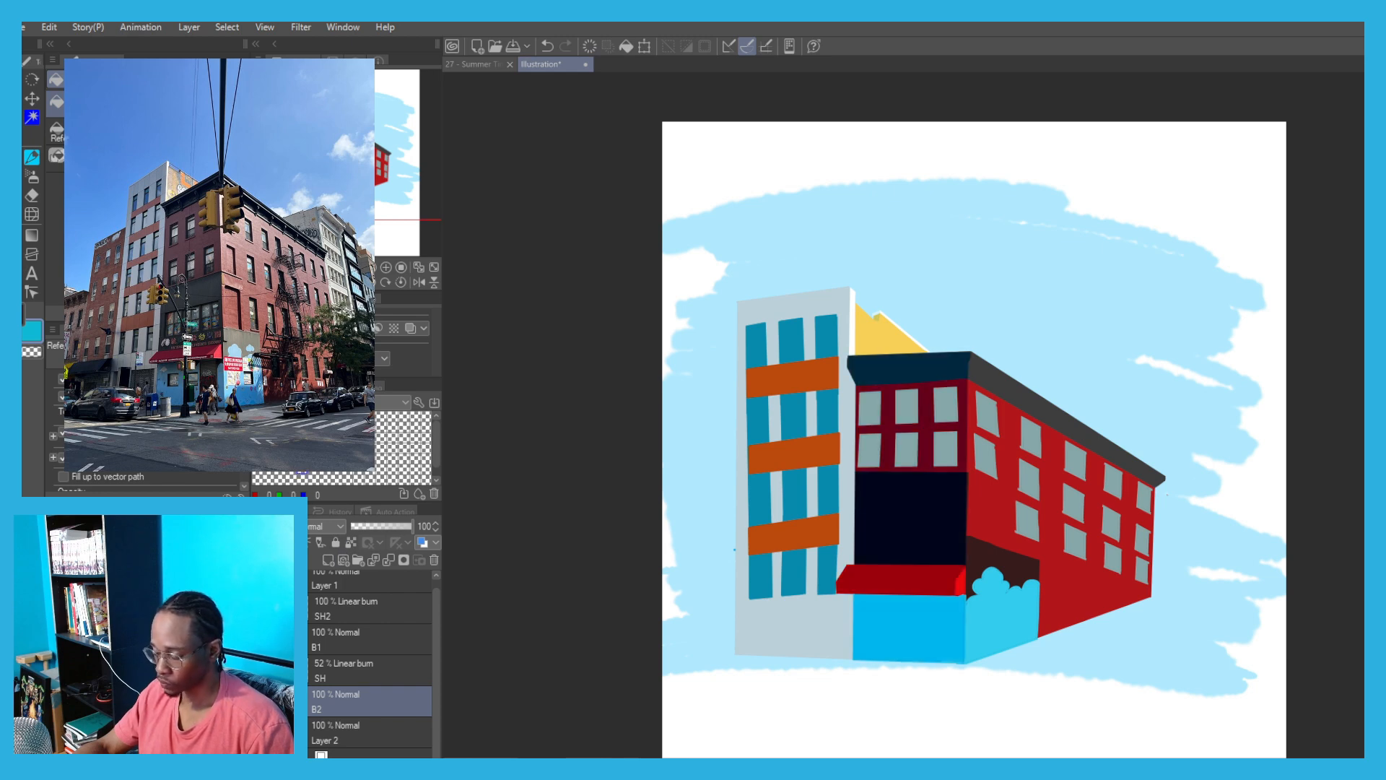
# Draw straight black lines along the left and top edges of the three windows in the white building's top row.
pyautogui.press('p')
pyautogui.scroll(3, 729, 324)
pyautogui.scroll(2, 729, 324)
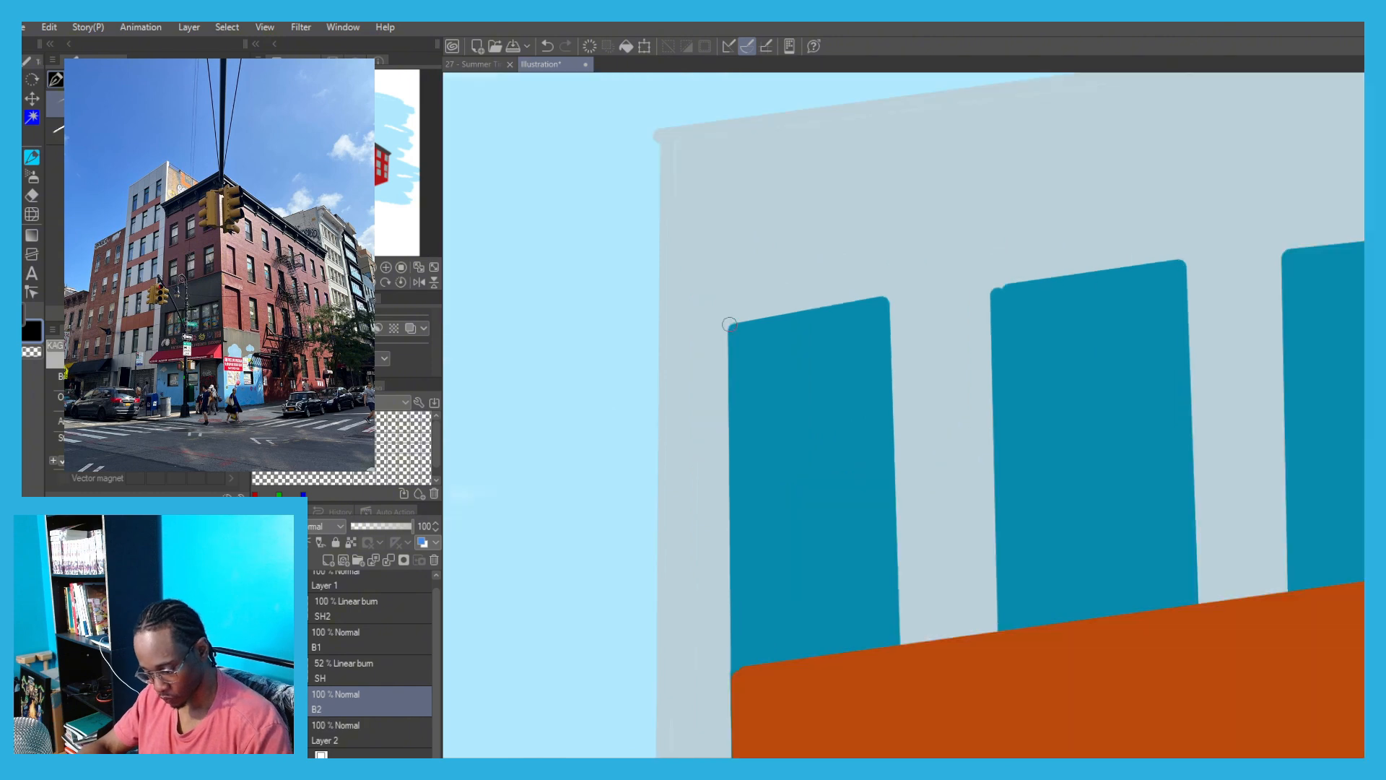
pyautogui.moveTo(736, 670)
pyautogui.mouseDown()
pyautogui.moveTo(735, 329)
pyautogui.moveTo(954, 287)
pyautogui.mouseUp()
pyautogui.scroll(2, 751, 330)
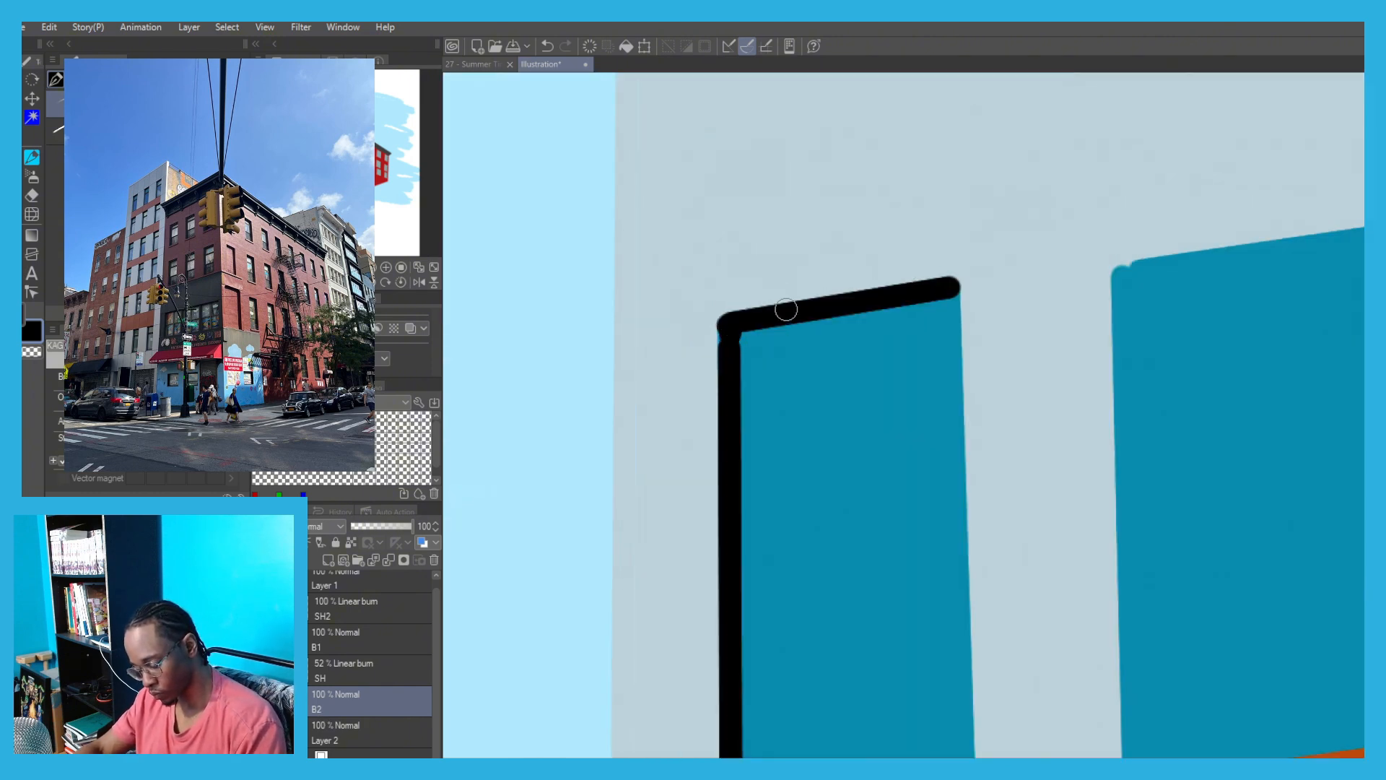
pyautogui.scroll(-1, 757, 316)
pyautogui.scroll(-2, 744, 313)
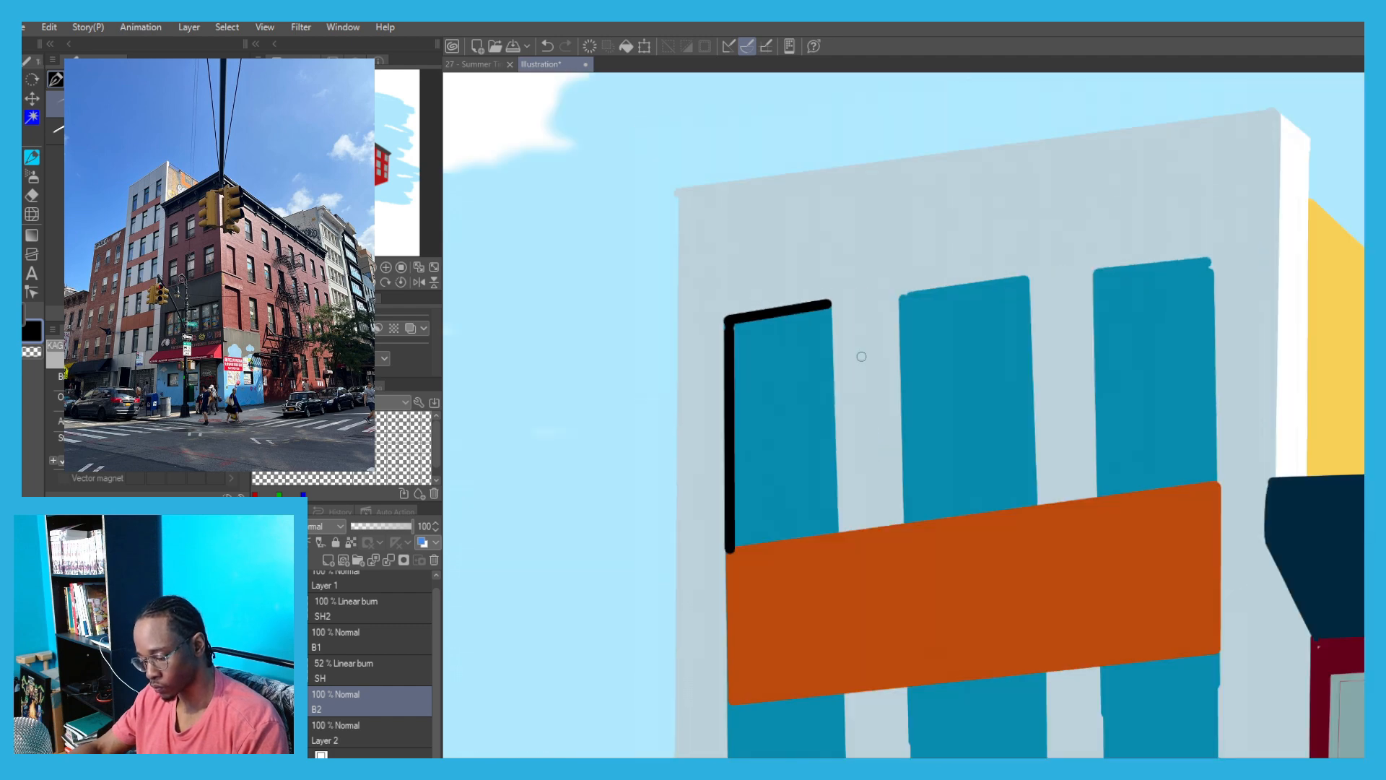
pyautogui.moveTo(907, 292)
pyautogui.mouseDown()
pyautogui.moveTo(909, 519)
pyautogui.moveTo(1011, 280)
pyautogui.moveTo(1026, 277)
pyautogui.mouseUp()
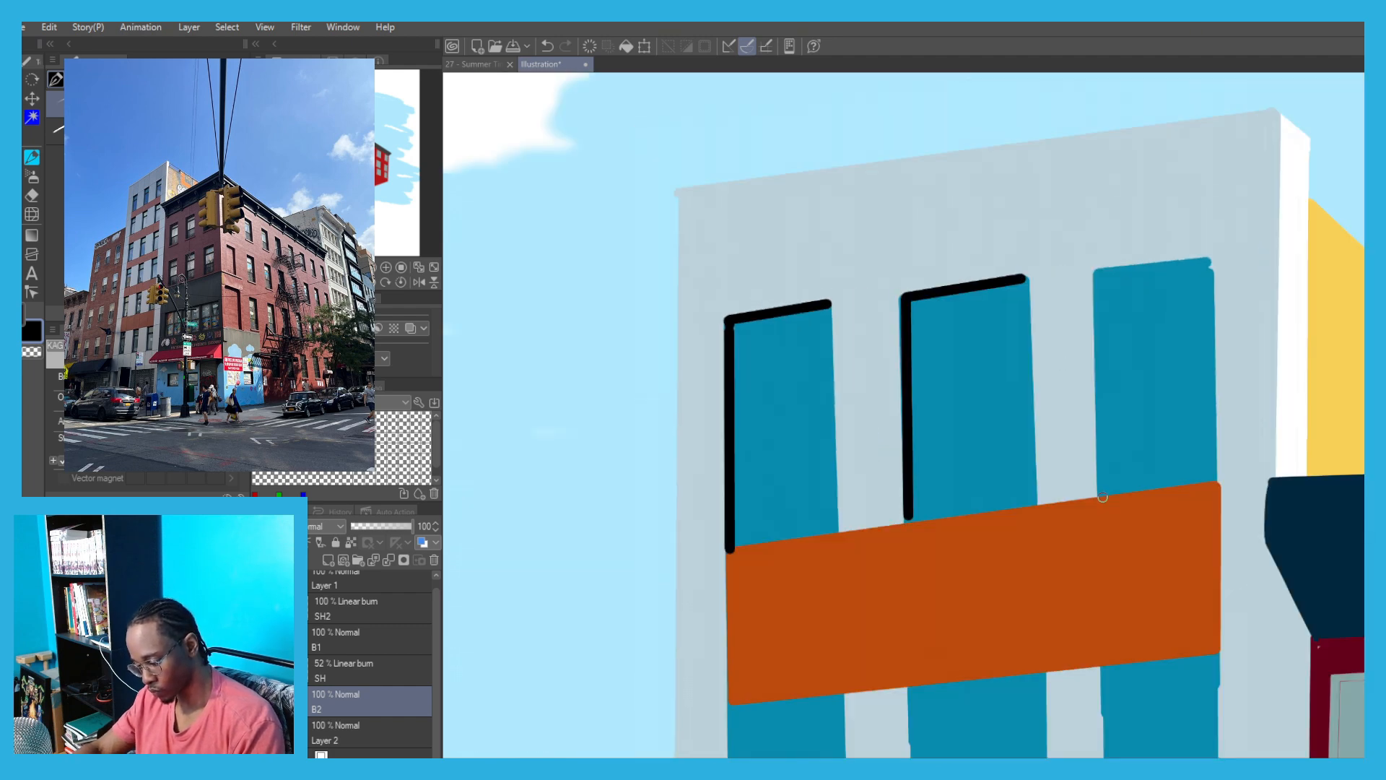
pyautogui.moveTo(1105, 497)
pyautogui.mouseDown()
pyautogui.moveTo(1099, 274)
pyautogui.moveTo(1204, 262)
pyautogui.mouseUp()
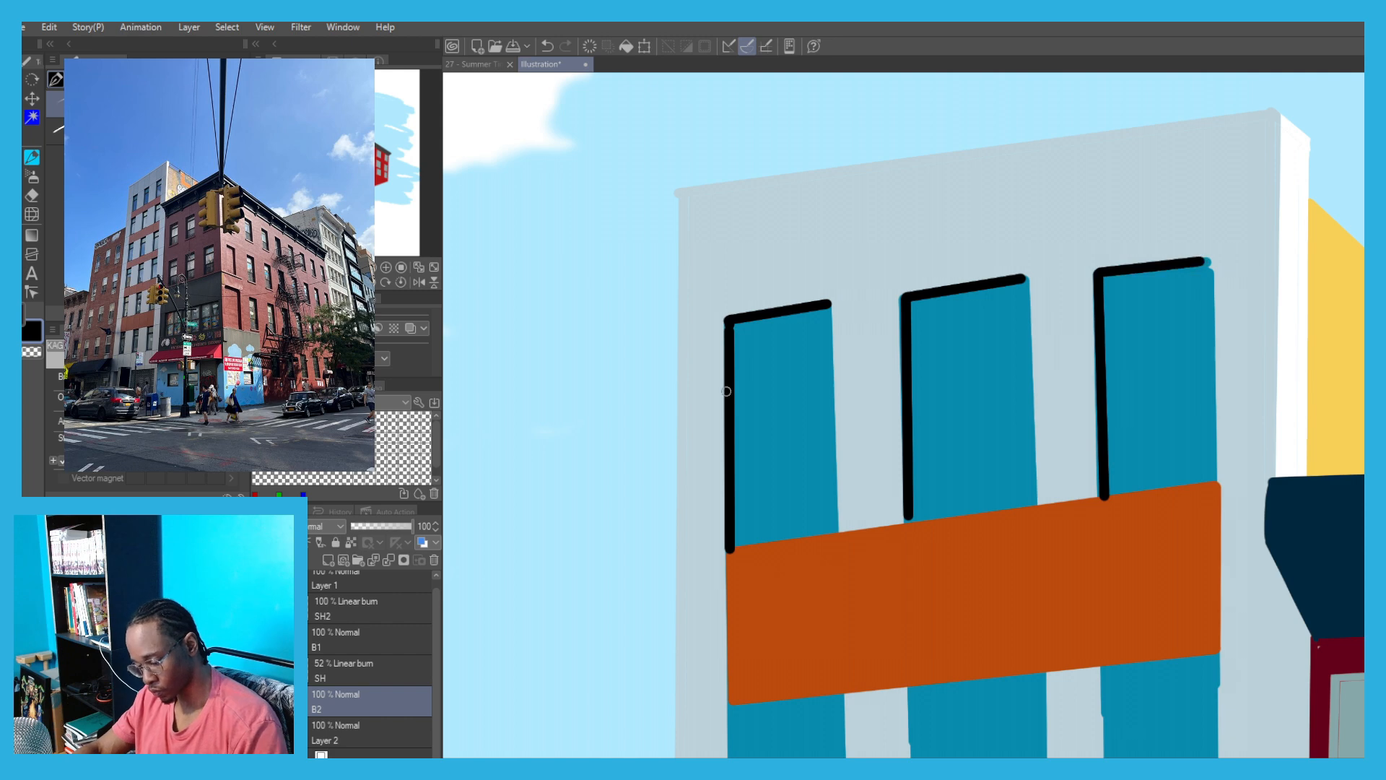
# Add a slanted black crossbar across the upper part of each of the three top-row windows.
pyautogui.moveTo(828, 371); pyautogui.dragTo(734, 387)
pyautogui.moveTo(1031, 359); pyautogui.dragTo(914, 372)
pyautogui.moveTo(1212, 338); pyautogui.dragTo(1100, 350)
# Draw black left and top edges and a crossbar on each of the three windows in the second row.
pyautogui.moveTo(653, 566); pyautogui.dragTo(625, 279)
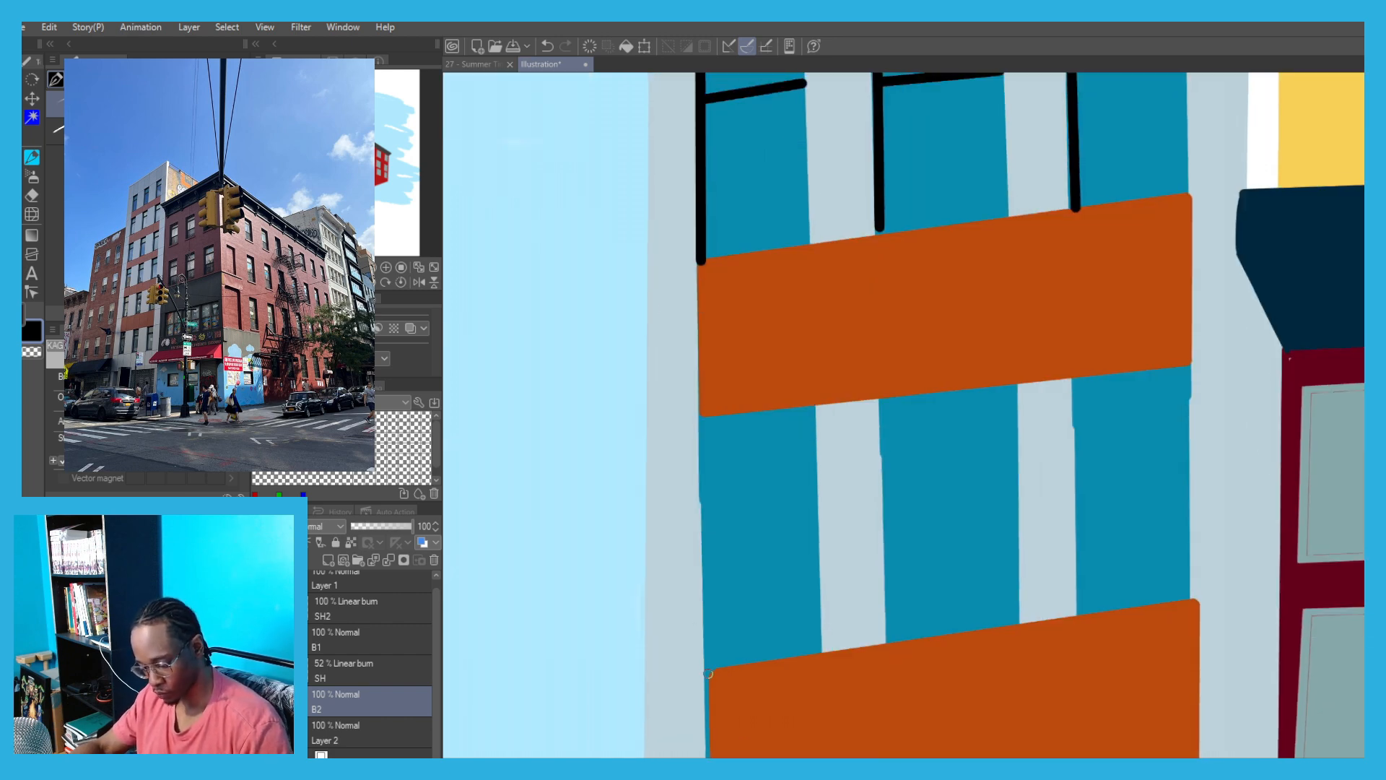
pyautogui.moveTo(702, 420)
pyautogui.mouseDown()
pyautogui.moveTo(710, 675)
pyautogui.moveTo(810, 407)
pyautogui.mouseUp()
pyautogui.moveTo(707, 486); pyautogui.dragTo(707, 486)
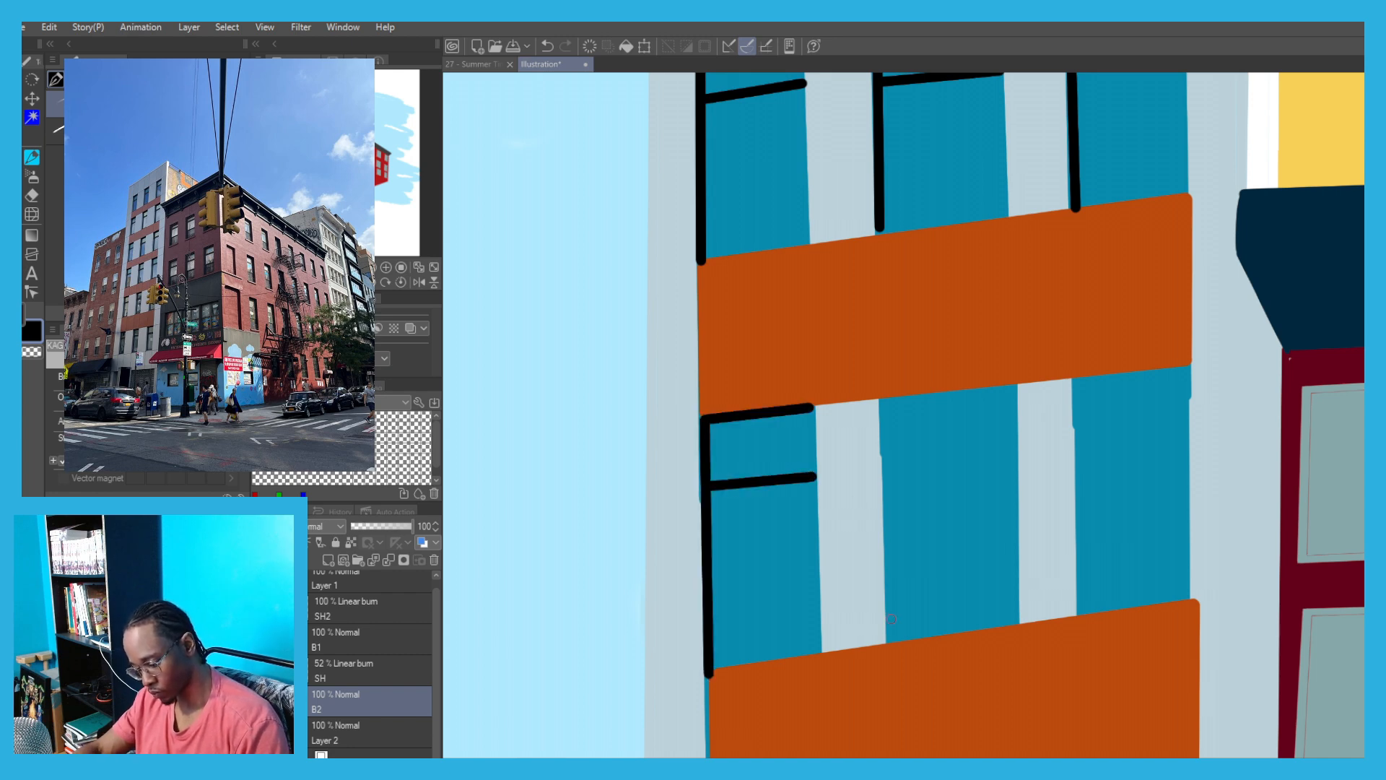
pyautogui.moveTo(890, 625); pyautogui.dragTo(881, 401)
pyautogui.moveTo(882, 399); pyautogui.dragTo(1018, 385)
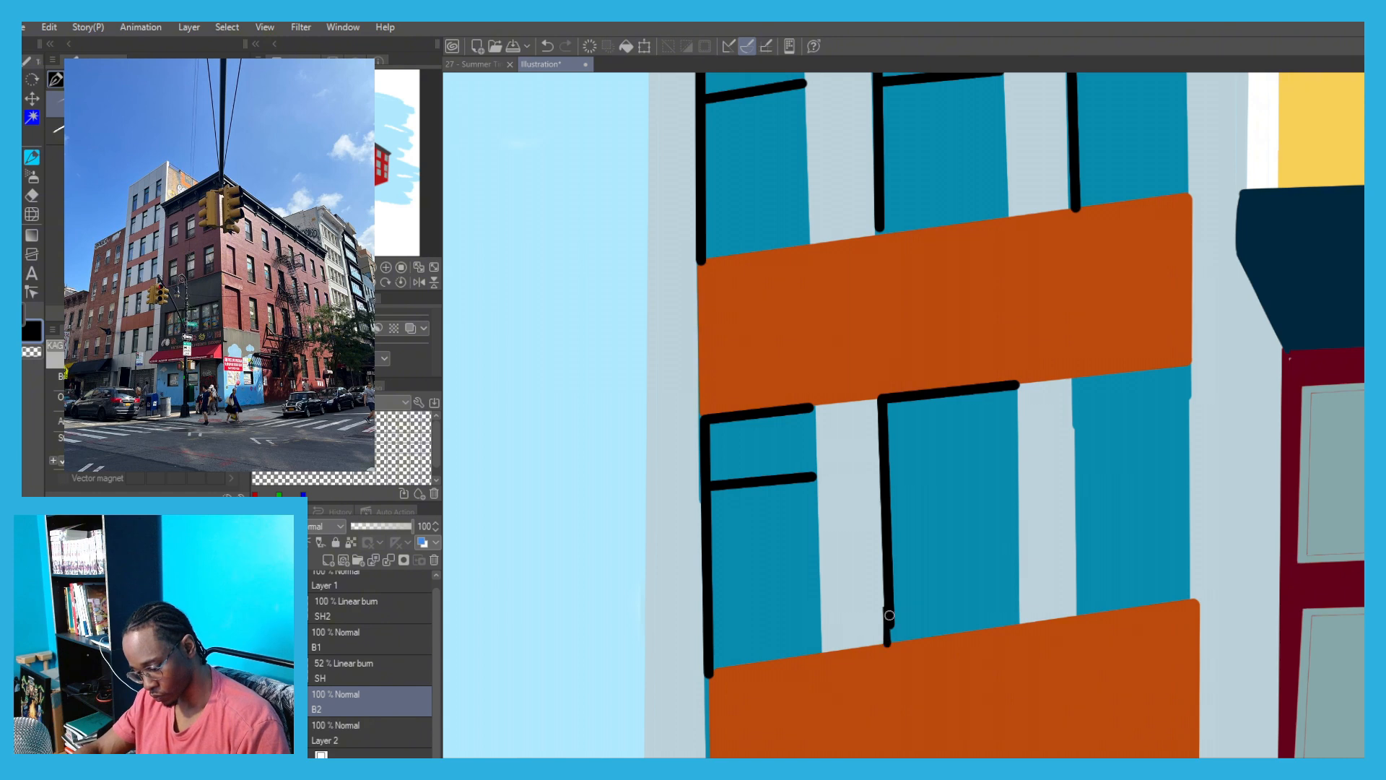
pyautogui.moveTo(1079, 606)
pyautogui.mouseDown()
pyautogui.moveTo(1074, 375)
pyautogui.moveTo(1192, 370)
pyautogui.mouseUp()
pyautogui.moveTo(1077, 442); pyautogui.dragTo(1190, 432)
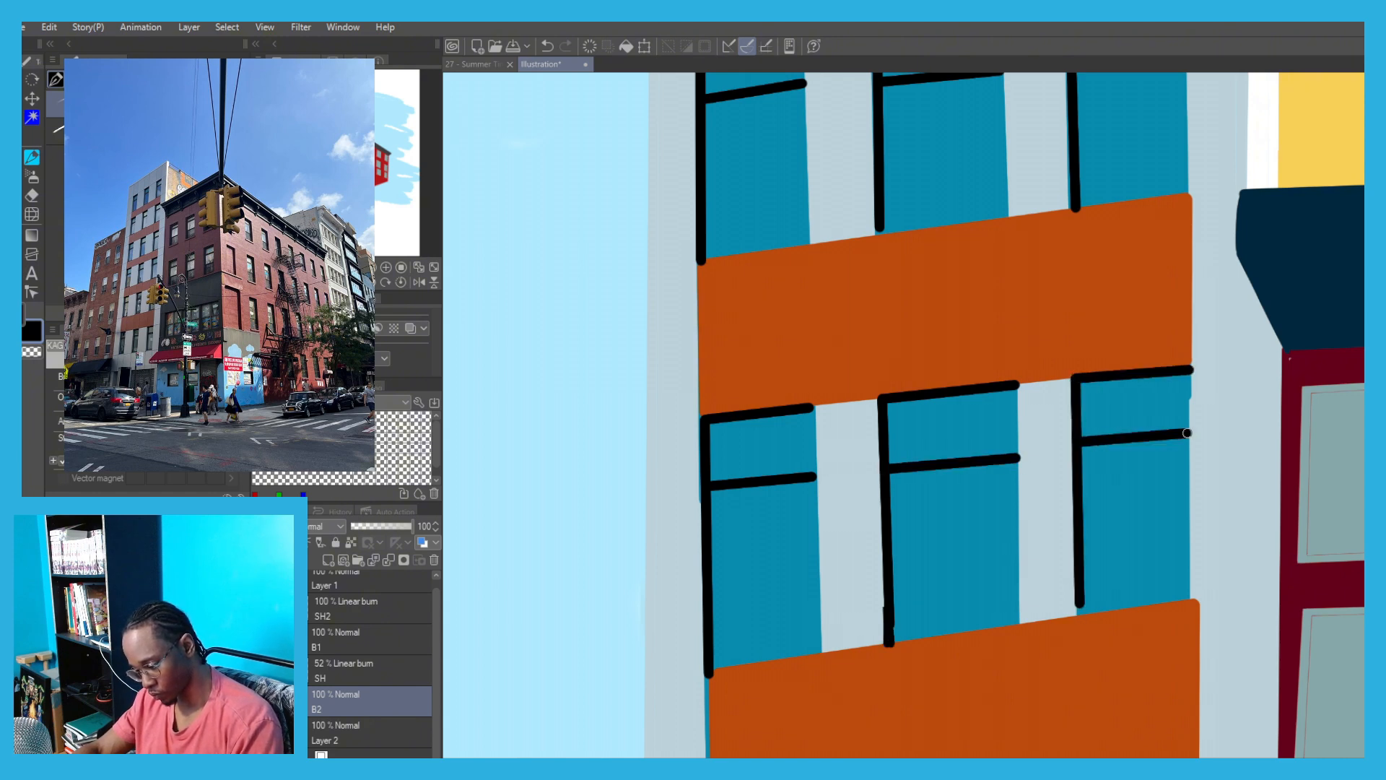
# Draw black left and top edges and a crossbar on each of the three third-row windows, between the lower two orange bands.
pyautogui.scroll(-5, 939, 433)
pyautogui.moveTo(668, 408)
pyautogui.mouseDown()
pyautogui.moveTo(673, 686)
pyautogui.moveTo(785, 391)
pyautogui.mouseUp()
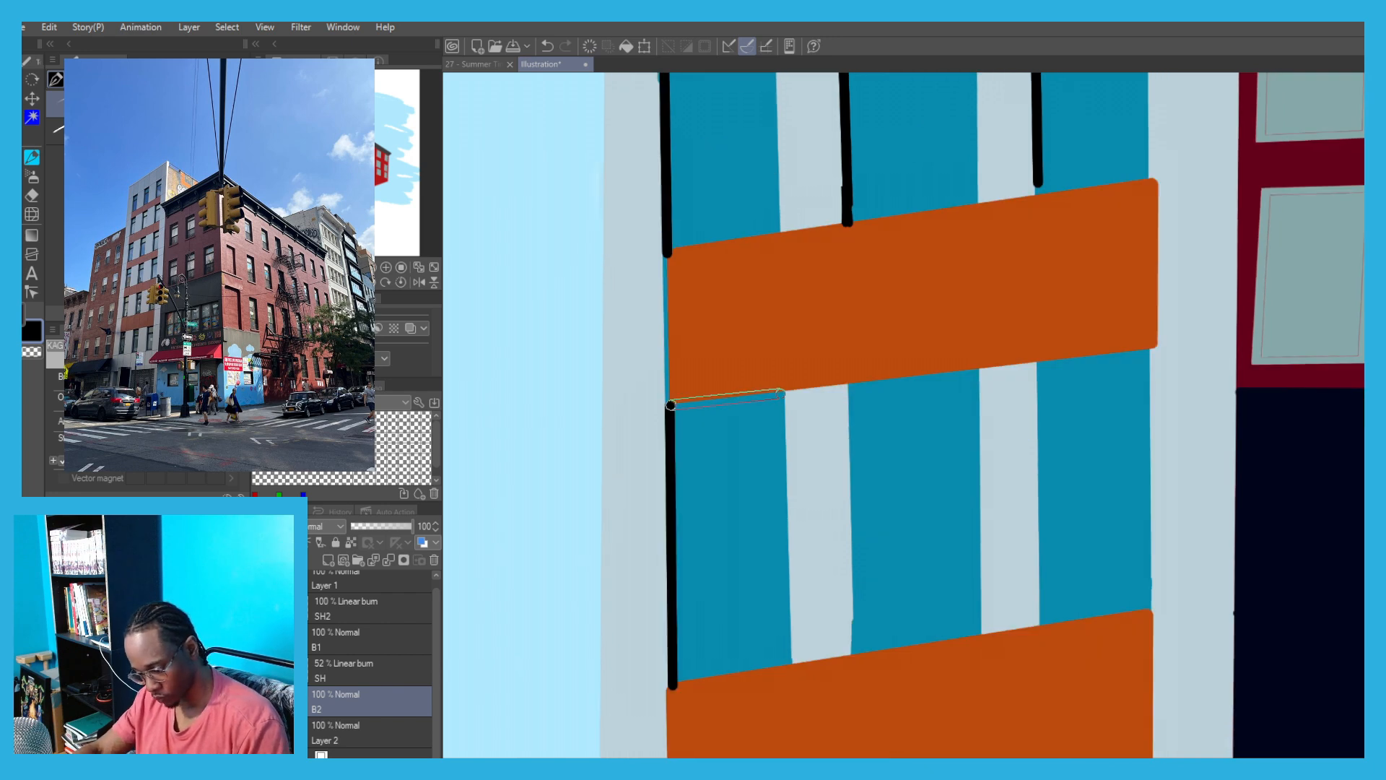
pyautogui.moveTo(674, 474); pyautogui.dragTo(783, 464)
pyautogui.moveTo(858, 640)
pyautogui.mouseDown()
pyautogui.moveTo(853, 385)
pyautogui.moveTo(977, 371)
pyautogui.mouseUp()
pyautogui.moveTo(856, 462); pyautogui.dragTo(979, 446)
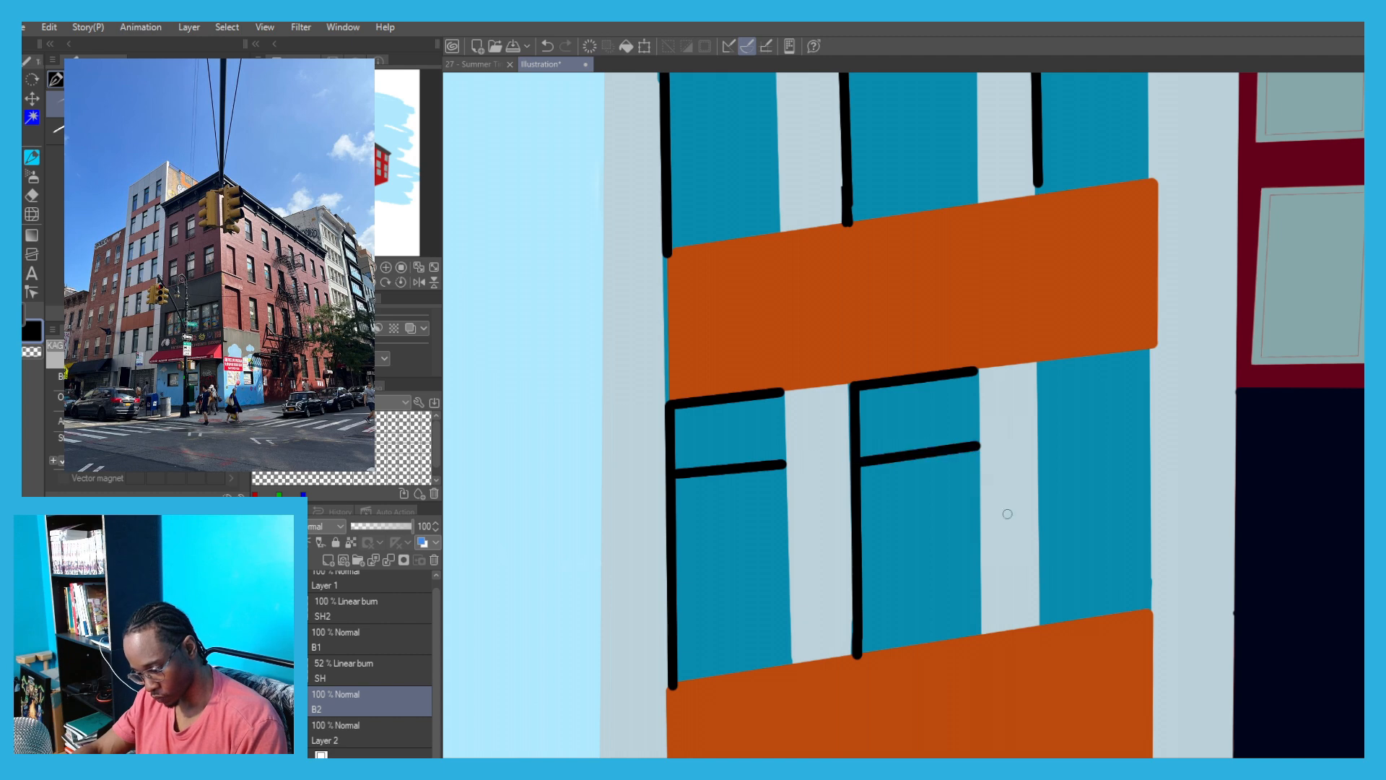
pyautogui.moveTo(1049, 357); pyautogui.dragTo(1133, 346)
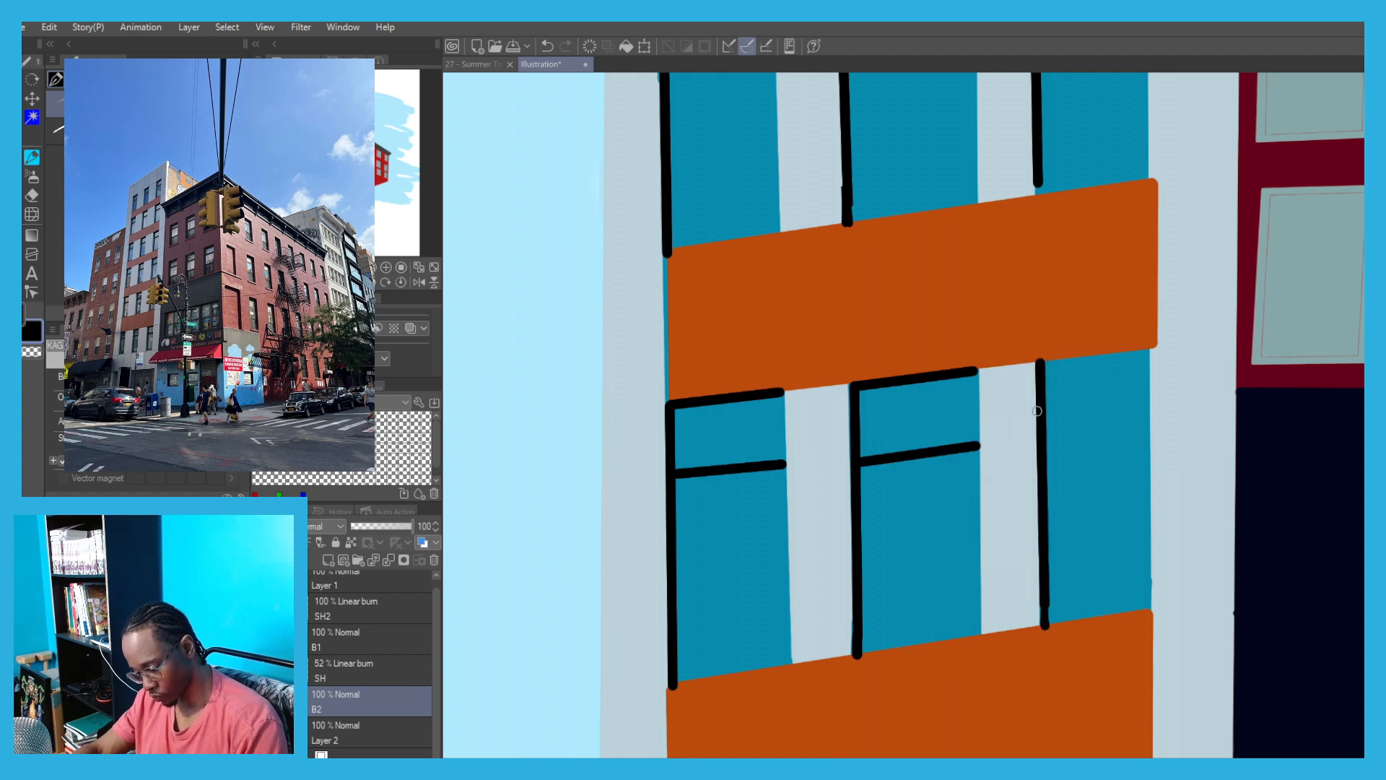
pyautogui.moveTo(1035, 364); pyautogui.dragTo(1144, 352)
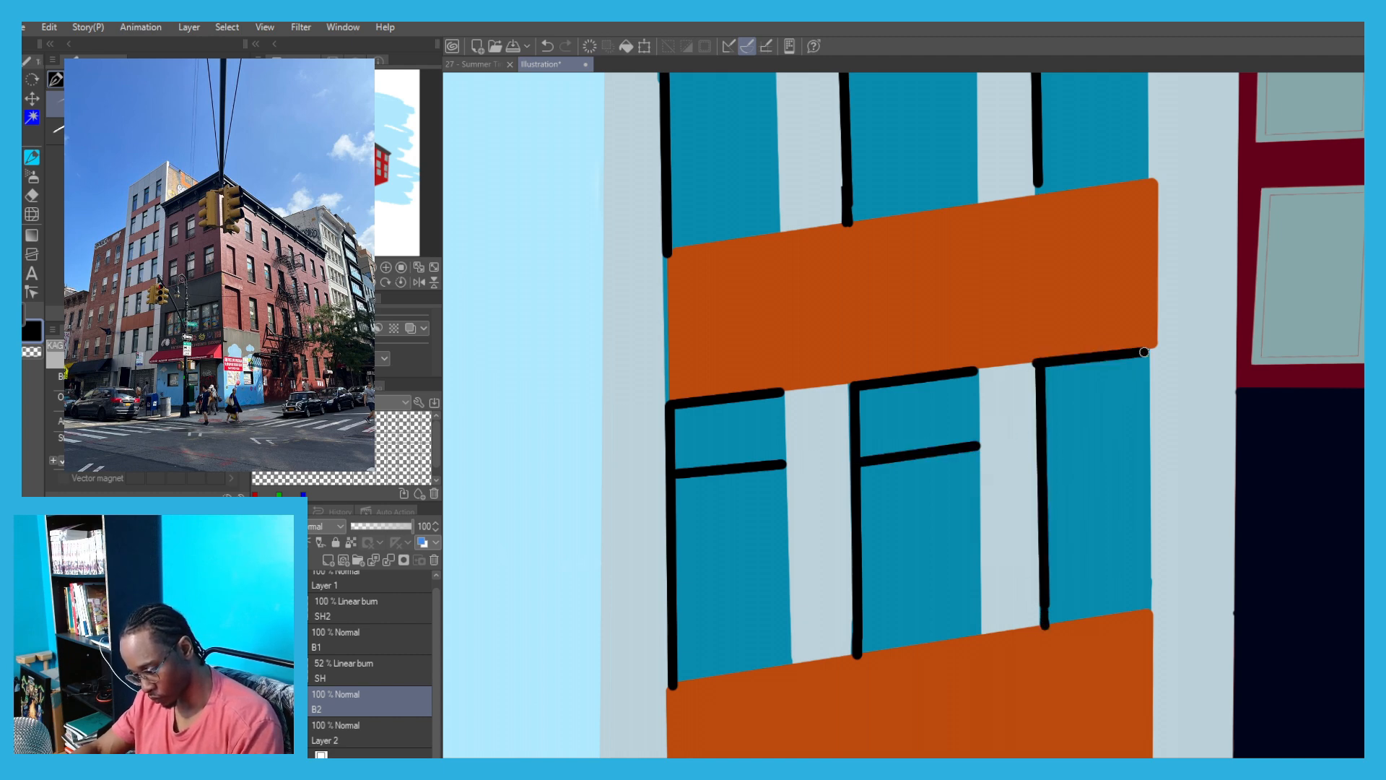
pyautogui.moveTo(1042, 431); pyautogui.dragTo(1150, 422)
# Draw black left and top edges and crossbars on the three bottom-row windows under the lowest orange band.
pyautogui.scroll(-3, 1042, 432)
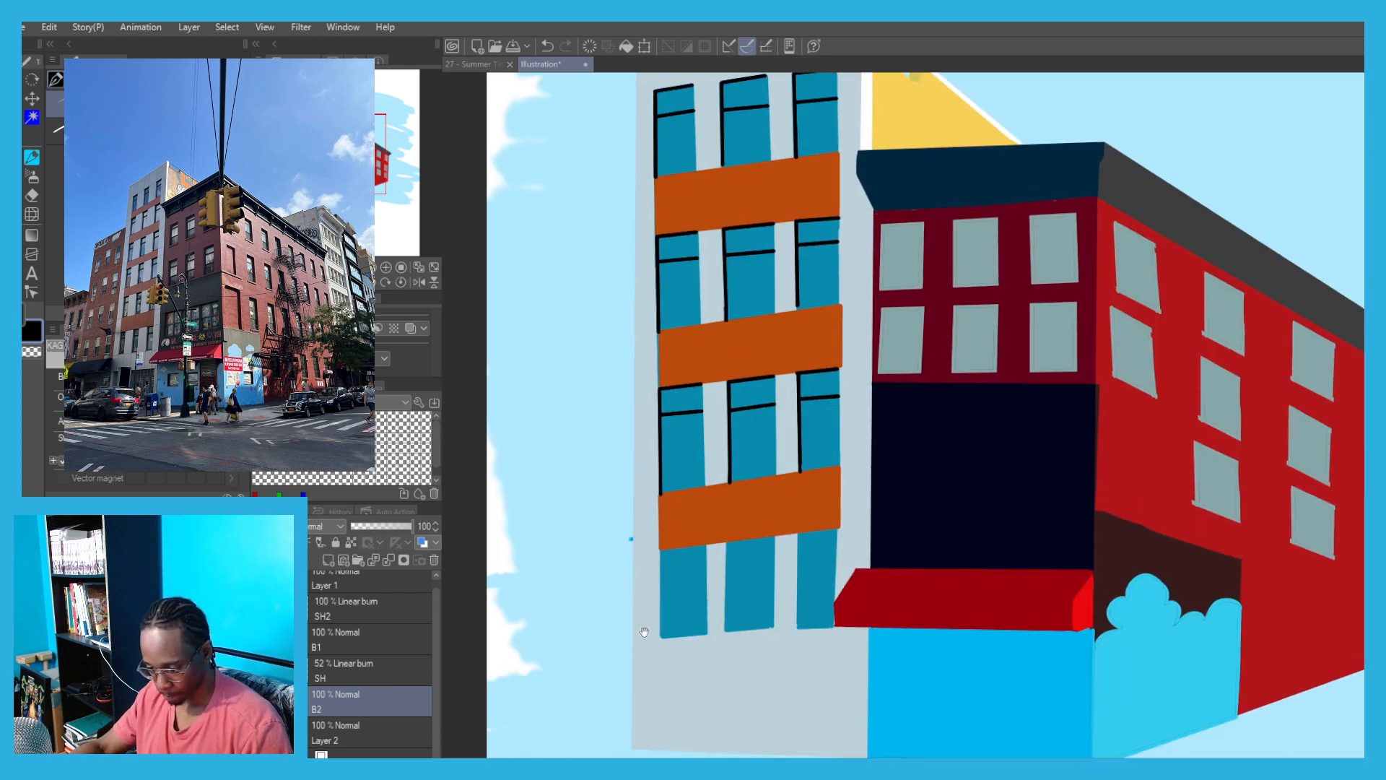
pyautogui.scroll(1, 621, 508)
pyautogui.moveTo(662, 522); pyautogui.dragTo(661, 641)
pyautogui.moveTo(666, 521); pyautogui.dragTo(692, 519)
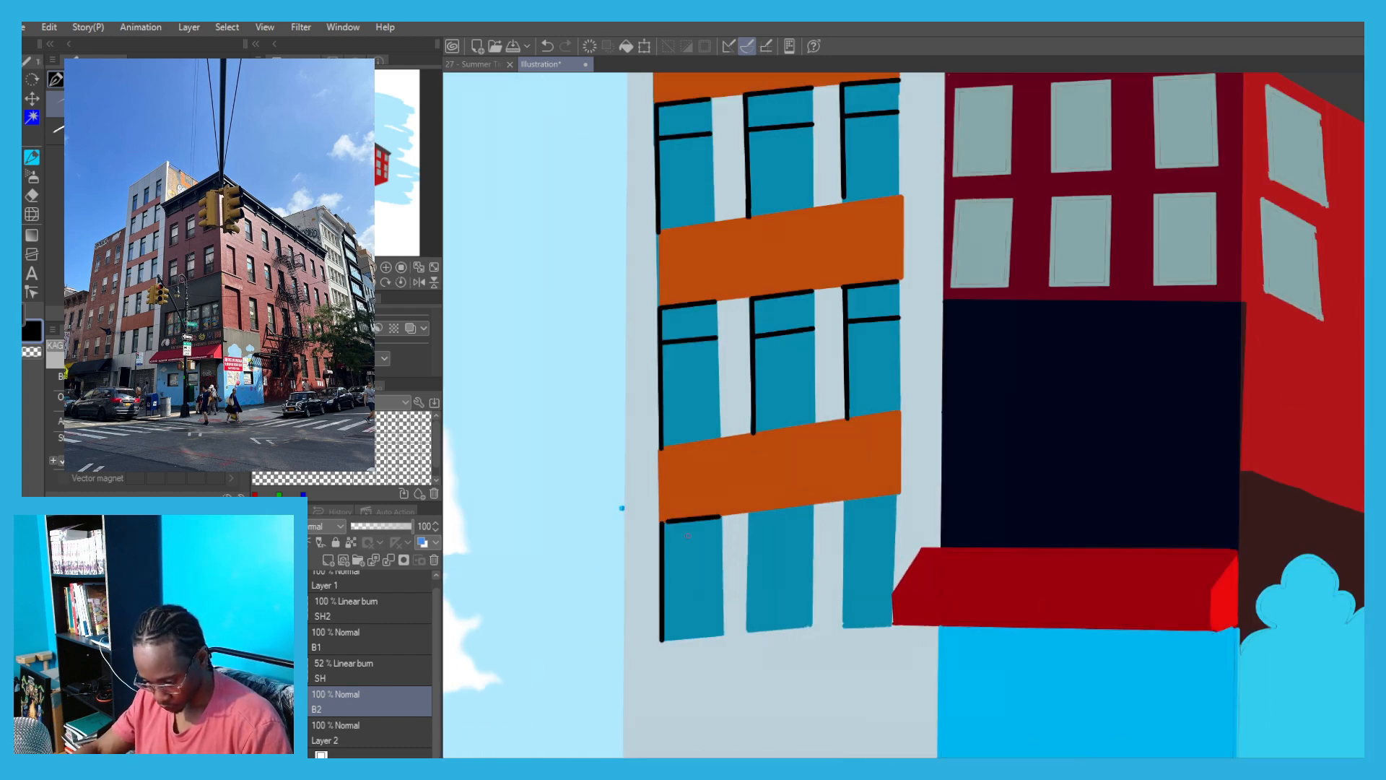
pyautogui.moveTo(751, 514)
pyautogui.mouseDown()
pyautogui.moveTo(750, 634)
pyautogui.moveTo(812, 505)
pyautogui.moveTo(750, 543)
pyautogui.mouseUp()
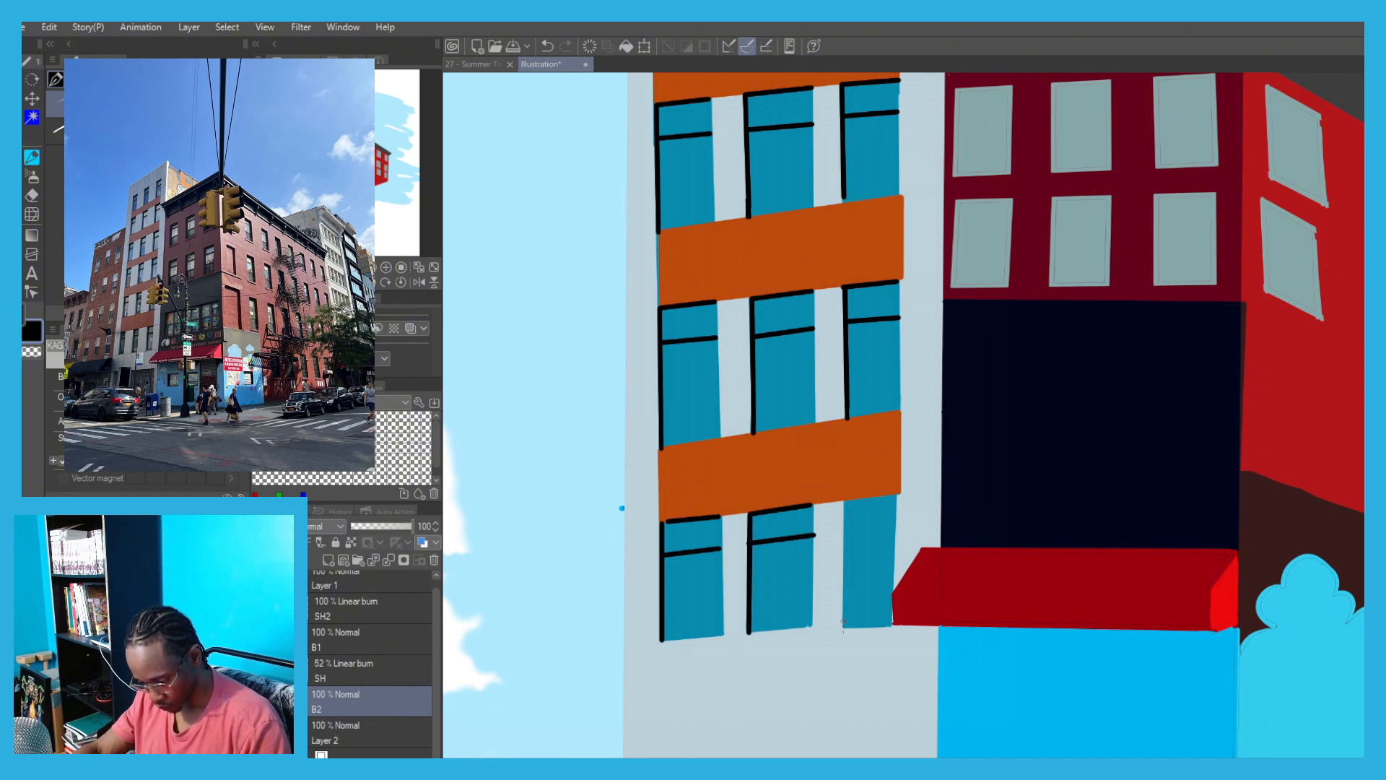
pyautogui.moveTo(843, 621)
pyautogui.mouseDown()
pyautogui.moveTo(845, 498)
pyautogui.moveTo(899, 494)
pyautogui.moveTo(849, 528)
pyautogui.mouseUp()
# Try to draw a black left edge on the lower-left window of the dark red facade, on layer B1.
pyautogui.scroll(-3, 512, 449)
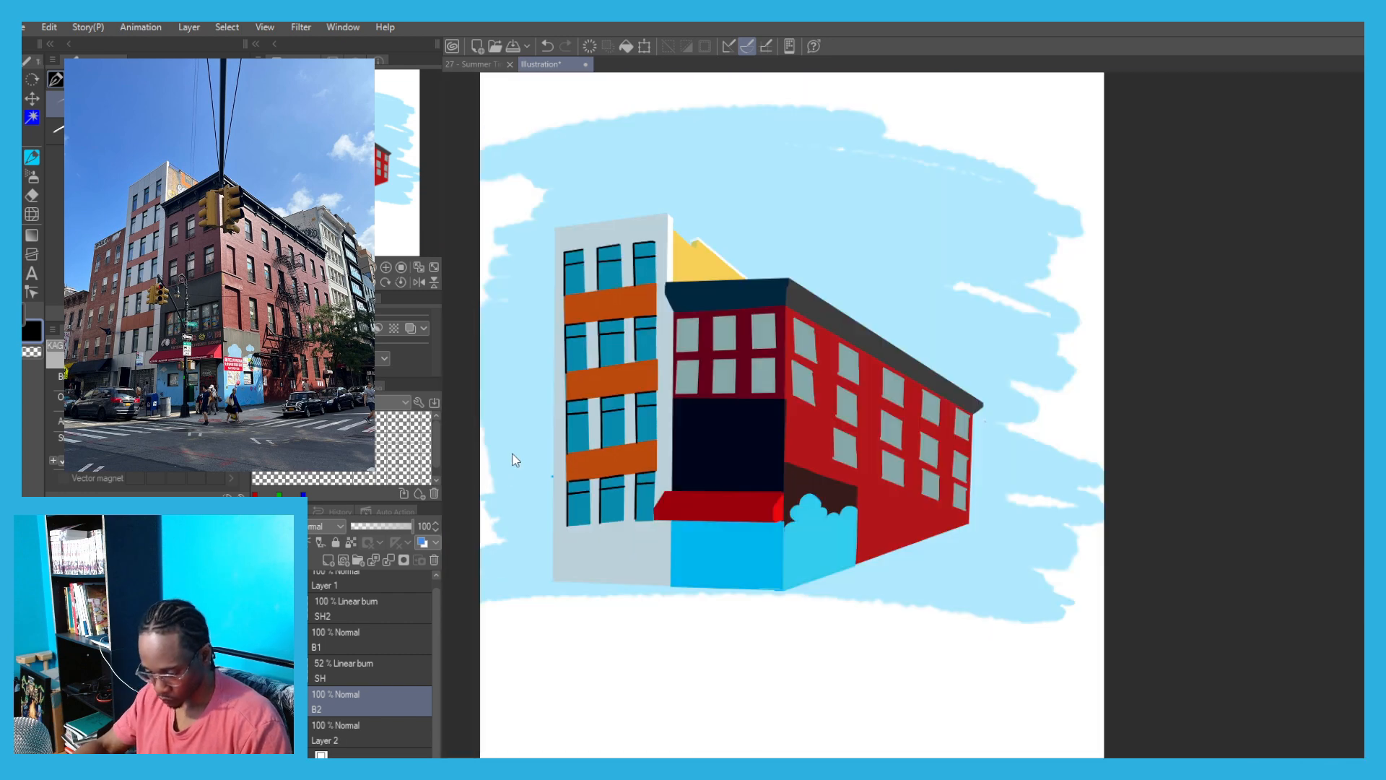
pyautogui.moveTo(514, 457); pyautogui.dragTo(588, 525)
pyautogui.moveTo(654, 428); pyautogui.dragTo(631, 463)
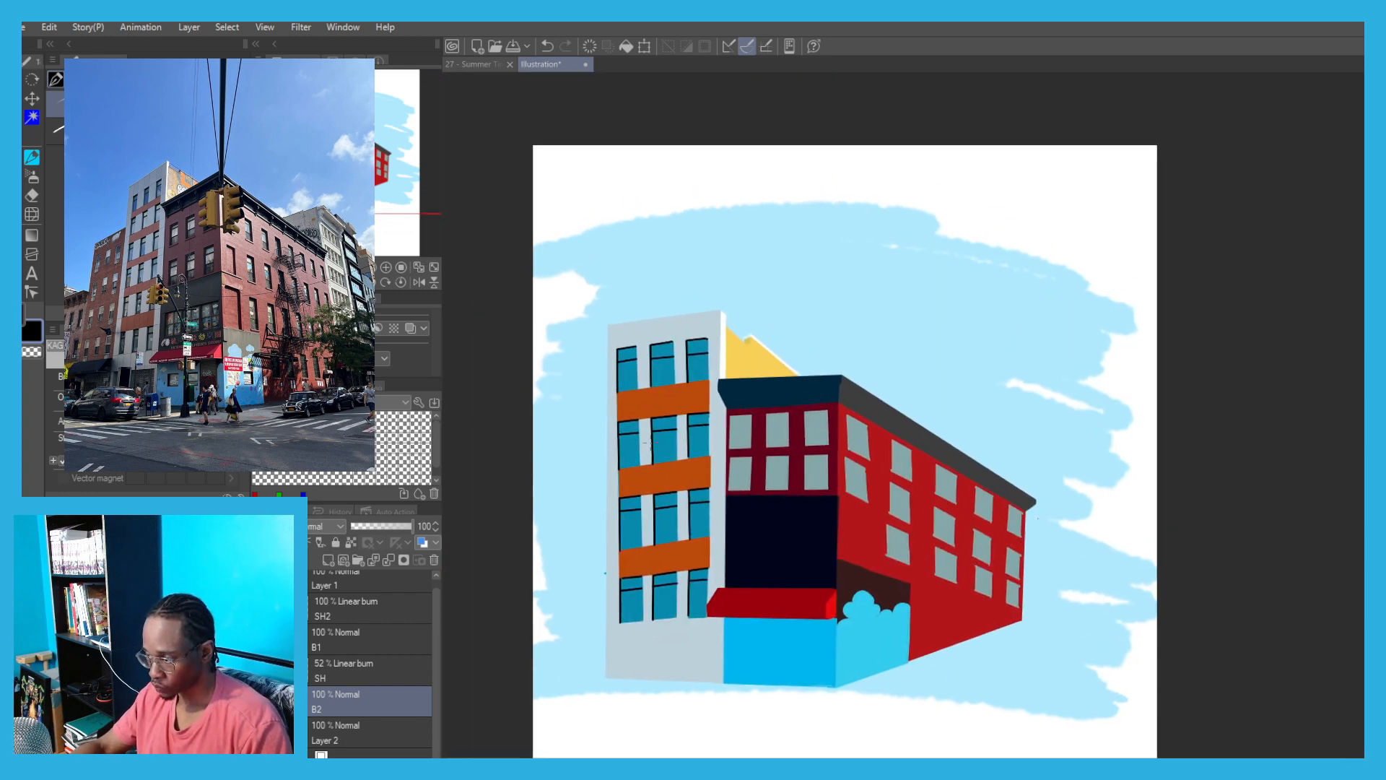
pyautogui.click(319, 640)
pyautogui.scroll(3, 741, 486)
pyautogui.scroll(3, 740, 485)
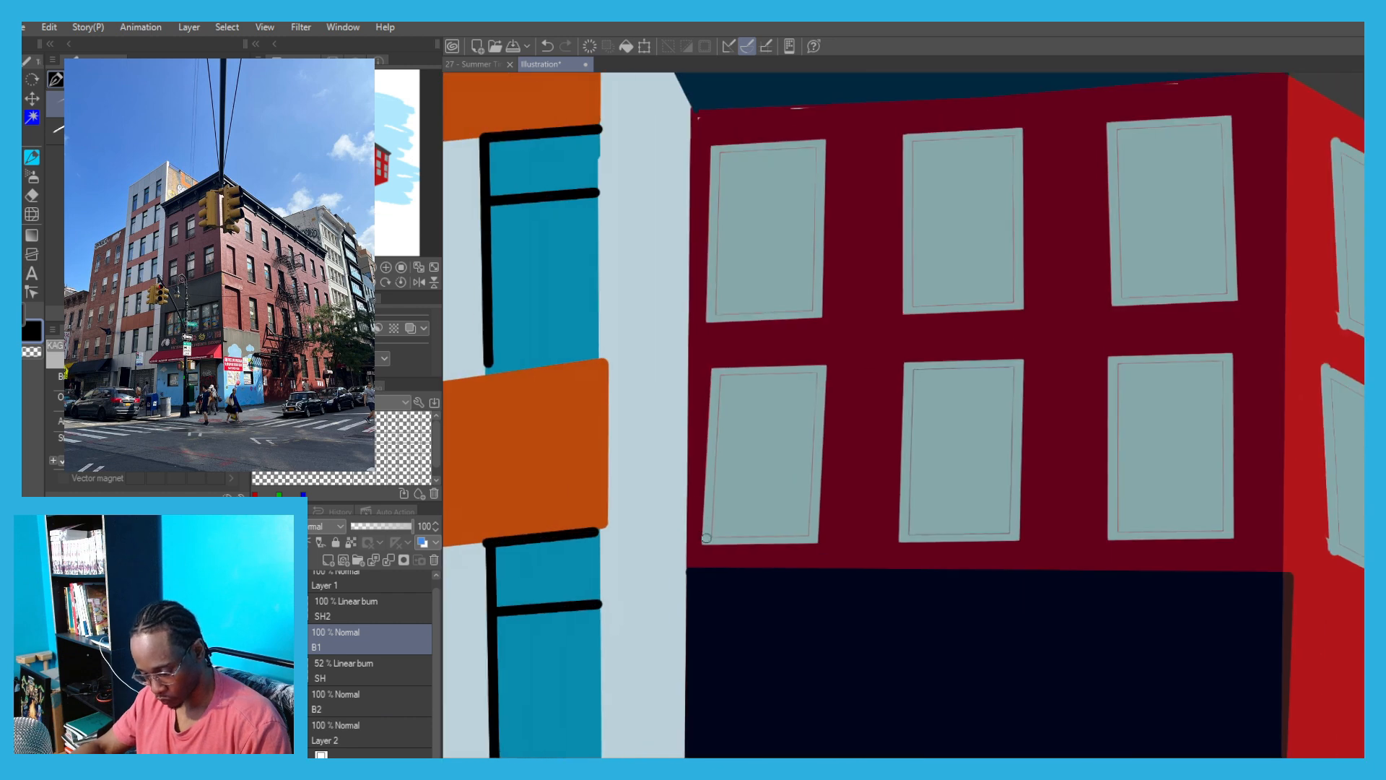
pyautogui.moveTo(706, 540); pyautogui.dragTo(715, 372)
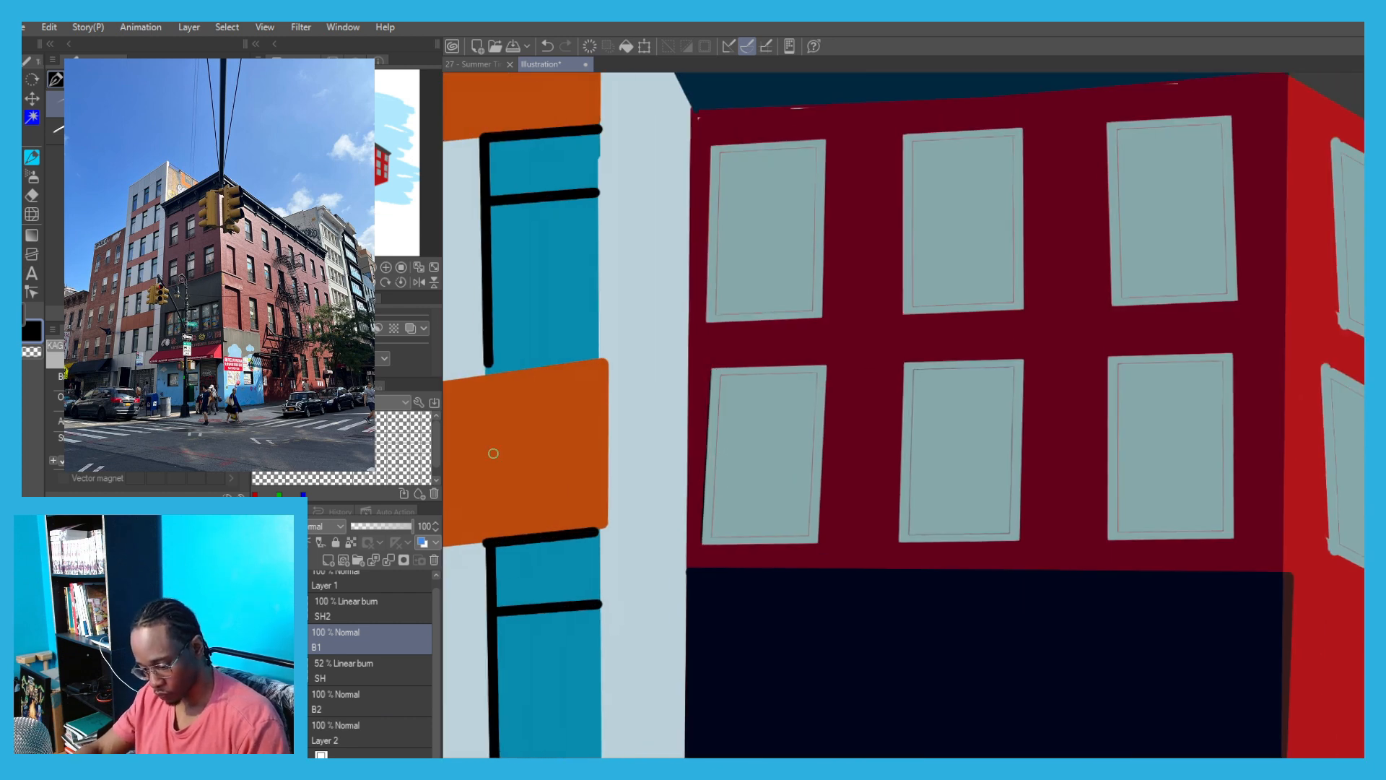
pyautogui.hotkey('ctrl', 'z')
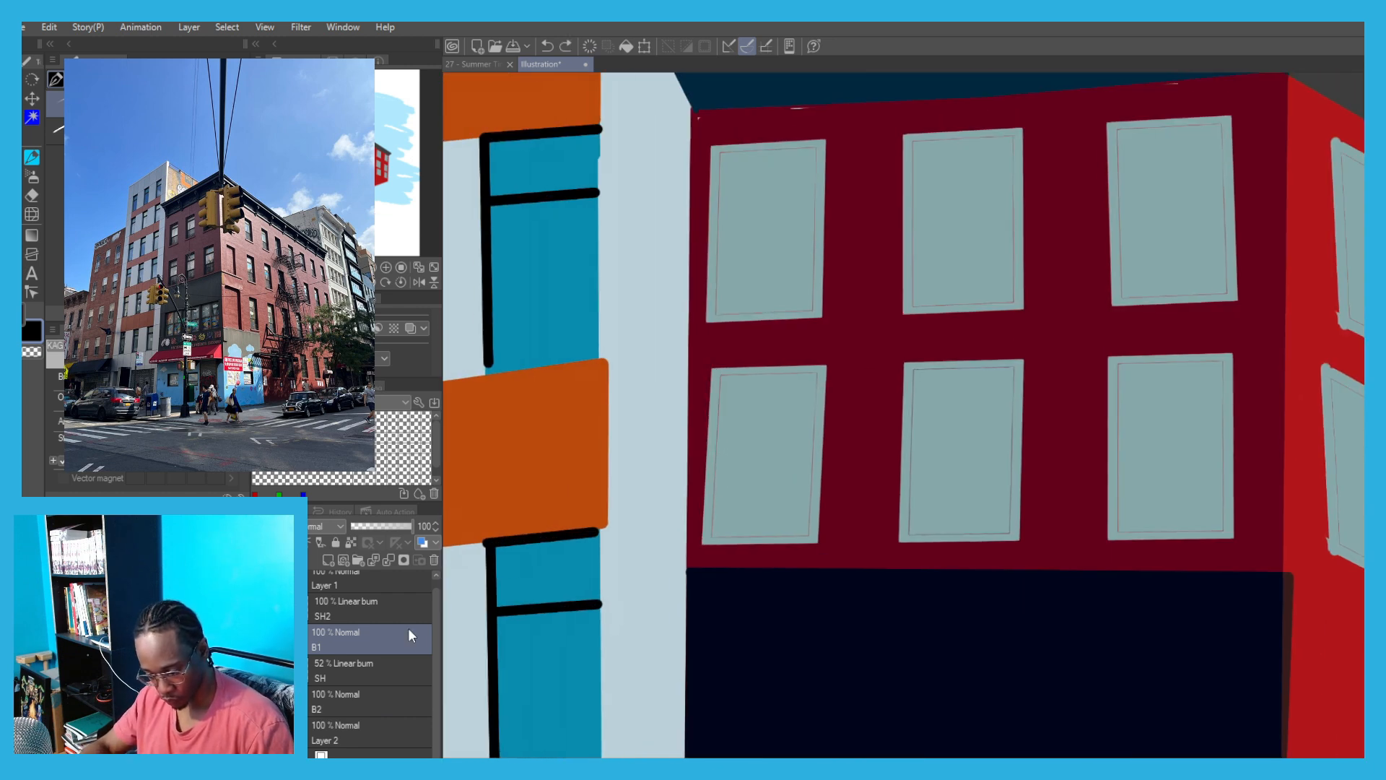
pyautogui.moveTo(712, 535); pyautogui.dragTo(719, 374)
# Move Layer 1 with the windows directly beneath SH2 and merge it into layer B1.
pyautogui.click(260, 640)
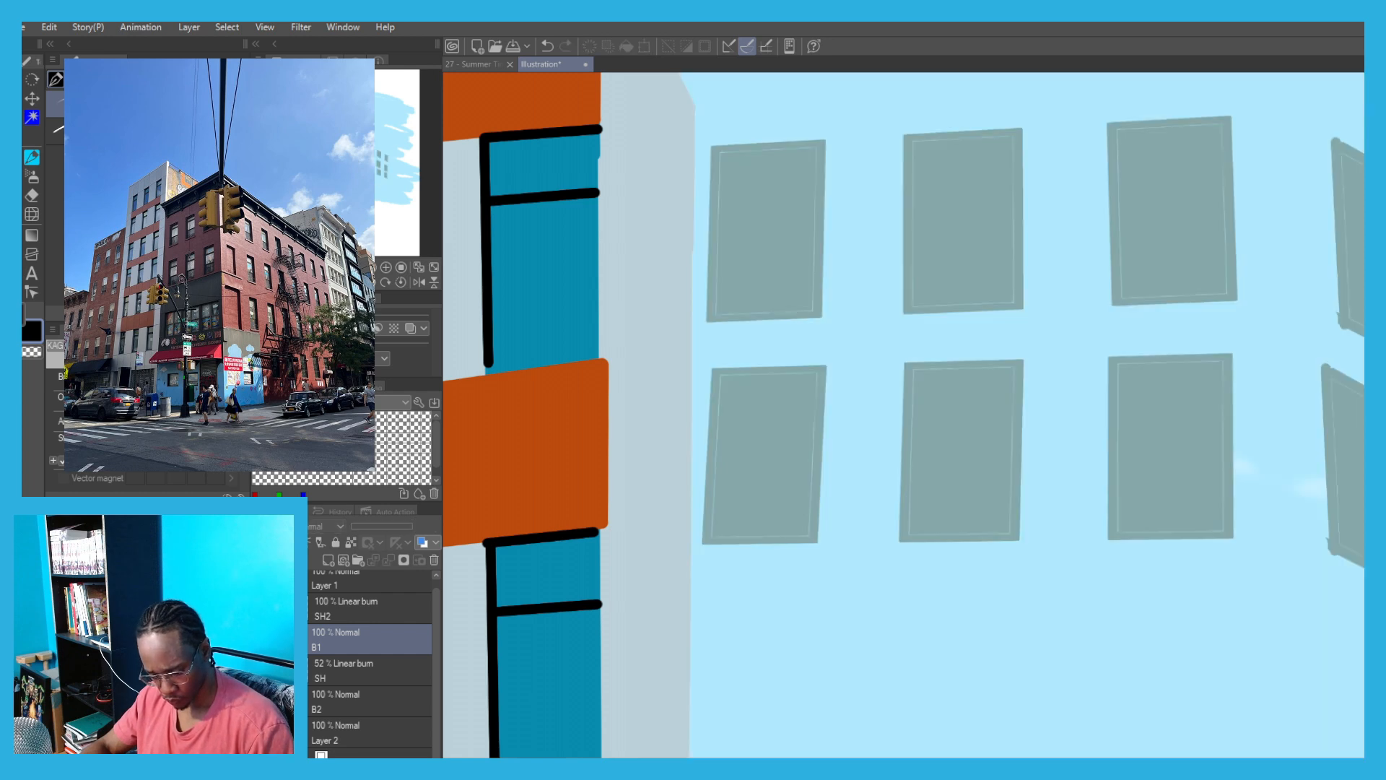
pyautogui.click(260, 640)
pyautogui.moveTo(311, 591); pyautogui.dragTo(321, 641)
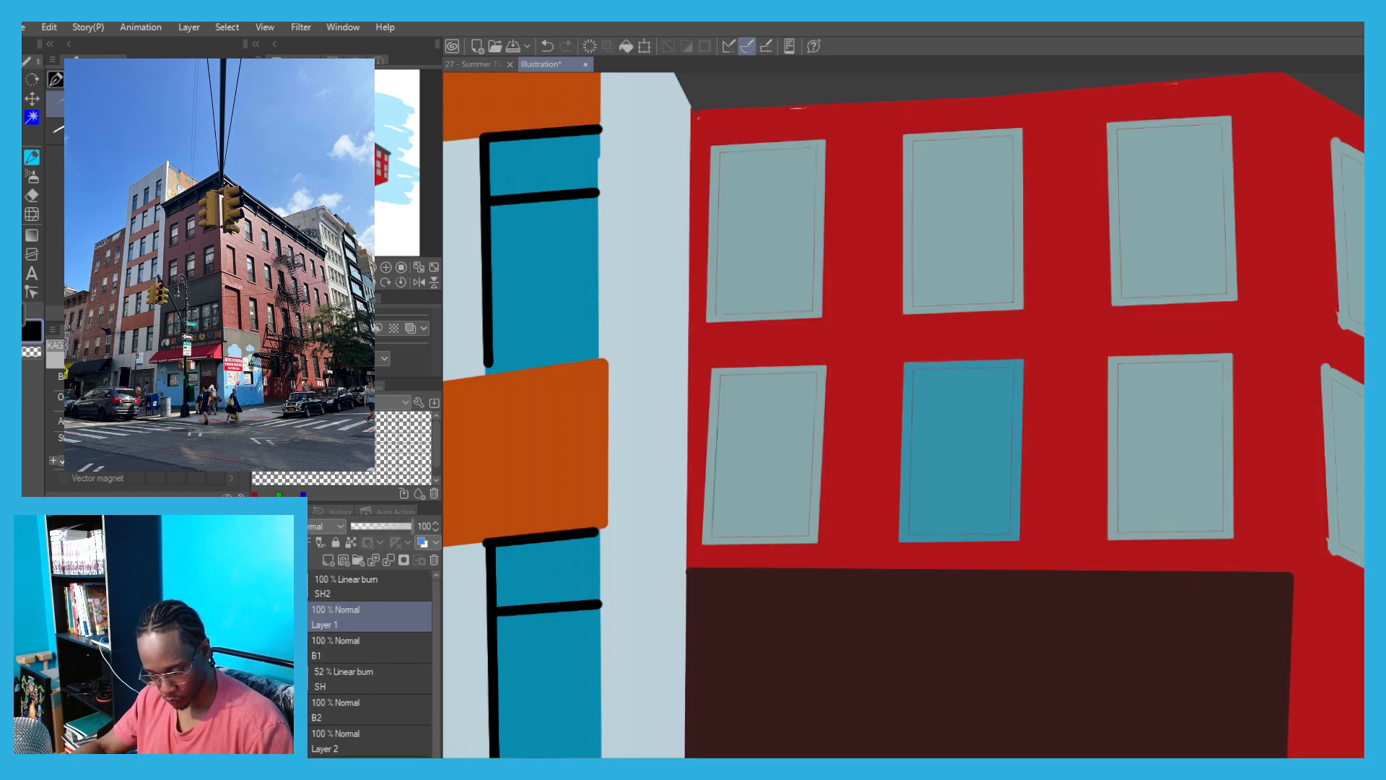
pyautogui.click(376, 561)
pyautogui.hotkey('ctrl', 'z')
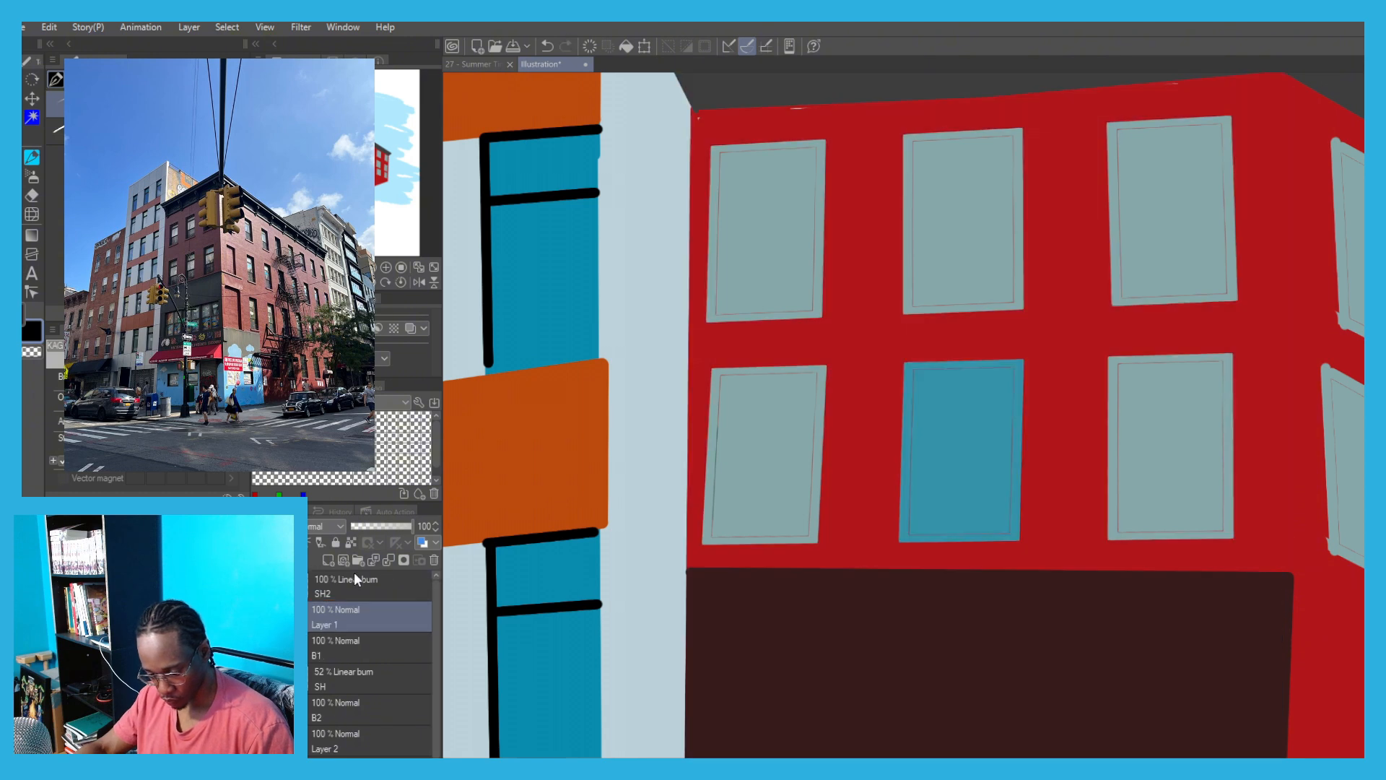
pyautogui.click(377, 561)
# Draw black left and top edges and two crossbars on the lower-left window of the dark red facade.
pyautogui.scroll(1, 701, 574)
pyautogui.moveTo(701, 582)
pyautogui.mouseDown()
pyautogui.moveTo(715, 410)
pyautogui.moveTo(823, 408)
pyautogui.mouseUp()
pyautogui.moveTo(716, 442); pyautogui.dragTo(821, 440)
pyautogui.moveTo(707, 540); pyautogui.dragTo(816, 534)
# Draw black left and top edges and two crossbars on the upper-left window of the dark red facade.
pyautogui.scroll(3, 717, 326)
pyautogui.moveTo(724, 320); pyautogui.dragTo(721, 494)
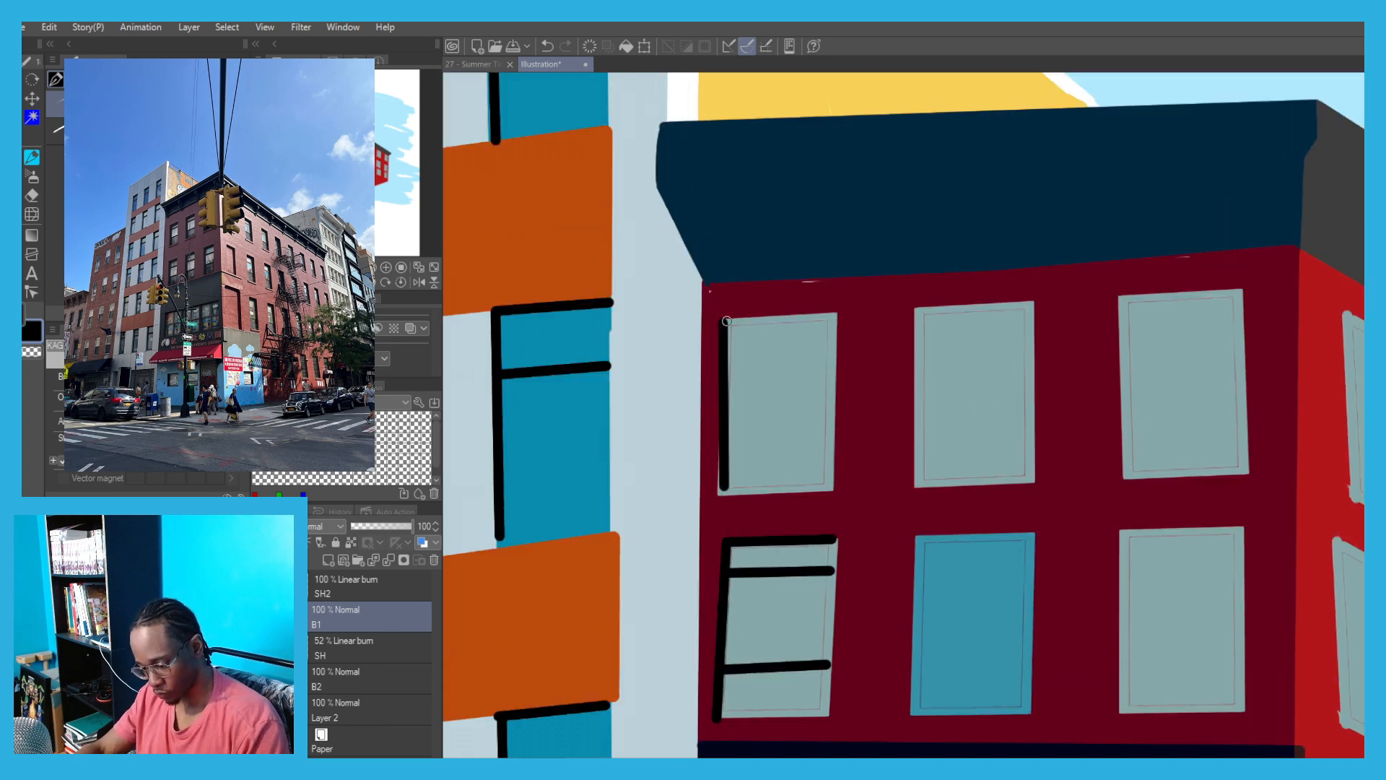
pyautogui.moveTo(723, 316); pyautogui.dragTo(834, 314)
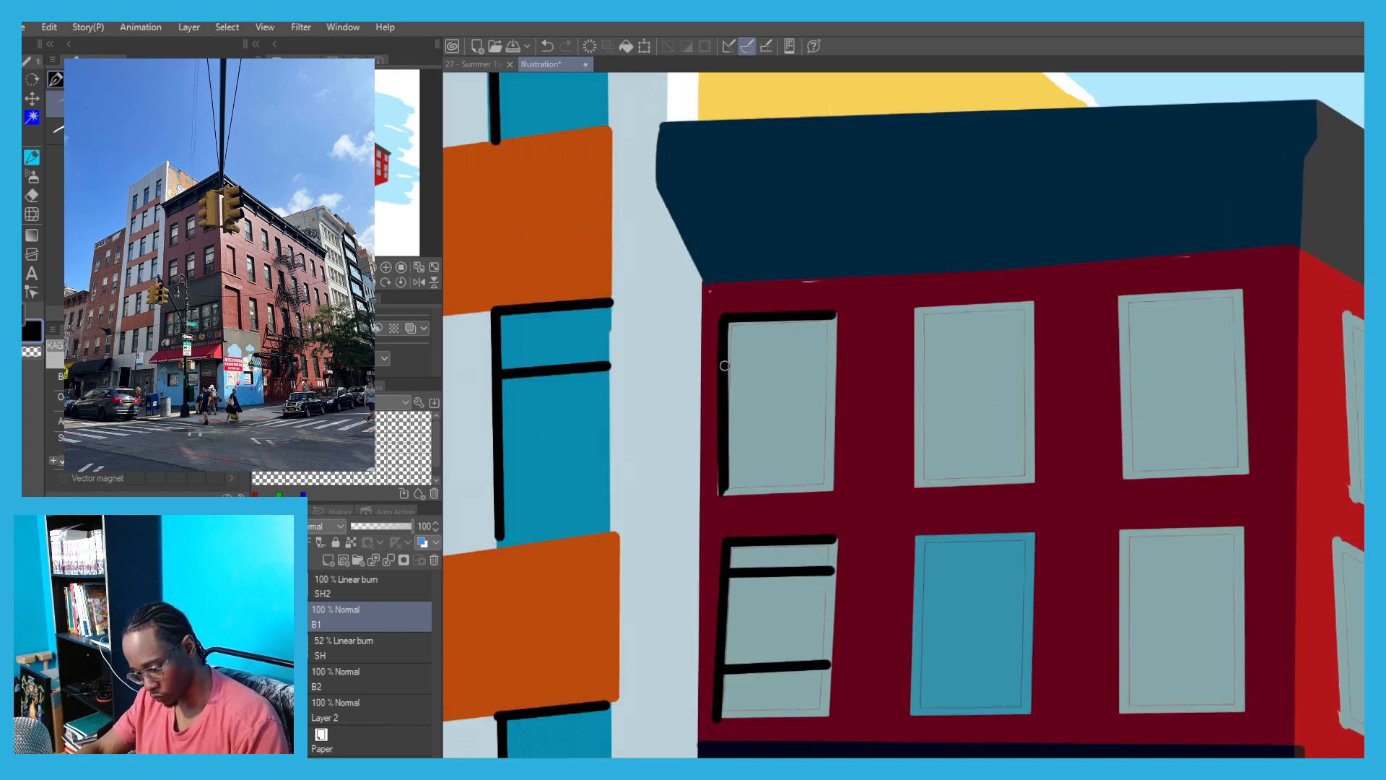
pyautogui.moveTo(725, 352); pyautogui.dragTo(835, 347)
pyautogui.moveTo(731, 441); pyautogui.dragTo(835, 438)
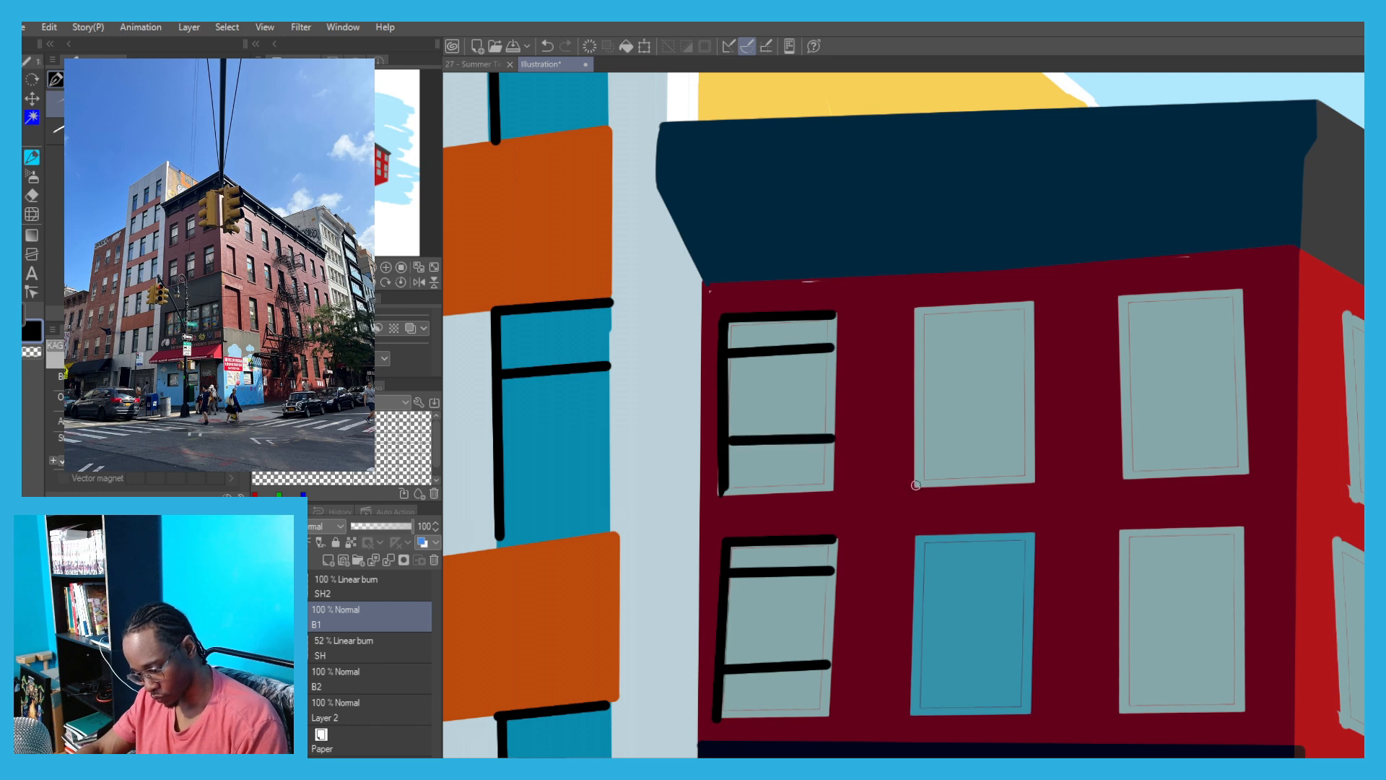
# Draw black left and top edges and two crossbars on the upper-middle window of the dark red facade.
pyautogui.moveTo(916, 492); pyautogui.dragTo(915, 326)
pyautogui.hotkey('ctrl', 'z')
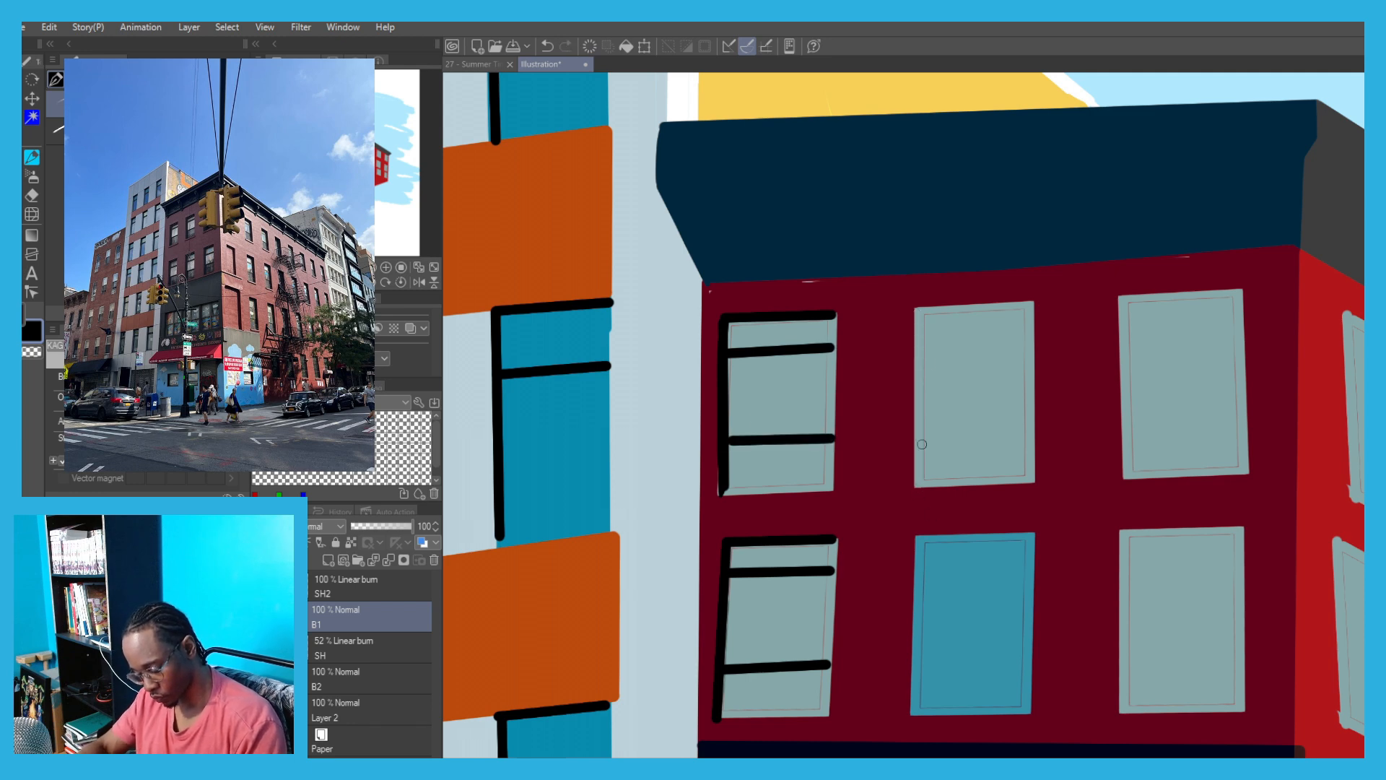
pyautogui.moveTo(917, 488)
pyautogui.mouseDown()
pyautogui.moveTo(917, 310)
pyautogui.moveTo(1034, 304)
pyautogui.mouseUp()
pyautogui.moveTo(920, 348); pyautogui.dragTo(1038, 339)
pyautogui.moveTo(917, 438); pyautogui.dragTo(1034, 431)
# Try to draw a black left edge on the lower-middle window of the dark red facade.
pyautogui.moveTo(914, 714); pyautogui.dragTo(913, 664)
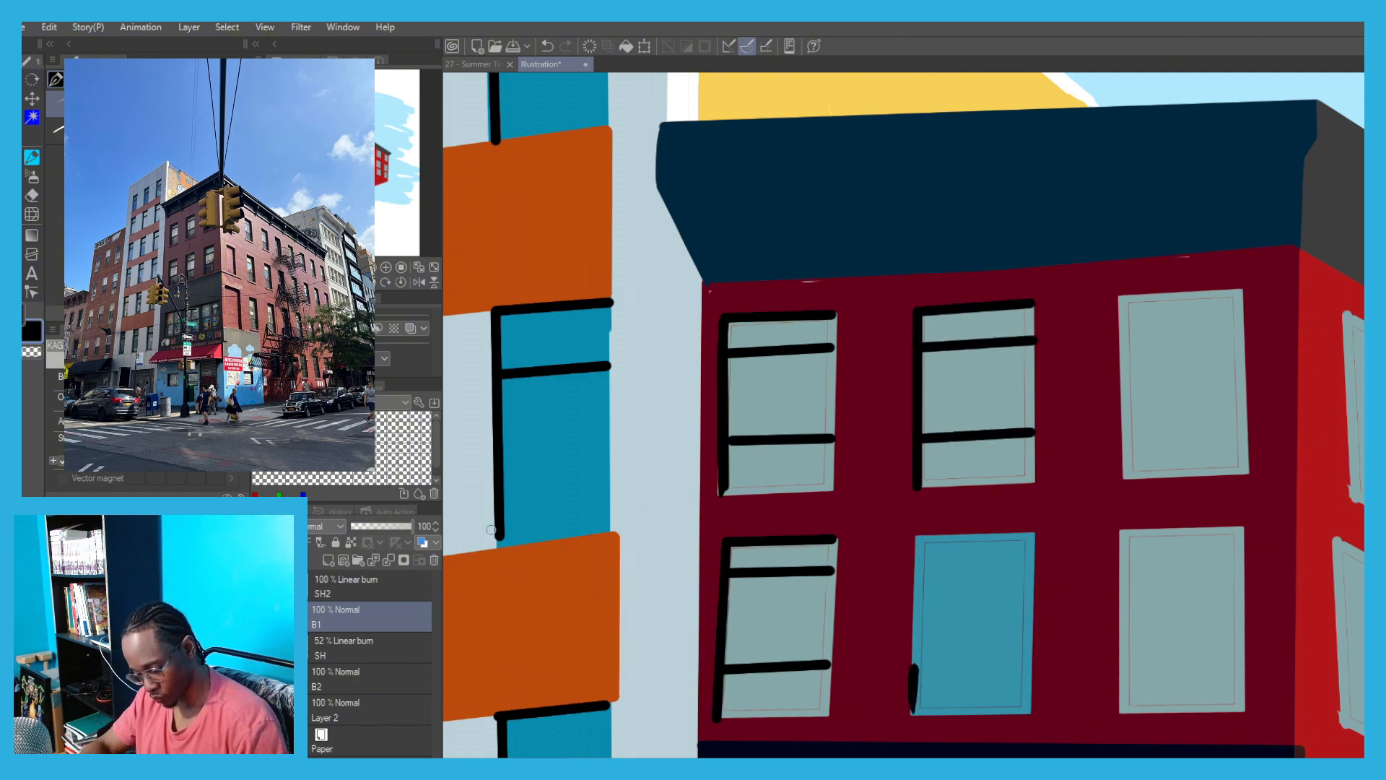
pyautogui.hotkey('ctrl', 'z')
pyautogui.hotkey('ctrl', 'z')
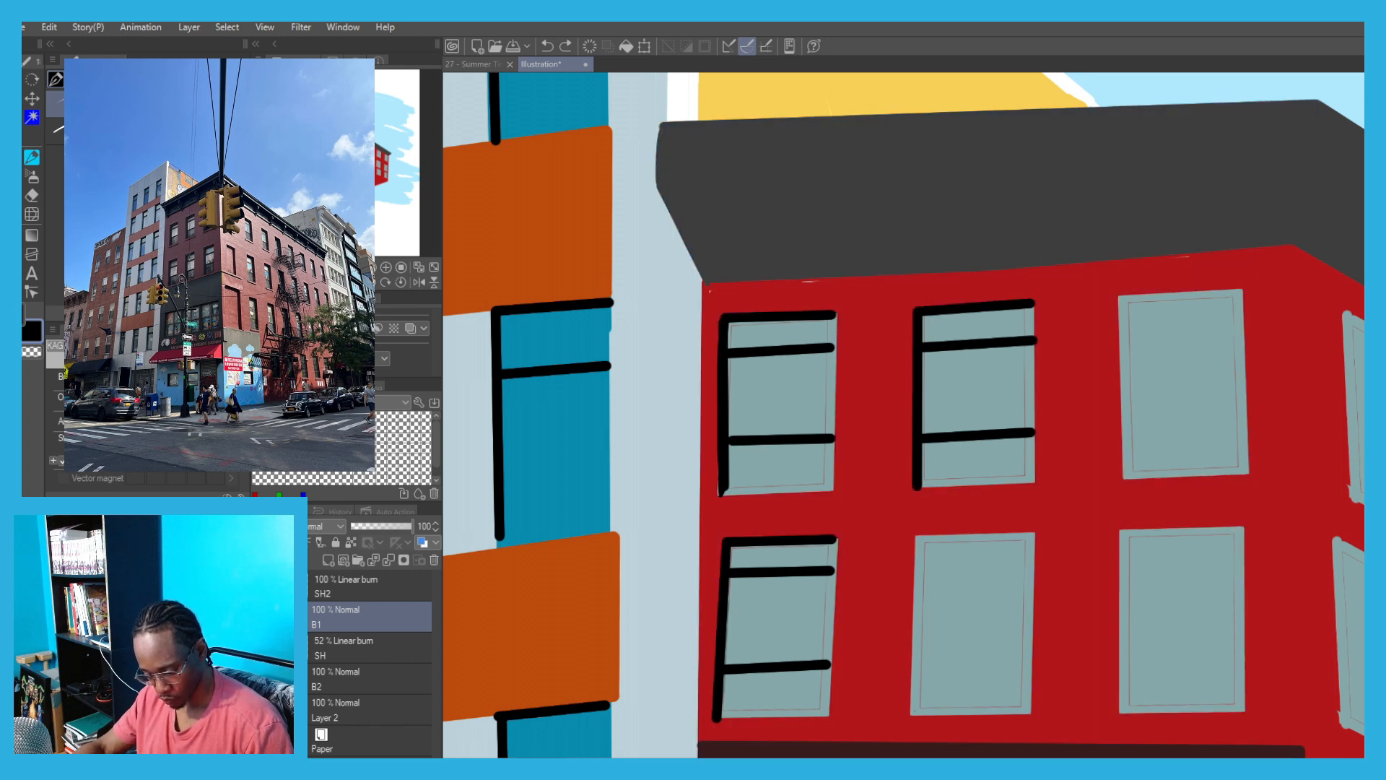
pyautogui.hotkey('ctrl', 'y')
pyautogui.hotkey('ctrl', 'z')
pyautogui.hotkey('ctrl', 'y')
# Raise the opacity of the linear burn shading layer SH to 100%.
pyautogui.scroll(-5, 903, 415)
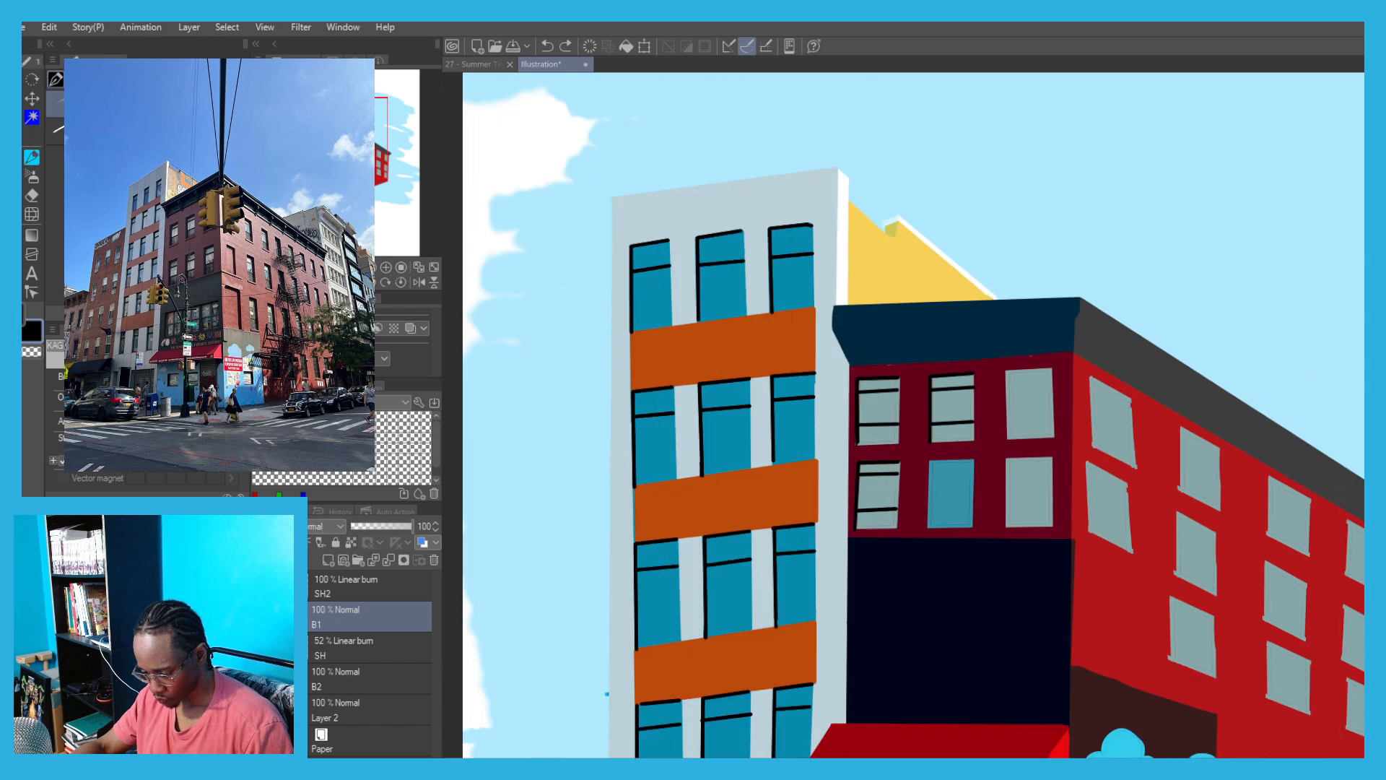
pyautogui.click(331, 587)
pyautogui.press('e')
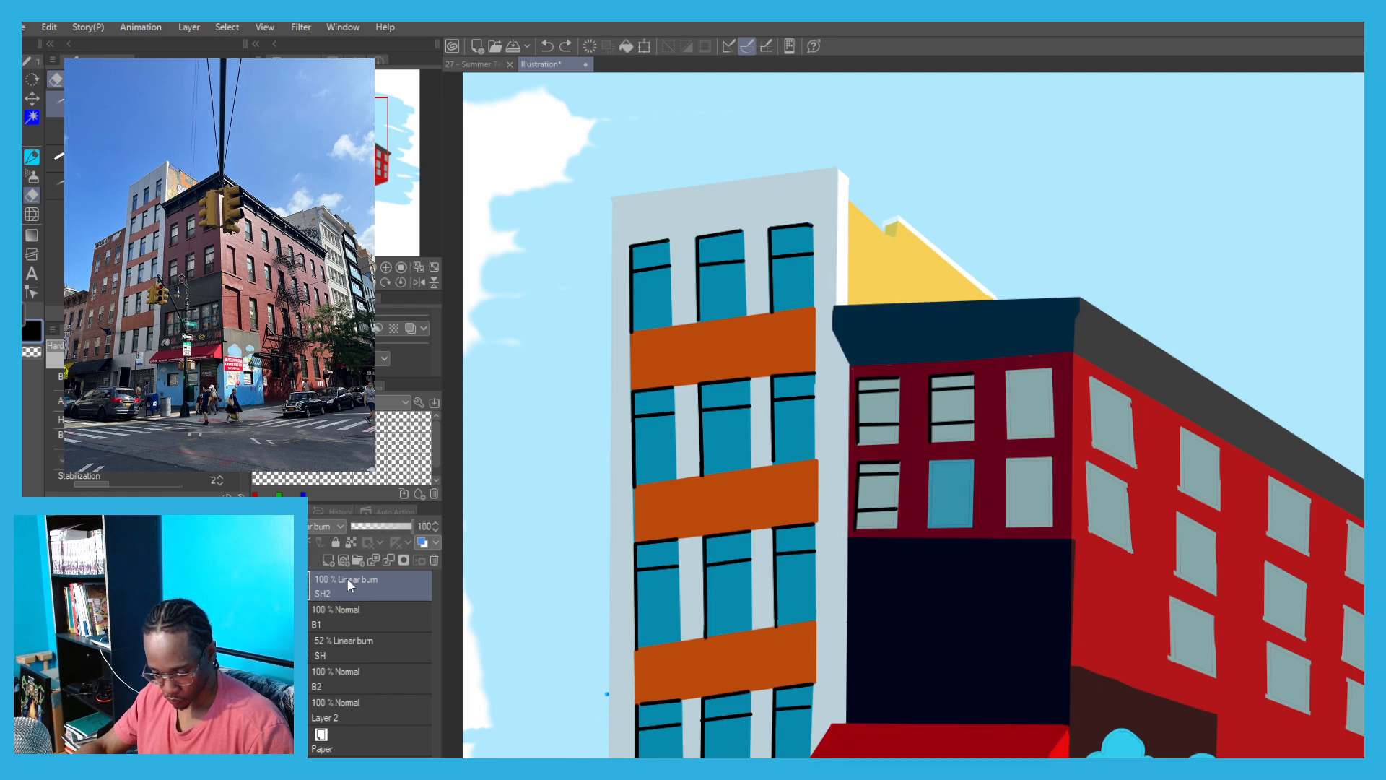
pyautogui.moveTo(393, 524); pyautogui.dragTo(415, 527)
pyautogui.click(345, 652)
pyautogui.click(415, 526)
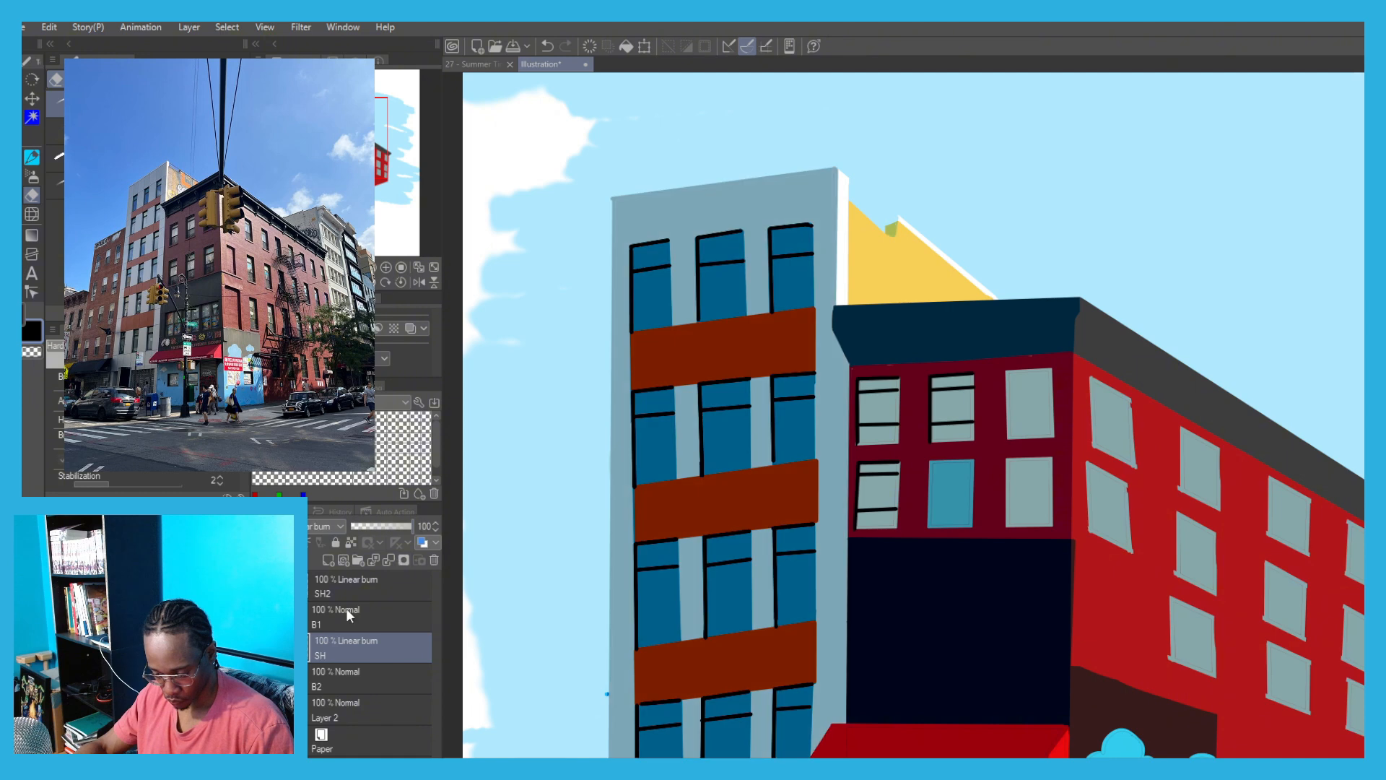
# Shade the windows of the dark red facade with light blue on the linear burn layer SH2.
pyautogui.hotkey('ctrl', '0')
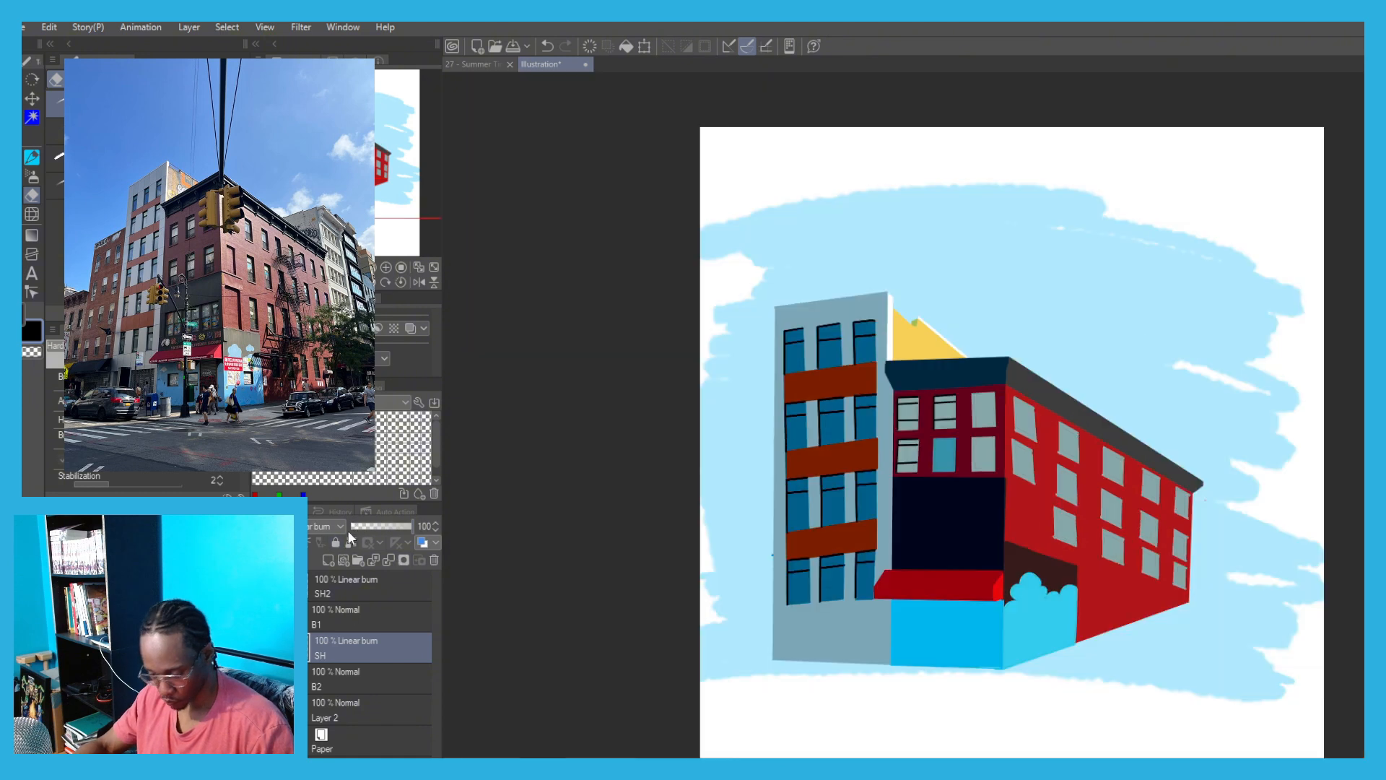
pyautogui.click(366, 585)
pyautogui.hotkey('ctrl', 'z')
pyautogui.press('x')
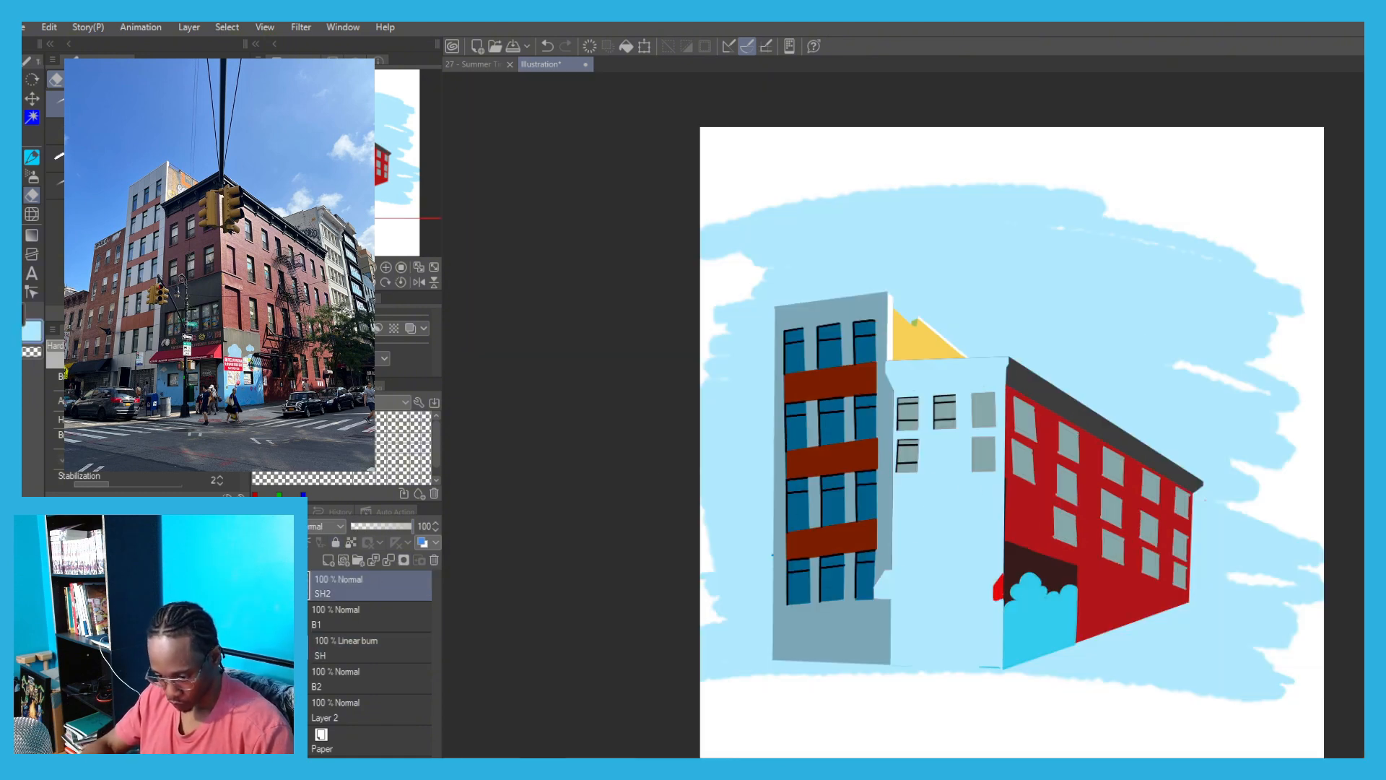
pyautogui.hotkey('ctrl', 'y')
pyautogui.press('p')
pyautogui.scroll(3, 917, 361)
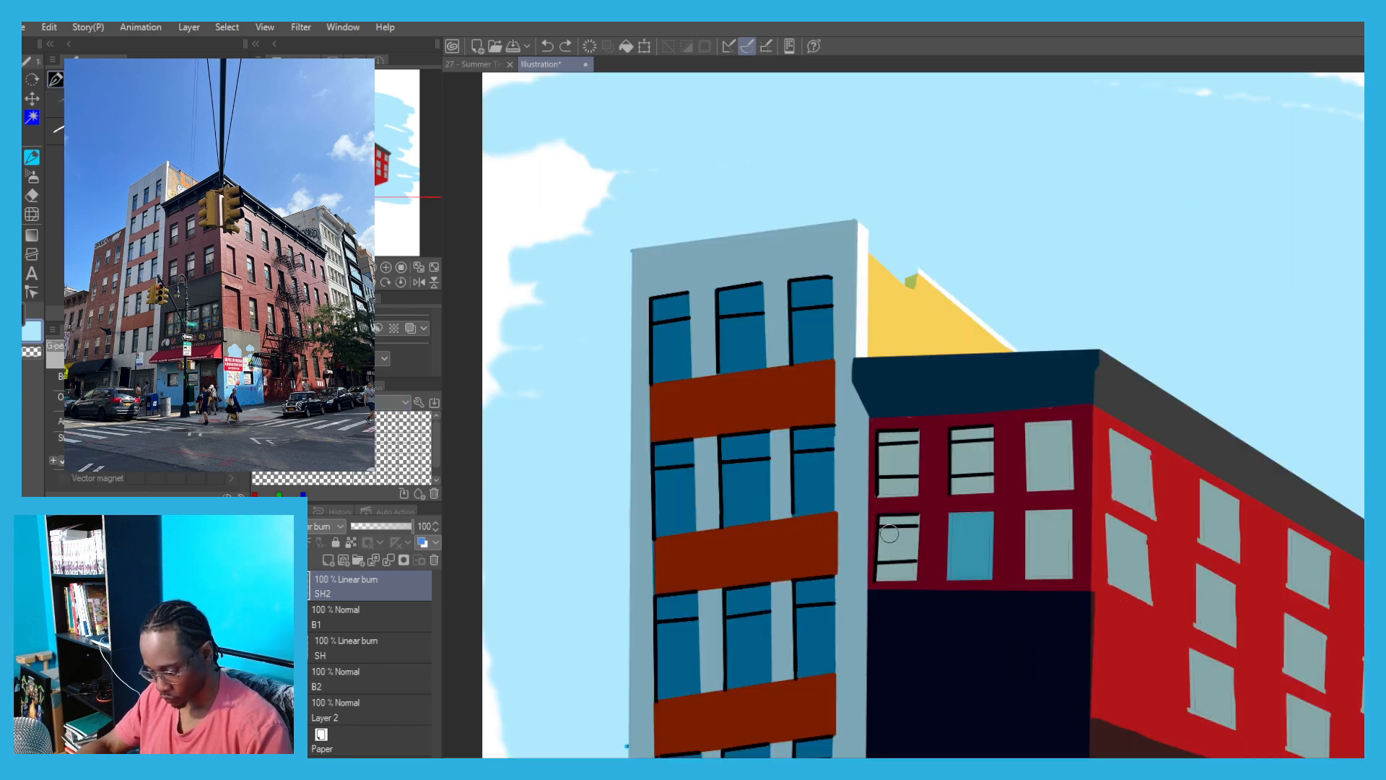
pyautogui.moveTo(883, 578); pyautogui.dragTo(884, 520)
pyautogui.moveTo(888, 491)
pyautogui.mouseDown()
pyautogui.moveTo(892, 426)
pyautogui.moveTo(914, 571)
pyautogui.mouseUp()
pyautogui.moveTo(964, 448); pyautogui.dragTo(968, 491)
pyautogui.moveTo(967, 422); pyautogui.dragTo(986, 491)
pyautogui.moveTo(1022, 513); pyautogui.dragTo(1029, 589)
pyautogui.moveTo(1047, 426); pyautogui.dragTo(1061, 491)
pyautogui.moveTo(1040, 513); pyautogui.dragTo(1062, 577)
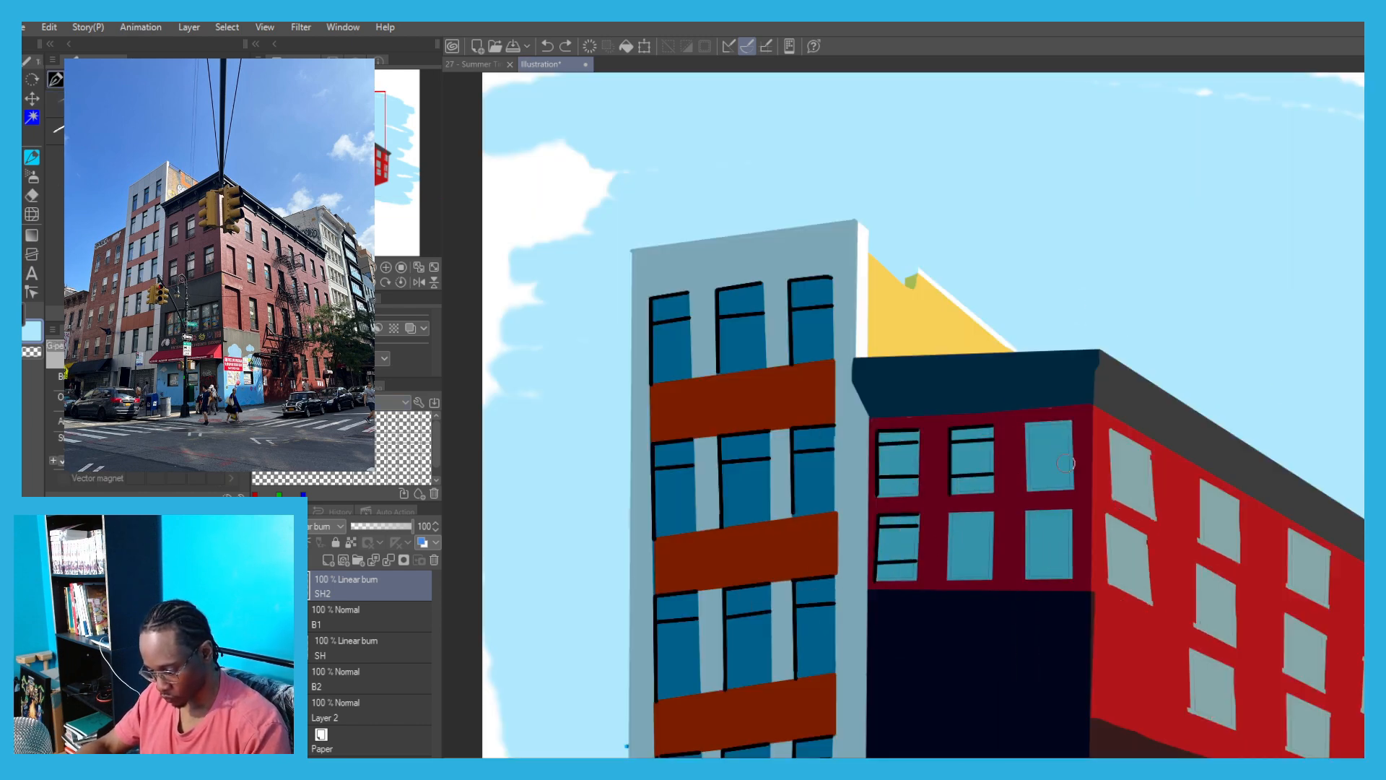
# On layer B1, draw black left and top edges and two crossbars on the dark red facade's lower-middle window.
pyautogui.click(339, 618)
pyautogui.press('x')
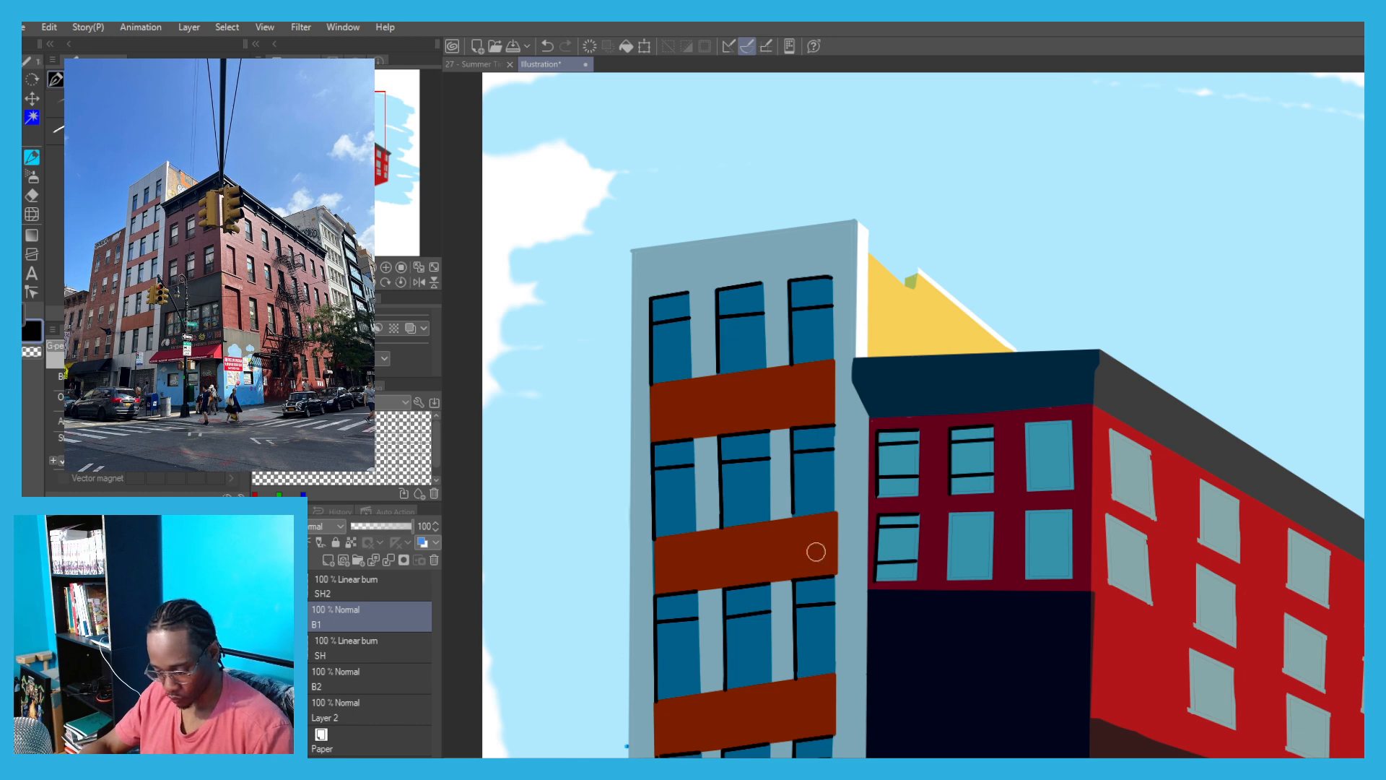
pyautogui.scroll(2, 947, 578)
pyautogui.hotkey('ctrl', 'space')
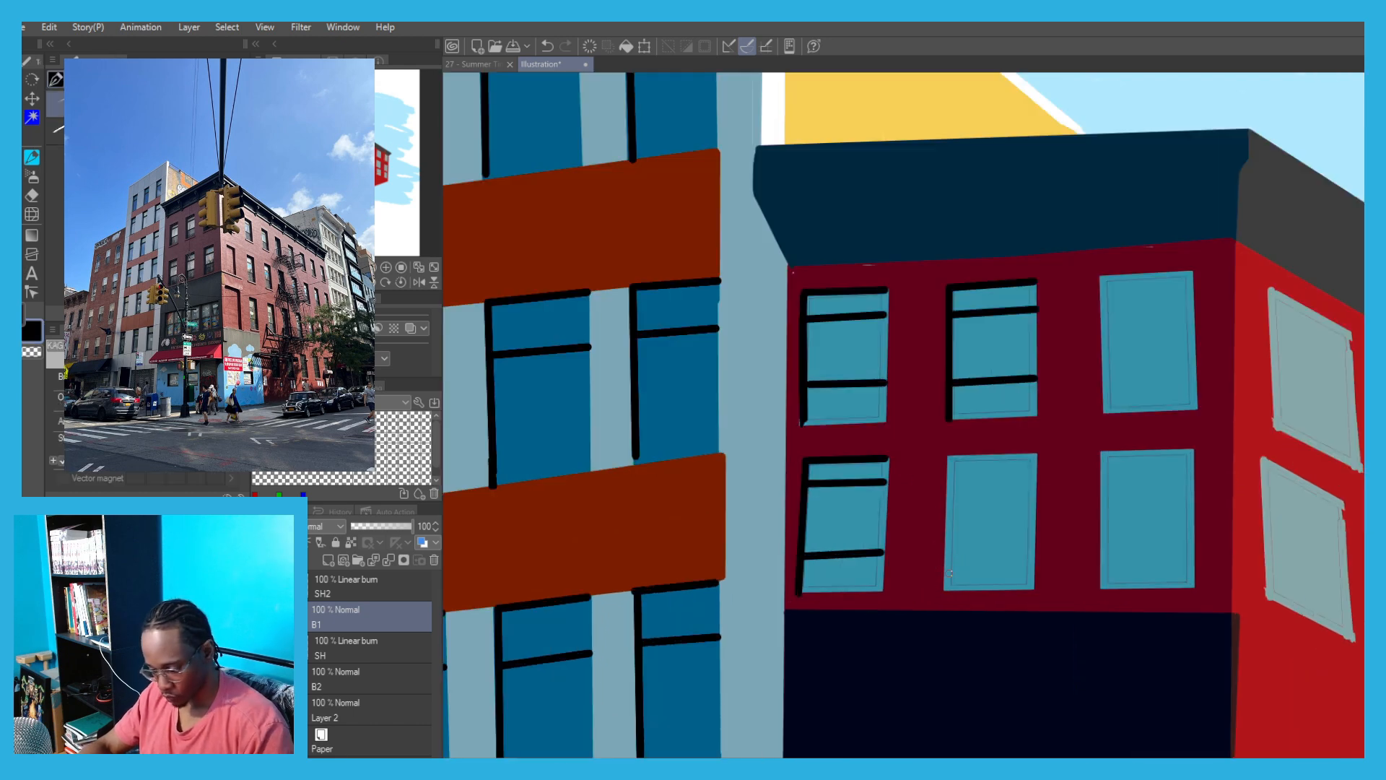
pyautogui.moveTo(949, 457)
pyautogui.mouseDown()
pyautogui.moveTo(945, 589)
pyautogui.moveTo(1037, 454)
pyautogui.mouseUp()
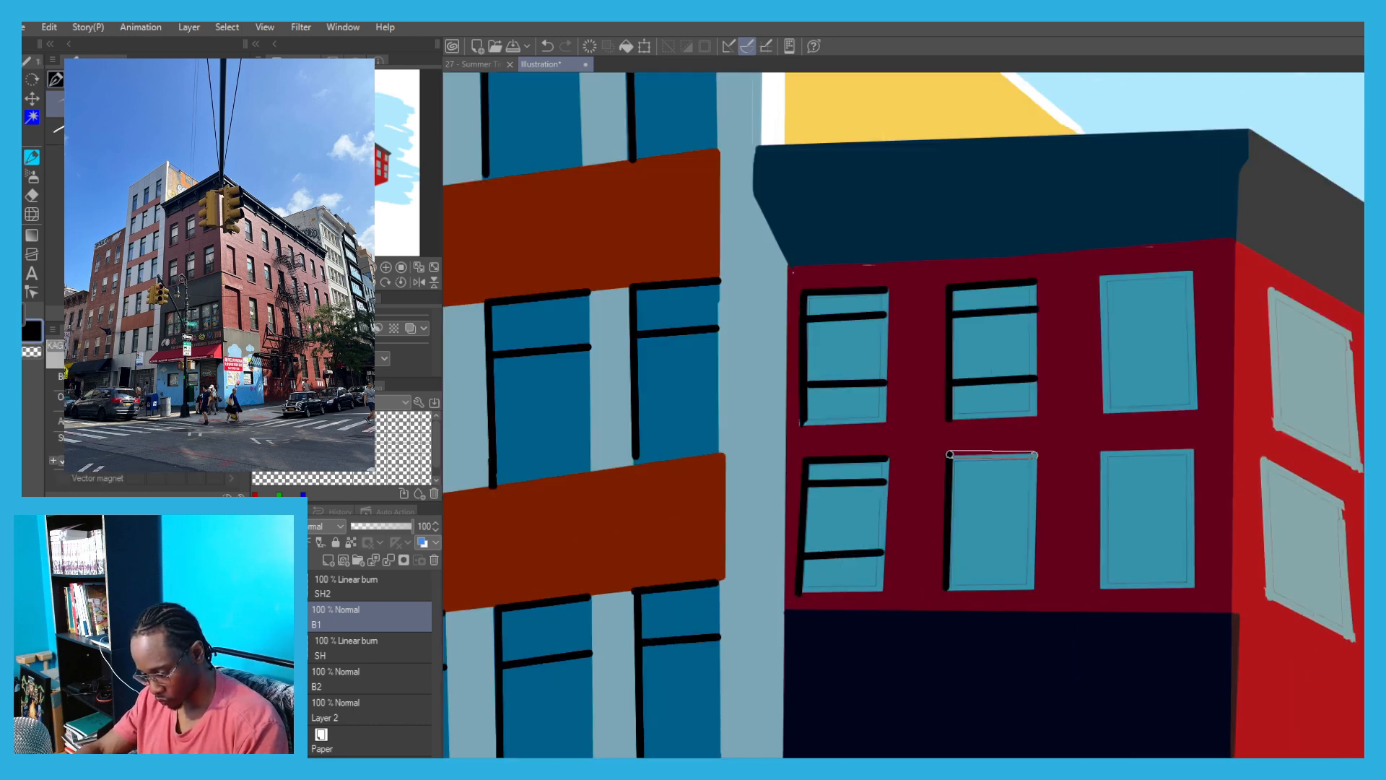
pyautogui.moveTo(952, 483); pyautogui.dragTo(1037, 478)
pyautogui.moveTo(1032, 551); pyautogui.dragTo(1034, 550)
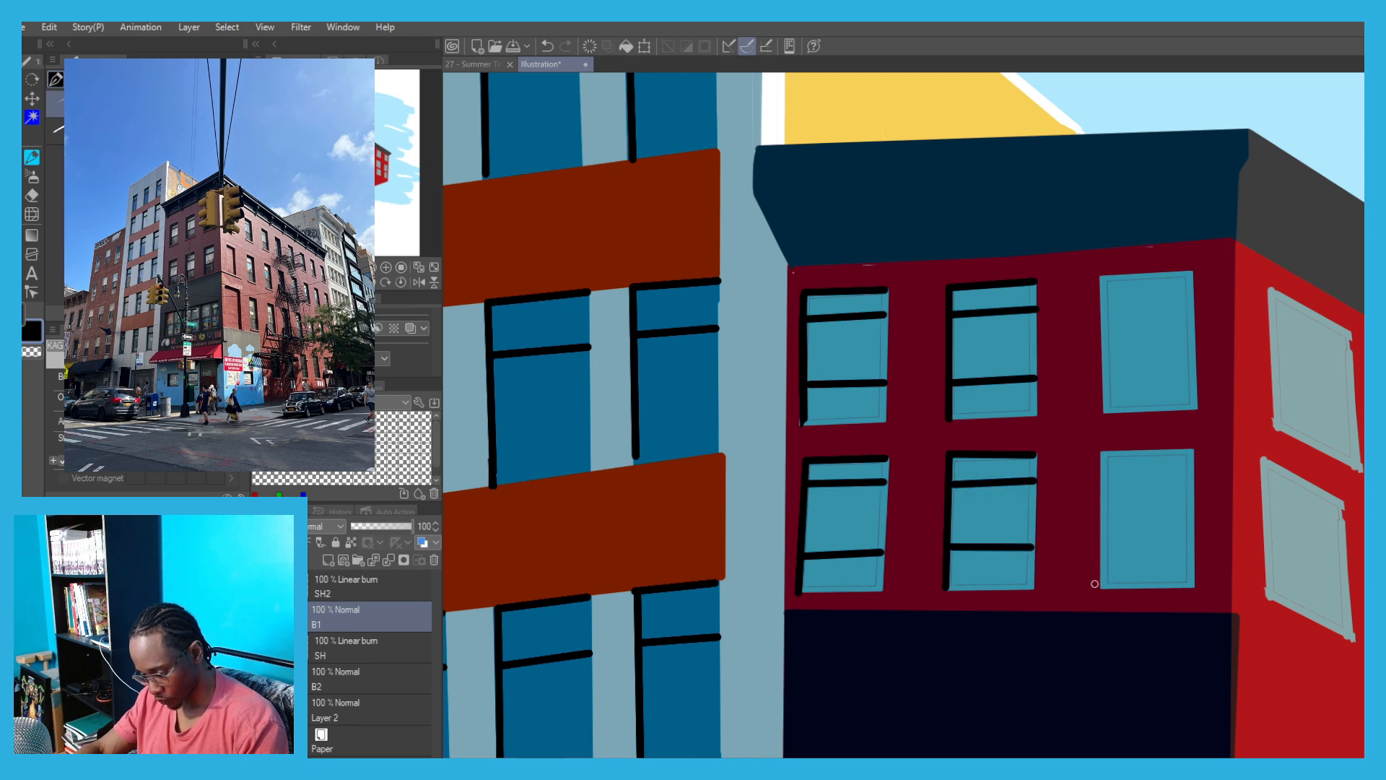
# Draw black left and top edges and two crossbars on the lower-right and upper-right windows of the dark red facade.
pyautogui.moveTo(1103, 586)
pyautogui.mouseDown()
pyautogui.moveTo(1105, 452)
pyautogui.moveTo(1191, 450)
pyautogui.moveTo(1192, 479)
pyautogui.mouseUp()
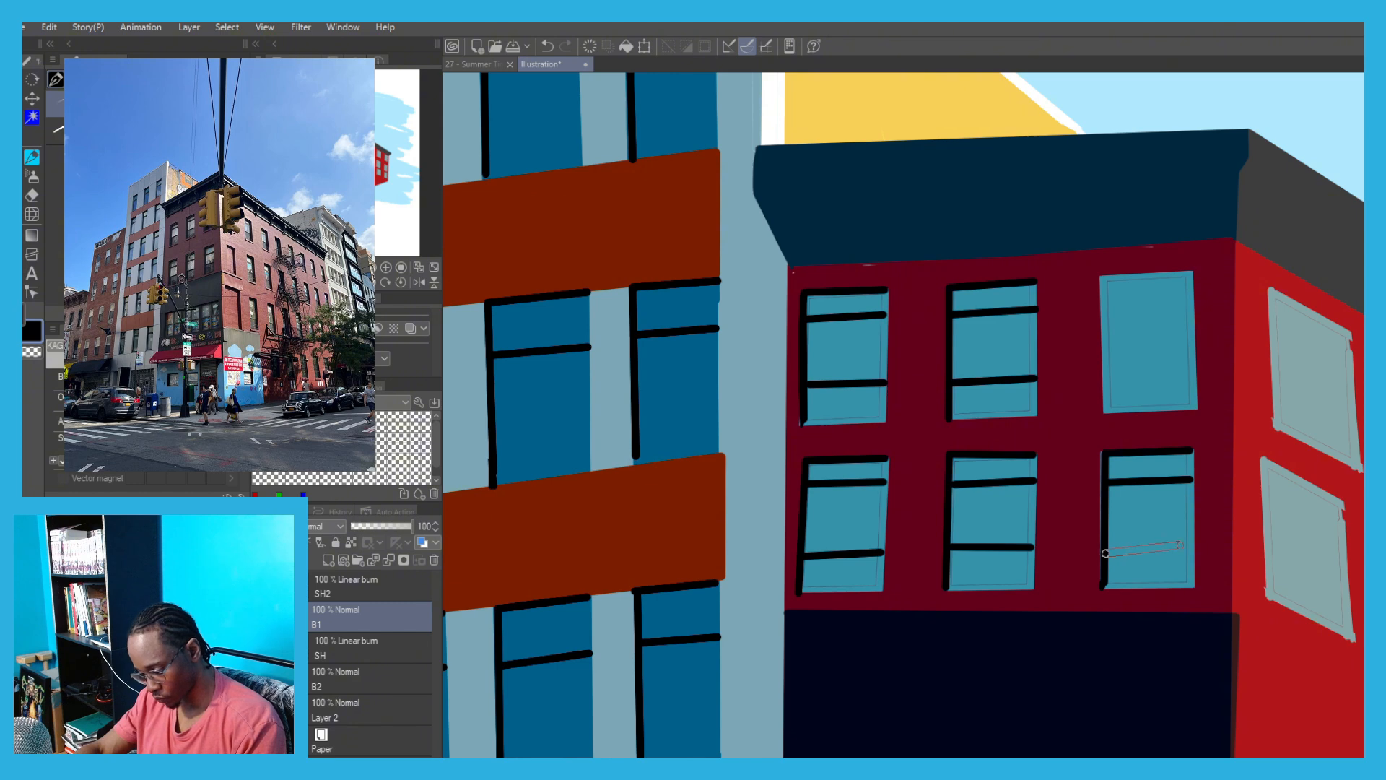
pyautogui.moveTo(1180, 546); pyautogui.dragTo(1193, 550)
pyautogui.moveTo(1105, 394)
pyautogui.mouseDown()
pyautogui.moveTo(1107, 416)
pyautogui.moveTo(1105, 277)
pyautogui.moveTo(1115, 312)
pyautogui.moveTo(1192, 309)
pyautogui.mouseUp()
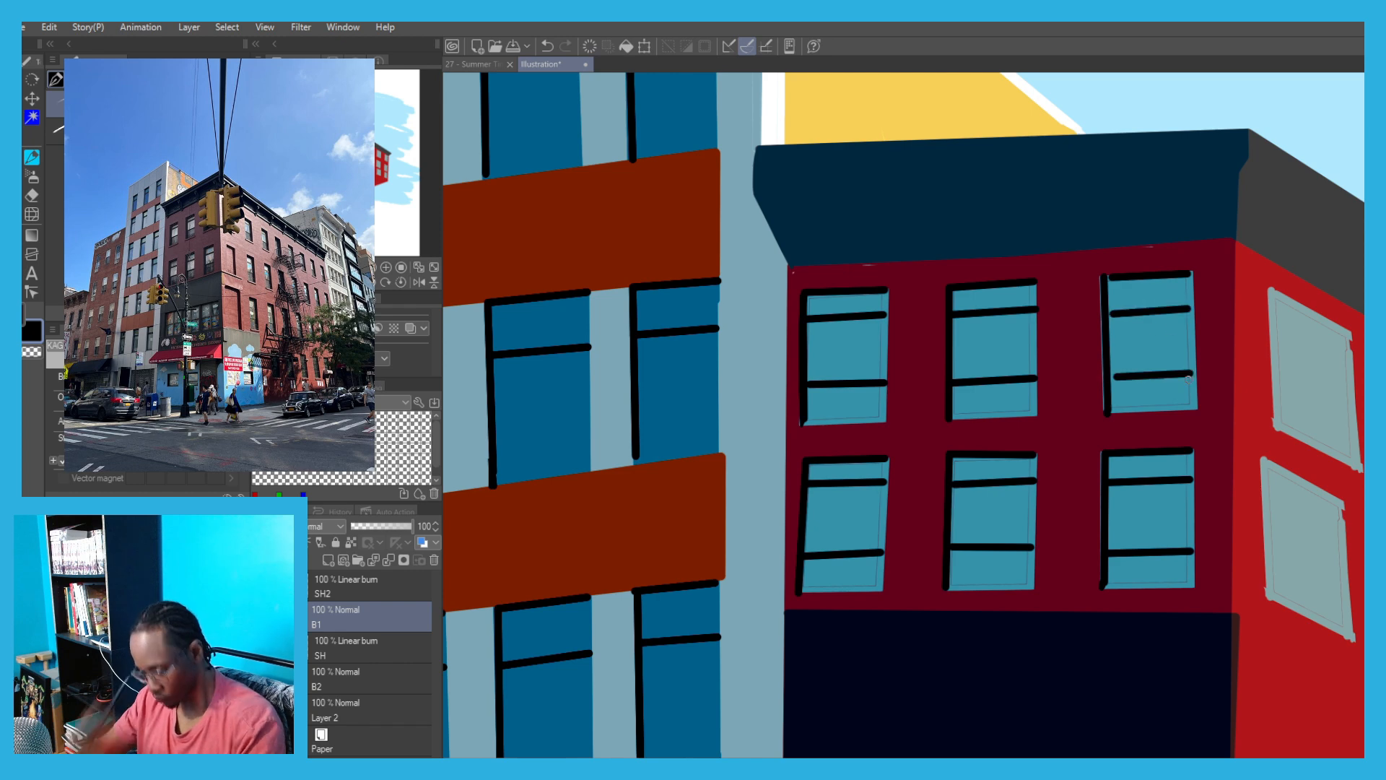
# Draw black right and top edges on the two windows nearest the corner on the bright red facade.
pyautogui.scroll(-5, 1190, 377)
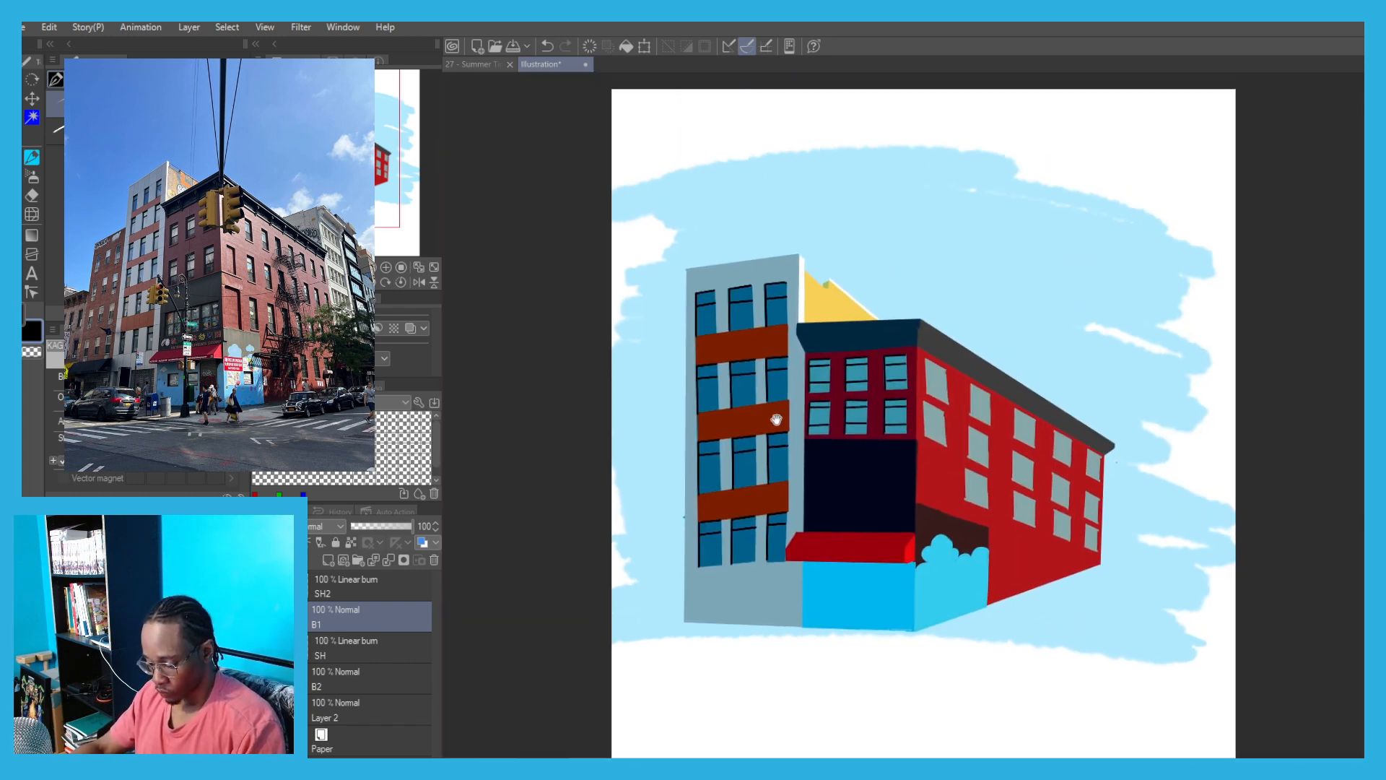
pyautogui.scroll(6, 1069, 500)
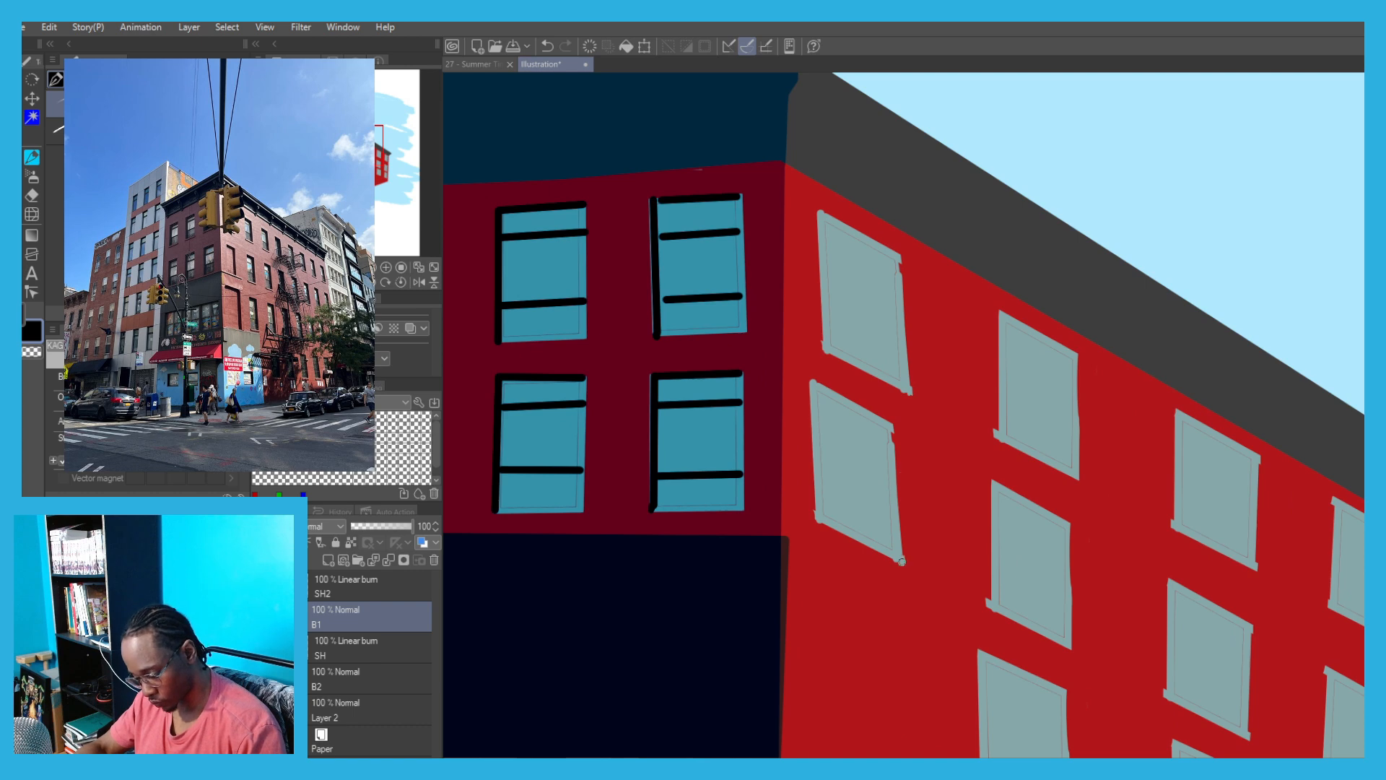
pyautogui.click(902, 561)
pyautogui.keyDown('shift'); pyautogui.click(892, 427); pyautogui.keyUp('shift')
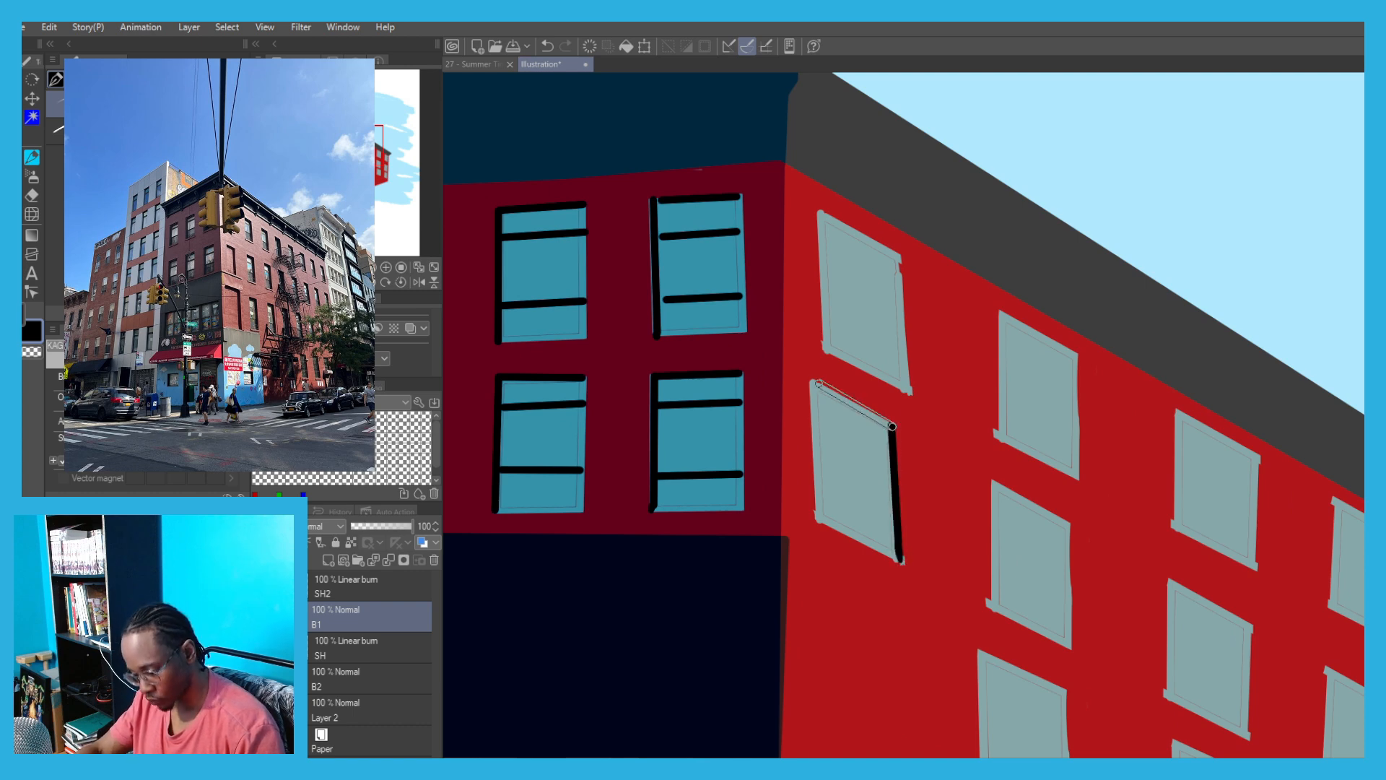
pyautogui.keyDown('shift'); pyautogui.click(817, 382); pyautogui.keyUp('shift')
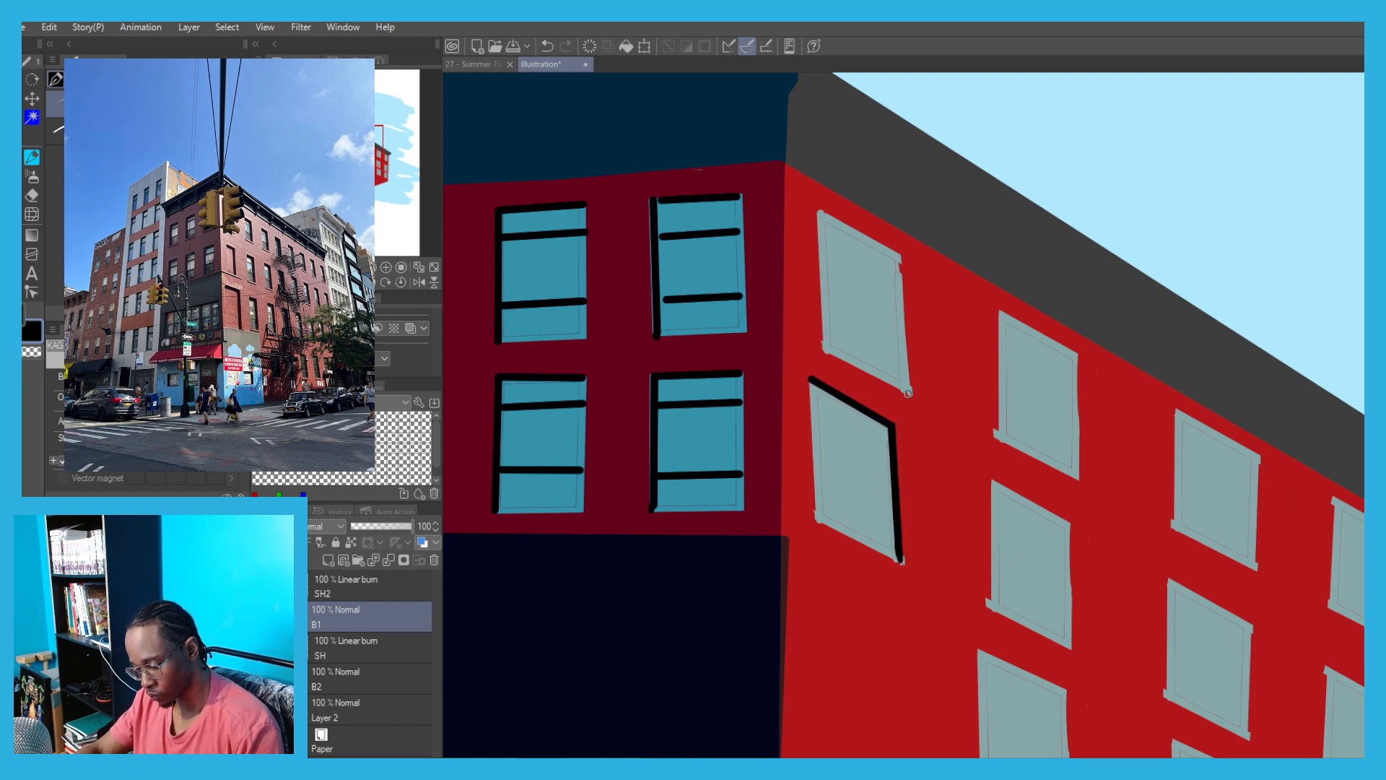
pyautogui.click(907, 393)
pyautogui.keyDown('shift'); pyautogui.click(900, 258); pyautogui.keyUp('shift')
pyautogui.keyDown('shift'); pyautogui.click(819, 210); pyautogui.keyUp('shift')
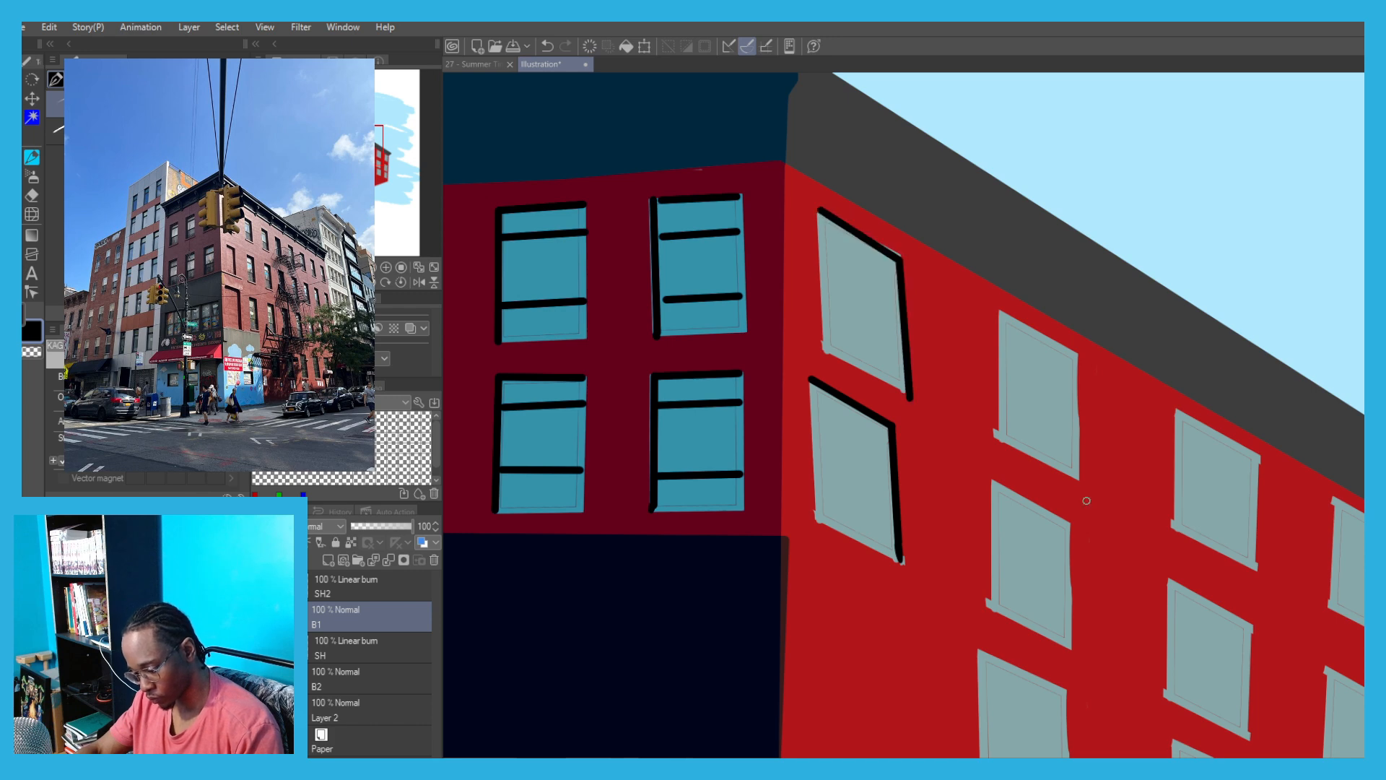
# Draw black right and top edges on the three windows in the second column of the bright red facade.
pyautogui.click(1078, 478)
pyautogui.keyDown('shift'); pyautogui.click(1076, 354); pyautogui.keyUp('shift')
pyautogui.keyDown('shift'); pyautogui.click(1003, 310); pyautogui.keyUp('shift')
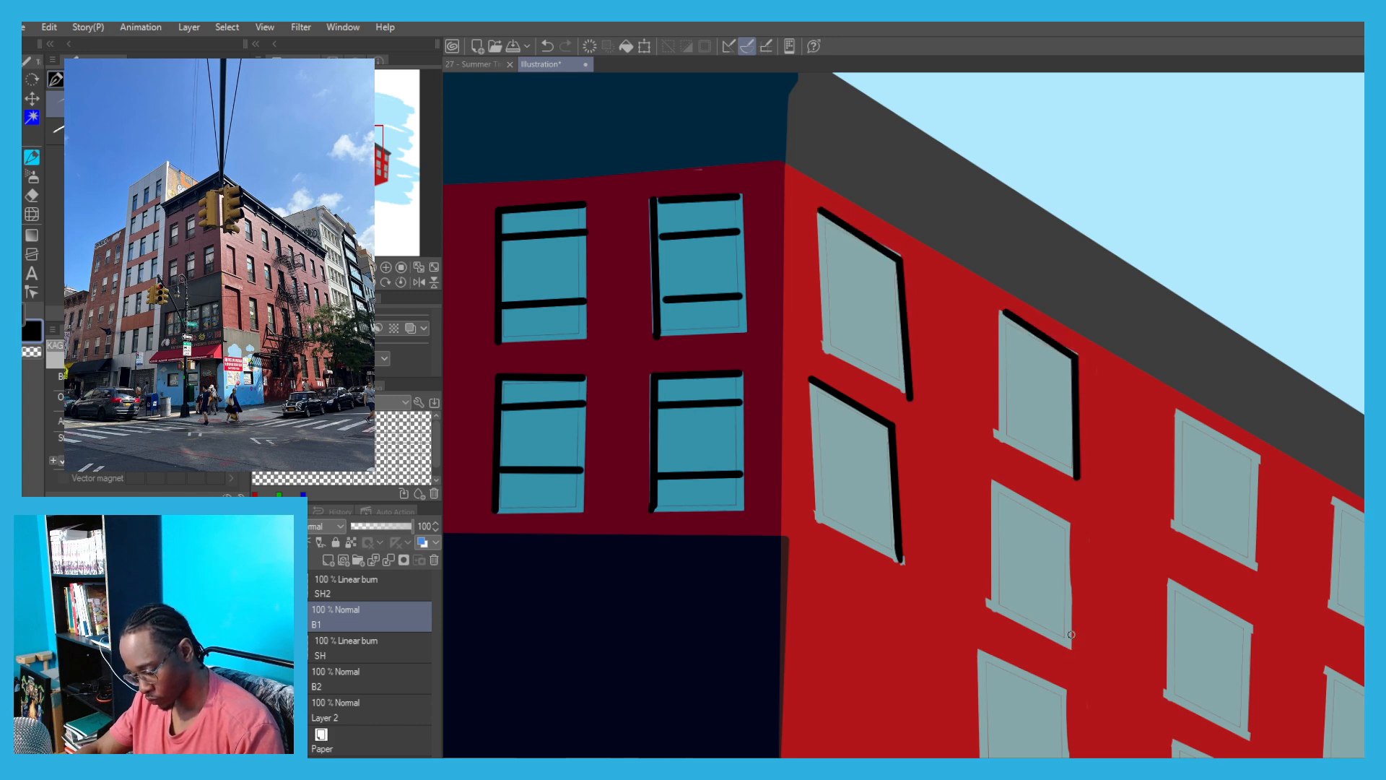
pyautogui.click(1071, 639)
pyautogui.keyDown('shift'); pyautogui.click(1072, 521); pyautogui.keyUp('shift')
pyautogui.keyDown('shift'); pyautogui.click(995, 479); pyautogui.keyUp('shift')
pyautogui.moveTo(808, 673); pyautogui.dragTo(766, 414)
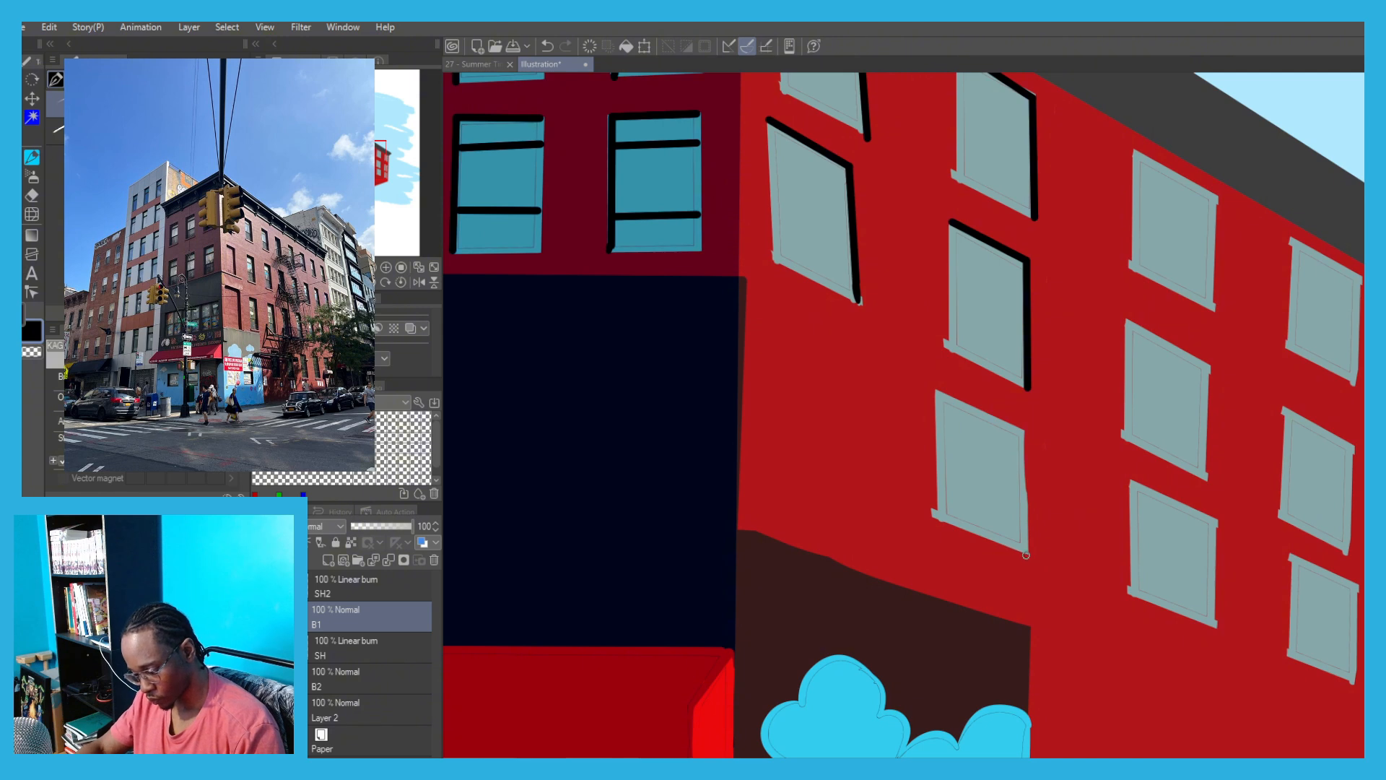
pyautogui.click(1026, 555)
pyautogui.keyDown('shift'); pyautogui.click(1022, 428); pyautogui.keyUp('shift')
pyautogui.keyDown('shift'); pyautogui.click(935, 390); pyautogui.keyUp('shift')
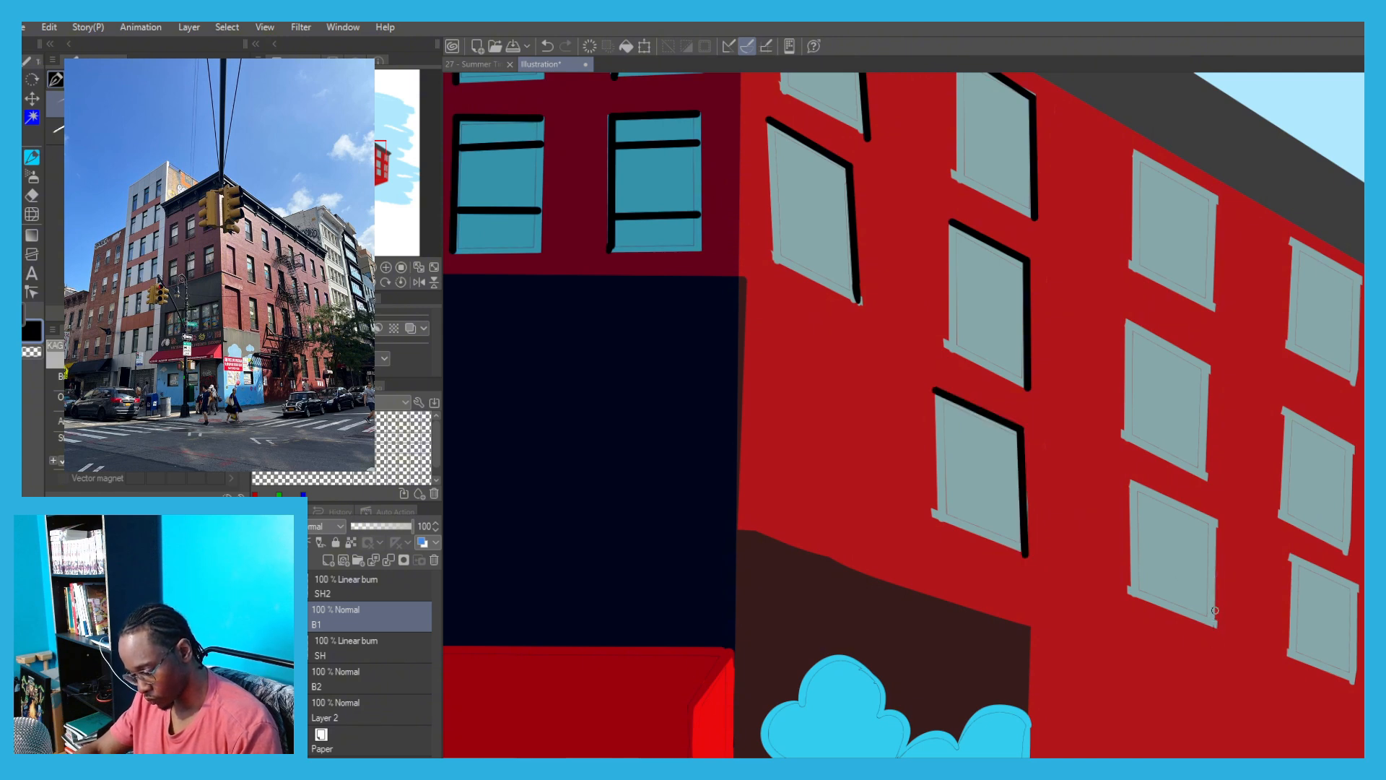
# Draw black right and top edges on the three windows in the third column of the bright red facade.
pyautogui.click(1214, 629)
pyautogui.keyDown('shift'); pyautogui.click(1212, 520); pyautogui.keyUp('shift')
pyautogui.keyDown('shift'); pyautogui.click(1131, 479); pyautogui.keyUp('shift')
pyautogui.moveTo(1111, 333); pyautogui.dragTo(922, 406)
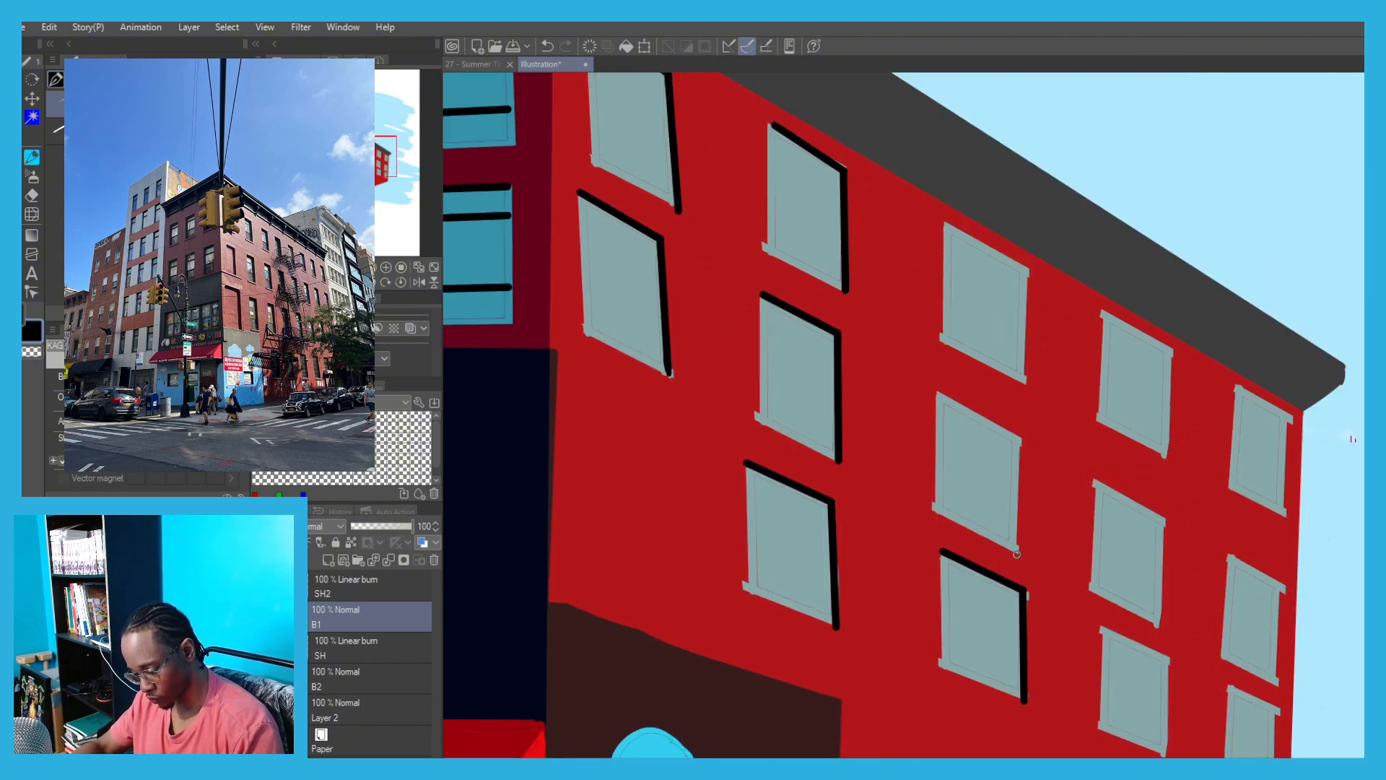
pyautogui.click(1016, 554)
pyautogui.keyDown('shift'); pyautogui.click(1019, 433); pyautogui.keyUp('shift')
pyautogui.keyDown('shift'); pyautogui.click(937, 396); pyautogui.keyUp('shift')
pyautogui.click(1024, 380)
pyautogui.keyDown('shift'); pyautogui.click(1023, 269); pyautogui.keyUp('shift')
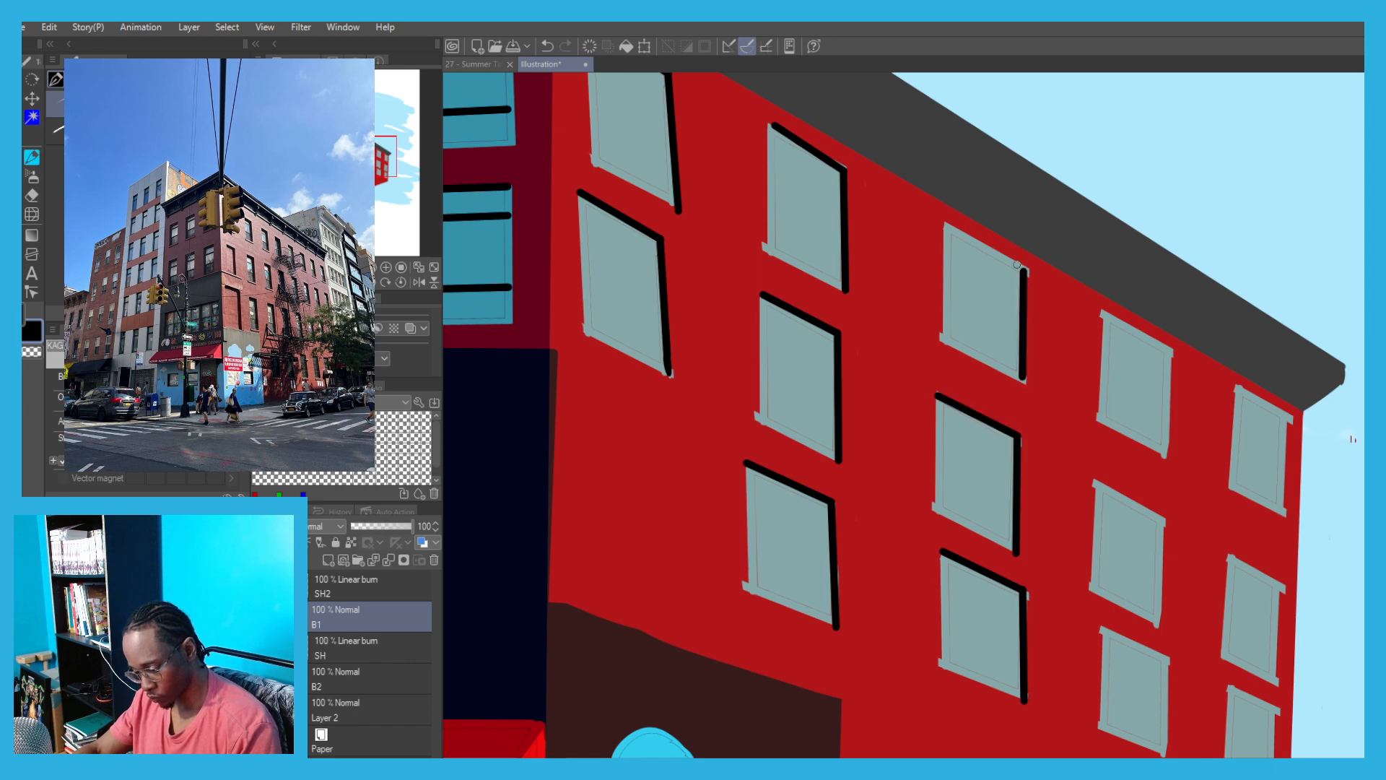
pyautogui.keyDown('shift'); pyautogui.click(945, 220); pyautogui.keyUp('shift')
# Draw black right and top edges on the three windows in the fourth column of the bright red facade.
pyautogui.click(1166, 457)
pyautogui.keyDown('shift'); pyautogui.click(1170, 351); pyautogui.keyUp('shift')
pyautogui.keyDown('shift'); pyautogui.click(1098, 310); pyautogui.keyUp('shift')
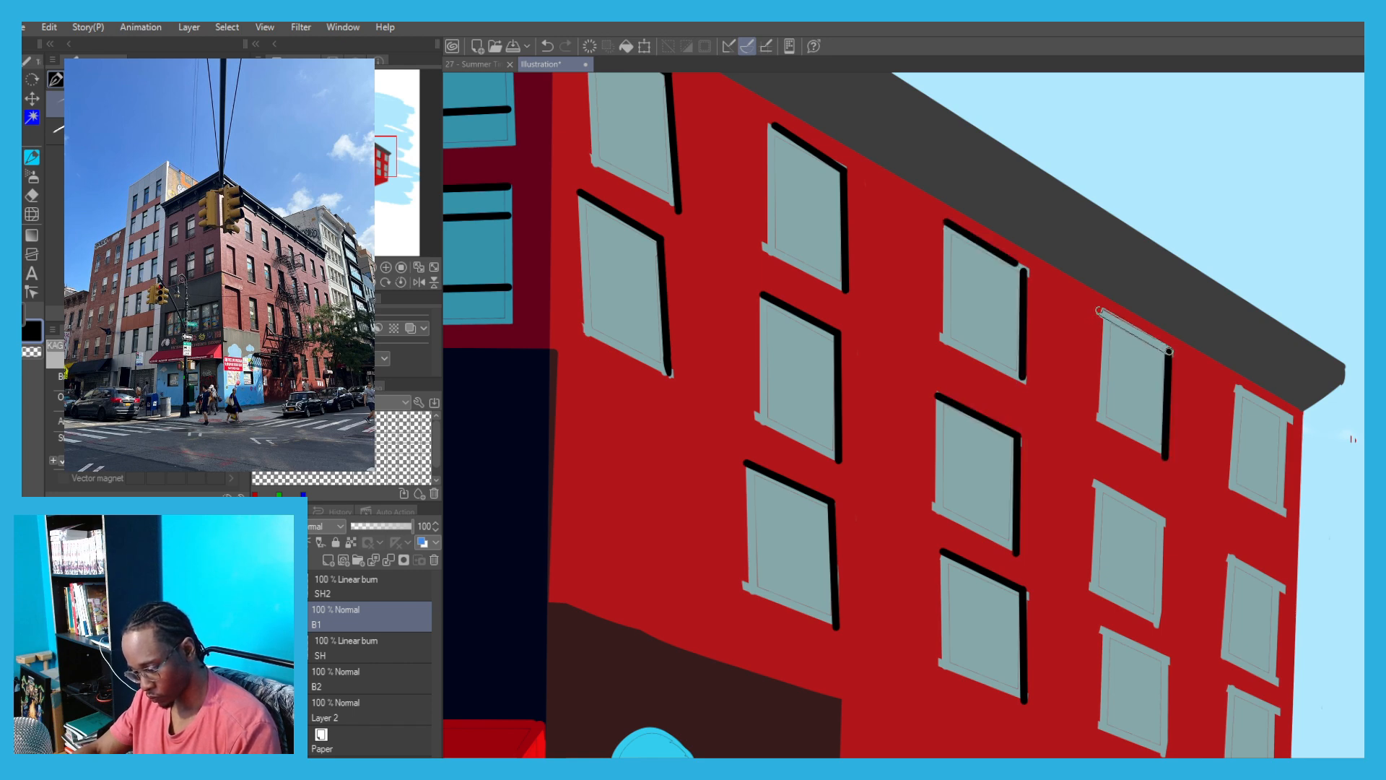
pyautogui.click(1157, 622)
pyautogui.keyDown('shift'); pyautogui.click(1164, 519); pyautogui.keyUp('shift')
pyautogui.keyDown('shift'); pyautogui.click(1095, 479); pyautogui.keyUp('shift')
pyautogui.moveTo(1052, 616); pyautogui.dragTo(946, 404)
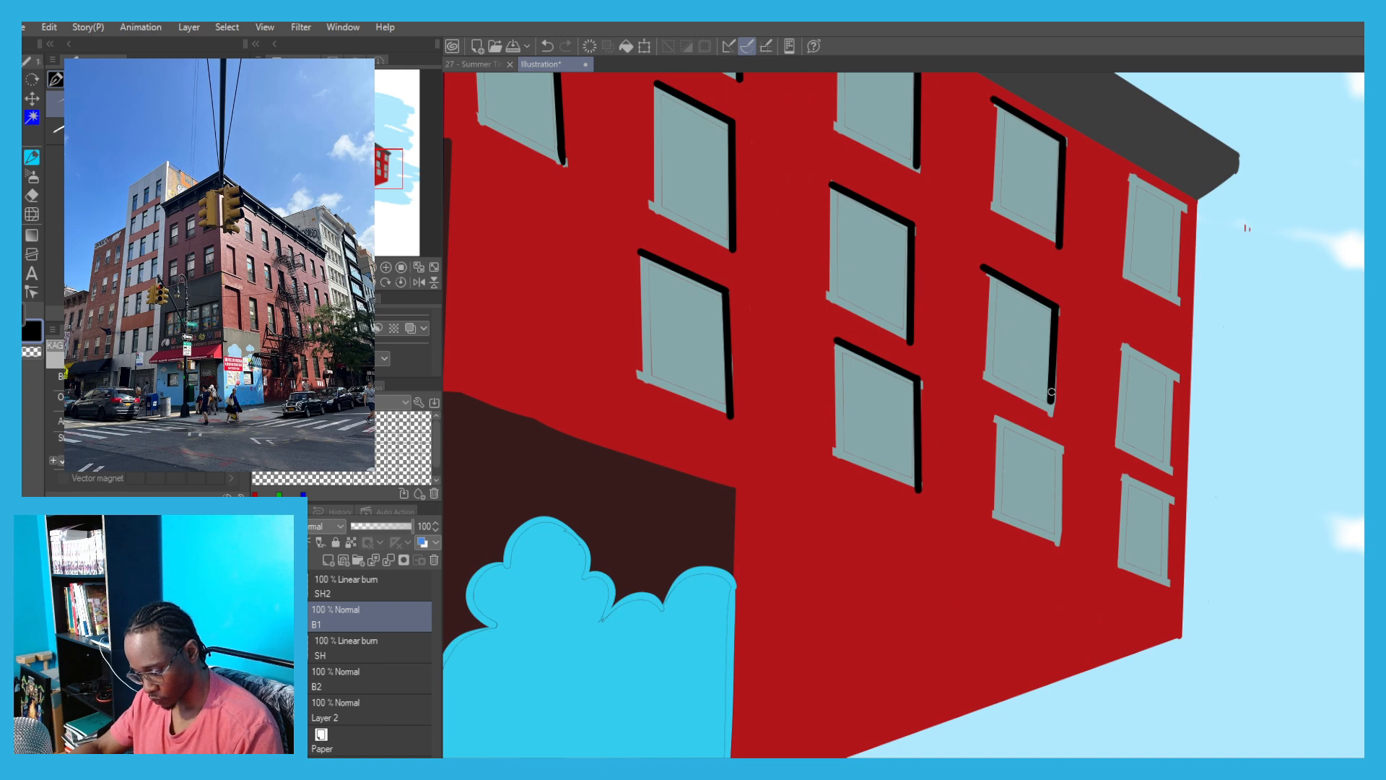
pyautogui.click(1058, 543)
pyautogui.keyDown('shift'); pyautogui.click(1061, 445); pyautogui.keyUp('shift')
pyautogui.keyDown('shift'); pyautogui.click(996, 417); pyautogui.keyUp('shift')
# Draw black right and top edges on the three windows in the outermost column of the bright red facade.
pyautogui.click(1170, 582)
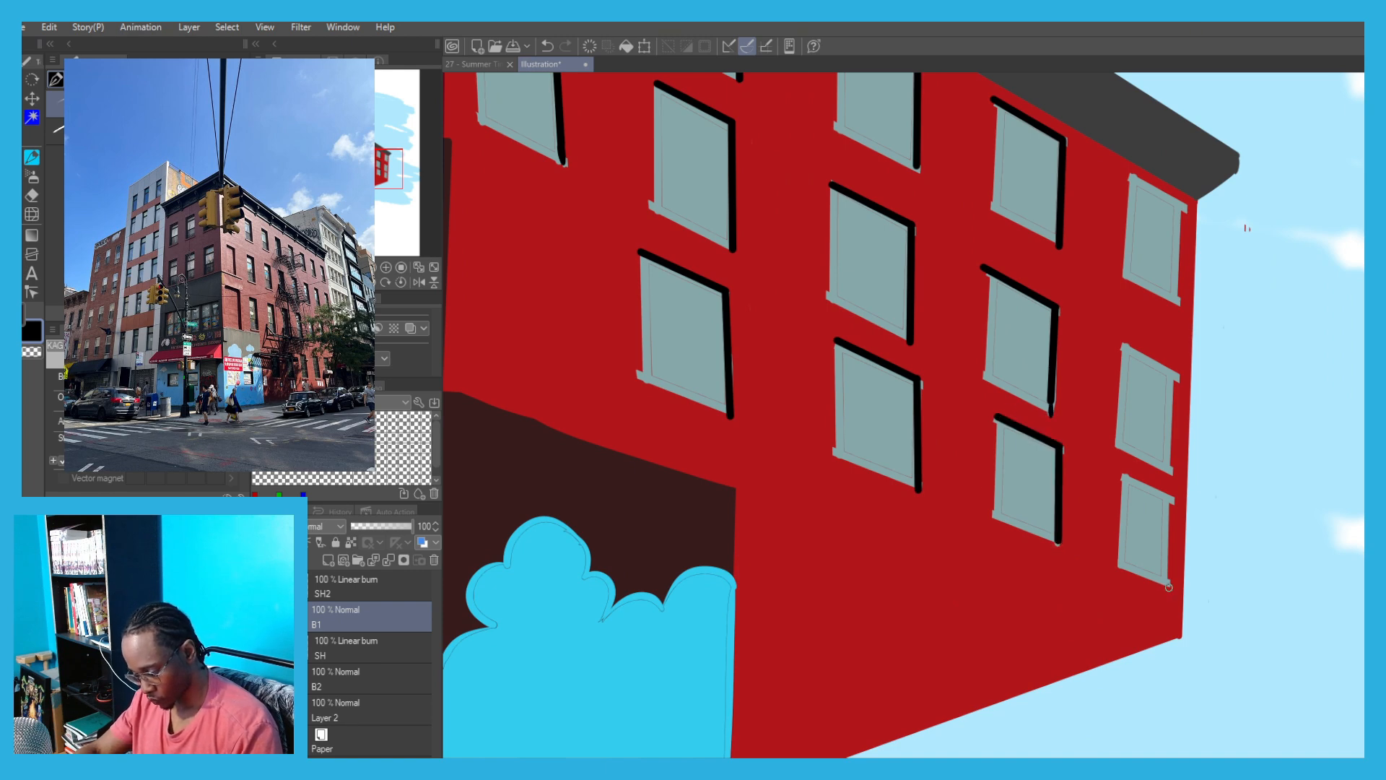
pyautogui.keyDown('shift'); pyautogui.click(1173, 497); pyautogui.keyUp('shift')
pyautogui.keyDown('shift'); pyautogui.click(1121, 473); pyautogui.keyUp('shift')
pyautogui.click(1170, 470)
pyautogui.keyDown('shift'); pyautogui.click(1174, 375); pyautogui.keyUp('shift')
pyautogui.keyDown('shift'); pyautogui.click(1124, 348); pyautogui.keyUp('shift')
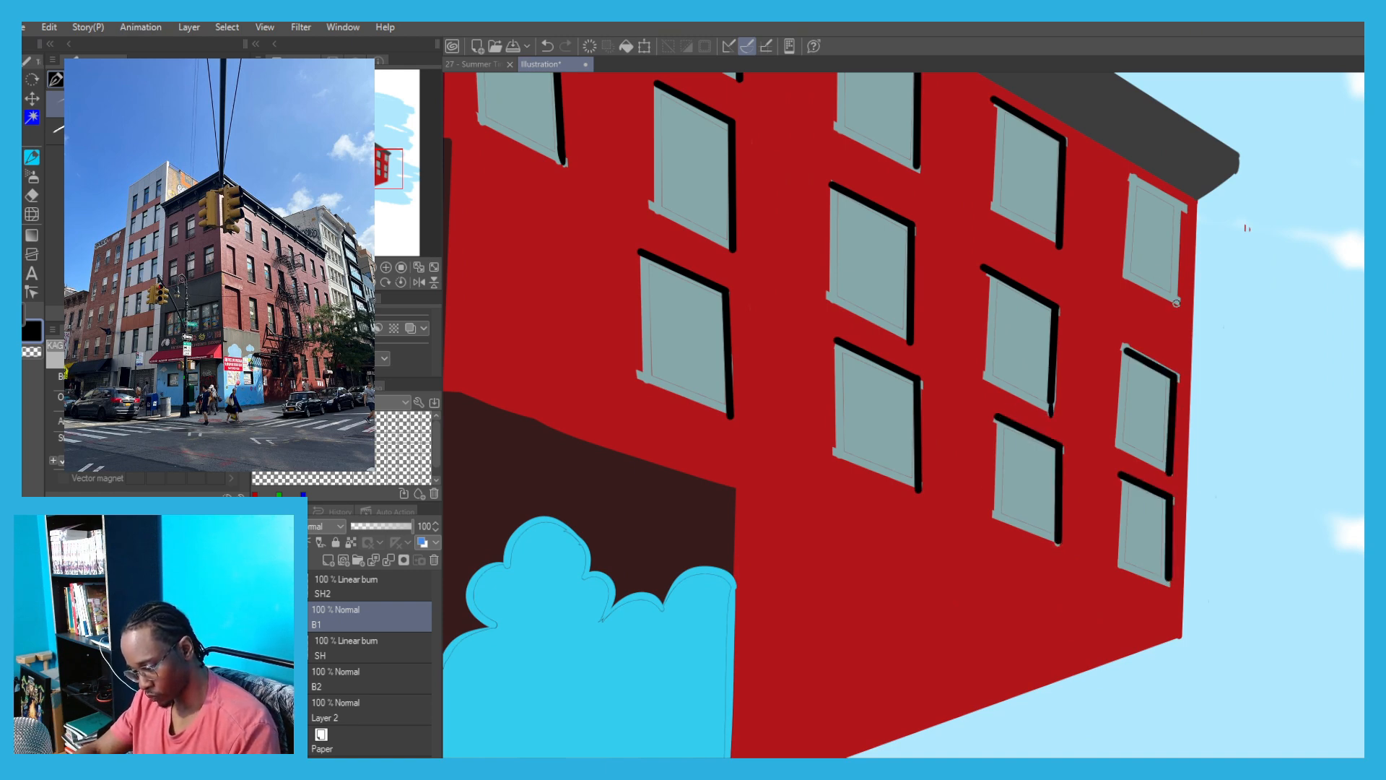
pyautogui.click(1178, 298)
pyautogui.keyDown('shift'); pyautogui.click(1181, 211); pyautogui.keyUp('shift')
pyautogui.keyDown('shift'); pyautogui.click(1129, 177); pyautogui.keyUp('shift')
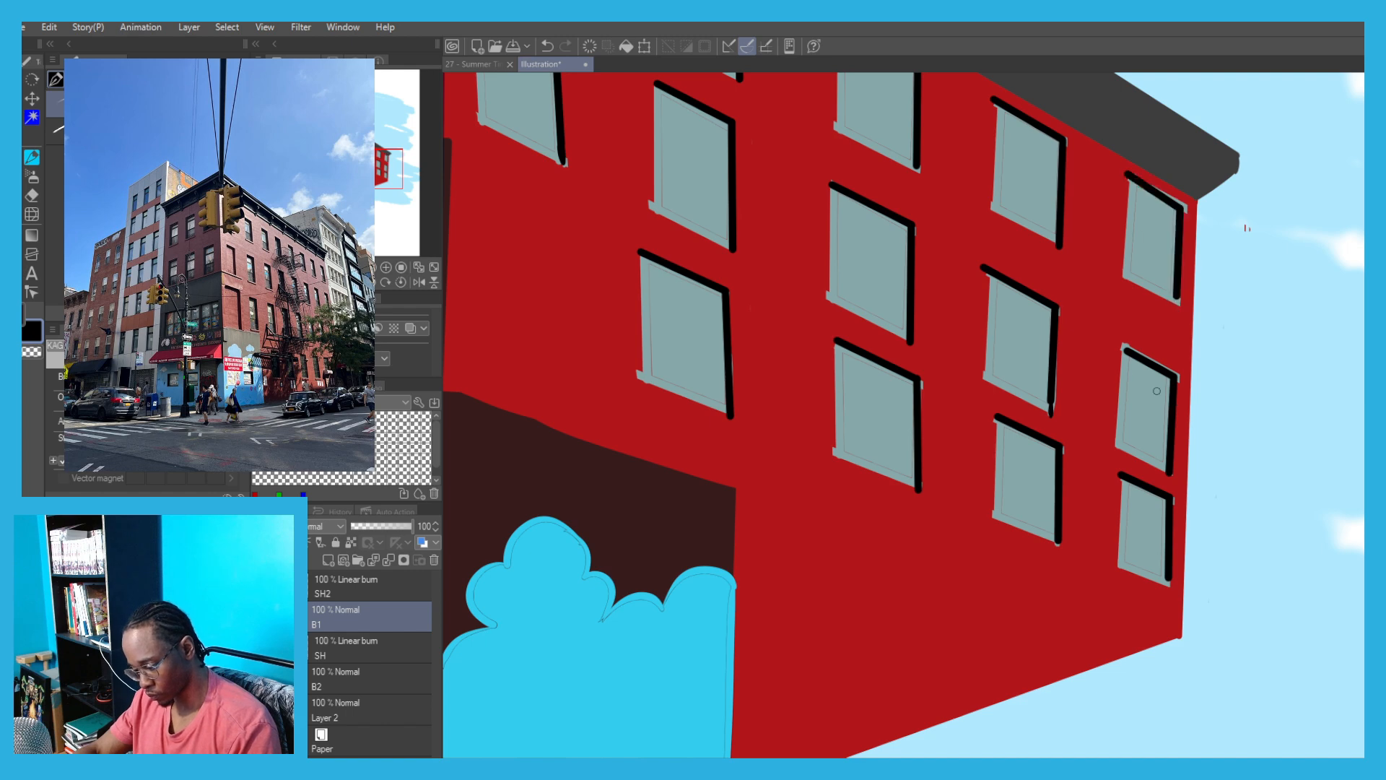
# Sample the awning's bright red and outline a four-sided sign on the light blue cloud mural beside the building corner.
pyautogui.hotkey('ctrl', '0')
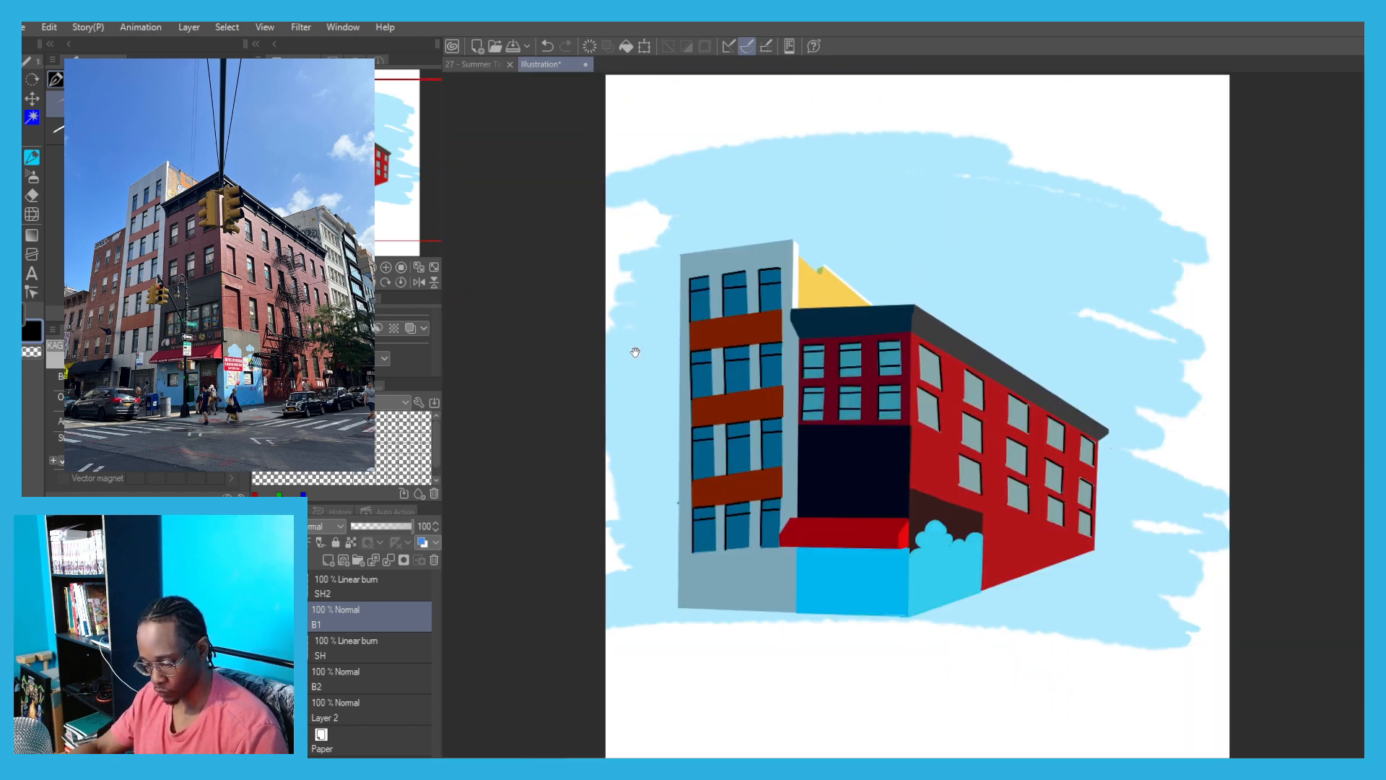
pyautogui.scroll(4, 811, 452)
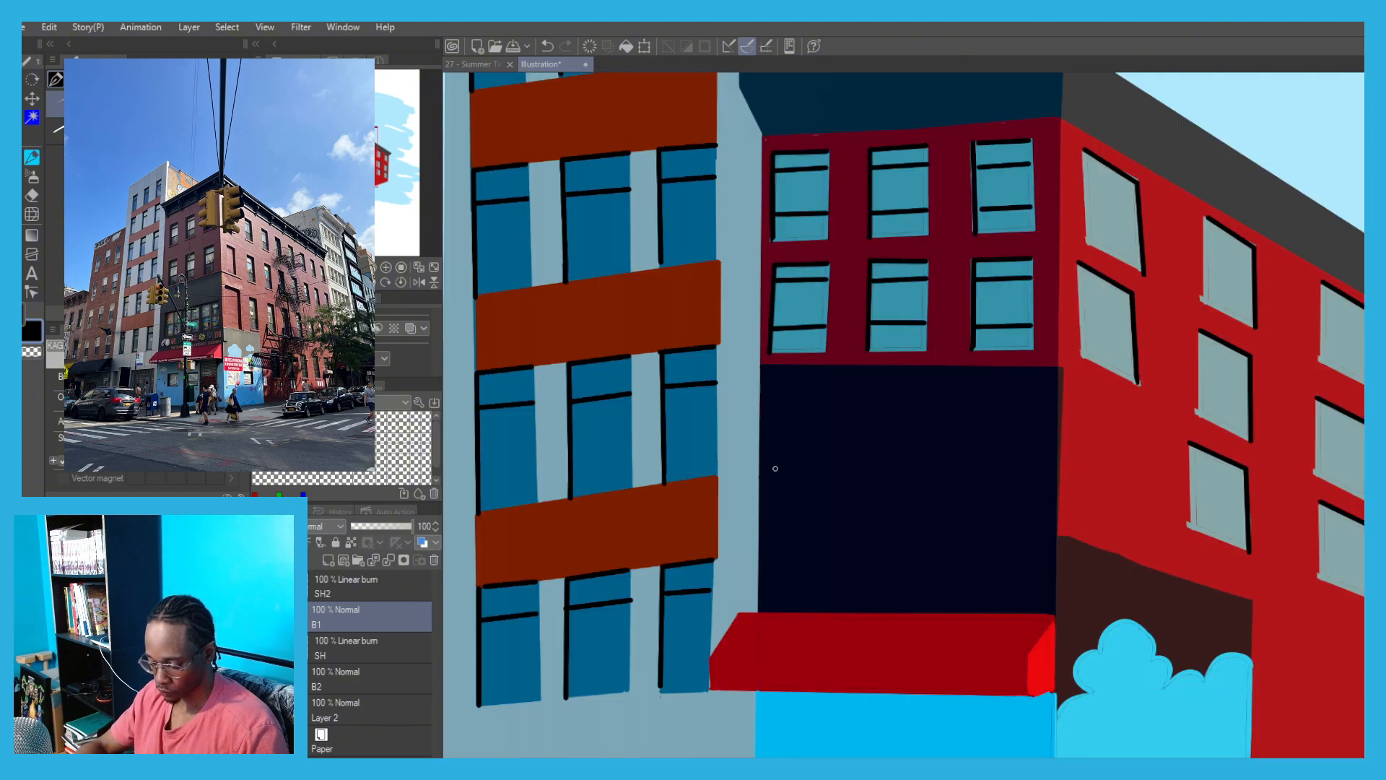
pyautogui.scroll(-6, 662, 448)
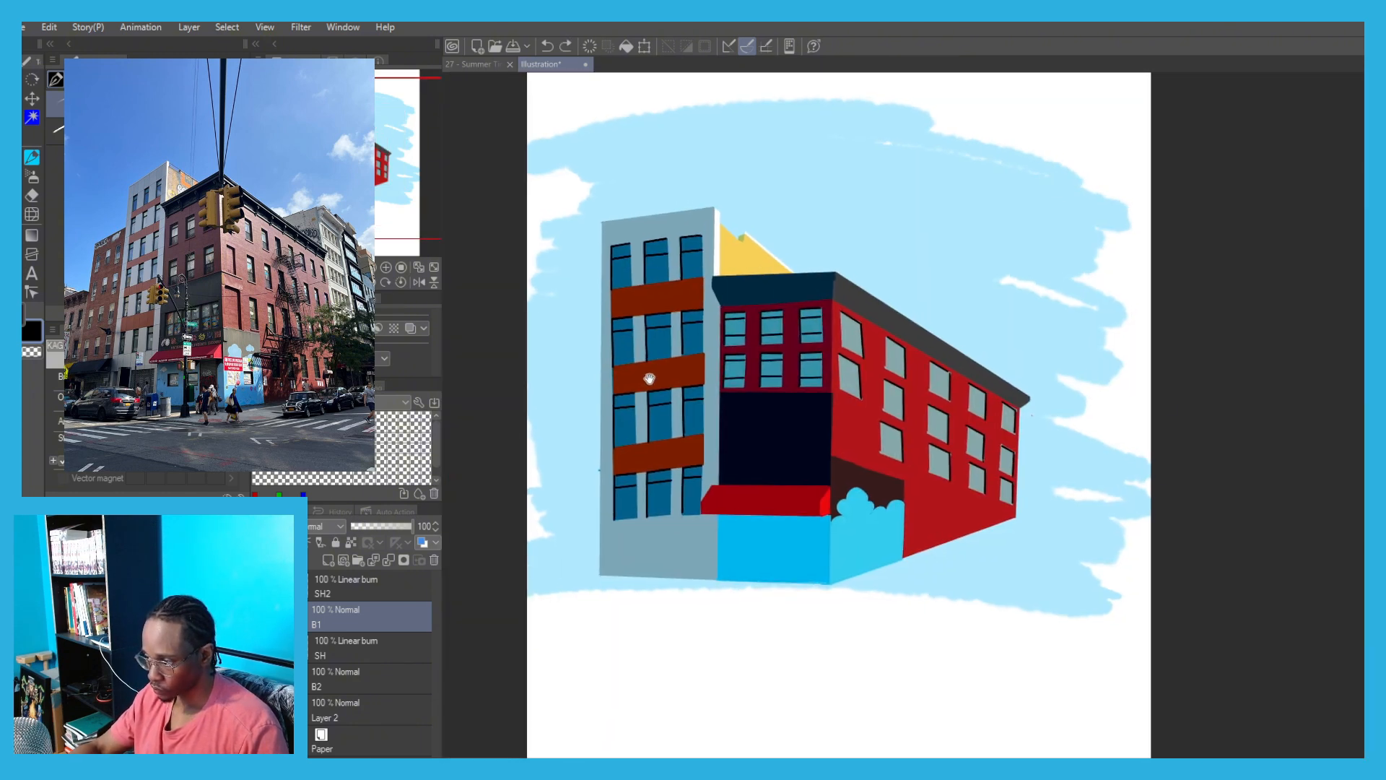
pyautogui.scroll(3, 859, 578)
pyautogui.keyDown('alt'); pyautogui.click(856, 577); pyautogui.keyUp('alt')
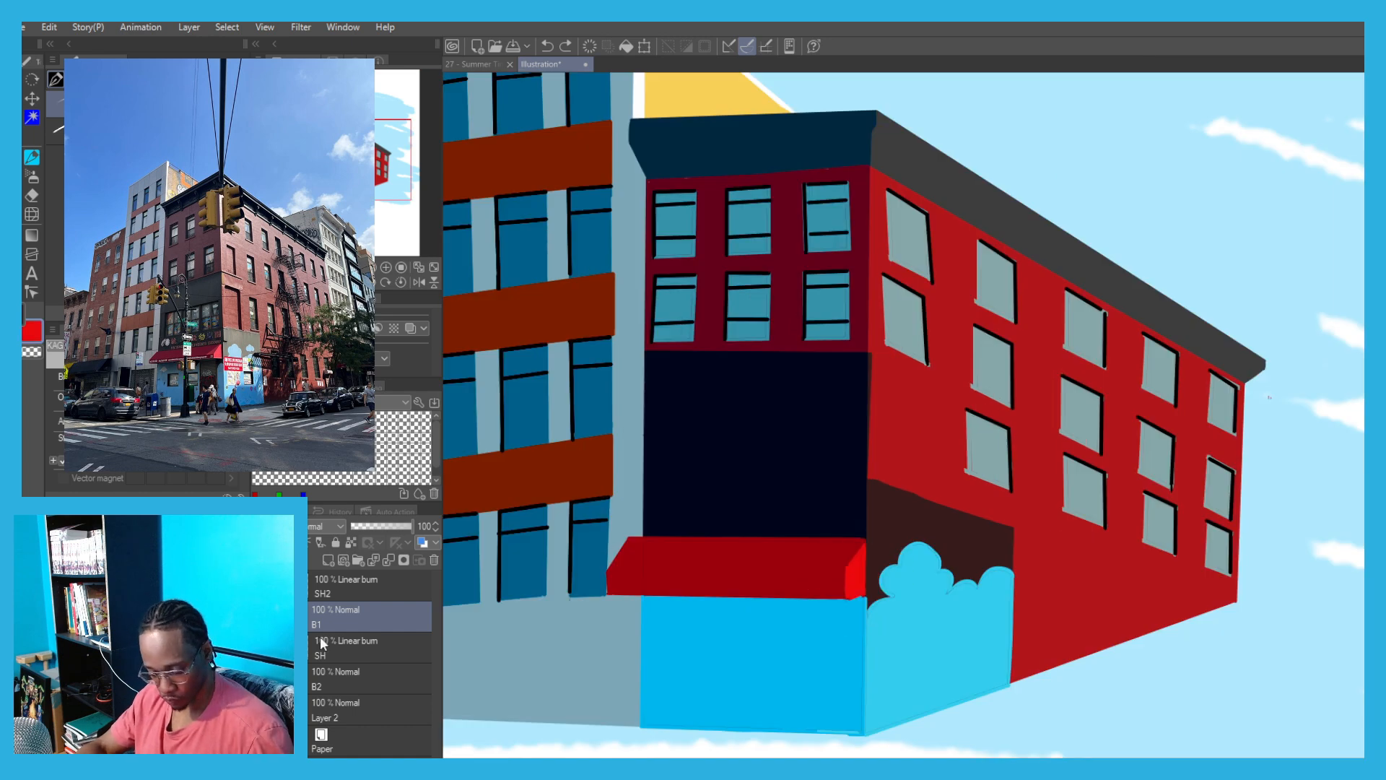
pyautogui.scroll(3, 888, 597)
pyautogui.moveTo(816, 482); pyautogui.dragTo(974, 499)
pyautogui.moveTo(816, 482)
pyautogui.mouseDown()
pyautogui.moveTo(817, 600)
pyautogui.moveTo(997, 509)
pyautogui.moveTo(983, 504)
pyautogui.mouseUp()
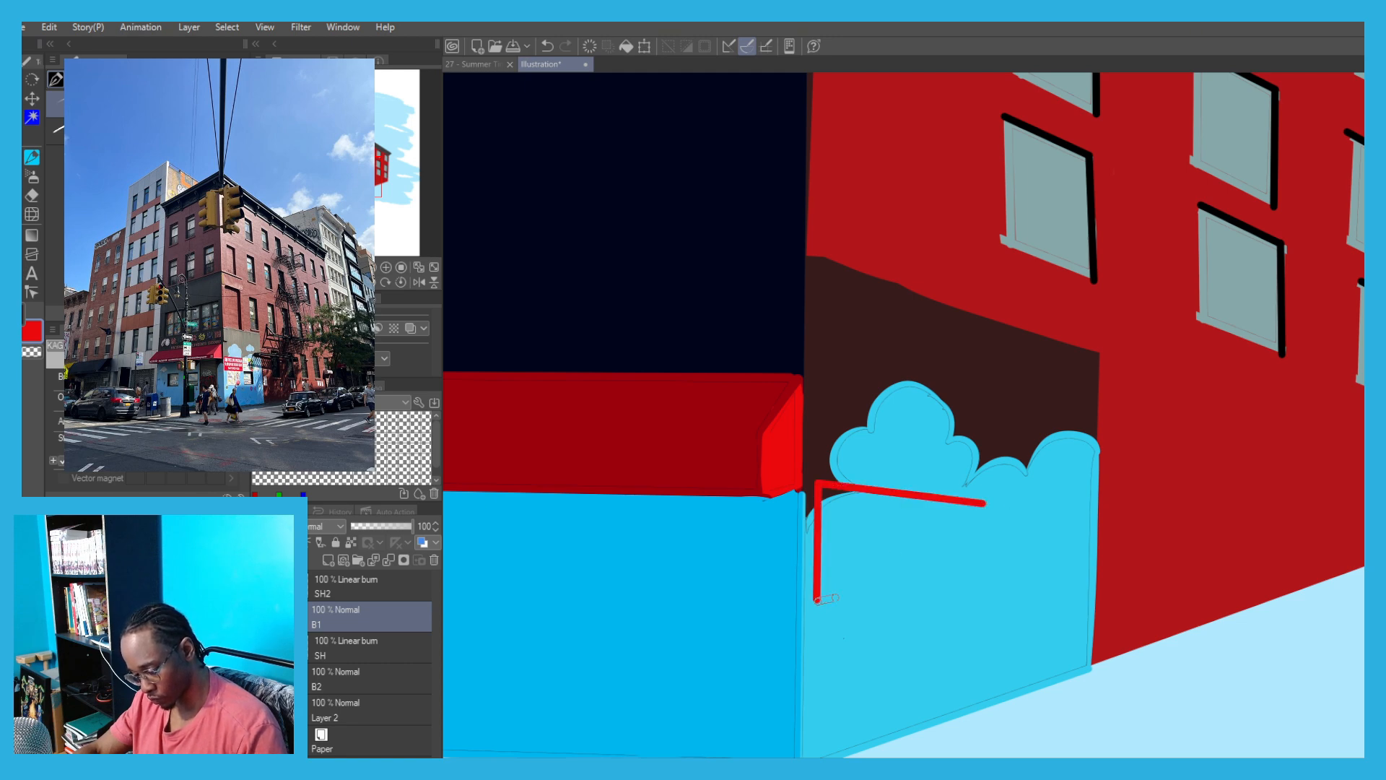
pyautogui.moveTo(817, 599); pyautogui.dragTo(975, 574)
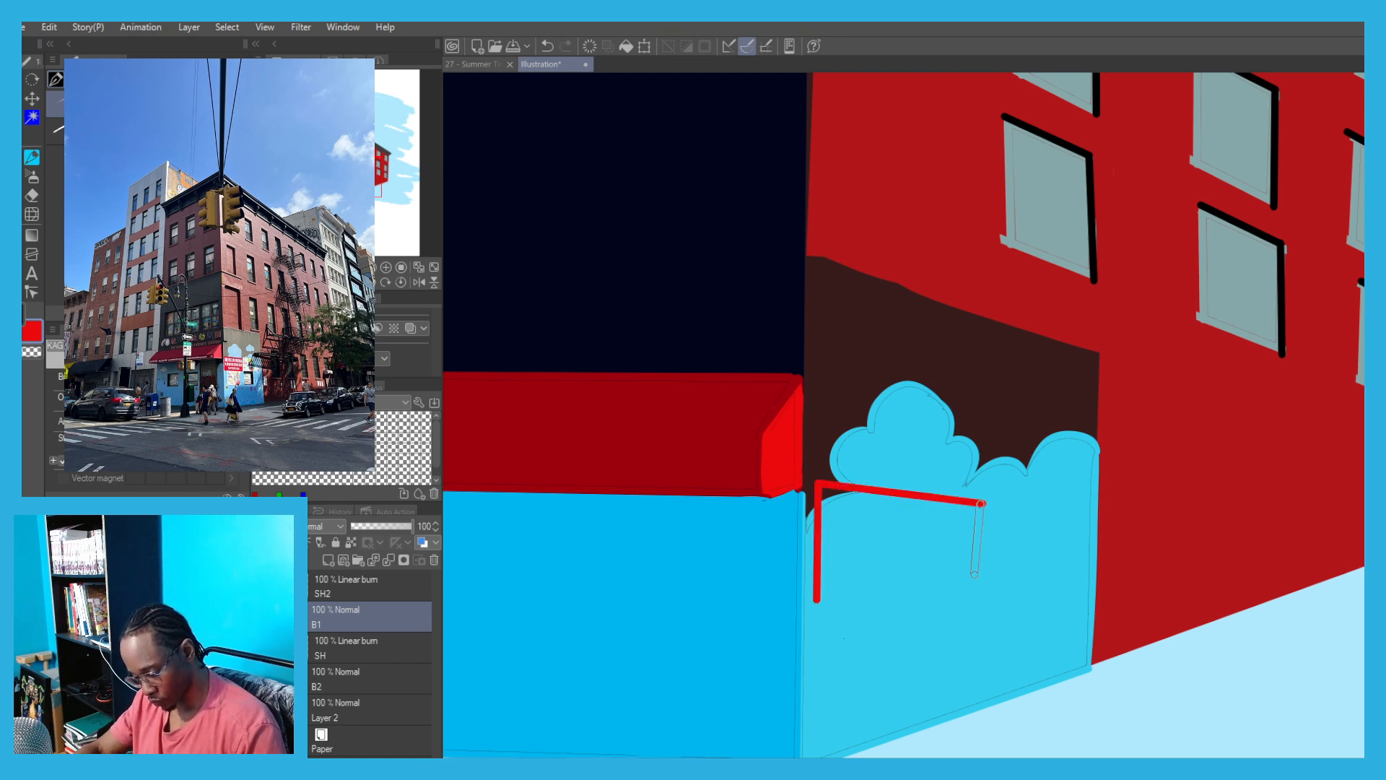
pyautogui.moveTo(981, 503)
pyautogui.mouseDown()
pyautogui.moveTo(982, 588)
pyautogui.moveTo(817, 599)
pyautogui.mouseUp()
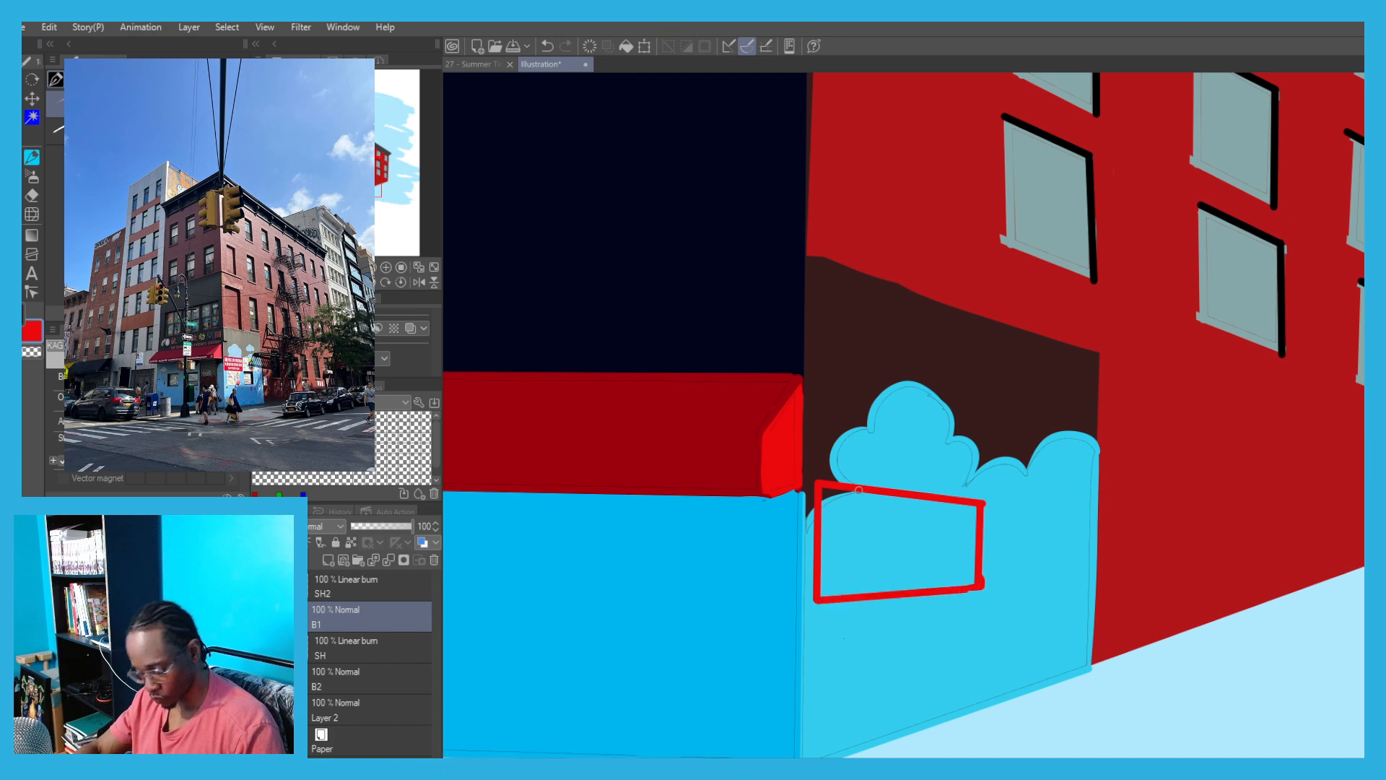
# Fill the outlined sign on the light blue mural with the same bright red.
pyautogui.press('g')
pyautogui.click(869, 532)
pyautogui.click(831, 502)
pyautogui.hotkey('ctrl', '0')
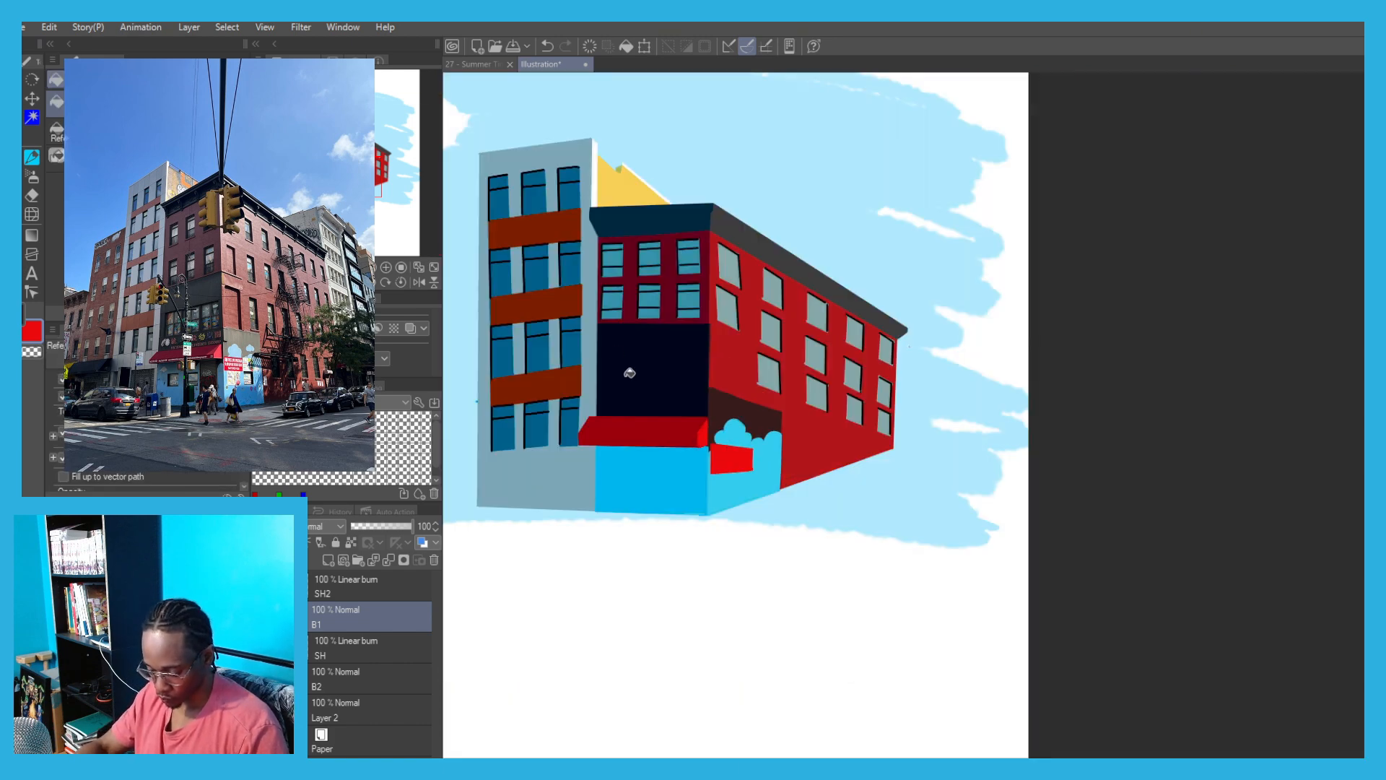
pyautogui.moveTo(629, 374); pyautogui.dragTo(783, 398)
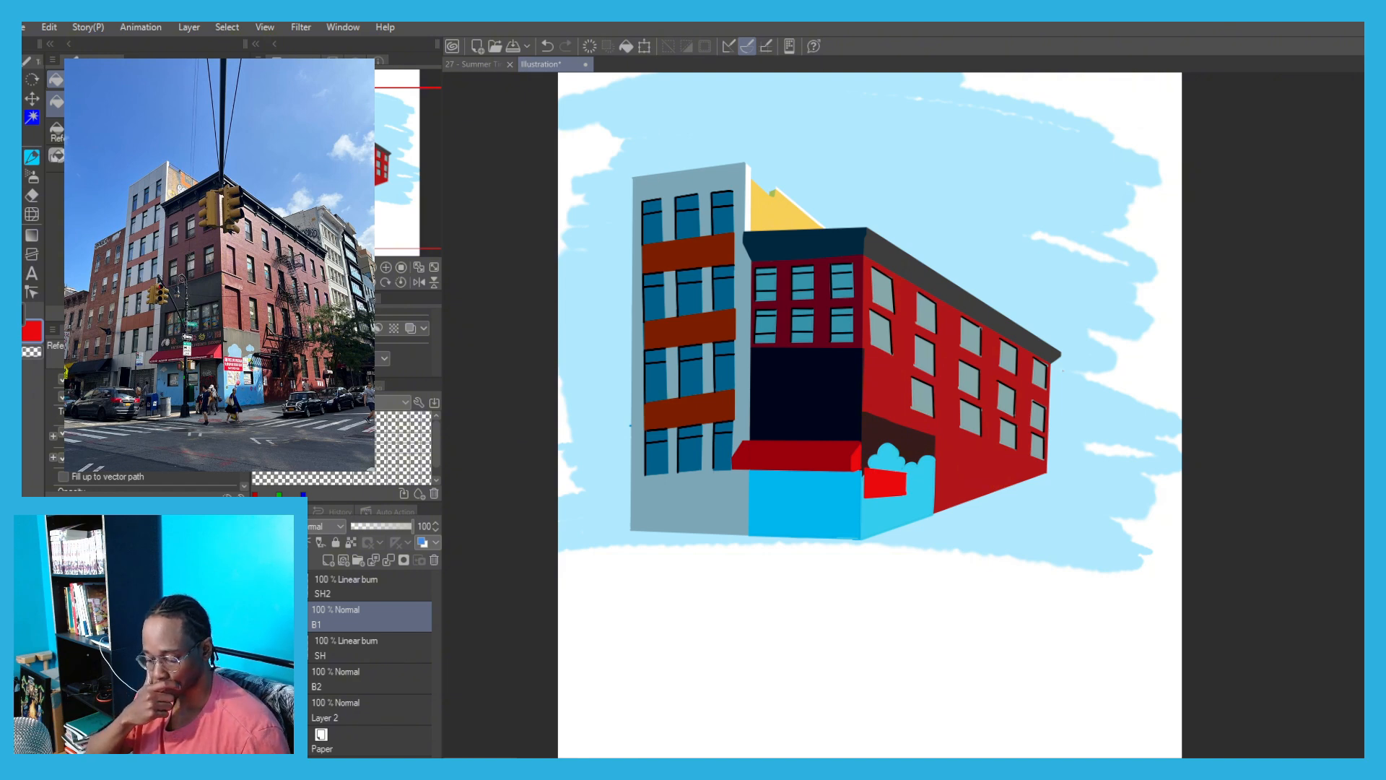
# Switch the drawing color to white, add a new layer and move it directly below layer B2.
pyautogui.press('x')
pyautogui.hotkey('ctrl', 'shift', 'n')
pyautogui.scroll(3, 930, 413)
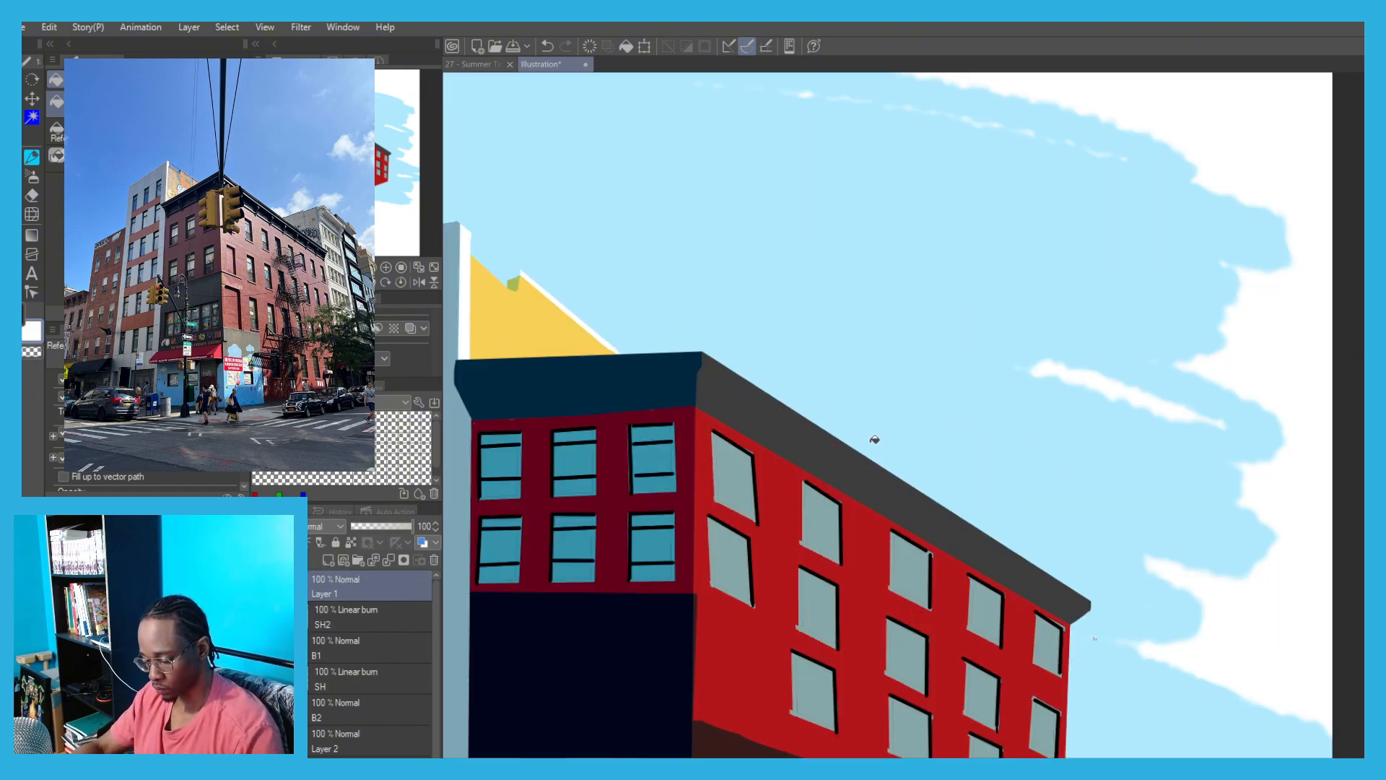
pyautogui.press('p')
pyautogui.moveTo(800, 412); pyautogui.dragTo(820, 396)
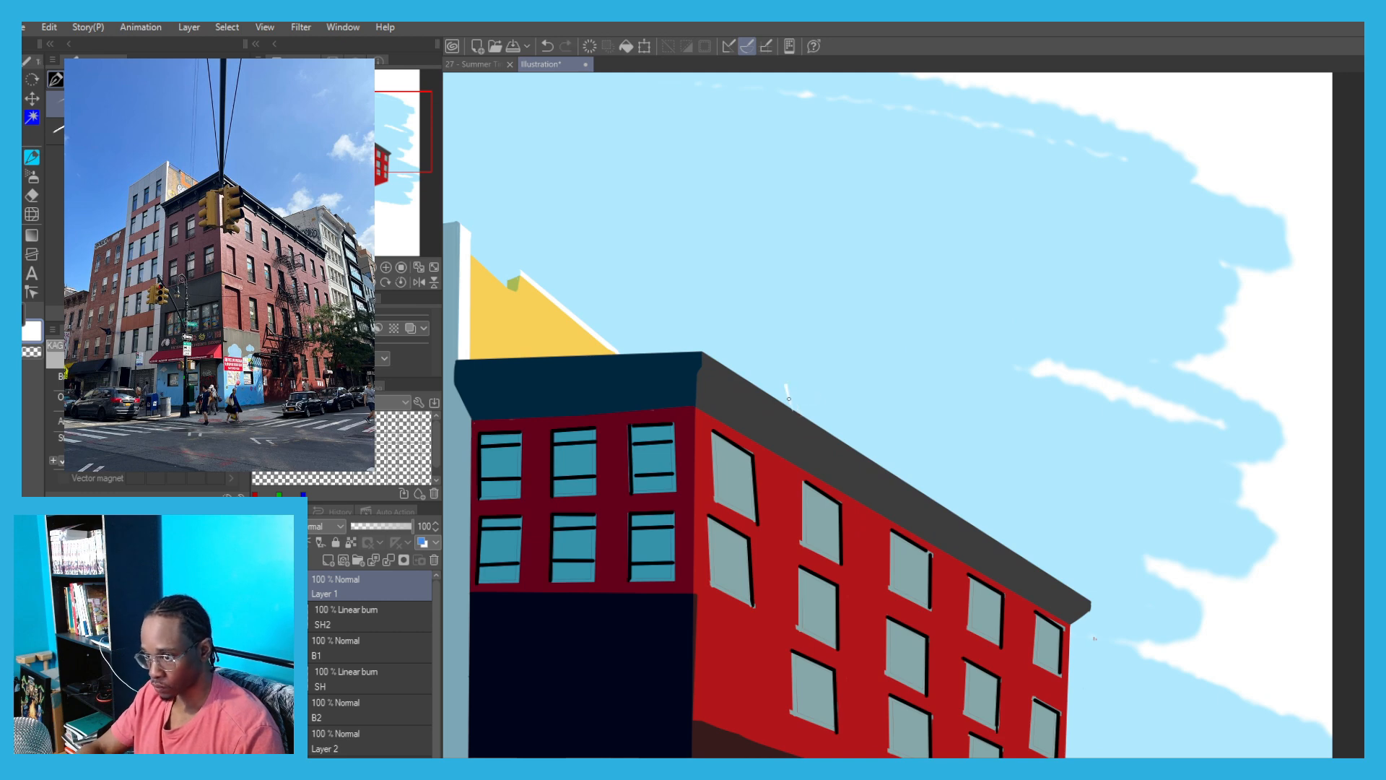
pyautogui.hotkey('ctrl', 'z')
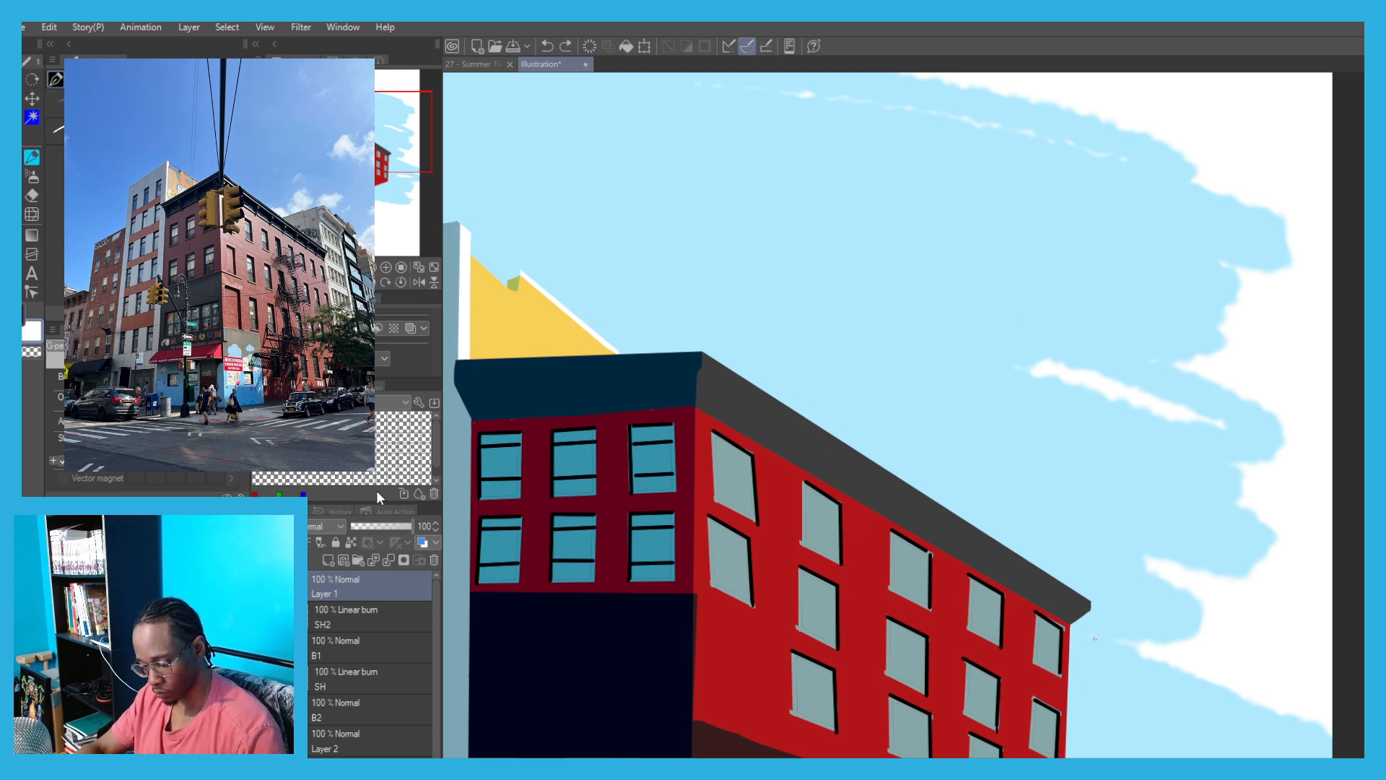
pyautogui.moveTo(336, 586); pyautogui.dragTo(332, 722)
# Outline two white clouds in the sky behind the red building's sloping roofline and fill them with white.
pyautogui.moveTo(791, 410)
pyautogui.mouseDown()
pyautogui.moveTo(821, 387)
pyautogui.moveTo(960, 379)
pyautogui.moveTo(951, 444)
pyautogui.moveTo(888, 468)
pyautogui.mouseUp()
pyautogui.hotkey('ctrl', 'z')
pyautogui.moveTo(985, 430)
pyautogui.mouseDown()
pyautogui.moveTo(1030, 426)
pyautogui.moveTo(1005, 531)
pyautogui.moveTo(989, 534)
pyautogui.mouseUp()
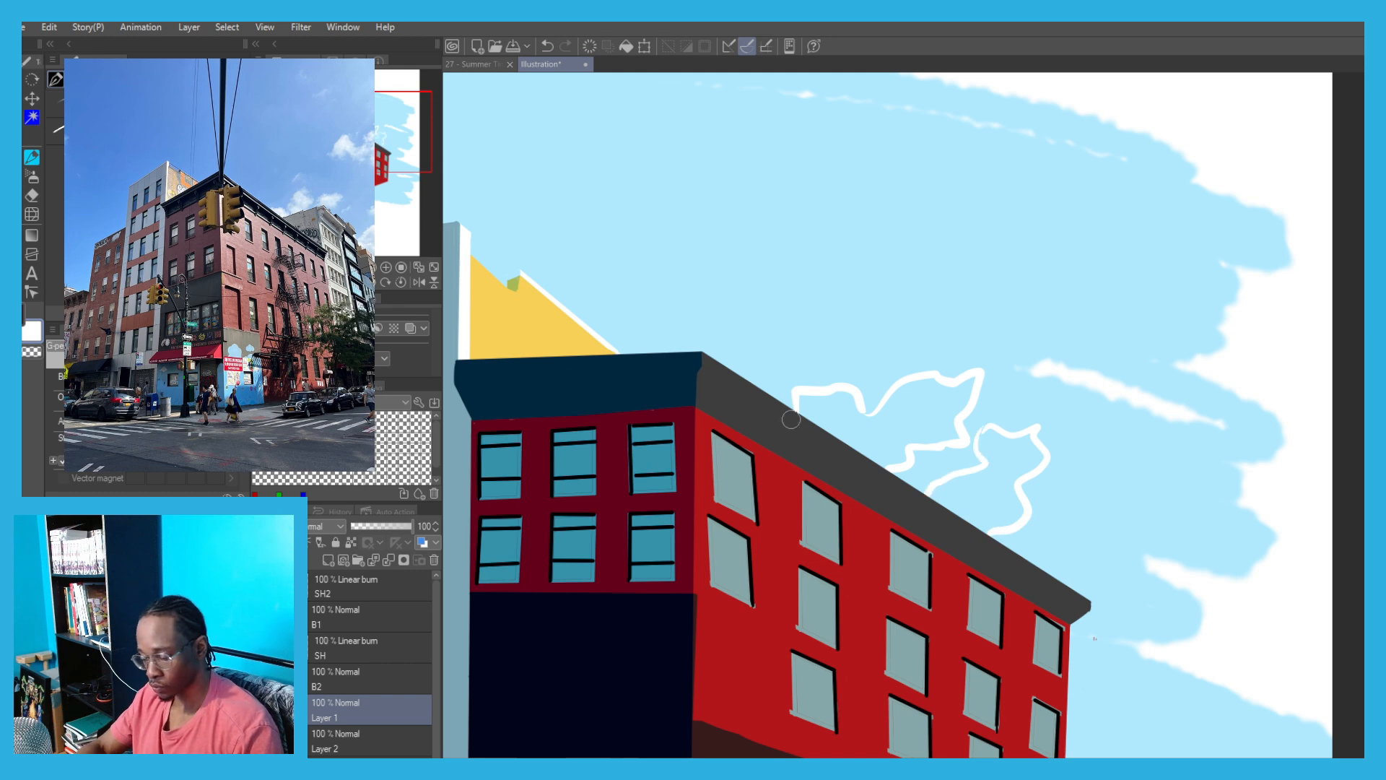
pyautogui.press('g')
pyautogui.click(925, 408)
pyautogui.click(979, 482)
pyautogui.scroll(-4, 979, 482)
pyautogui.moveTo(661, 402); pyautogui.dragTo(756, 268)
pyautogui.scroll(-3, 712, 339)
pyautogui.scroll(3, 712, 362)
pyautogui.moveTo(590, 358); pyautogui.dragTo(653, 393)
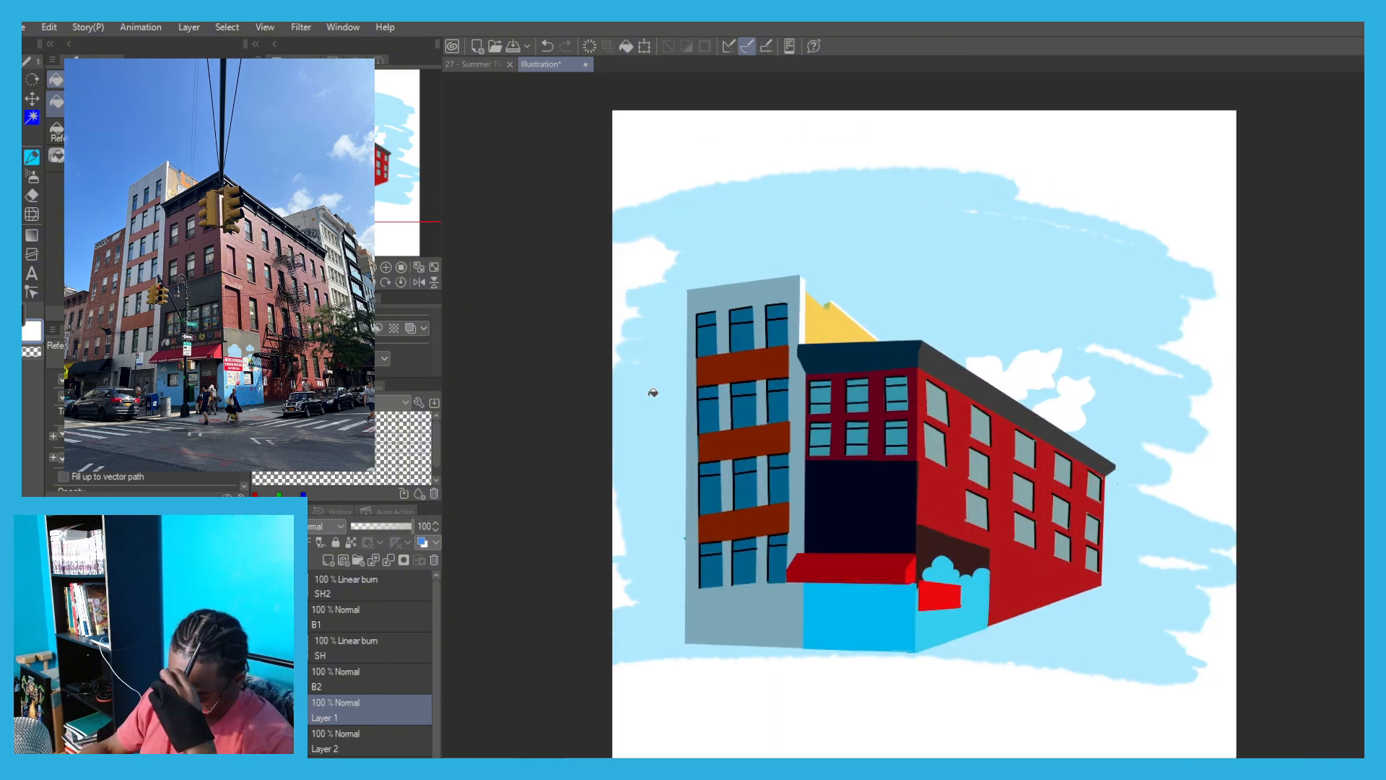
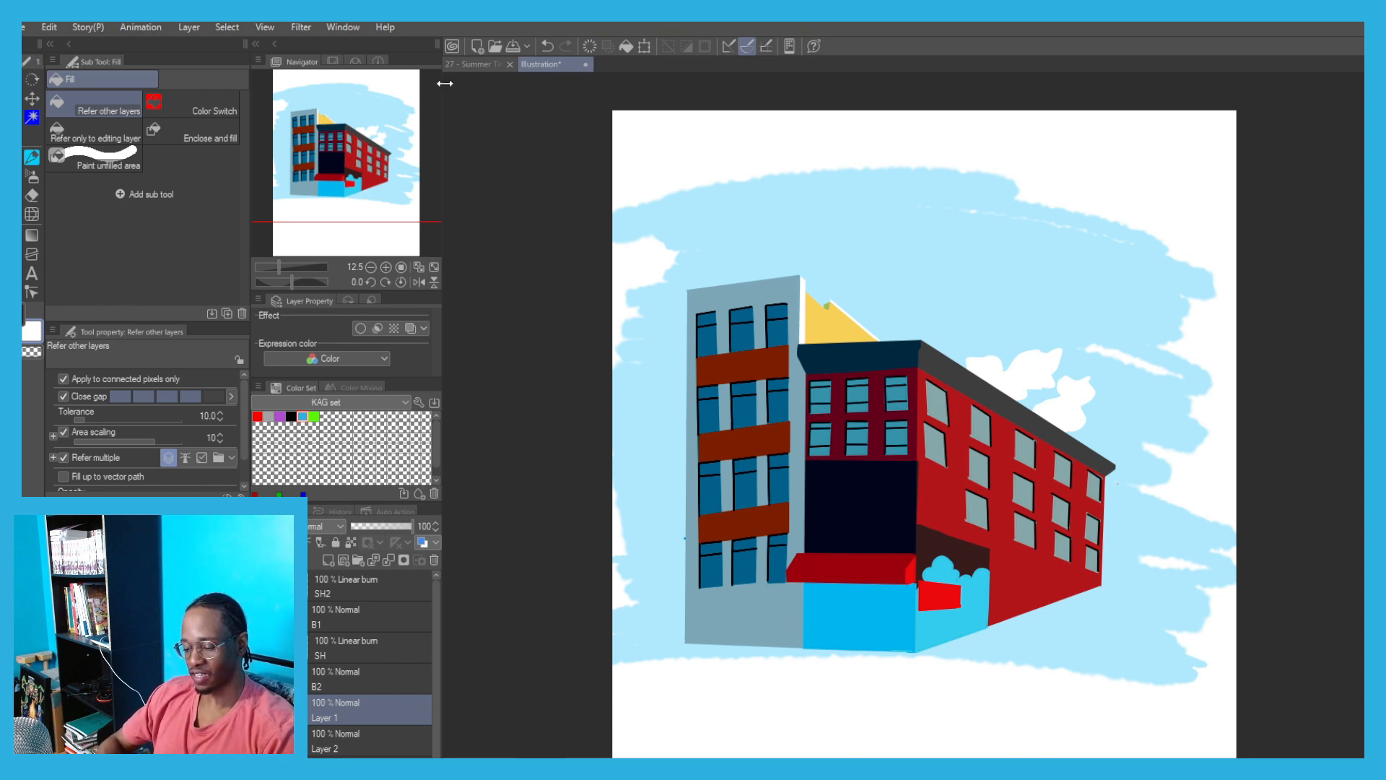
# Compare the Summer Time Karla illustration with the city scene, then examine the scene's buildings and clouds up close.
pyautogui.click(471, 64)
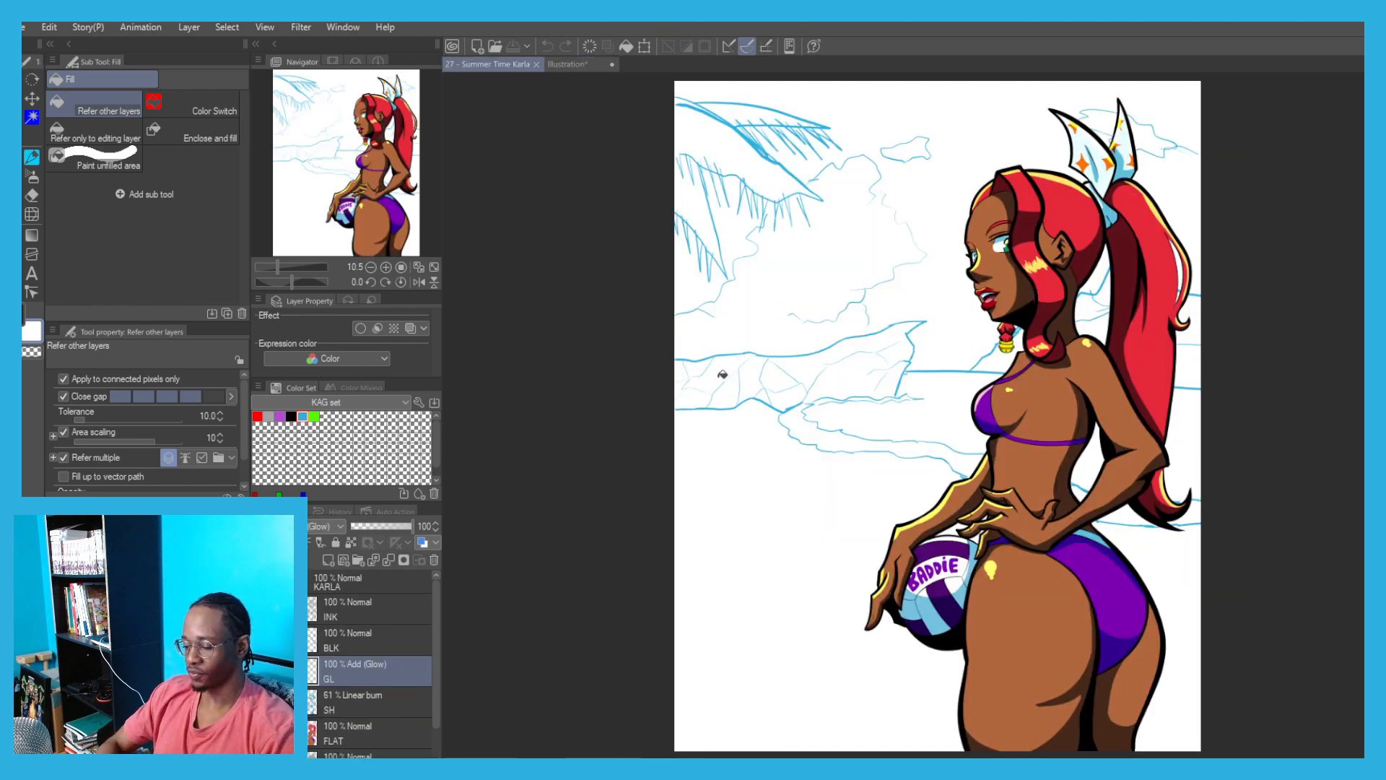
pyautogui.click(567, 65)
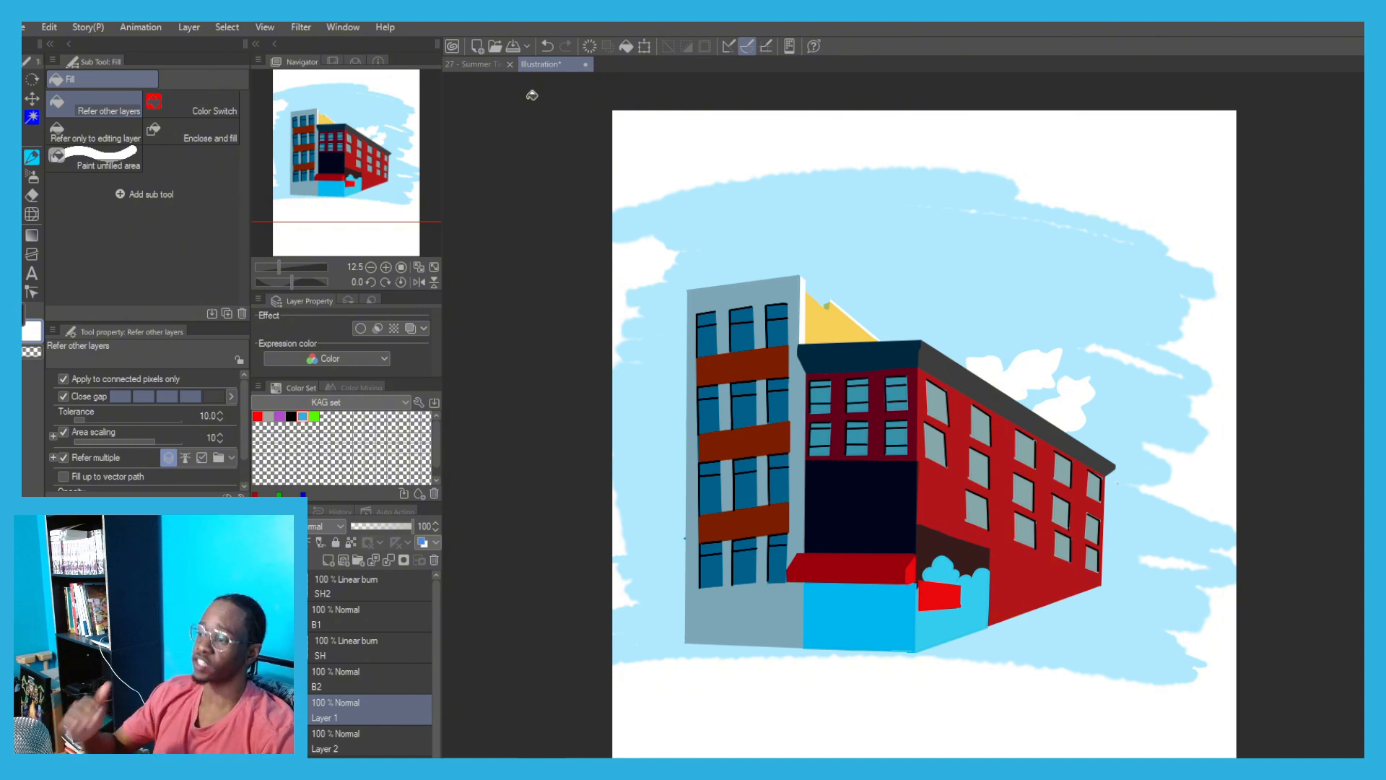
pyautogui.click(477, 65)
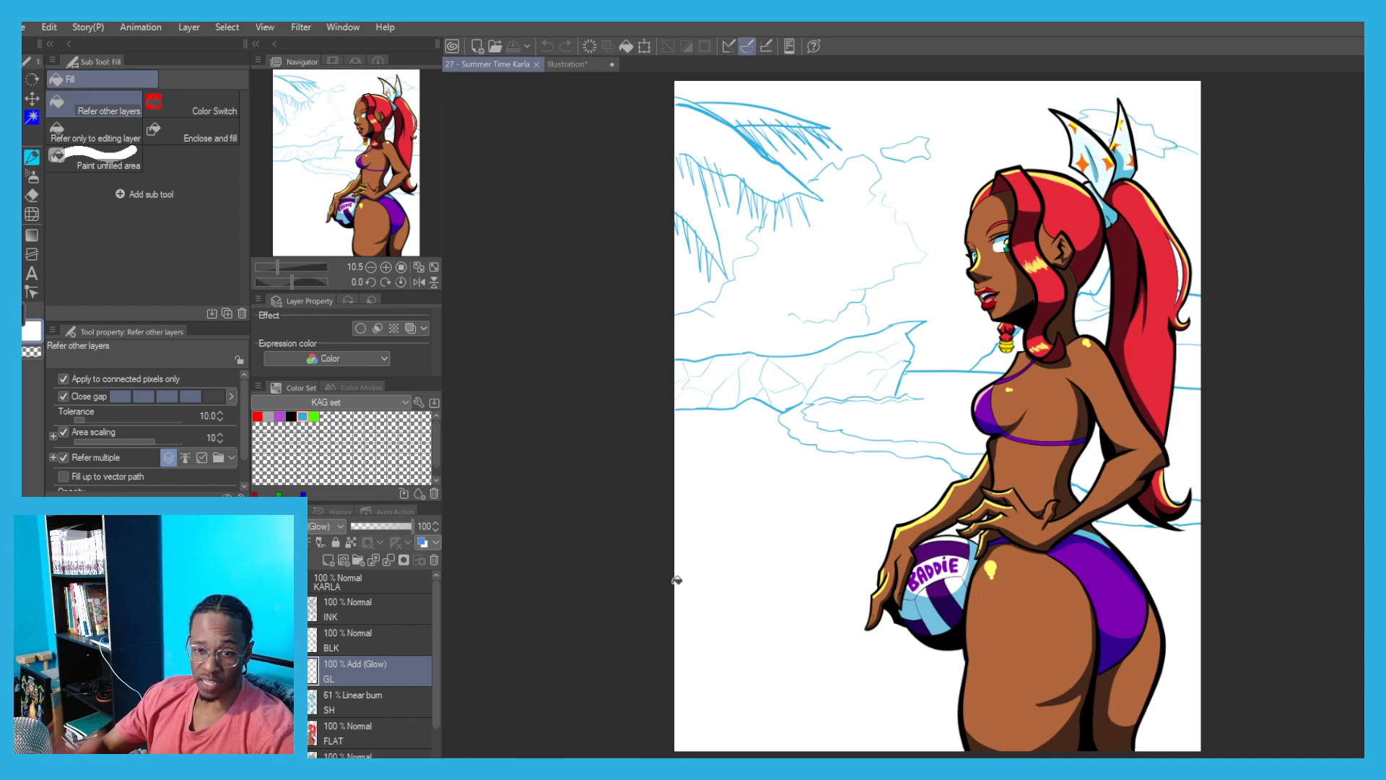
pyautogui.click(570, 67)
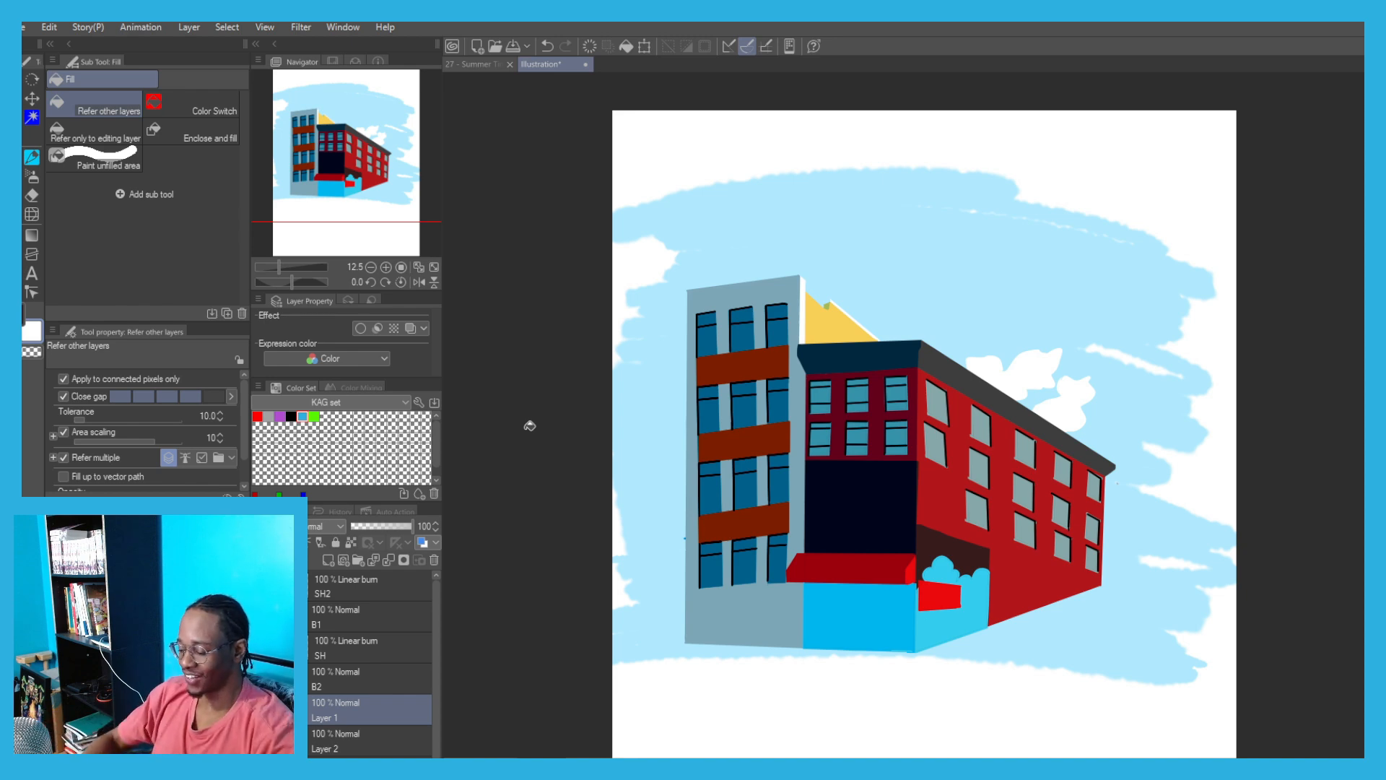
pyautogui.scroll(5, 1071, 528)
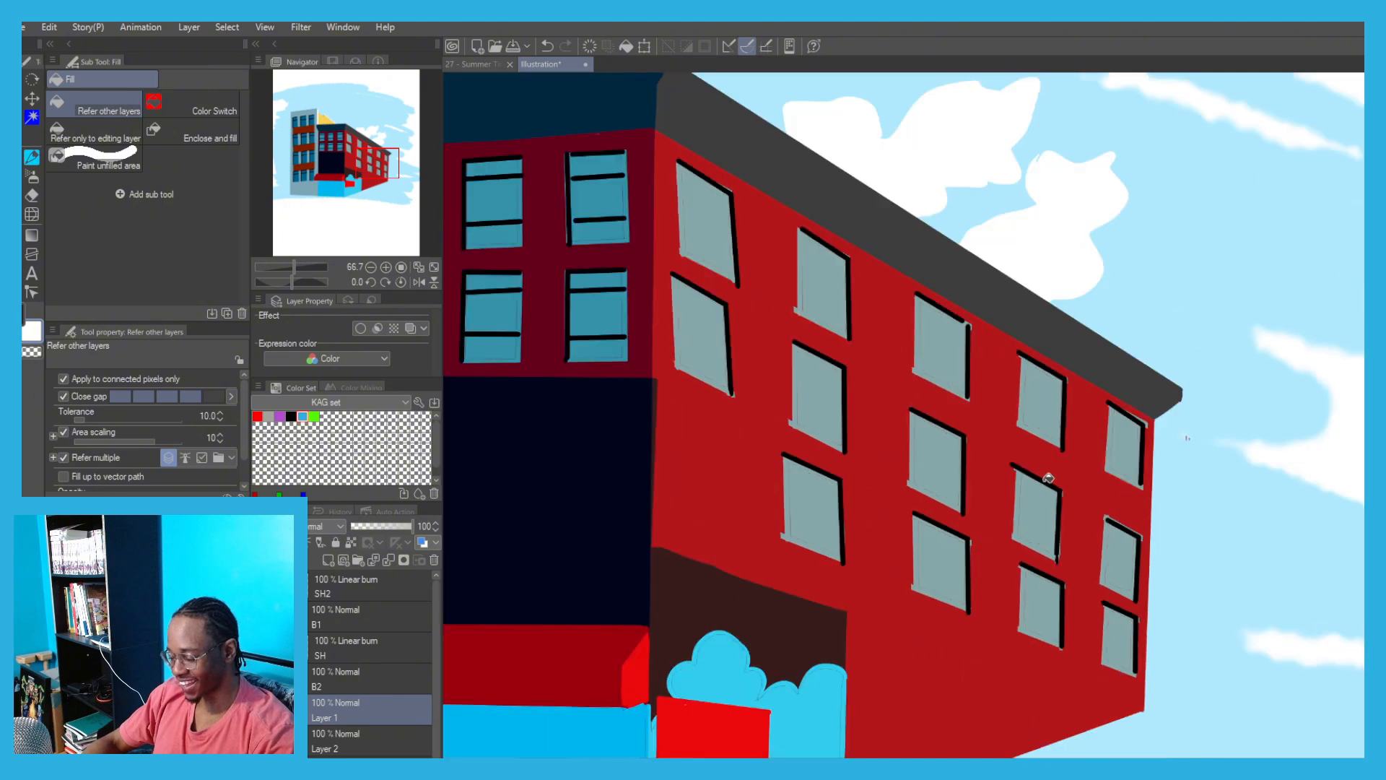
pyautogui.scroll(-3, 1049, 478)
pyautogui.moveTo(707, 427); pyautogui.dragTo(926, 588)
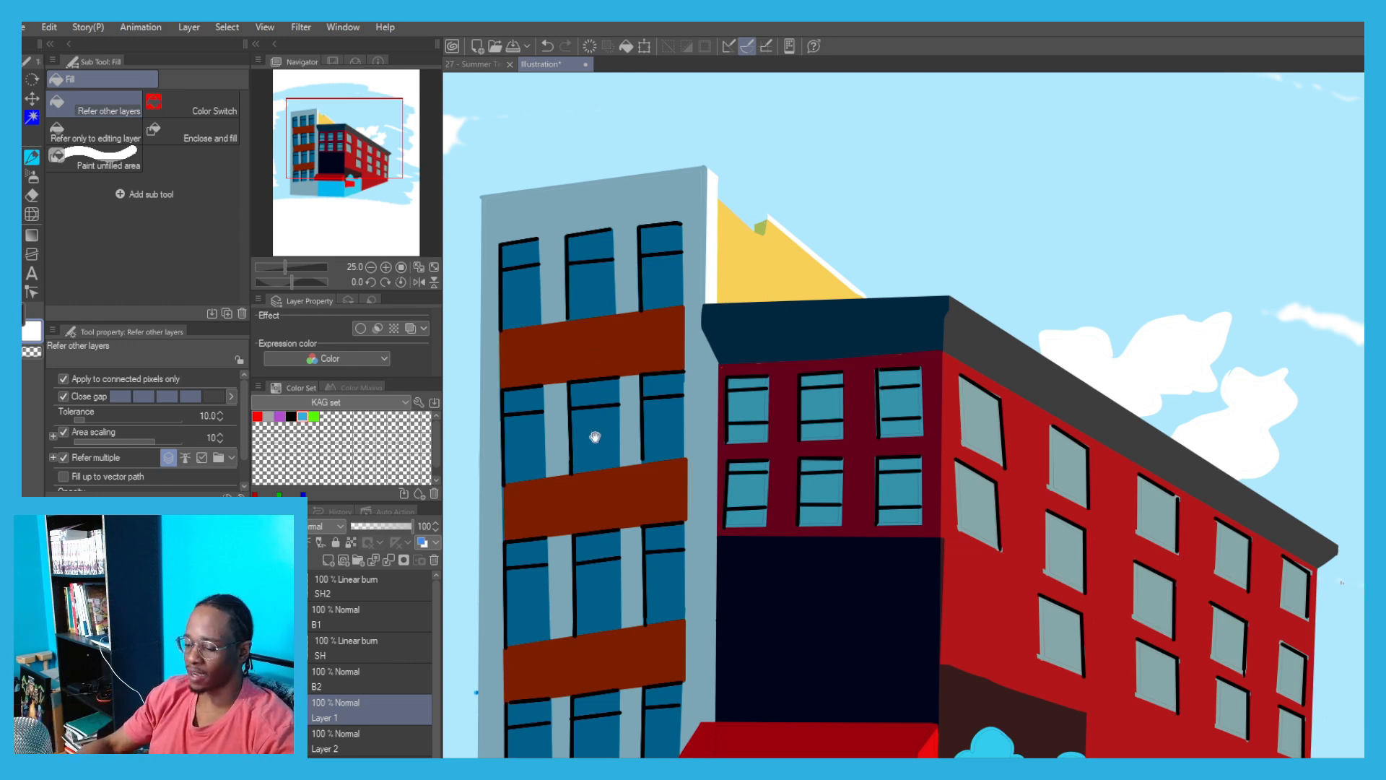
pyautogui.moveTo(595, 436); pyautogui.dragTo(616, 474)
pyautogui.moveTo(570, 365); pyautogui.dragTo(588, 405)
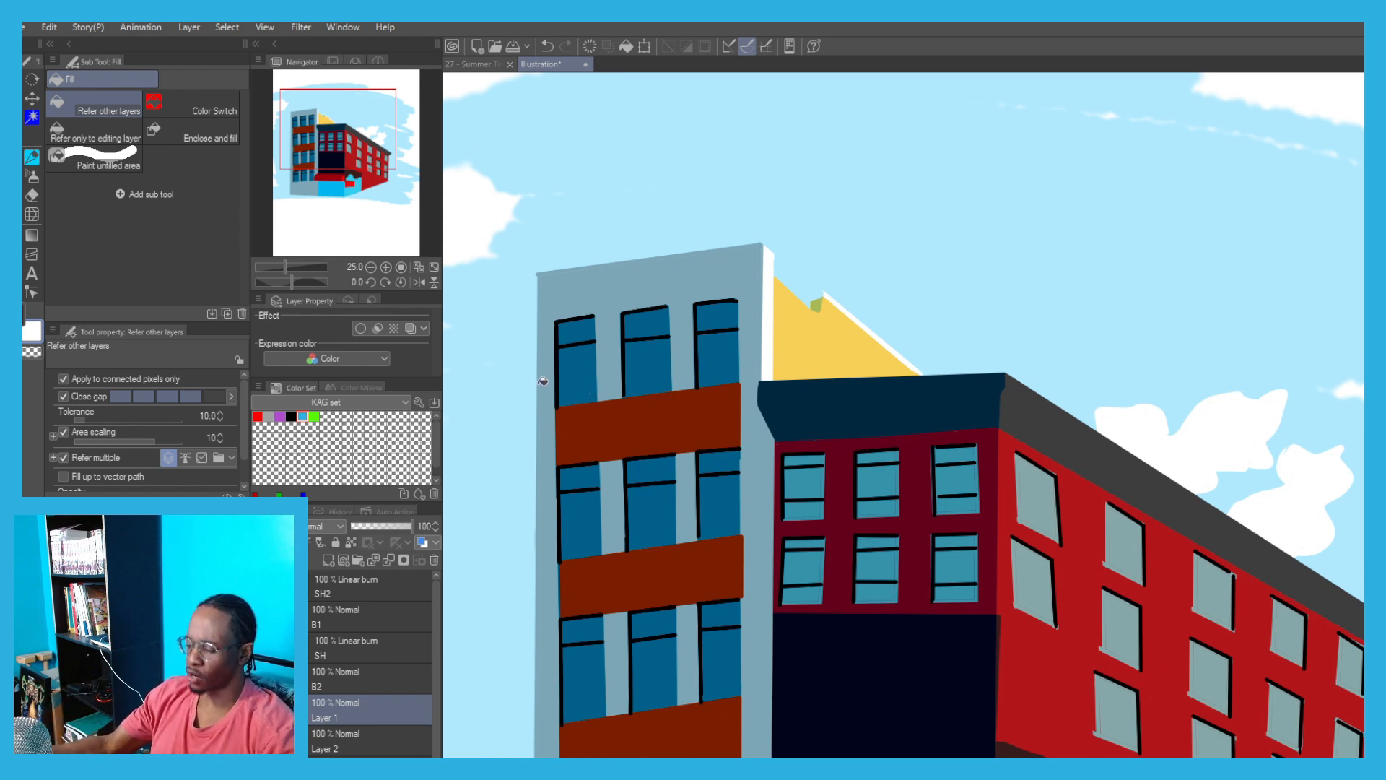
pyautogui.moveTo(1049, 432); pyautogui.dragTo(924, 407)
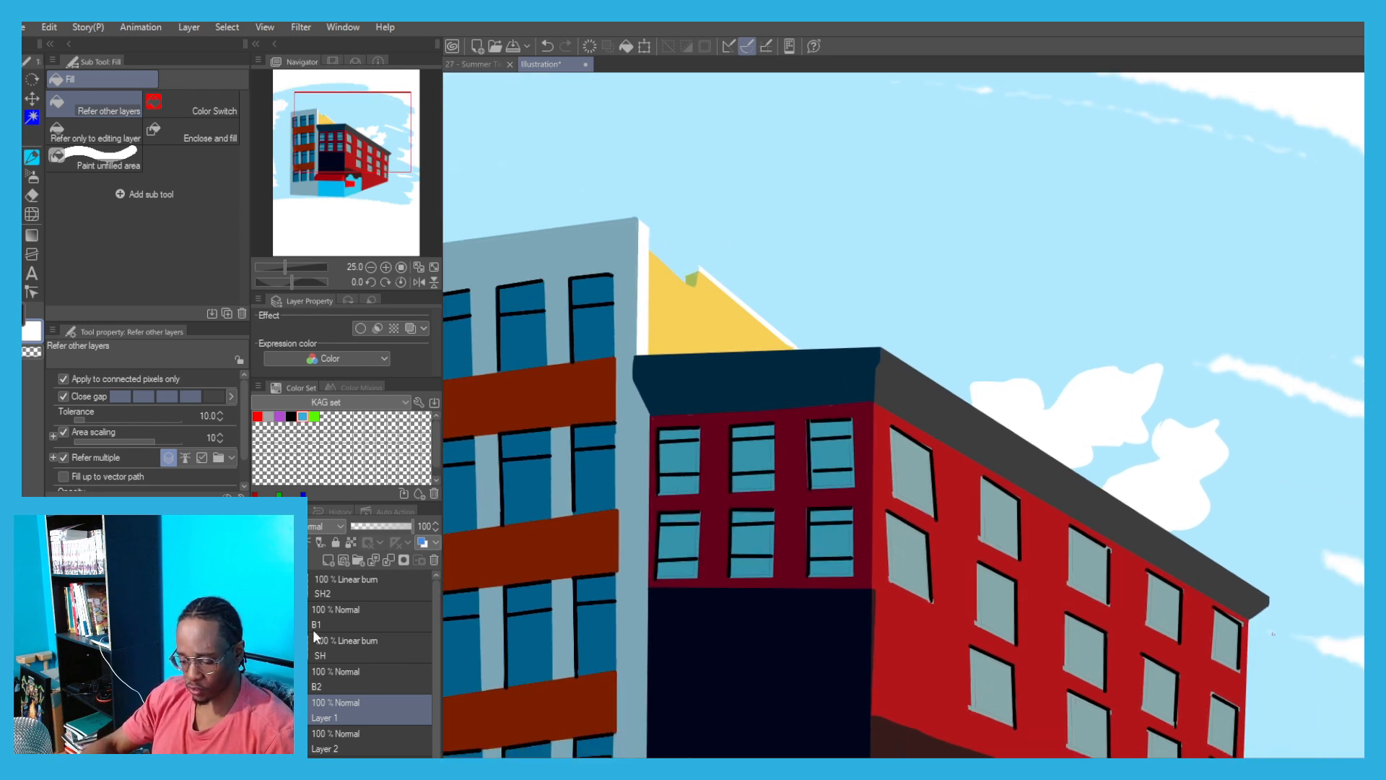
# Add a new layer above SH2 and ready the G-pen in the sky's light blue at the far end of the roof.
pyautogui.click(310, 593)
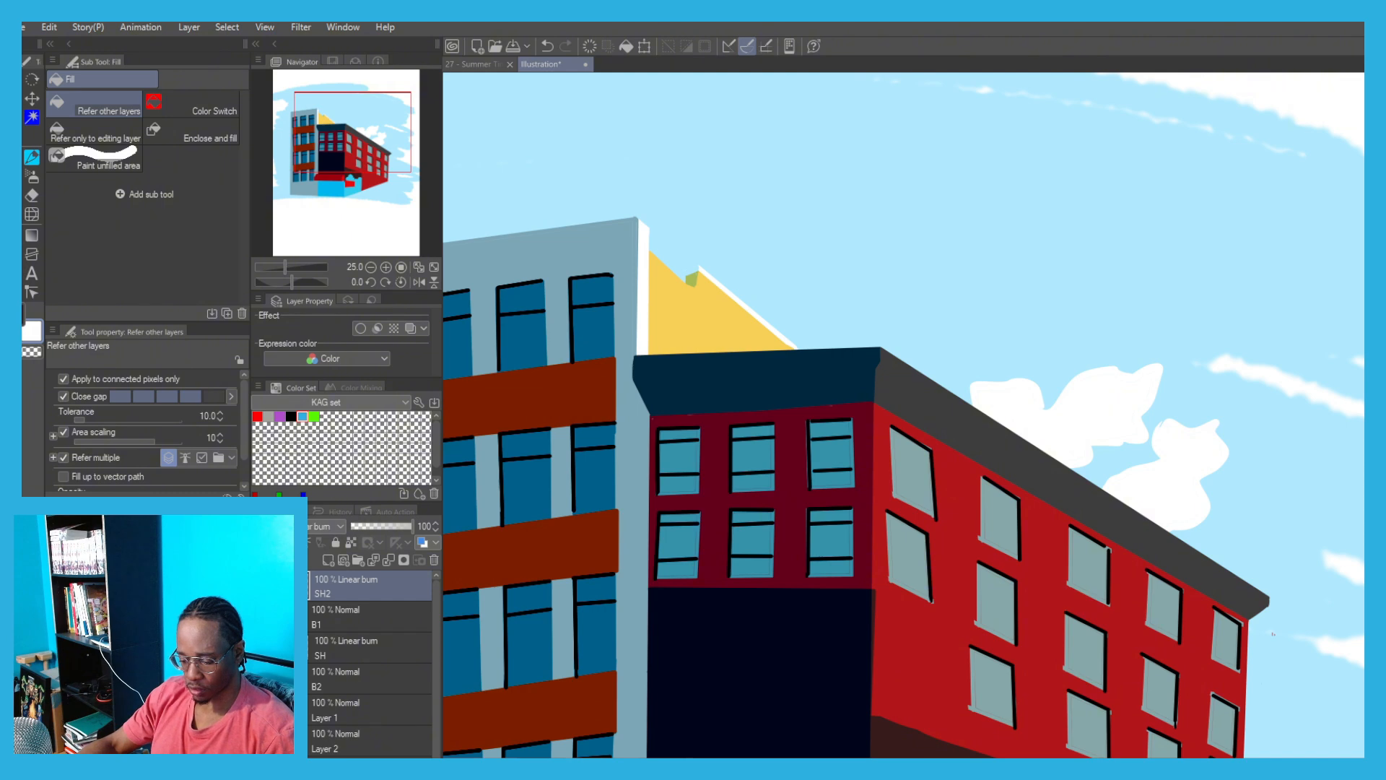
pyautogui.click(327, 560)
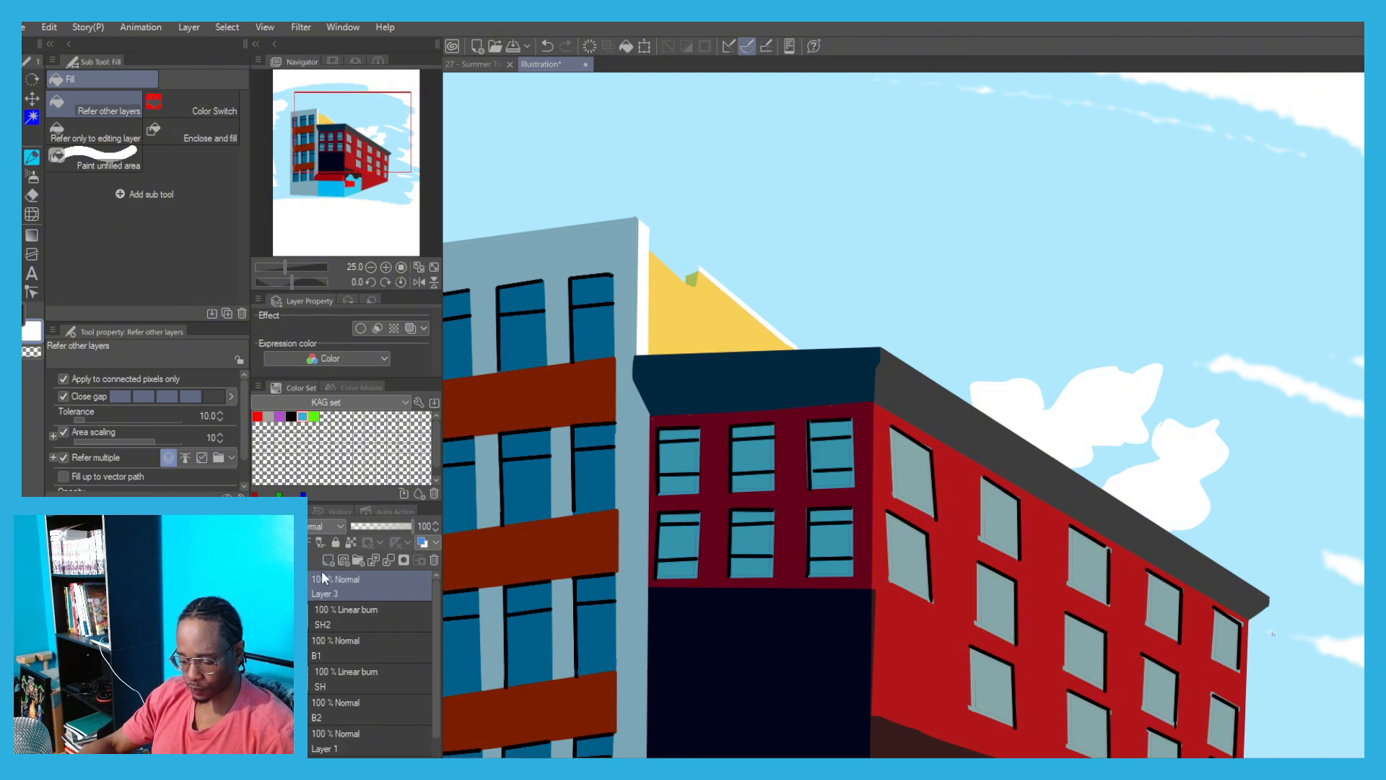
pyautogui.hotkey('ctrl', 'alt', 'g')
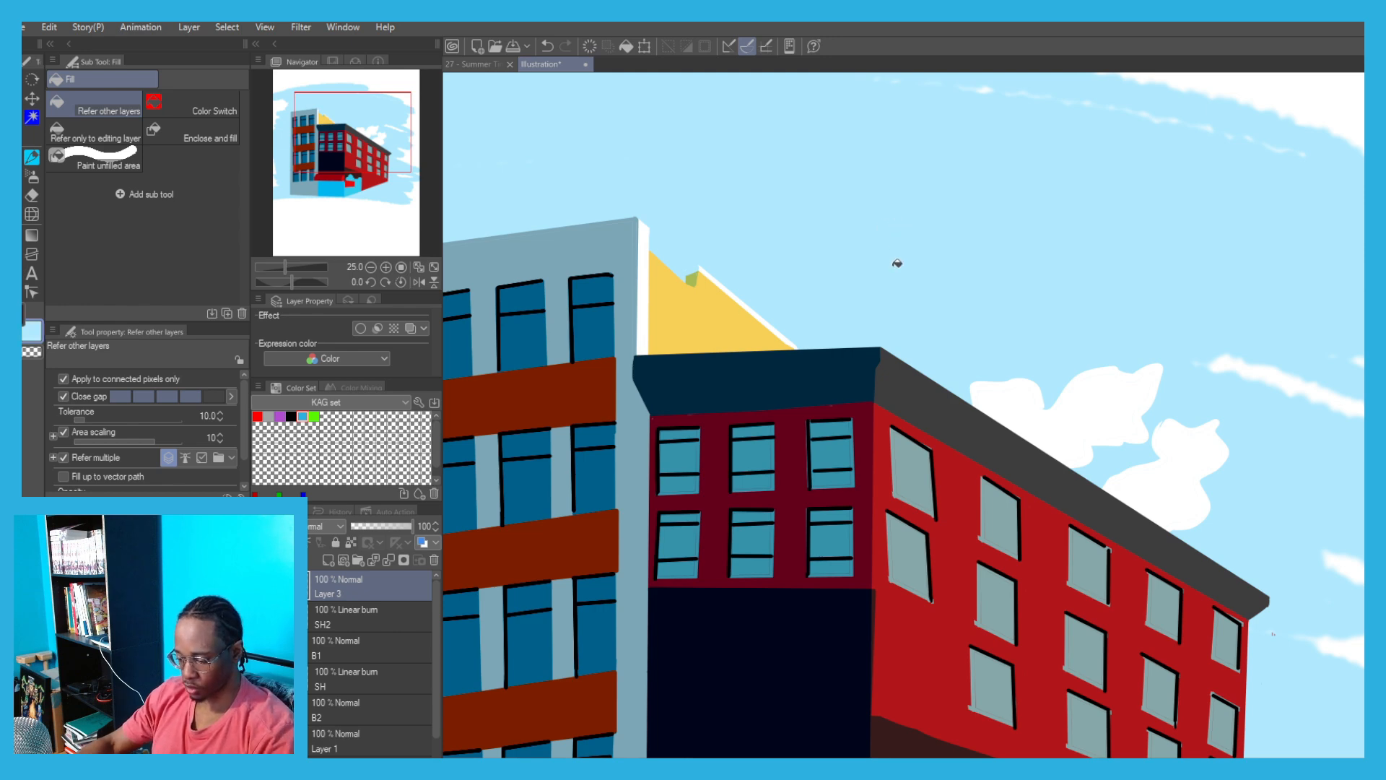
pyautogui.press('p')
pyautogui.scroll(3, 1232, 582)
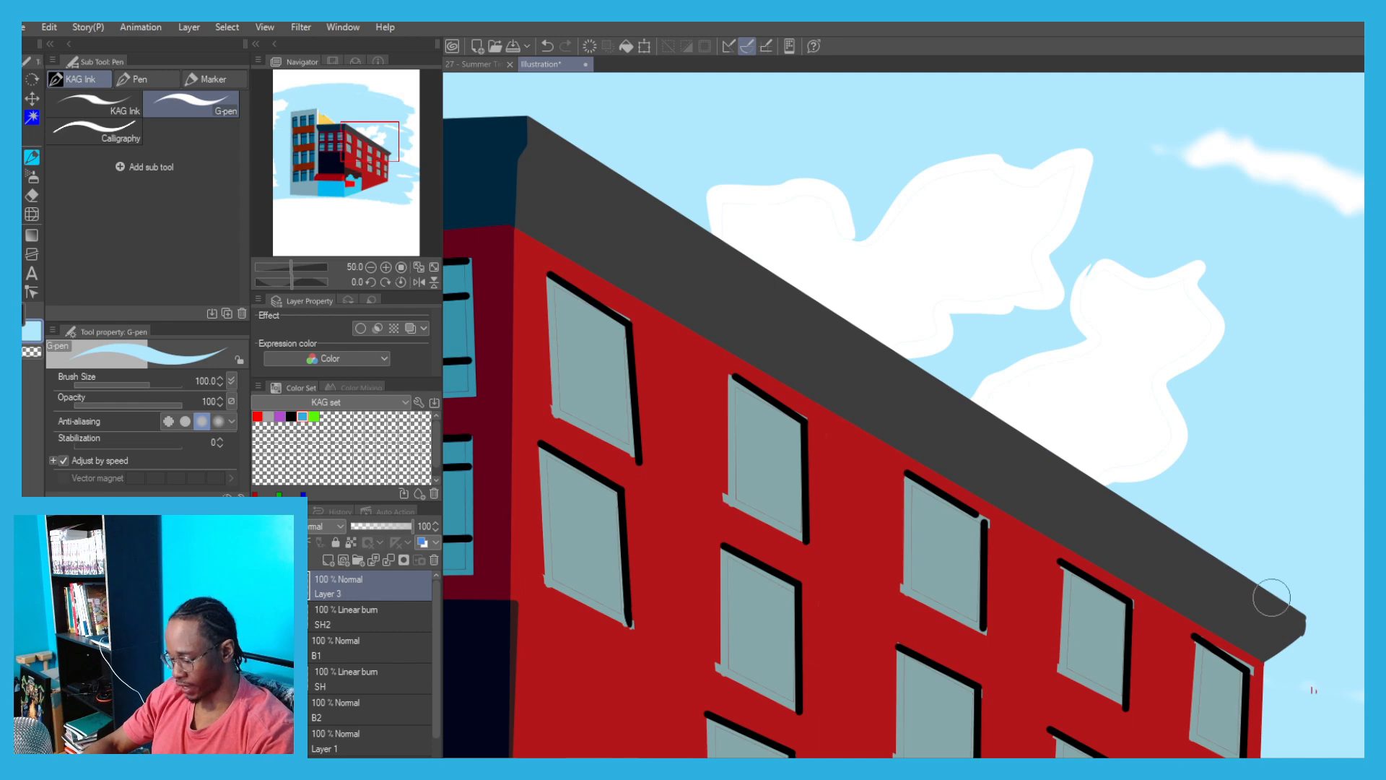
pyautogui.scroll(2, 1293, 607)
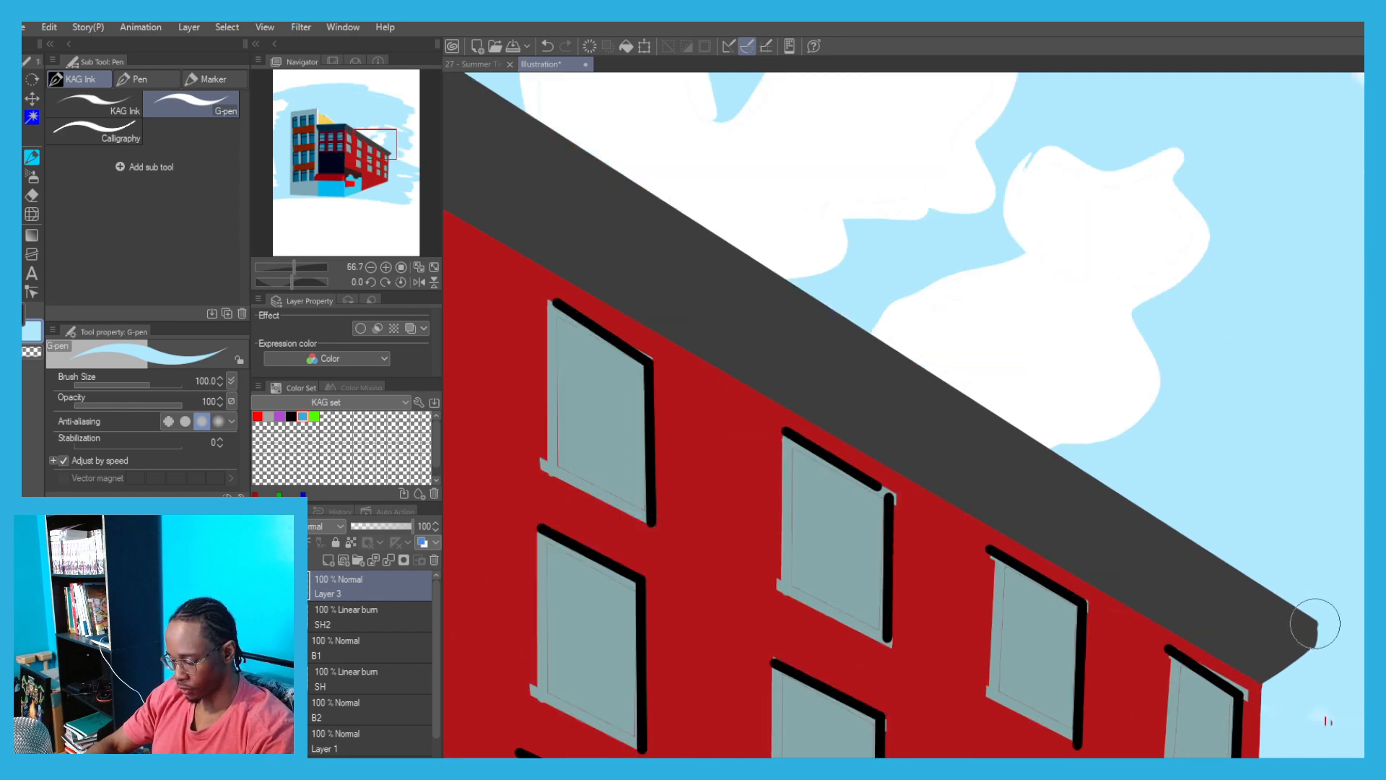
# Ink a straight light-blue highlight along the upper edge of the red building's sloping roof with KAG Ink and set its layer to Add (Glow).
pyautogui.click(94, 103)
pyautogui.moveTo(444, 83); pyautogui.dragTo(542, 310)
pyautogui.keyDown('shift'); pyautogui.click(631, 342); pyautogui.keyUp('shift')
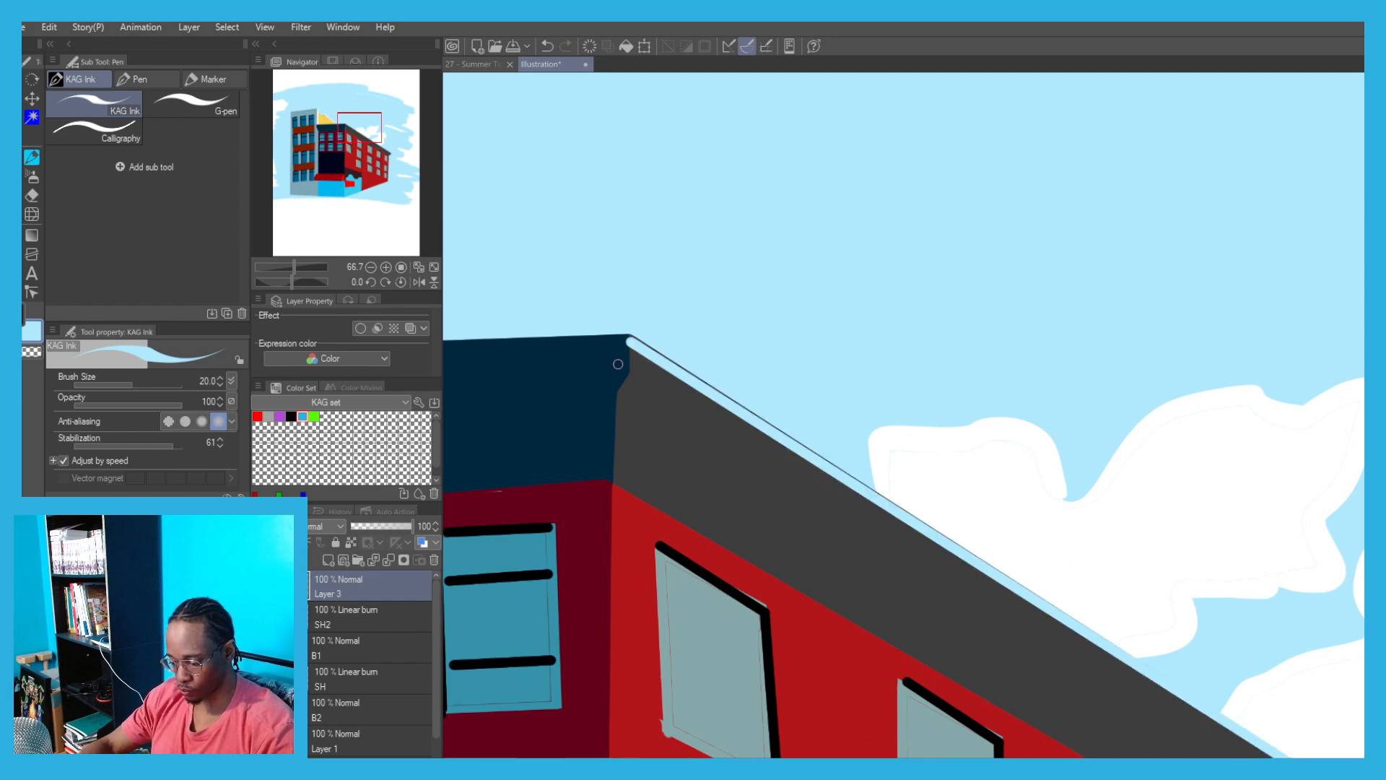
pyautogui.scroll(-2, 596, 366)
pyautogui.scroll(-2, 585, 350)
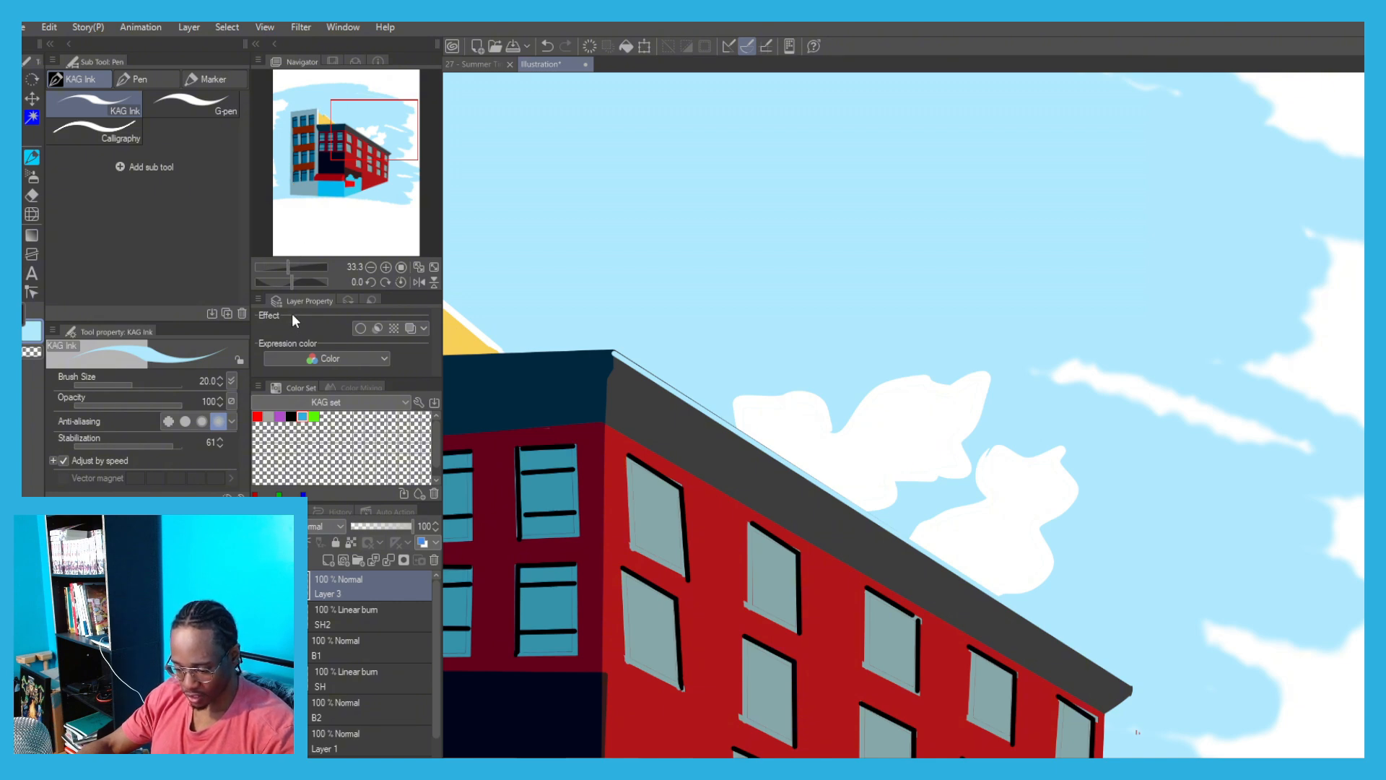
pyautogui.click(293, 280)
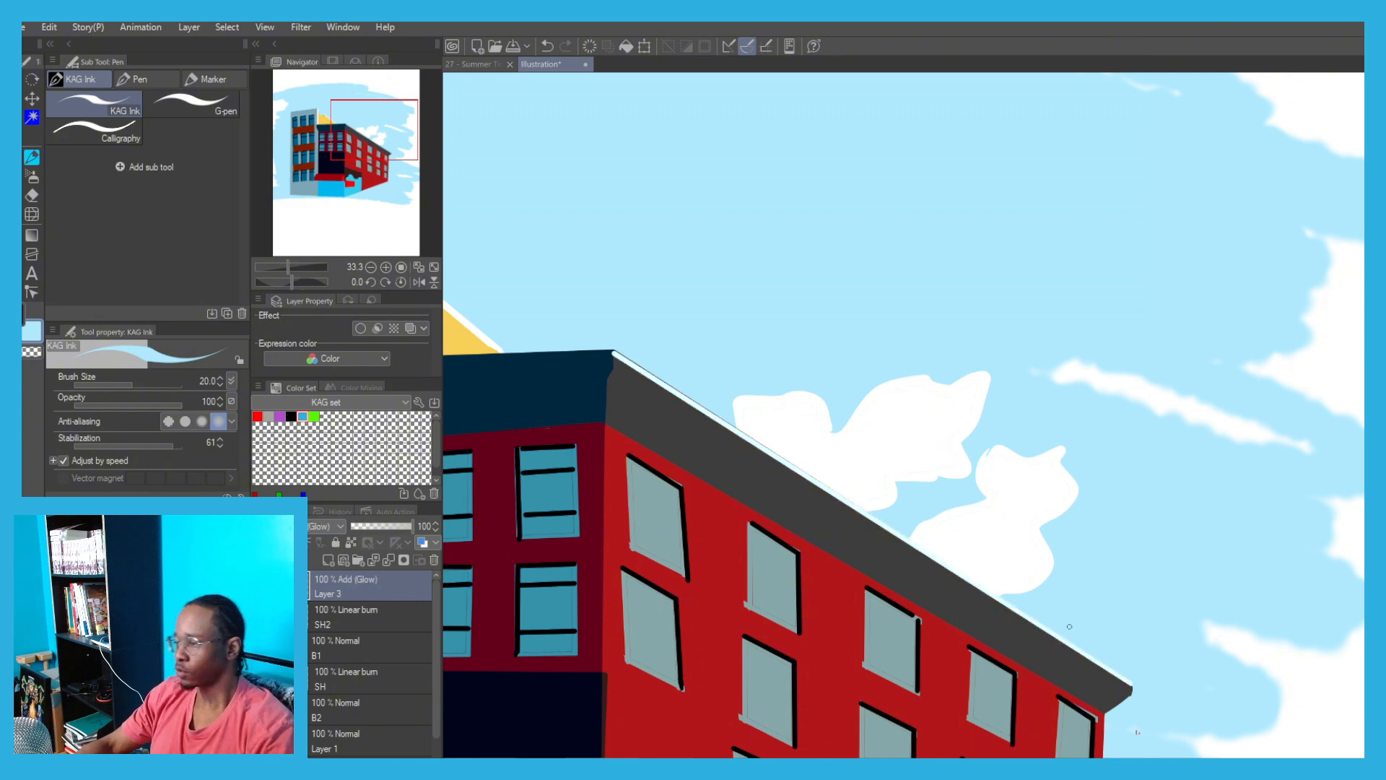
# Draw a second straight highlight line across the dark roof cornice, just below and parallel to the roof-edge highlight.
pyautogui.scroll(4, 1069, 626)
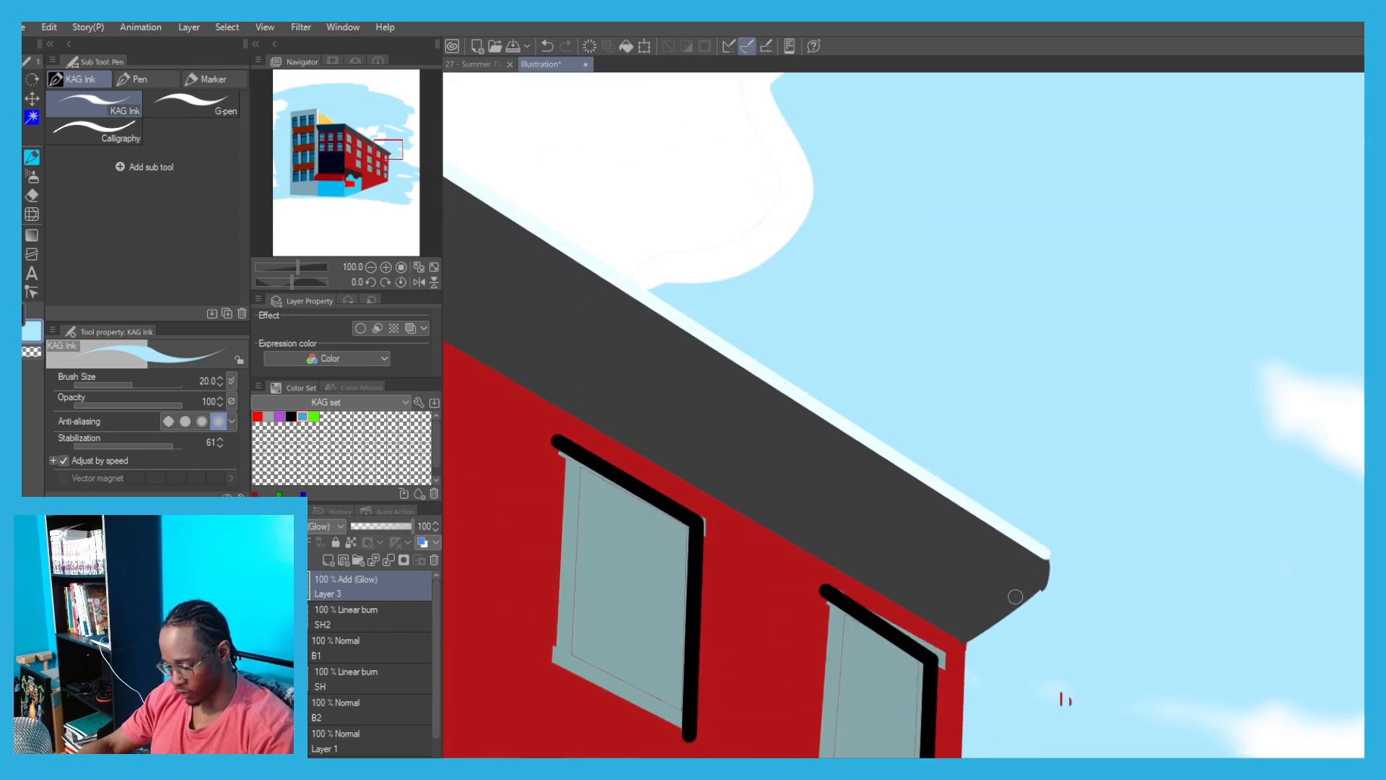
pyautogui.scroll(-3, 771, 399)
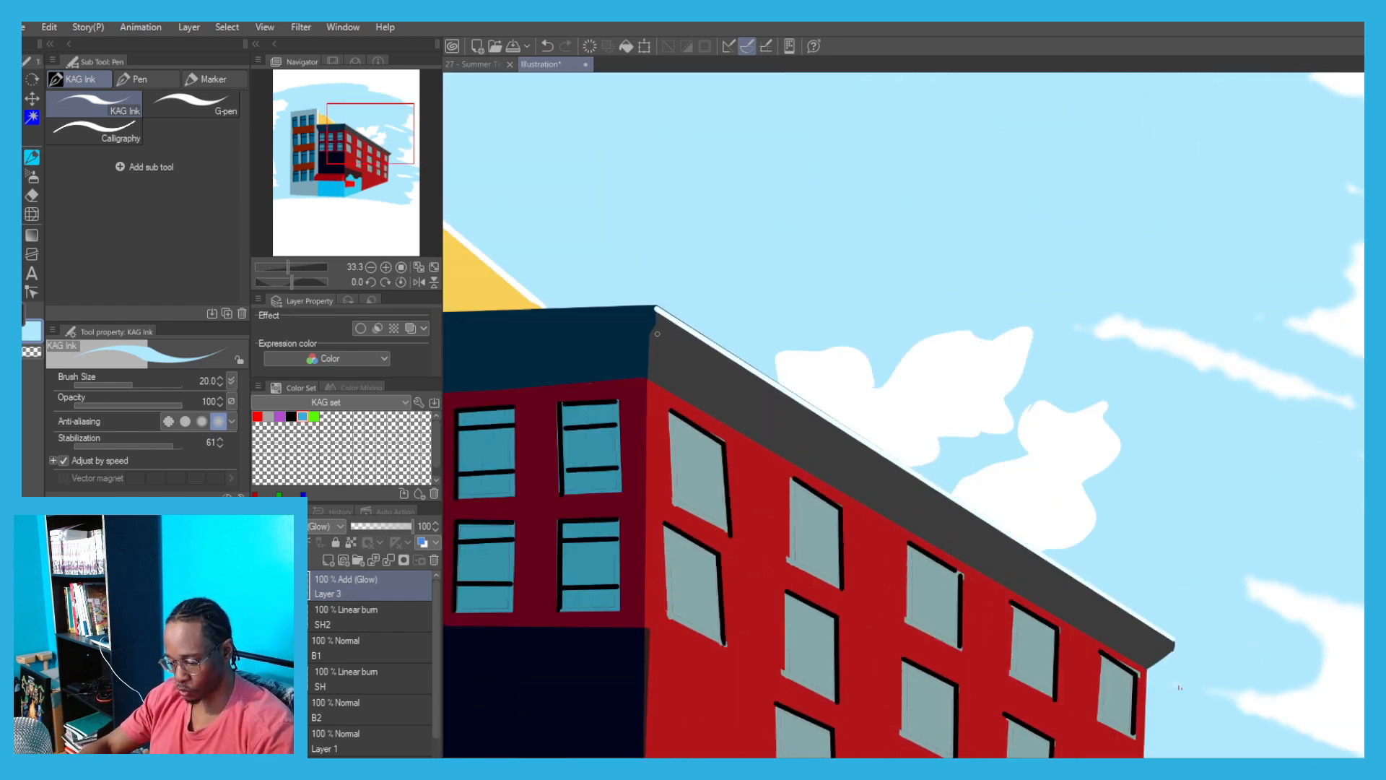
pyautogui.moveTo(657, 334)
pyautogui.mouseDown()
pyautogui.moveTo(1168, 652)
pyautogui.moveTo(654, 335)
pyautogui.mouseUp()
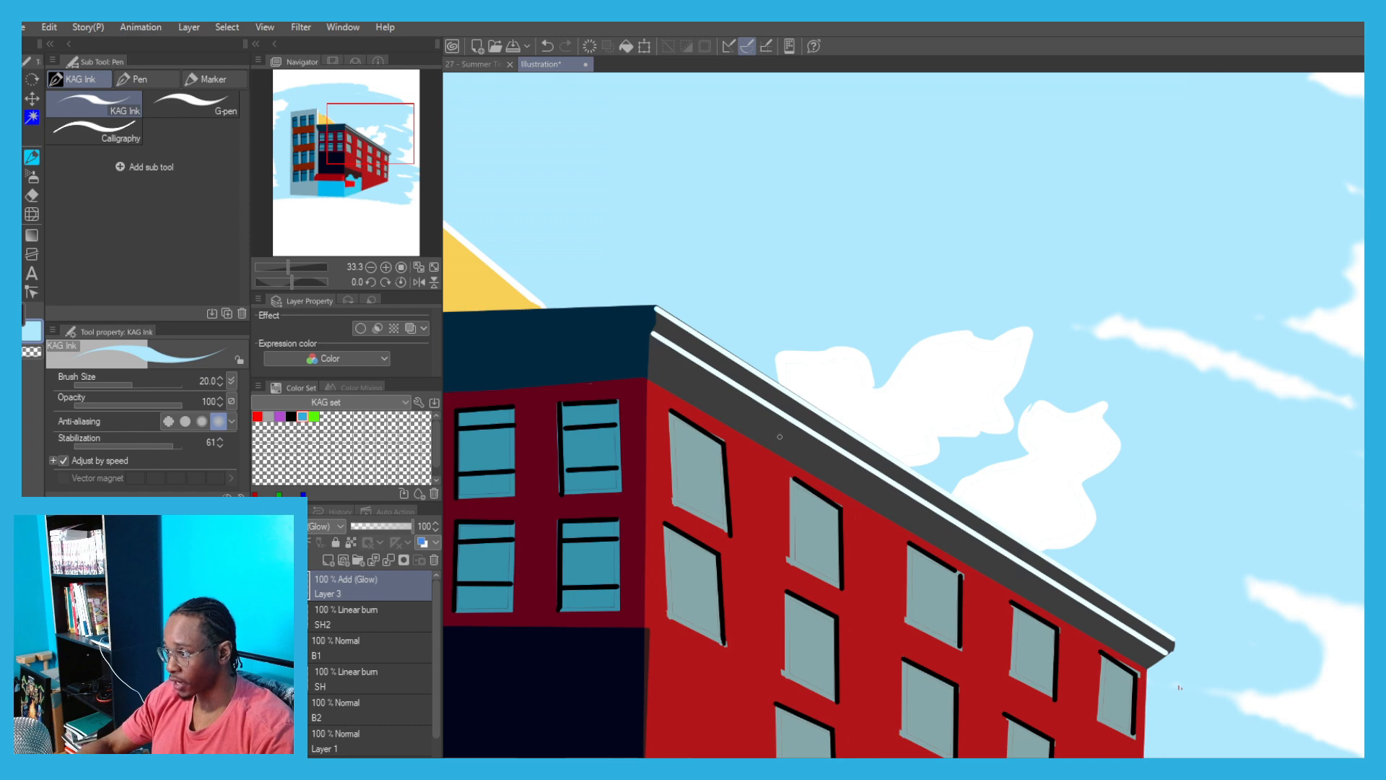
# Draw two short wavy highlights running down the dark cornice from the lower highlight line, above the first two window columns.
pyautogui.scroll(2, 796, 459)
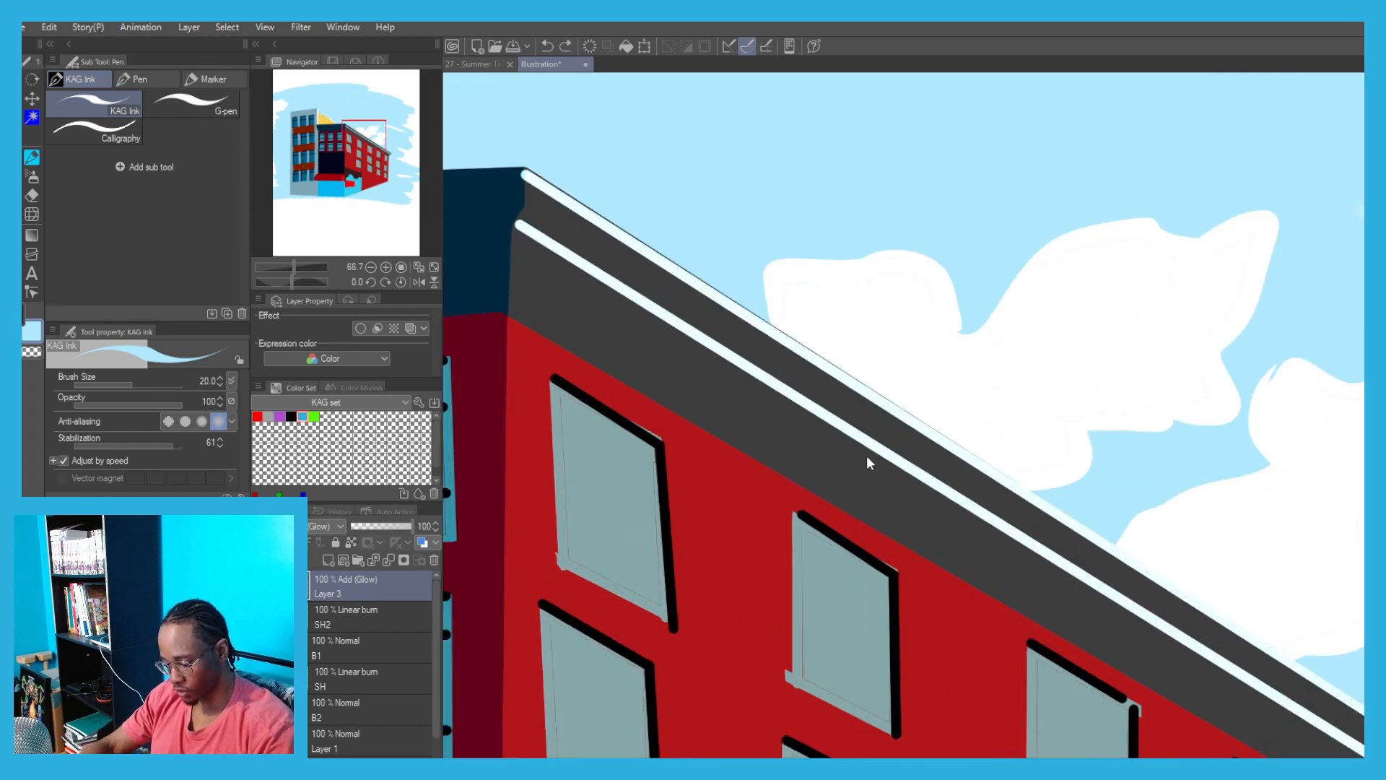
pyautogui.moveTo(870, 464)
pyautogui.mouseDown()
pyautogui.moveTo(867, 449)
pyautogui.moveTo(839, 506)
pyautogui.moveTo(870, 451)
pyautogui.mouseUp()
pyautogui.moveTo(667, 375)
pyautogui.mouseDown()
pyautogui.moveTo(787, 411)
pyautogui.moveTo(747, 397)
pyautogui.moveTo(747, 384)
pyautogui.moveTo(720, 442)
pyautogui.mouseUp()
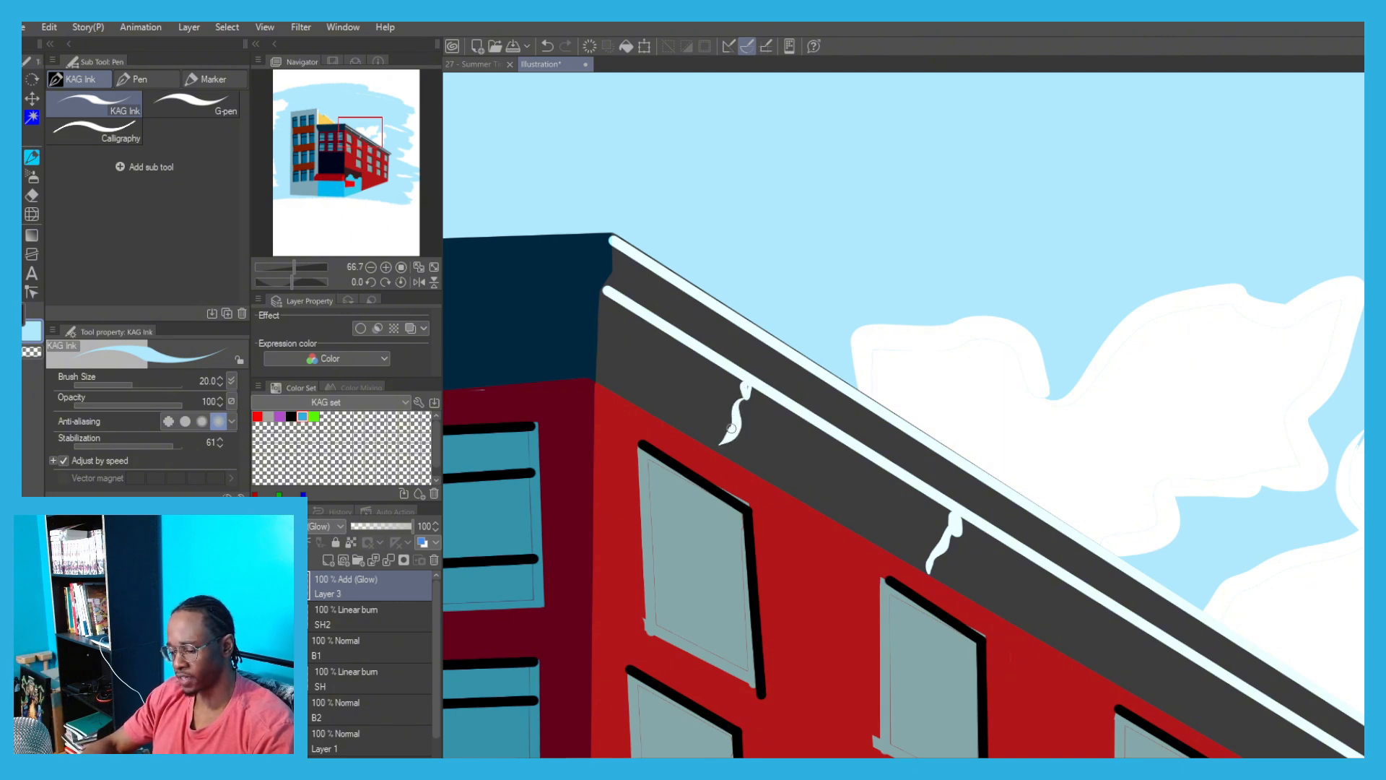
pyautogui.moveTo(1069, 571); pyautogui.dragTo(893, 464)
pyautogui.scroll(-4, 810, 461)
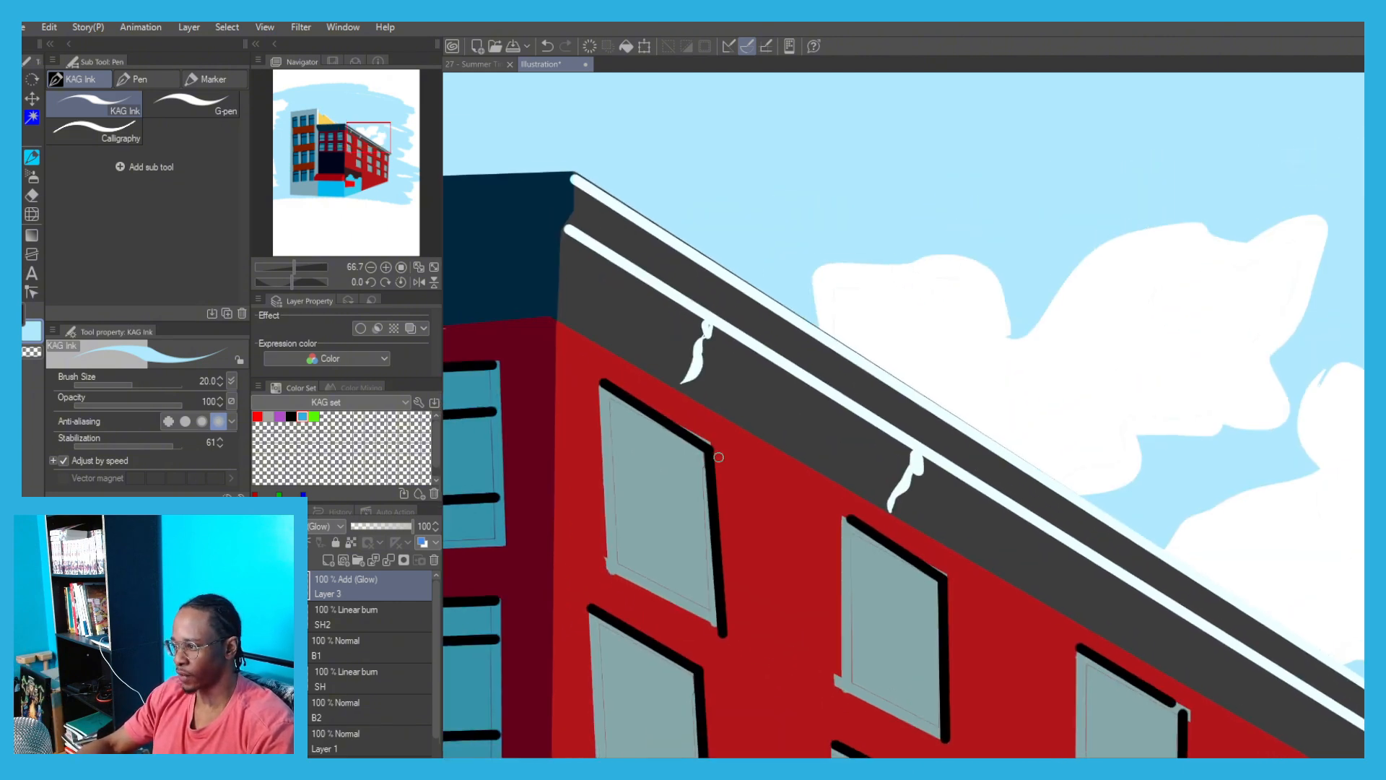
# Draw a diagonal glow highlight across the glass of the top-row window in the second column, undoing unsatisfactory strokes.
pyautogui.scroll(3, 847, 429)
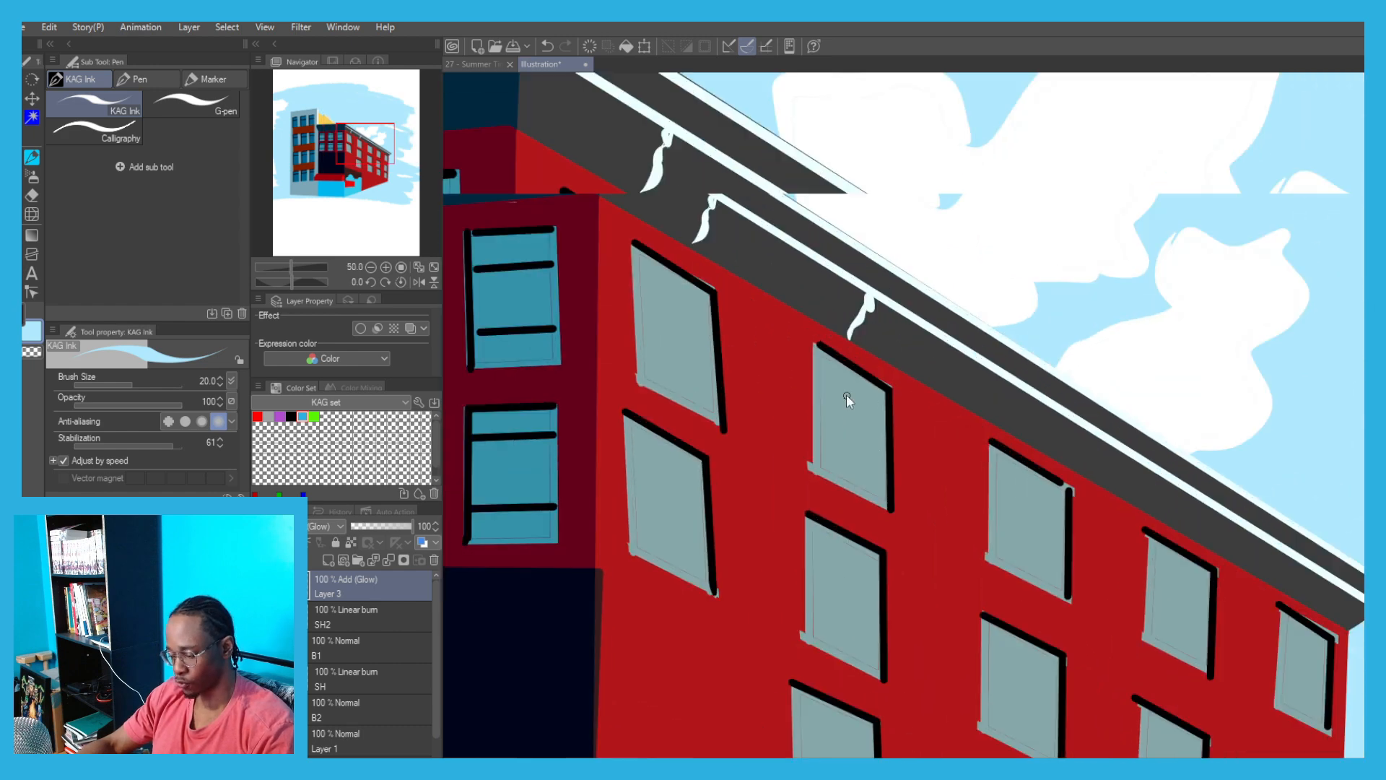
pyautogui.moveTo(916, 488); pyautogui.dragTo(791, 438)
pyautogui.hotkey('ctrl', 'z')
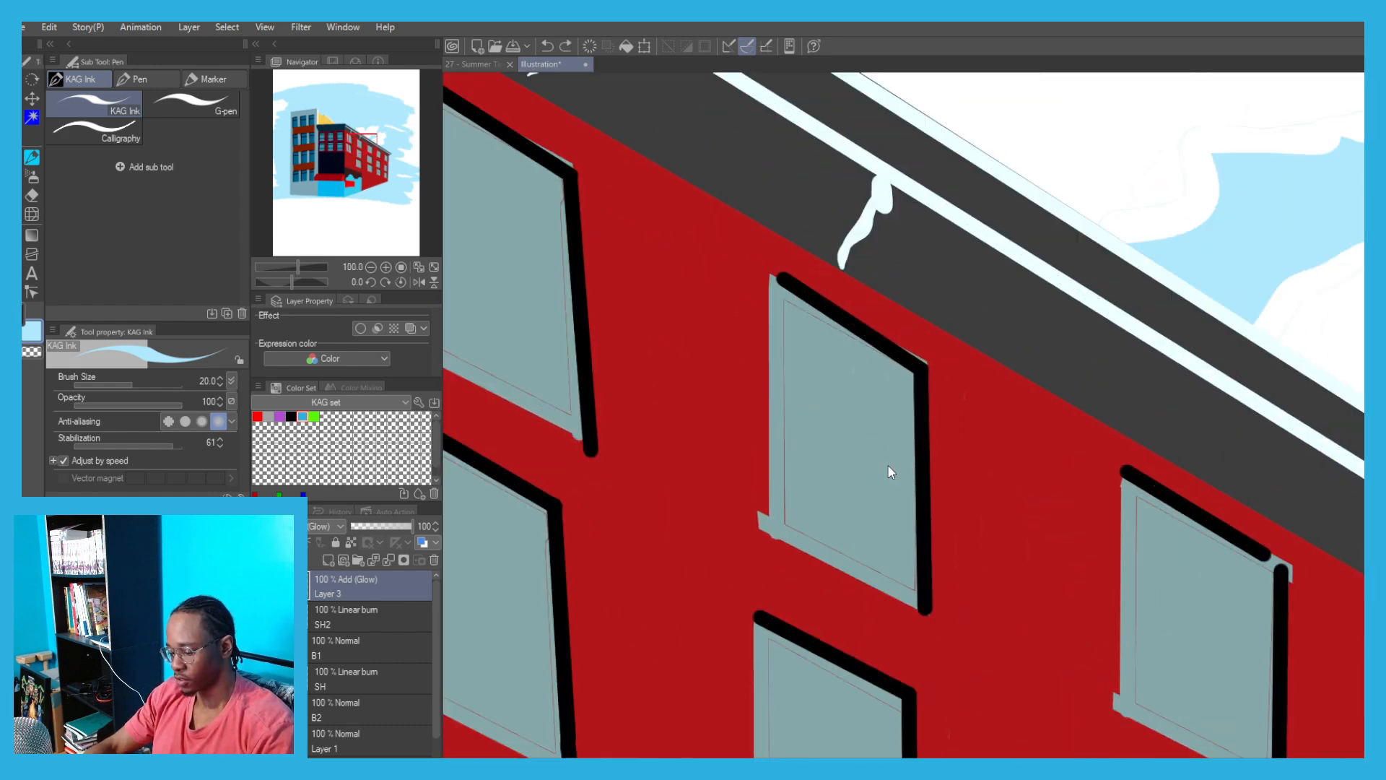
pyautogui.moveTo(919, 493)
pyautogui.mouseDown()
pyautogui.moveTo(782, 406)
pyautogui.moveTo(899, 460)
pyautogui.moveTo(897, 474)
pyautogui.moveTo(770, 409)
pyautogui.moveTo(909, 483)
pyautogui.moveTo(800, 427)
pyautogui.moveTo(885, 461)
pyautogui.mouseUp()
pyautogui.hotkey('ctrl', 'z')
pyautogui.scroll(-1, 827, 325)
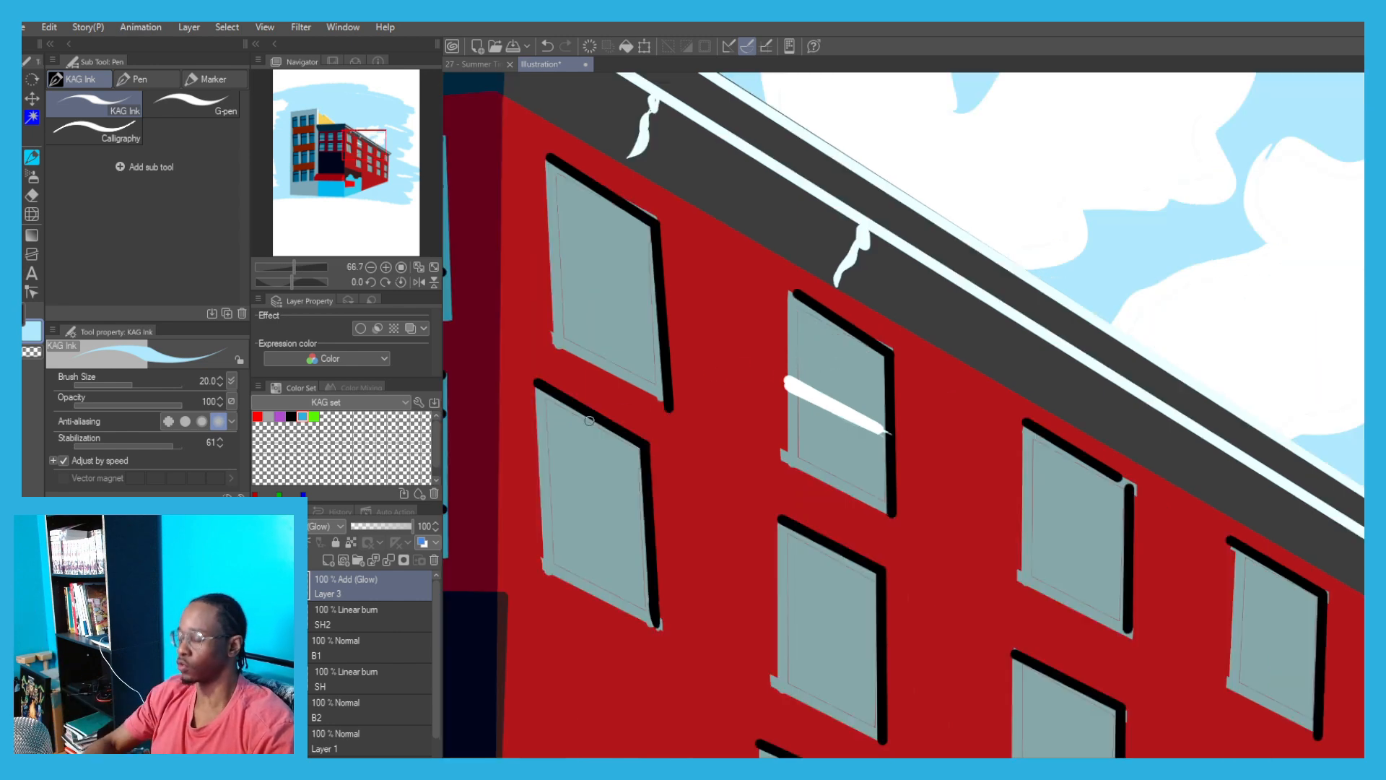
# Examine the highlights across the whole city scene and compare them with the Summer Time Karla illustration.
pyautogui.scroll(-3, 713, 374)
pyautogui.moveTo(447, 374); pyautogui.dragTo(745, 486)
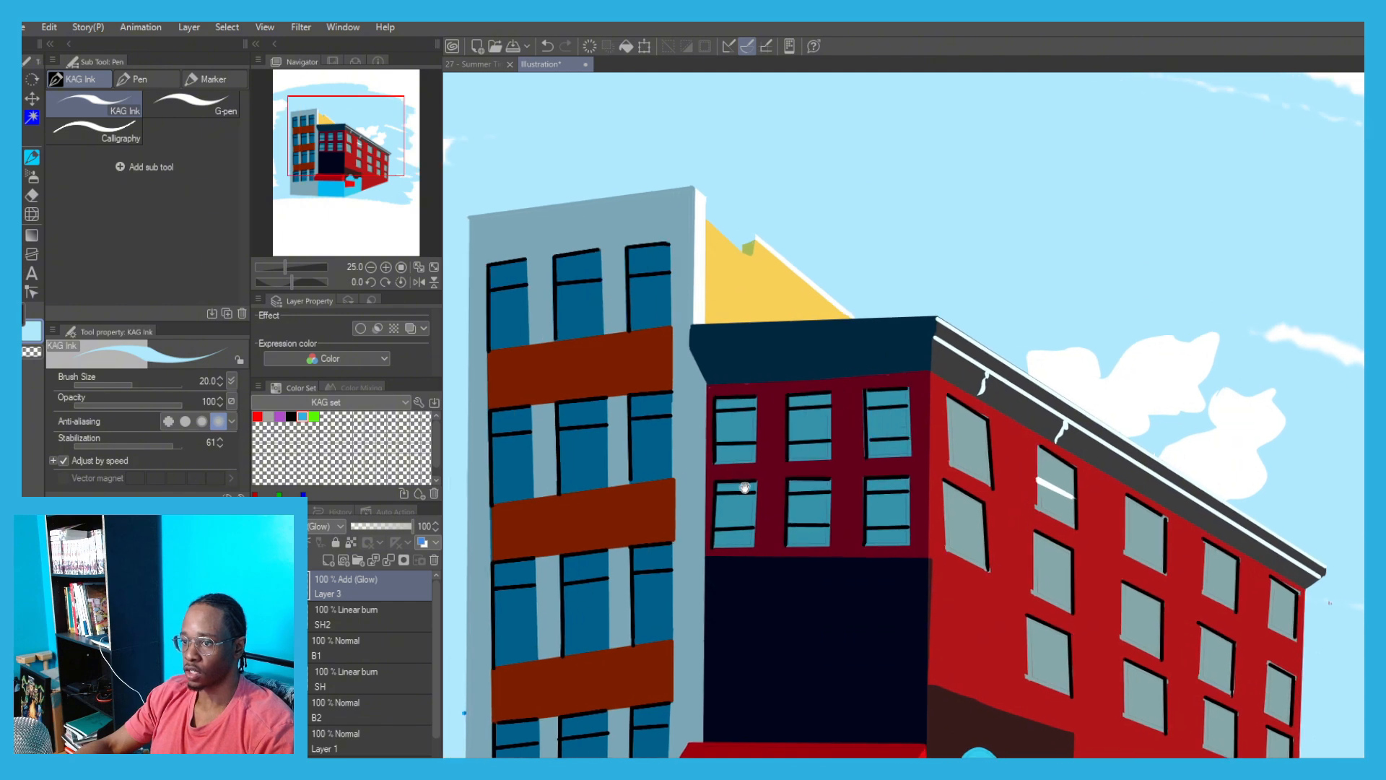
pyautogui.moveTo(696, 444); pyautogui.dragTo(803, 390)
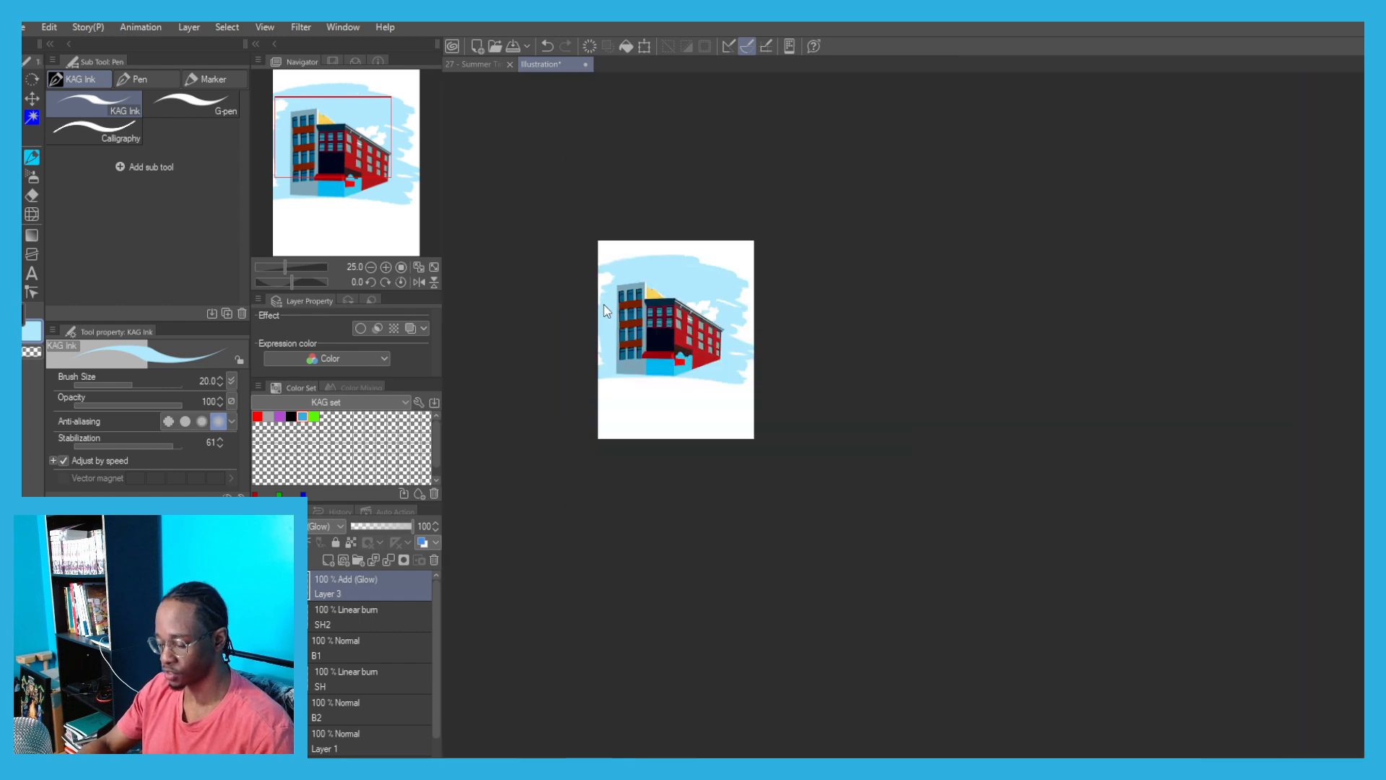
pyautogui.scroll(-2, 652, 415)
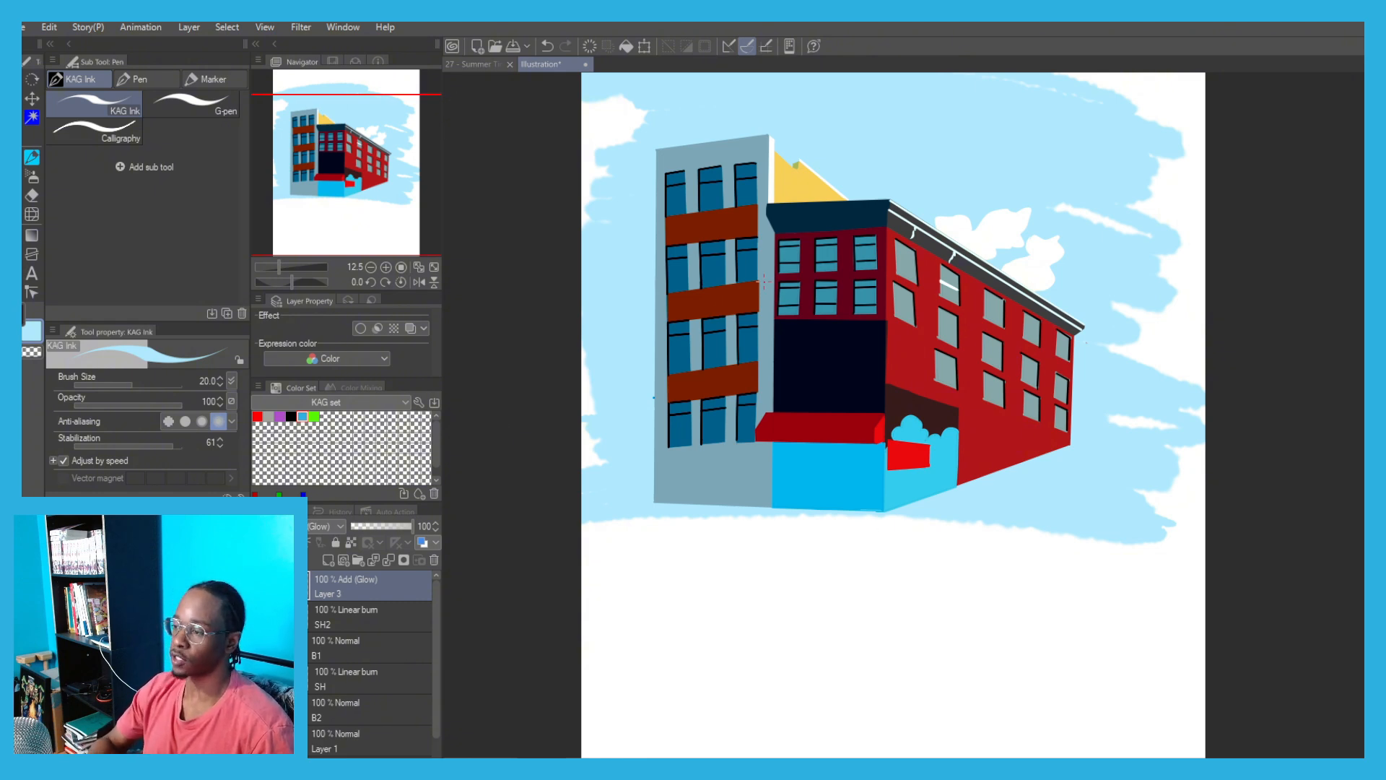
pyautogui.click(473, 64)
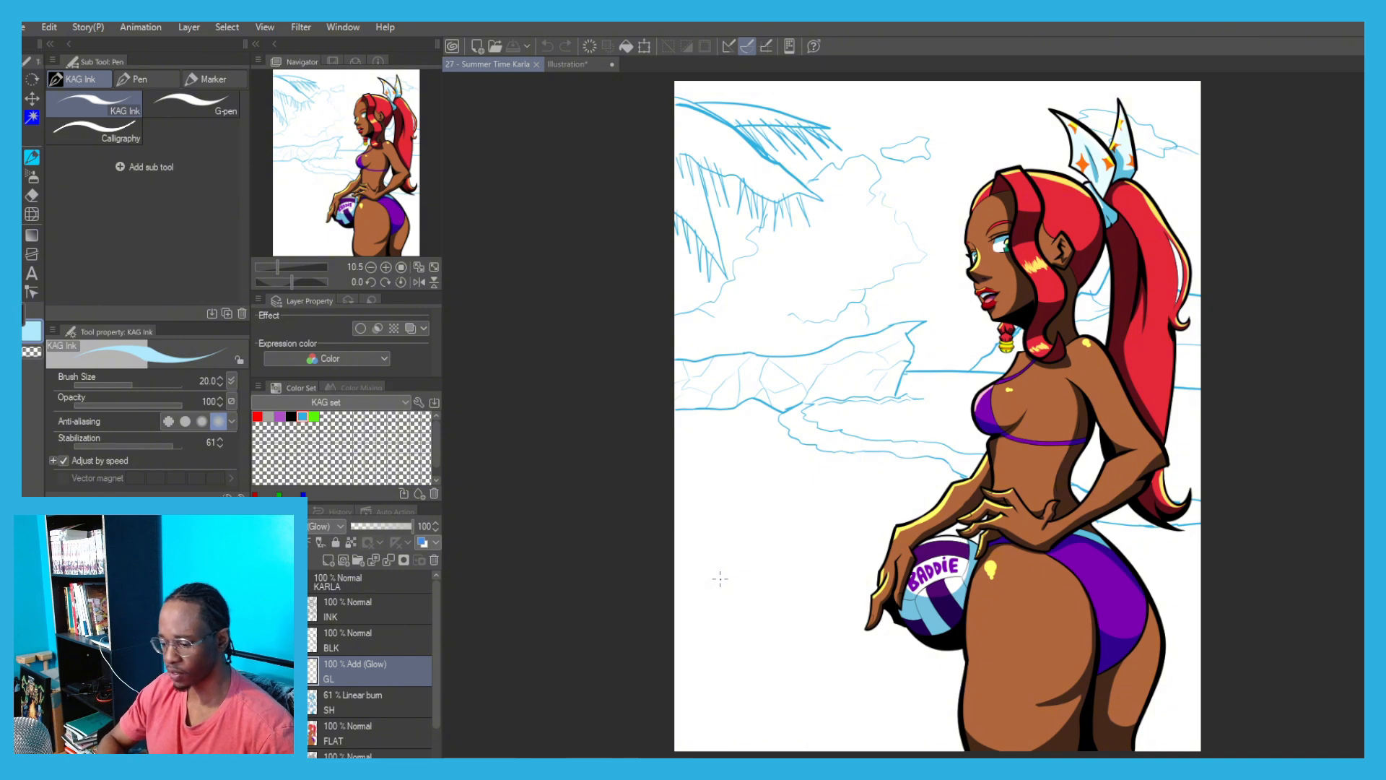
pyautogui.click(563, 67)
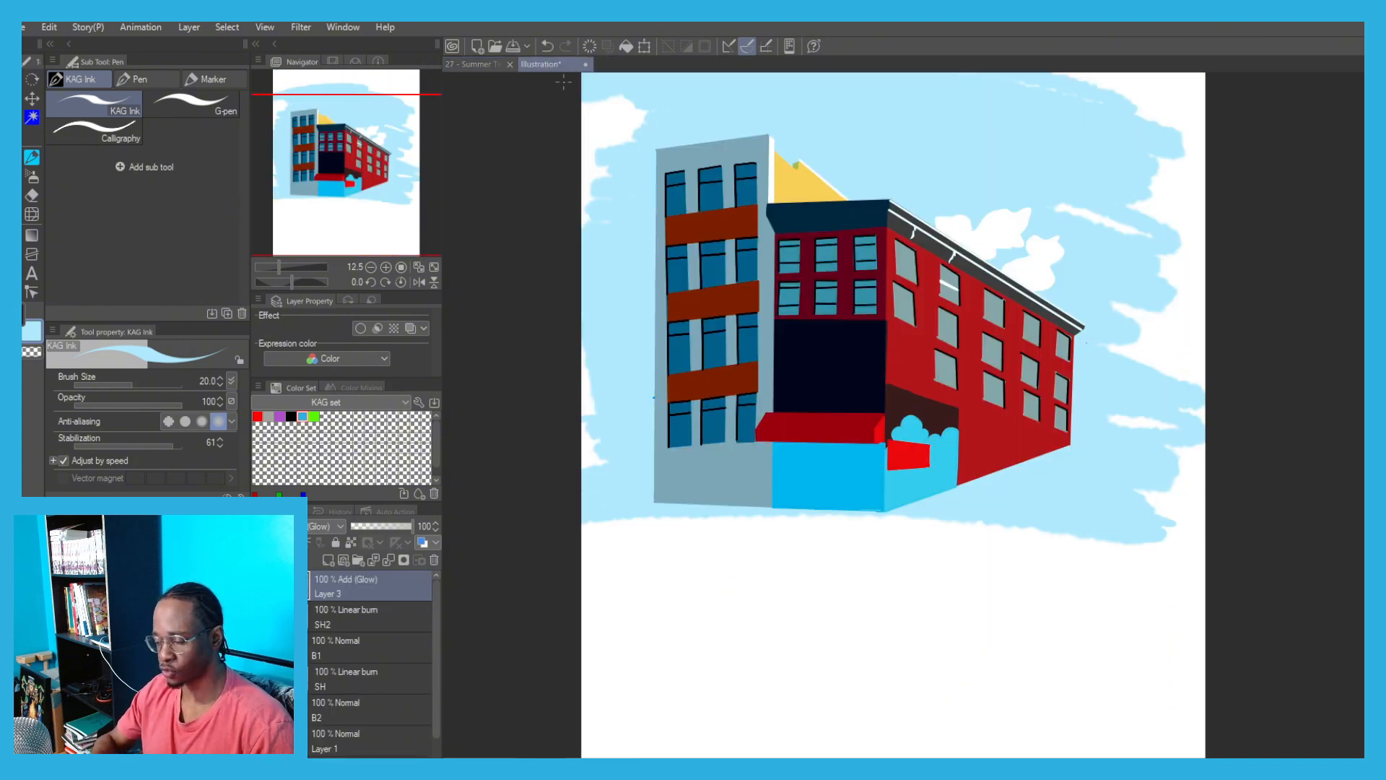